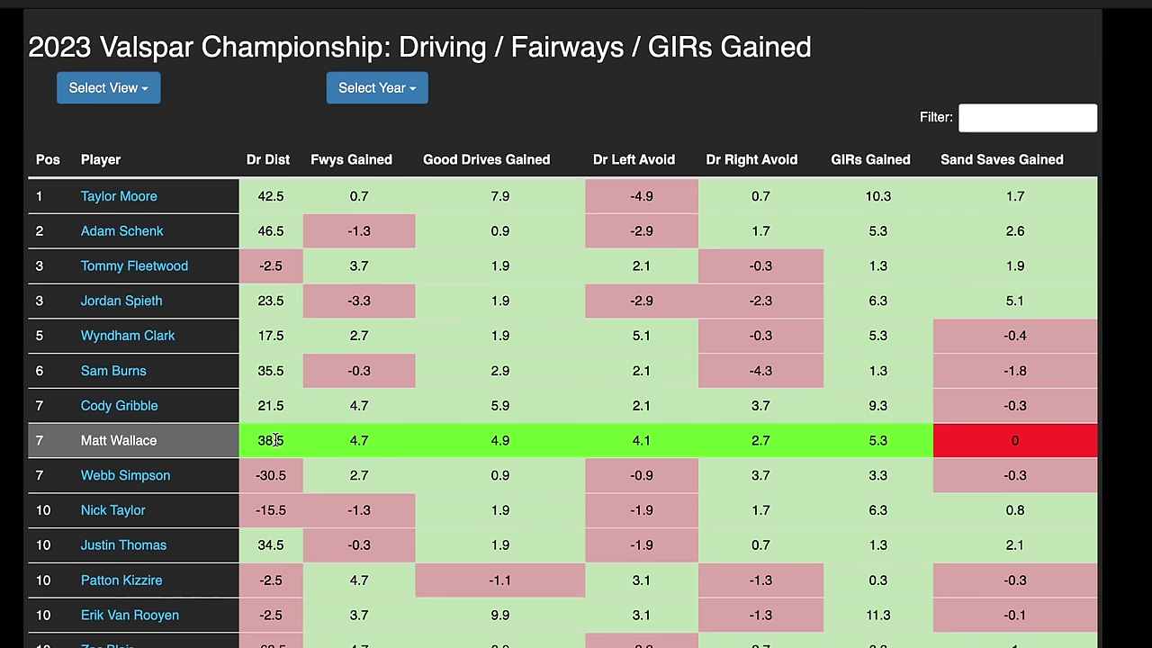
Review the 2023 Valspar Championship driving, fairways and GIRs gained table across the leading finishers.
scroll(900, 244, "down", 4)
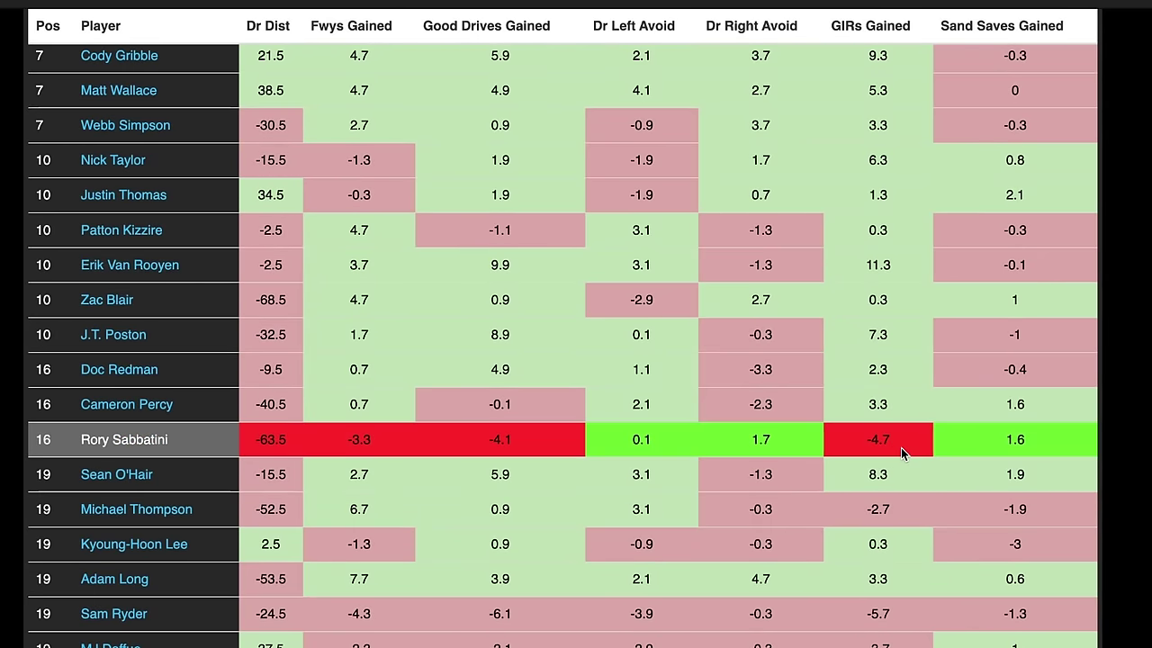
scroll(897, 441, "up", 3)
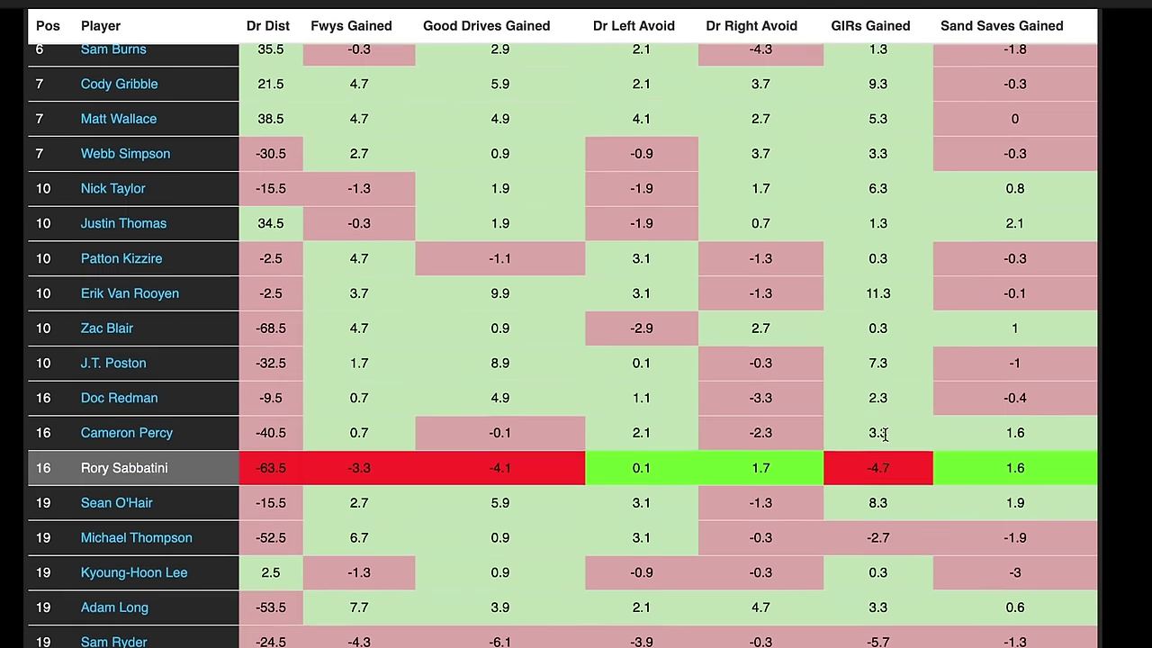
scroll(888, 409, "up", 2)
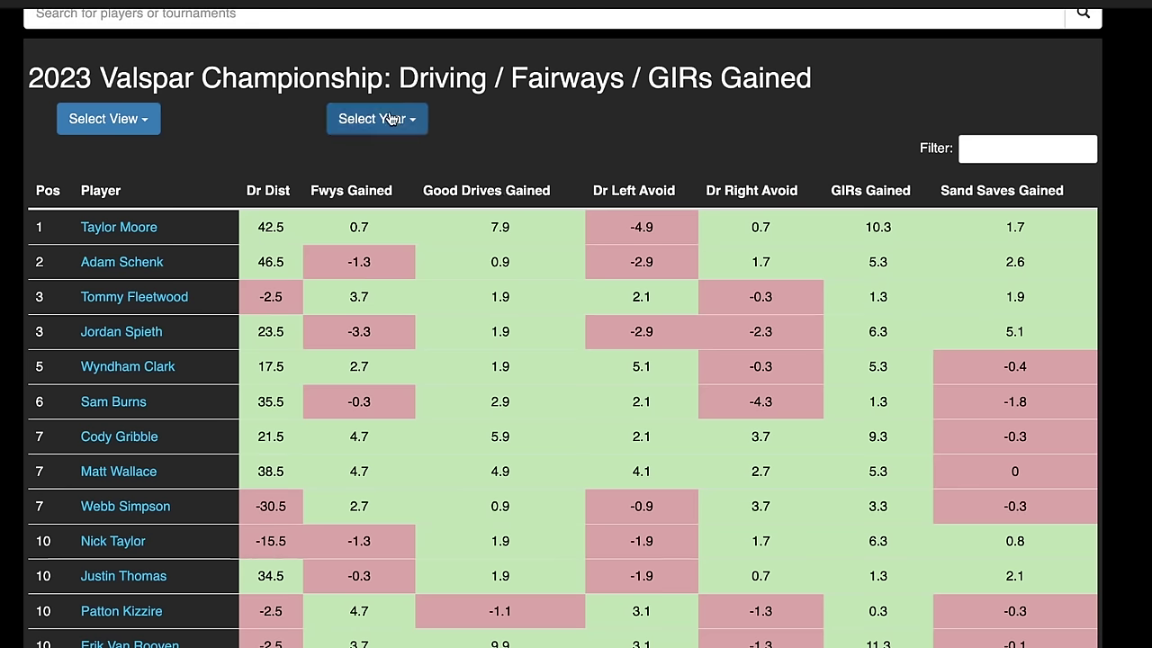
scroll(491, 160, "up", 1)
scroll(490, 158, "up", 1)
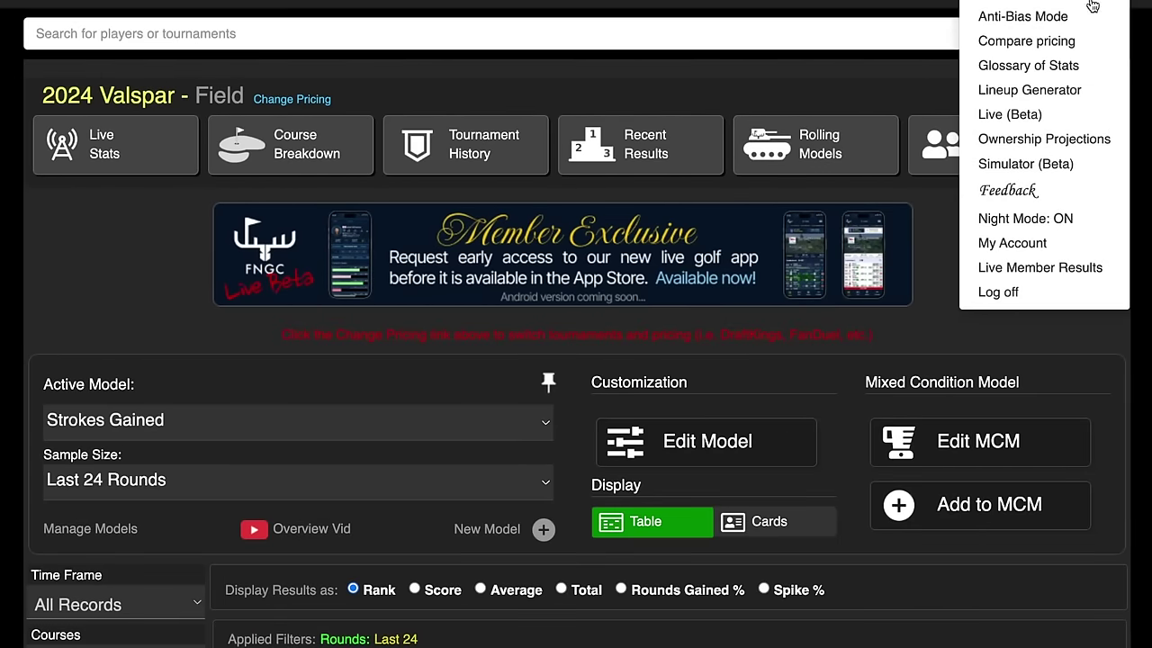
Open the Glossary of Stats, read the driving and Good Drives definitions, and return to the 2024 Valspar field page.
left_click(1033, 70)
scroll(670, 170, "down", 5)
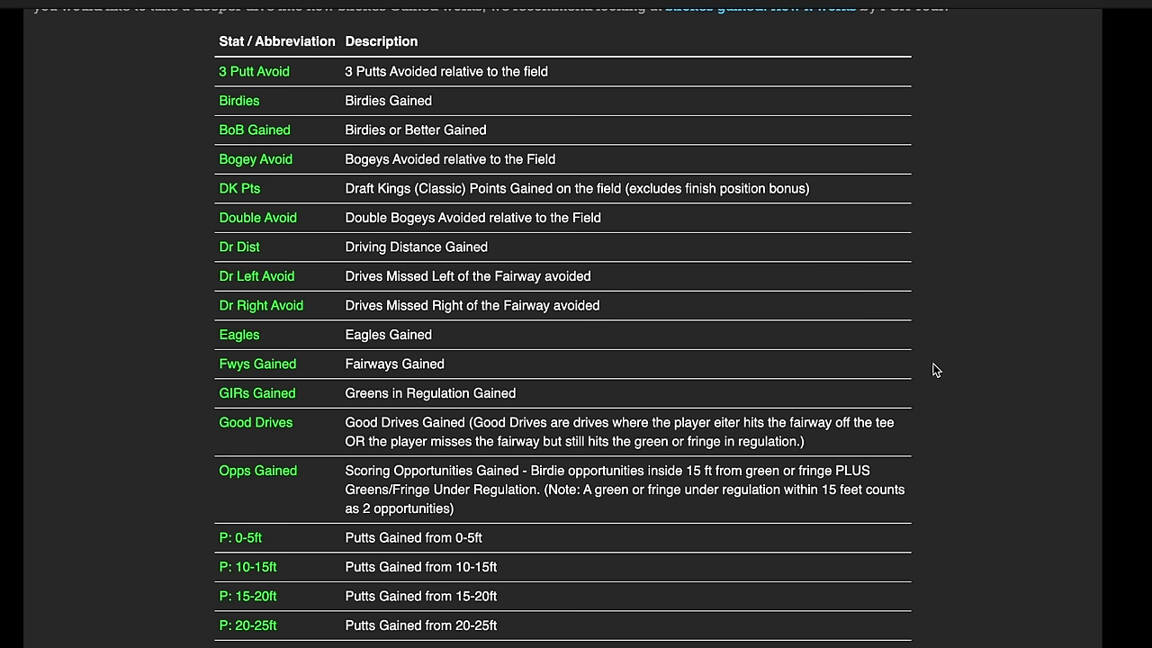
scroll(932, 365, "down", 1)
scroll(921, 363, "up", 1)
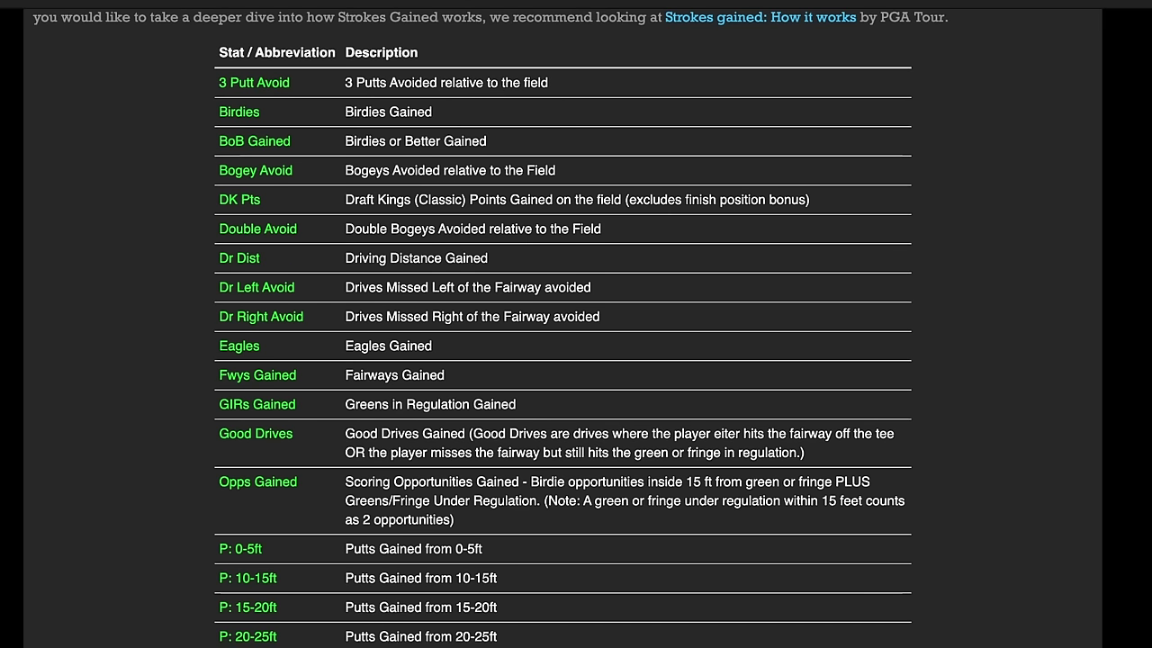
key("Escape")
scroll(931, 180, "up", 5)
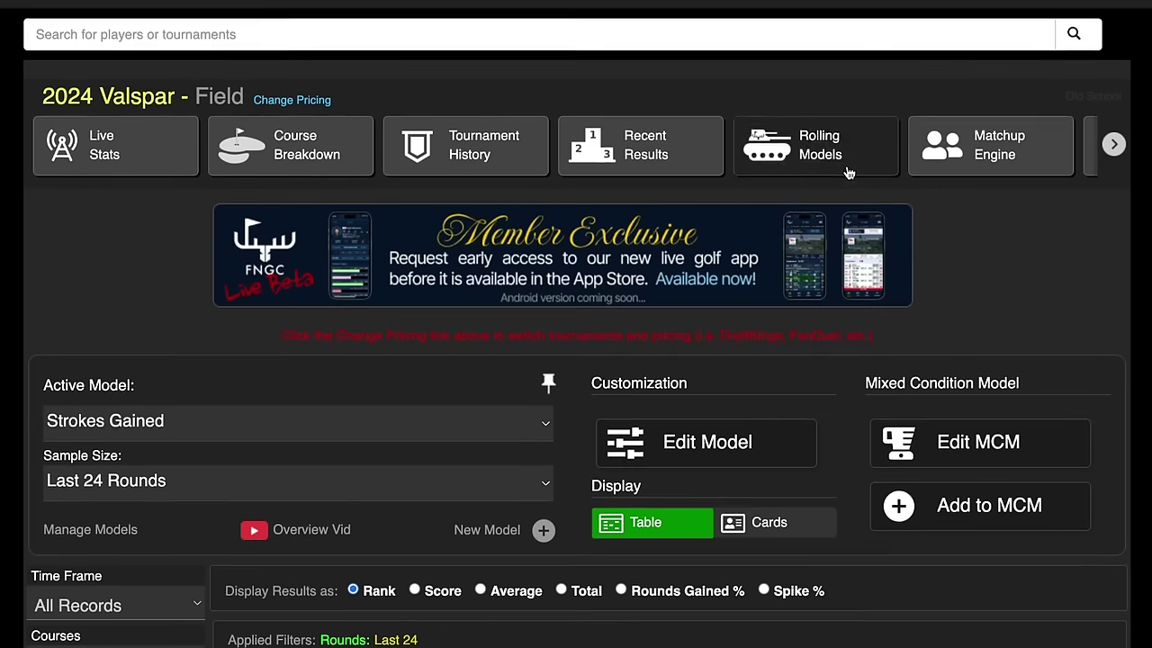
Open the 2022 Valspar Championship strokes gained results from the field's tournament history.
left_click(480, 159)
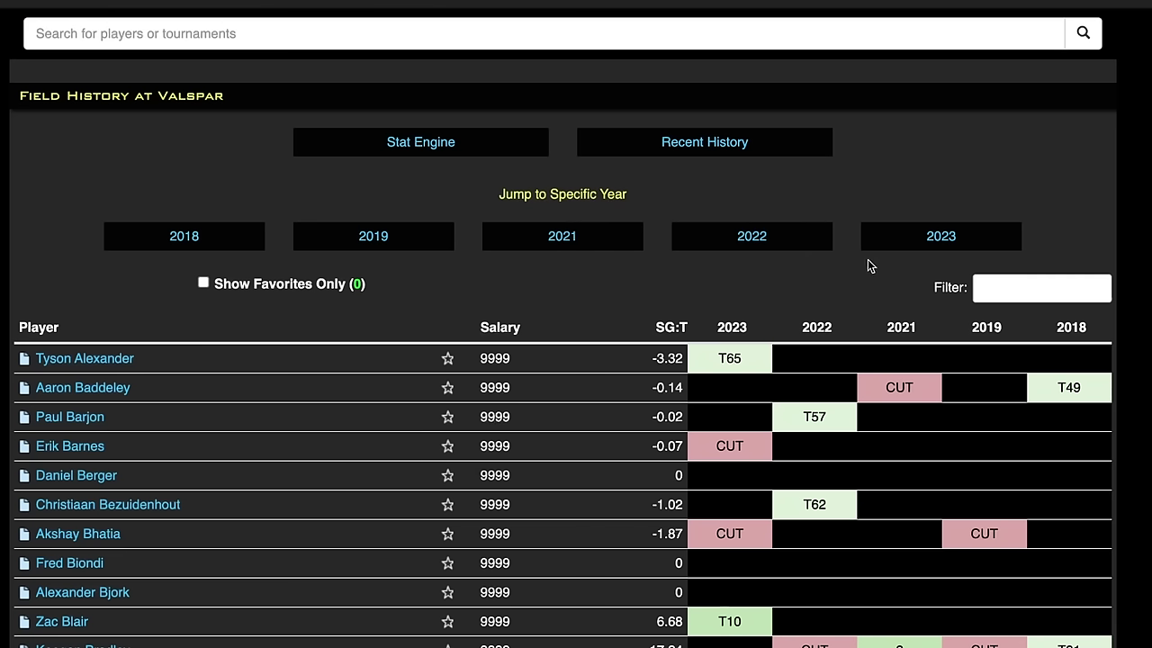
left_click(747, 241)
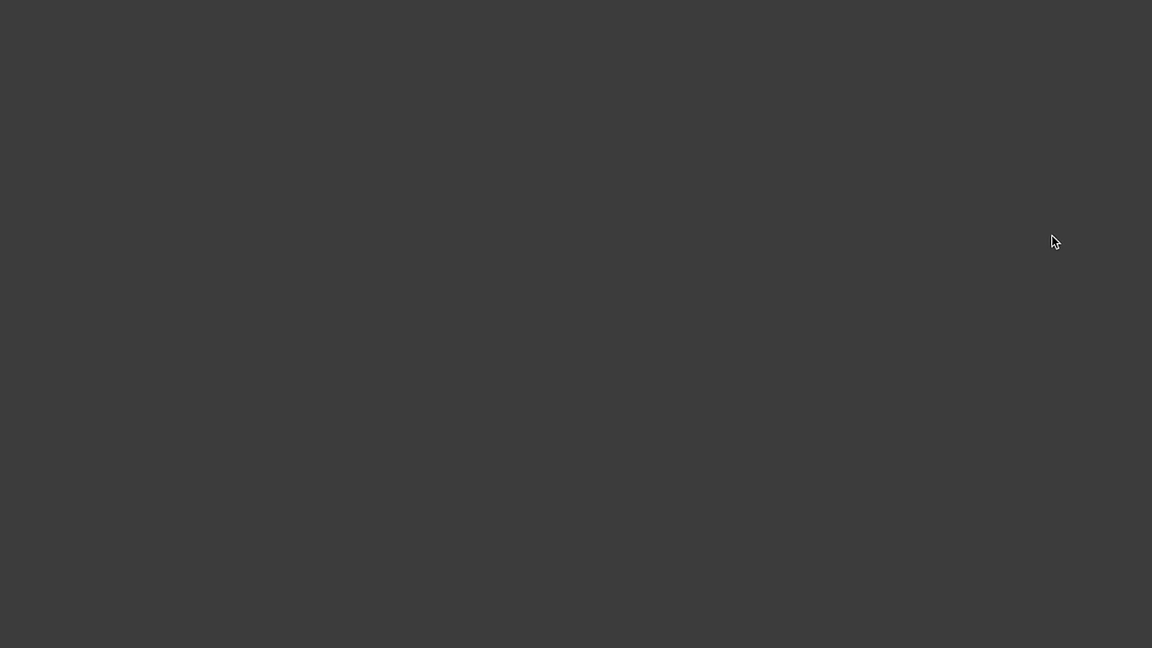
scroll(1106, 193, "down", 2)
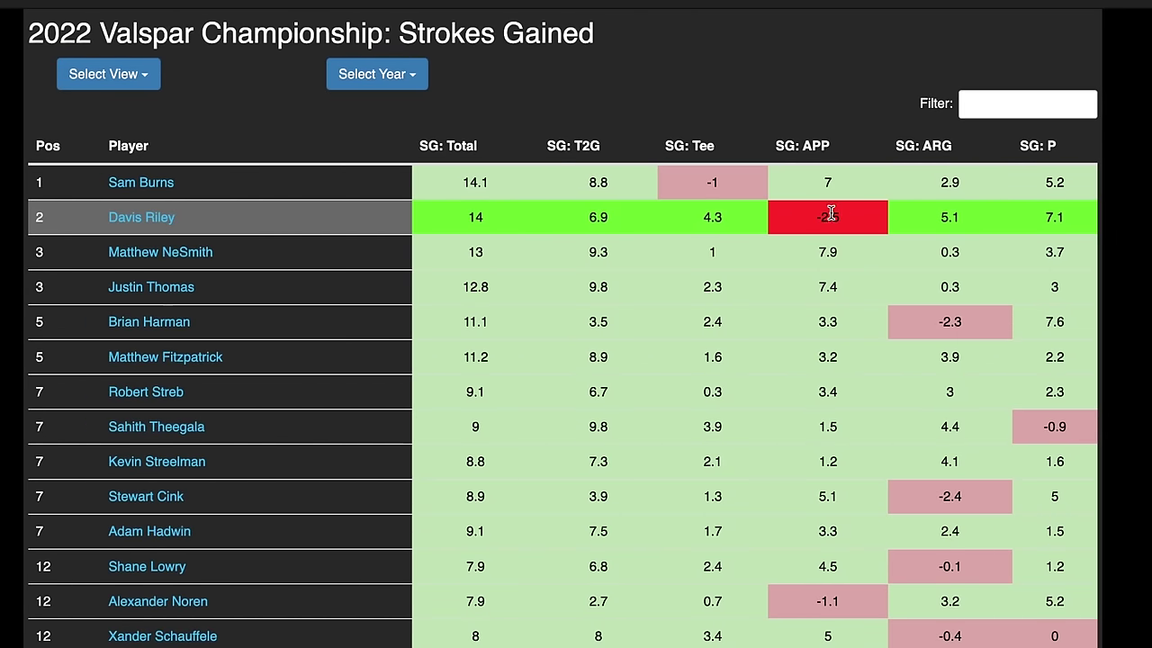
Compare off-the-tee, approach, around-the-green and putting strokes gained among the top finishers of the 2022 Valspar Championship.
scroll(832, 219, "down", 1)
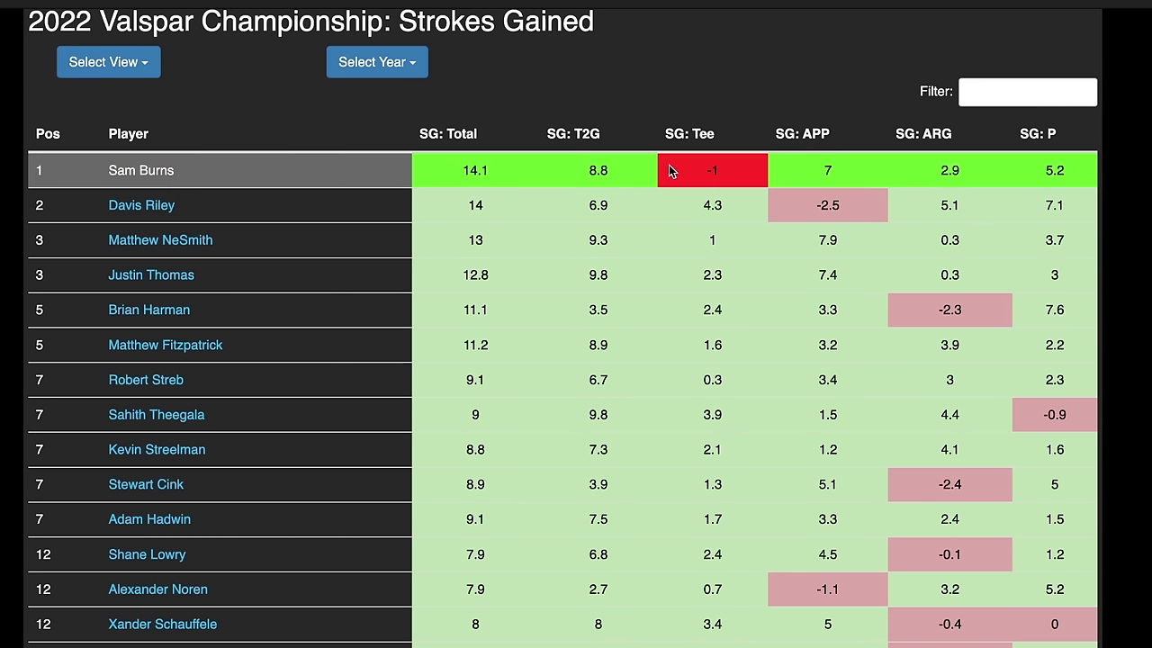
scroll(688, 163, "down", 2)
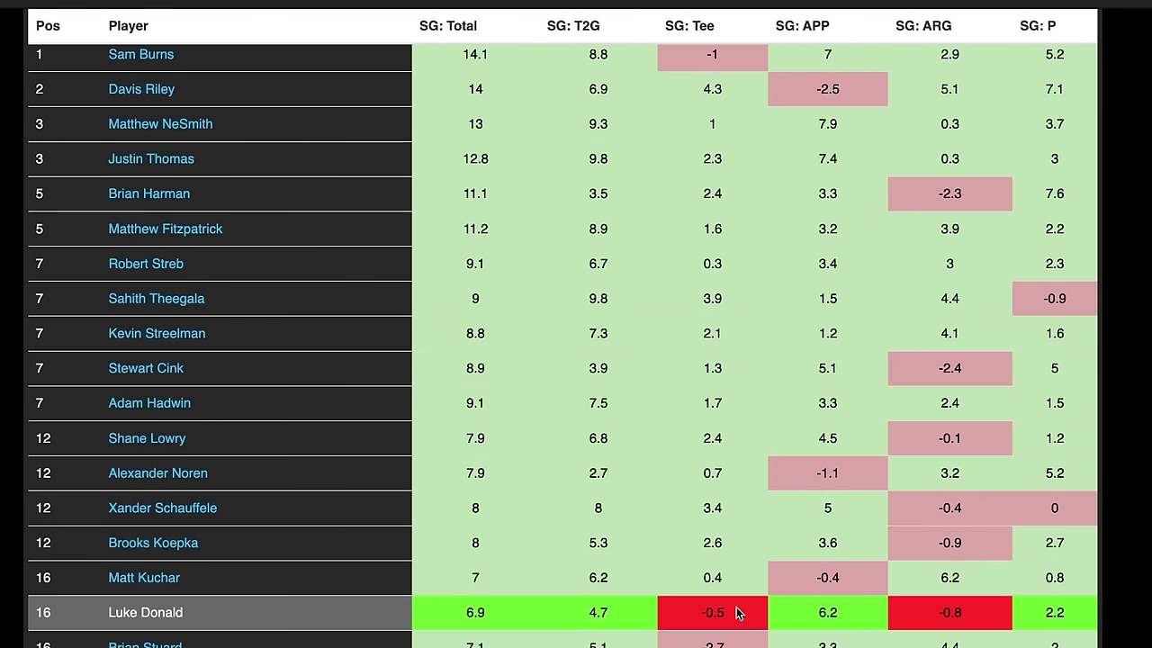
scroll(725, 314, "up", 1)
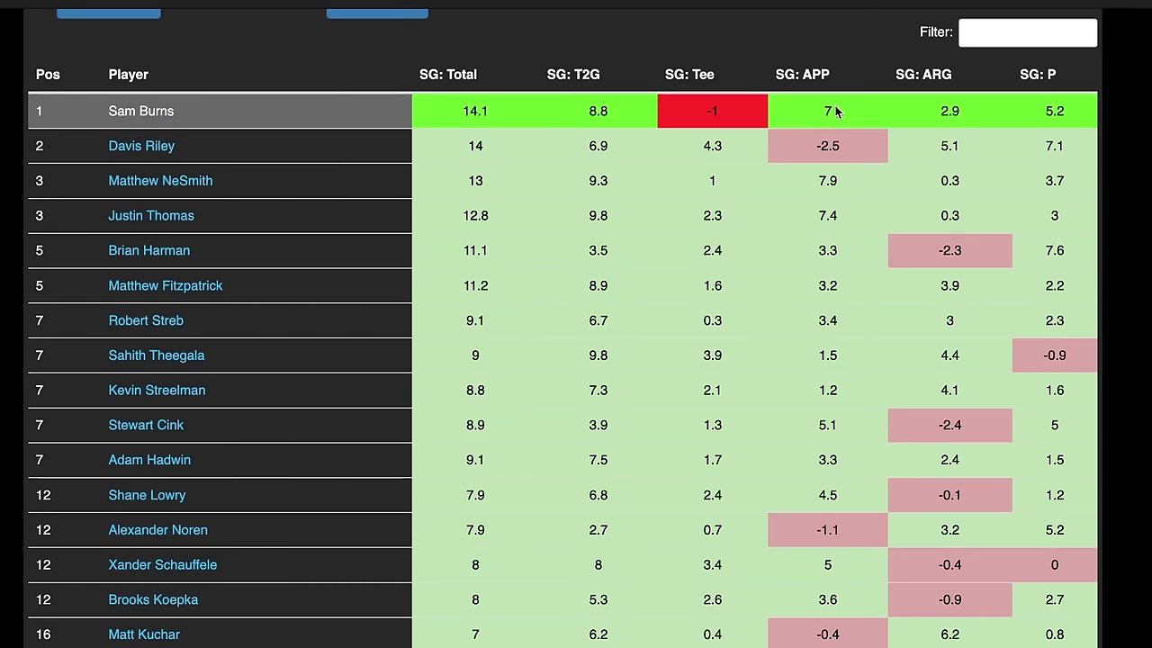
scroll(828, 270, "down", 1)
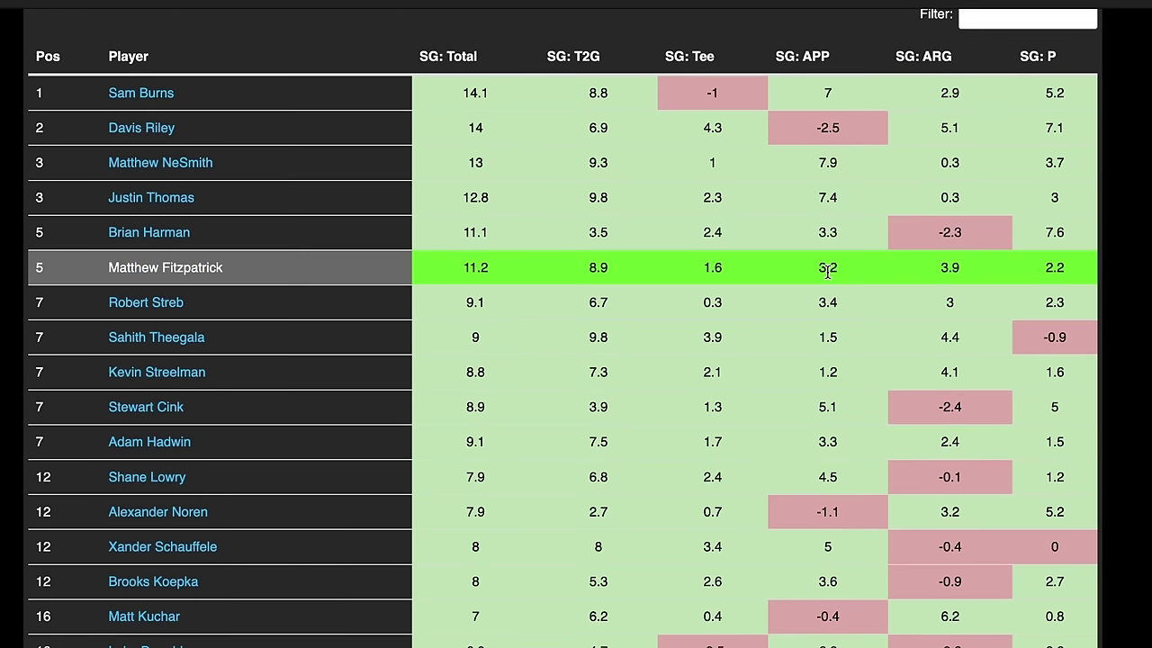
scroll(828, 272, "up", 2)
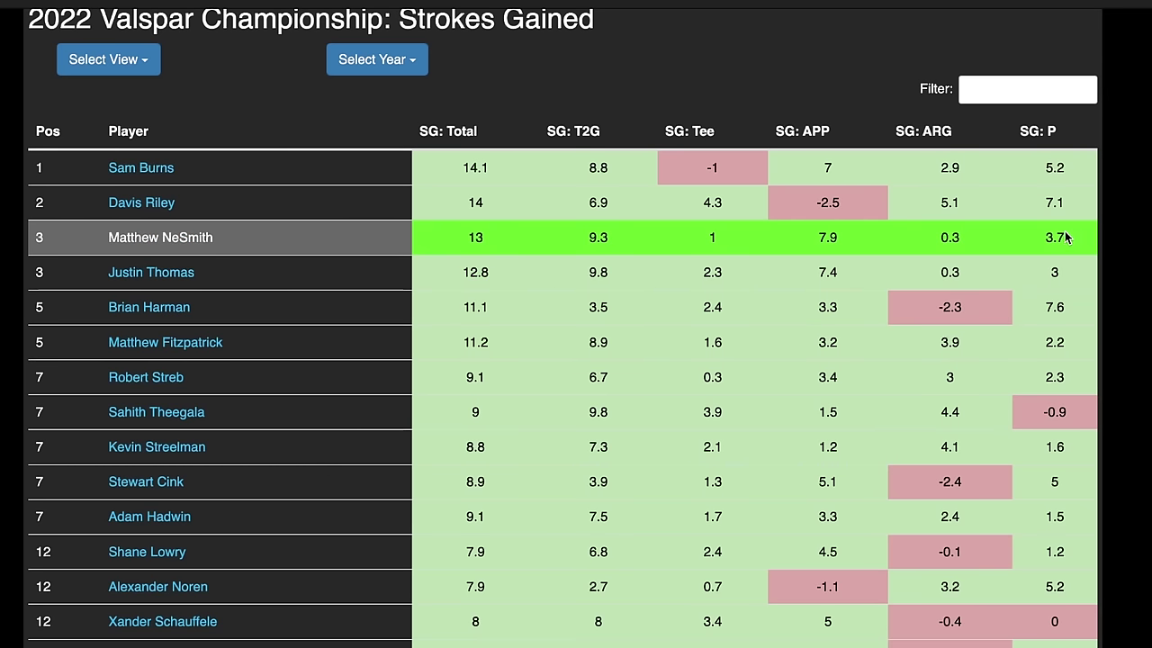
scroll(1144, 207, "down", 1)
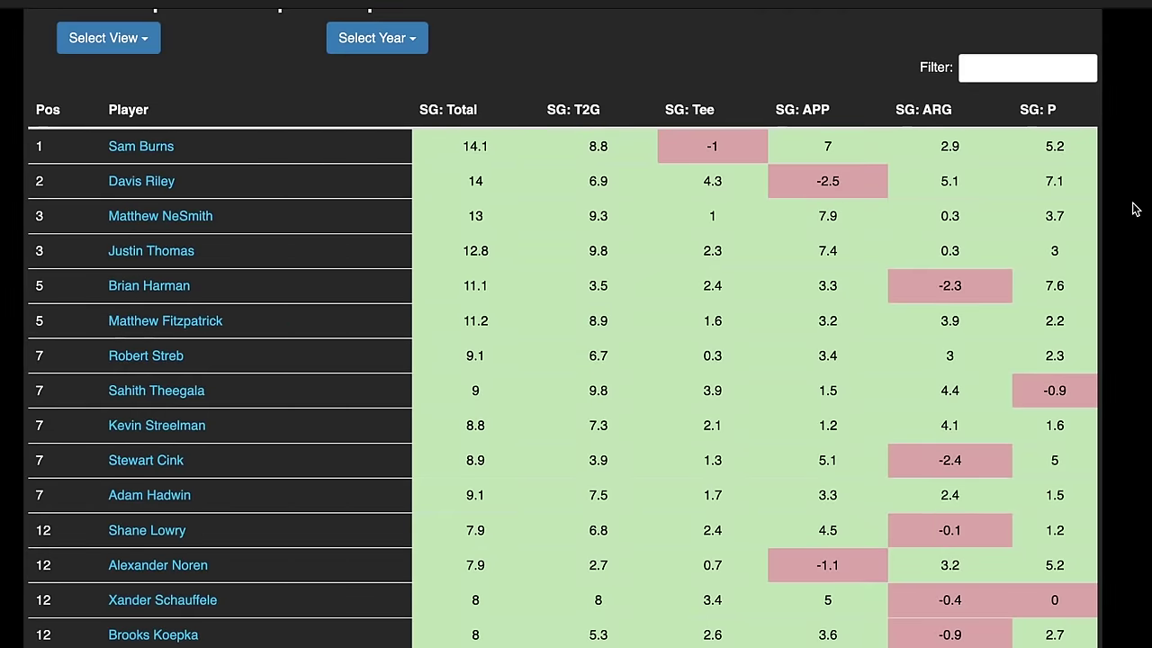
scroll(1132, 209, "down", 2)
scroll(828, 117, "up", 3)
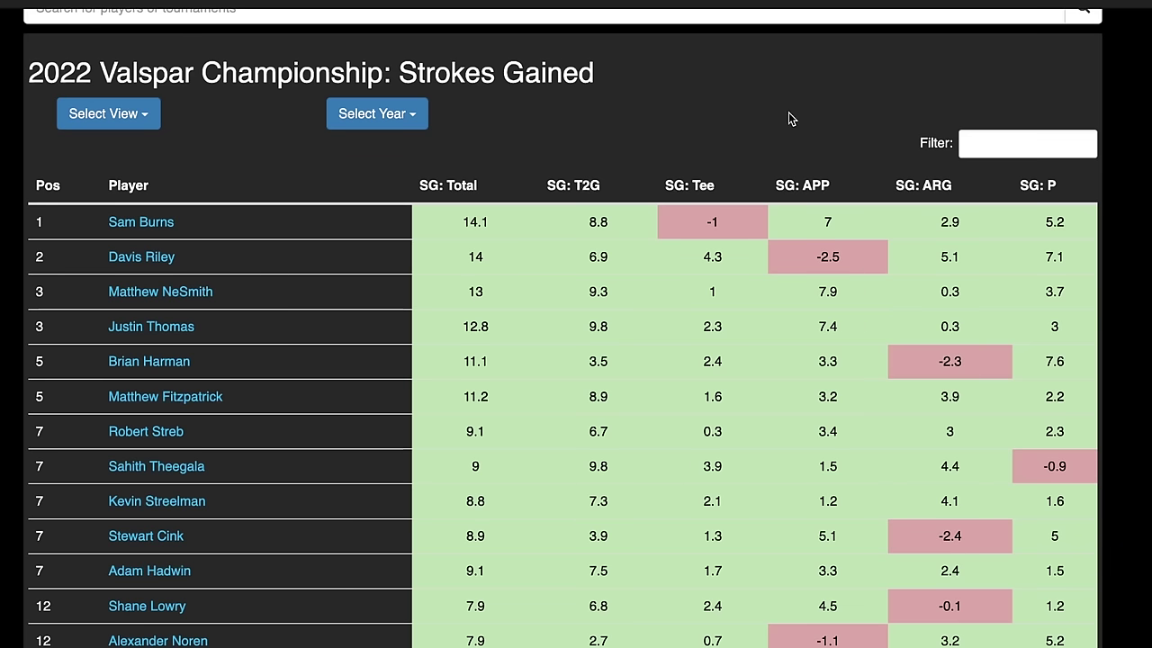
Open Matthew NeSmith's player profile and review his condition splits and recent strokes gained by event.
scroll(786, 115, "down", 2)
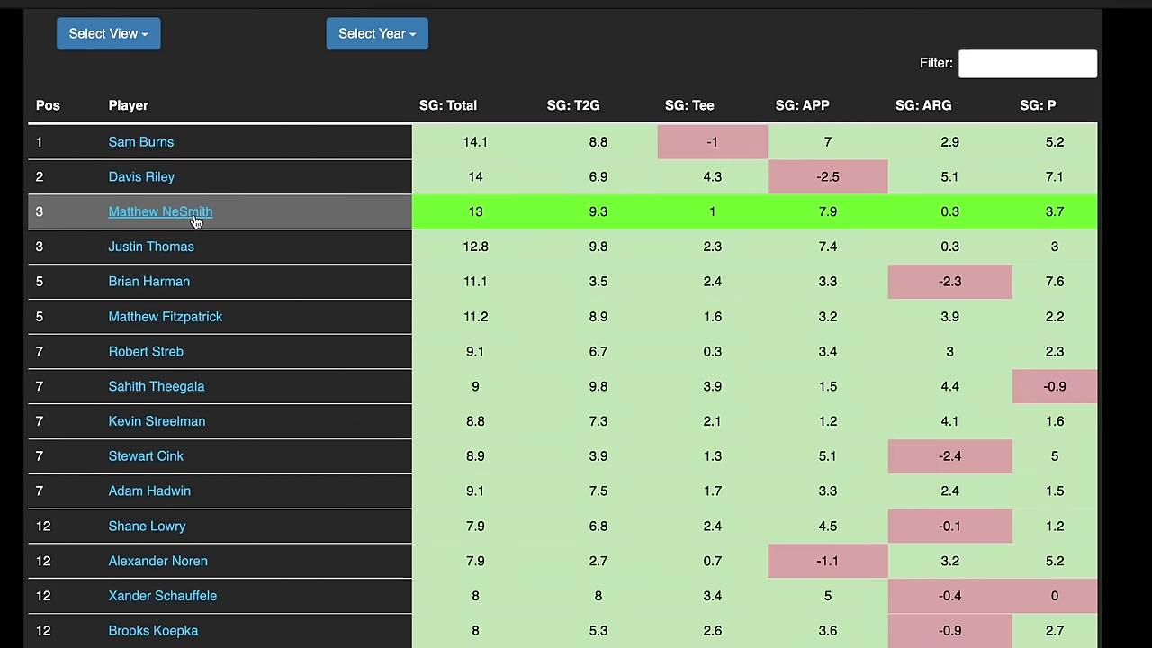
triple_click(193, 221)
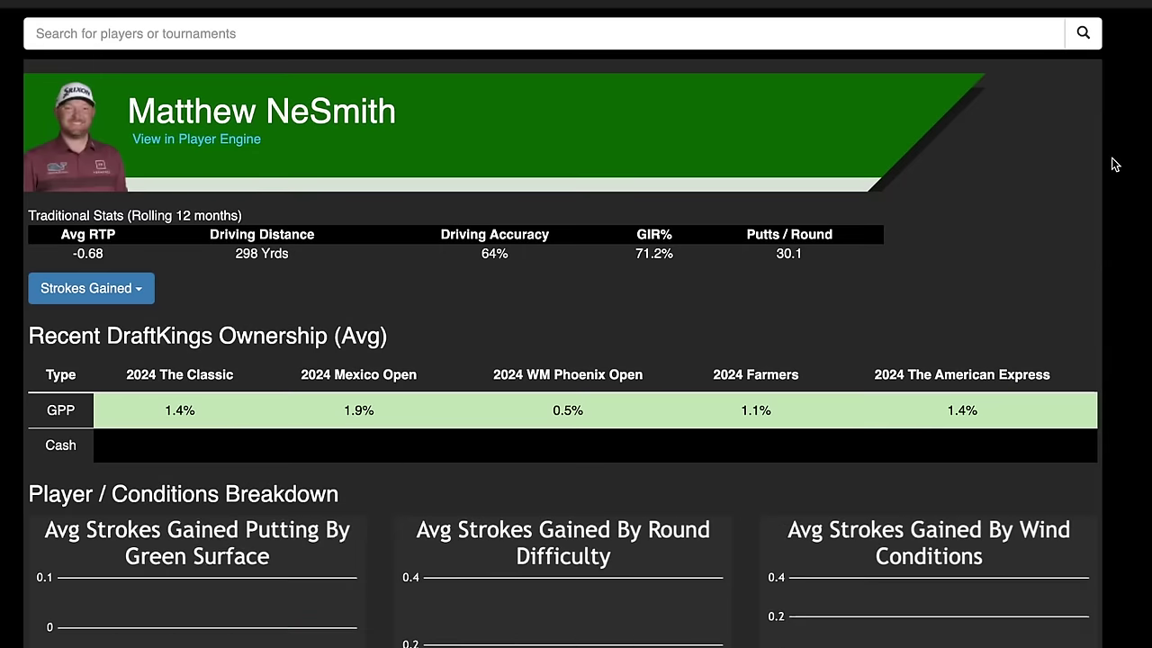
scroll(1113, 162, "down", 4)
scroll(1113, 164, "down", 8)
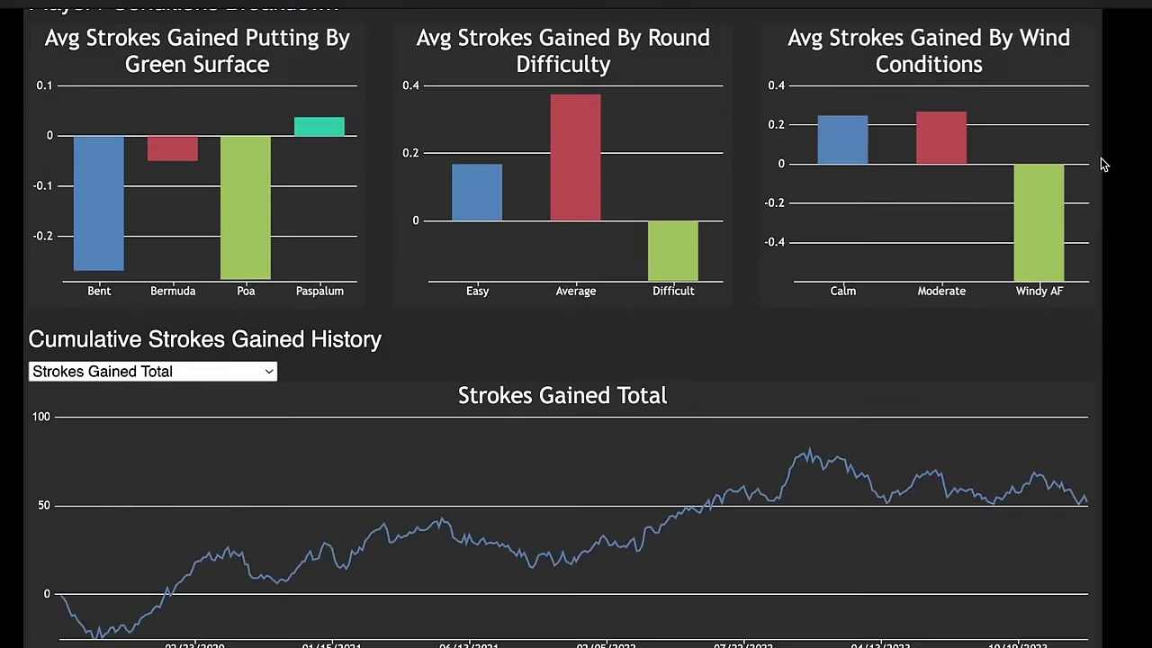
scroll(1100, 164, "down", 3)
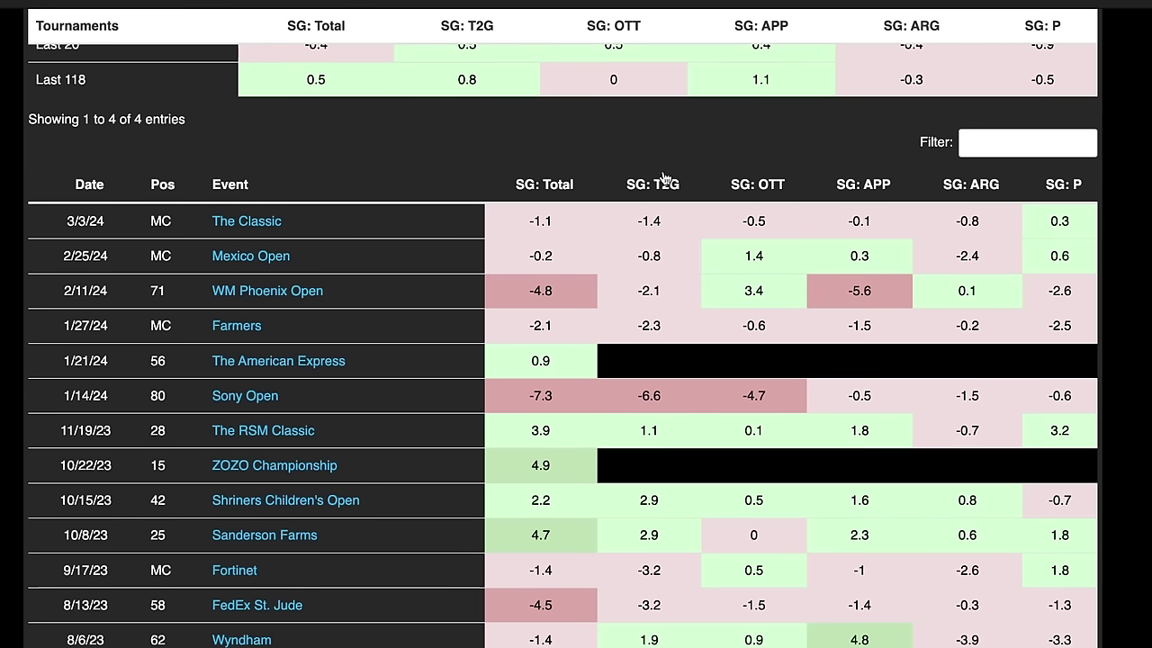
scroll(667, 243, "up", 5)
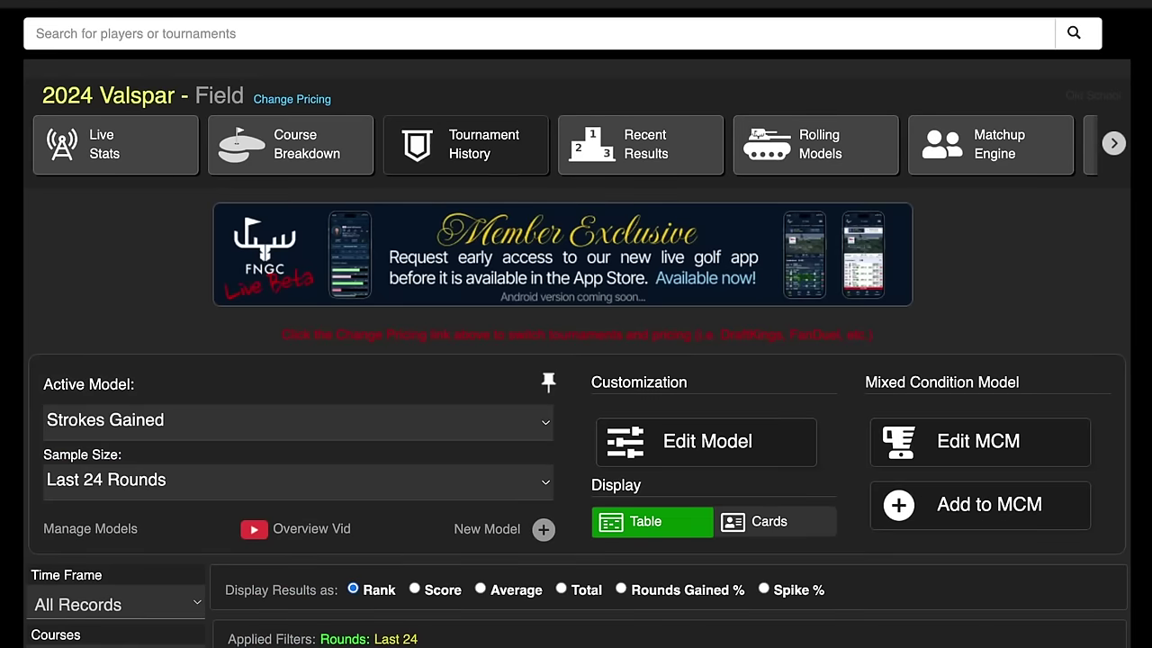
Filter the 2024 Valspar field table by "MOO" and open Taylor Moore's player profile.
scroll(447, 257, "down", 10)
scroll(449, 255, "up", 3)
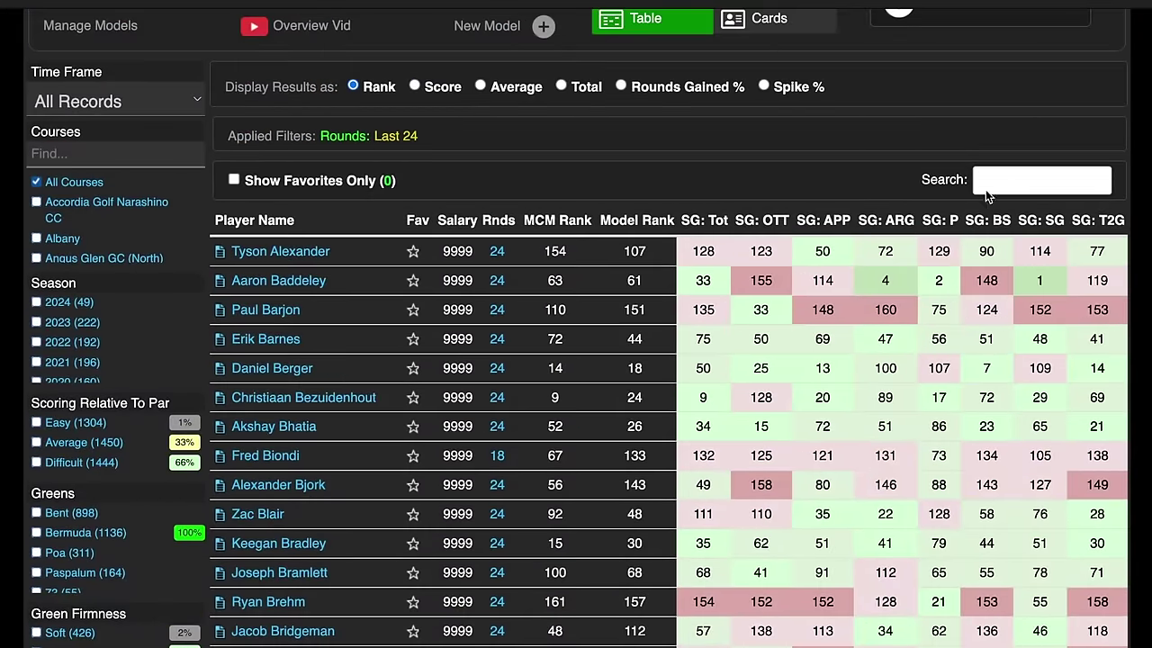
left_click(1012, 184)
type("moo")
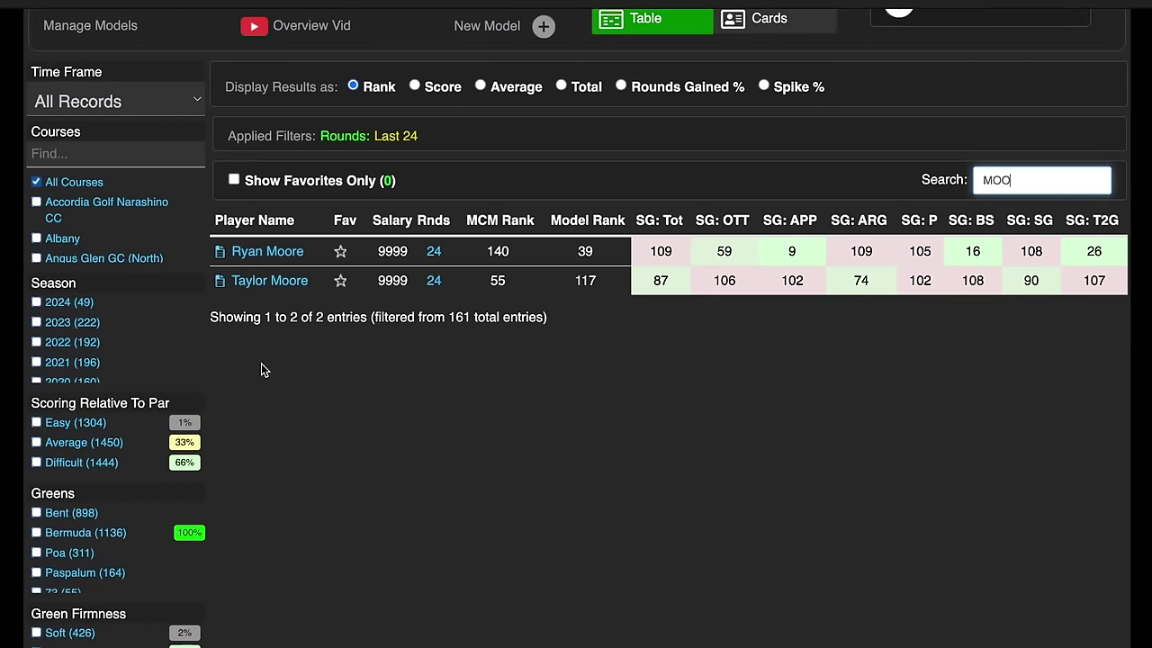
left_click(274, 283)
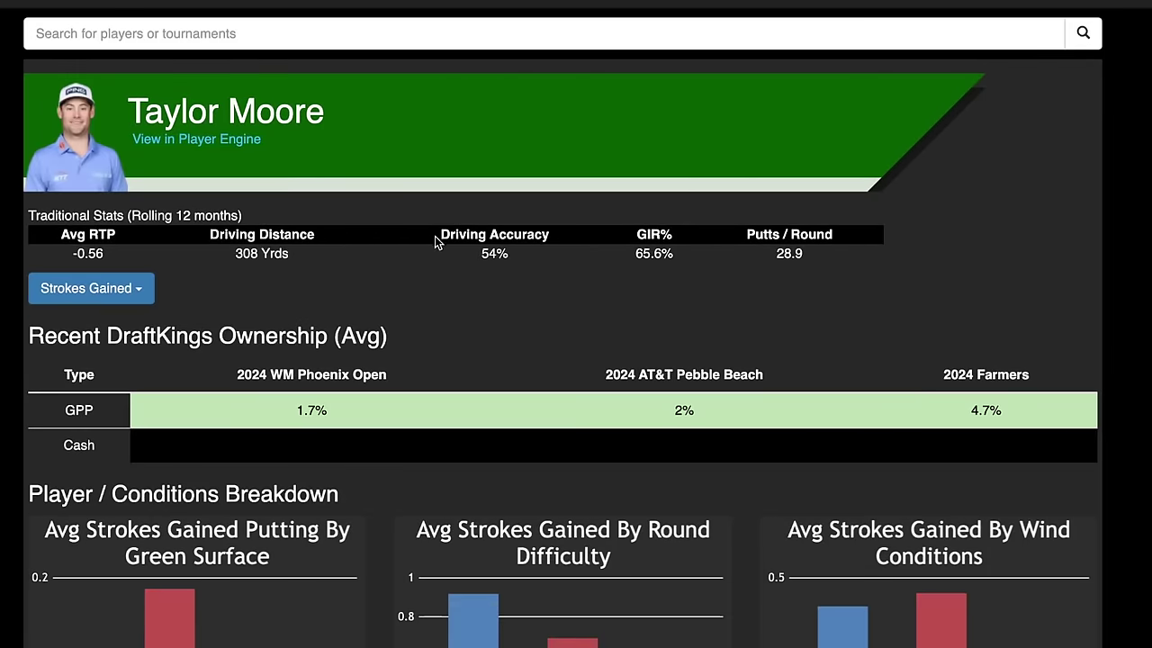
Examine Taylor Moore's splits by green surface, difficulty and wind, his strokes gained averages, and his event-by-event results.
scroll(431, 236, "down", 3)
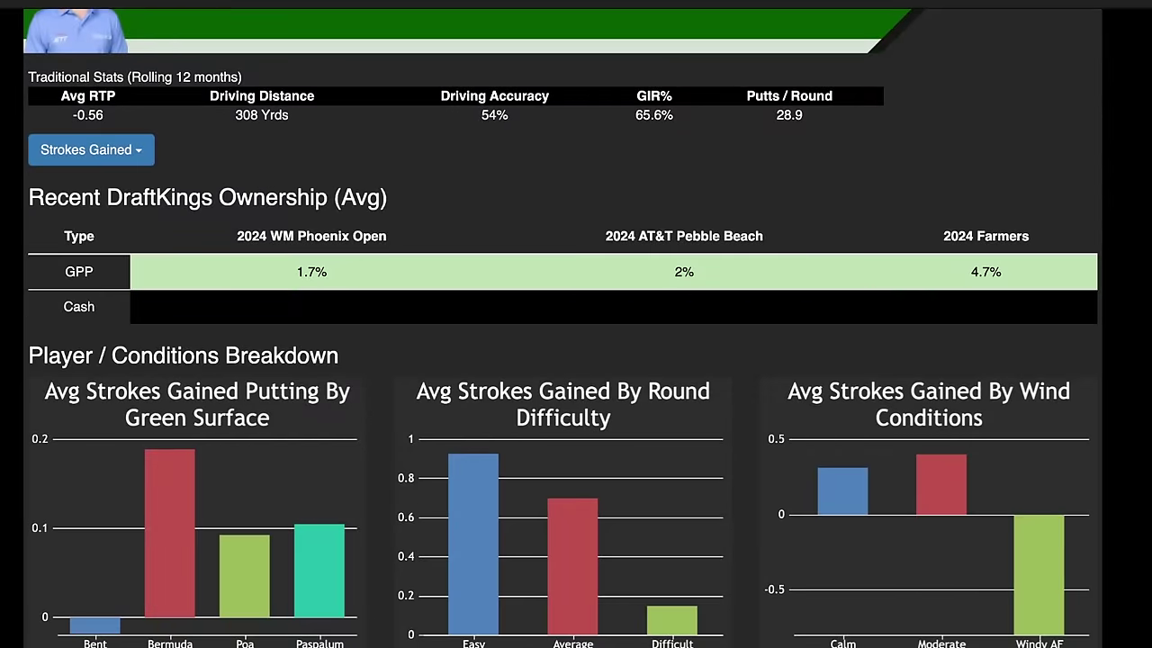
scroll(561, 327, "down", 6)
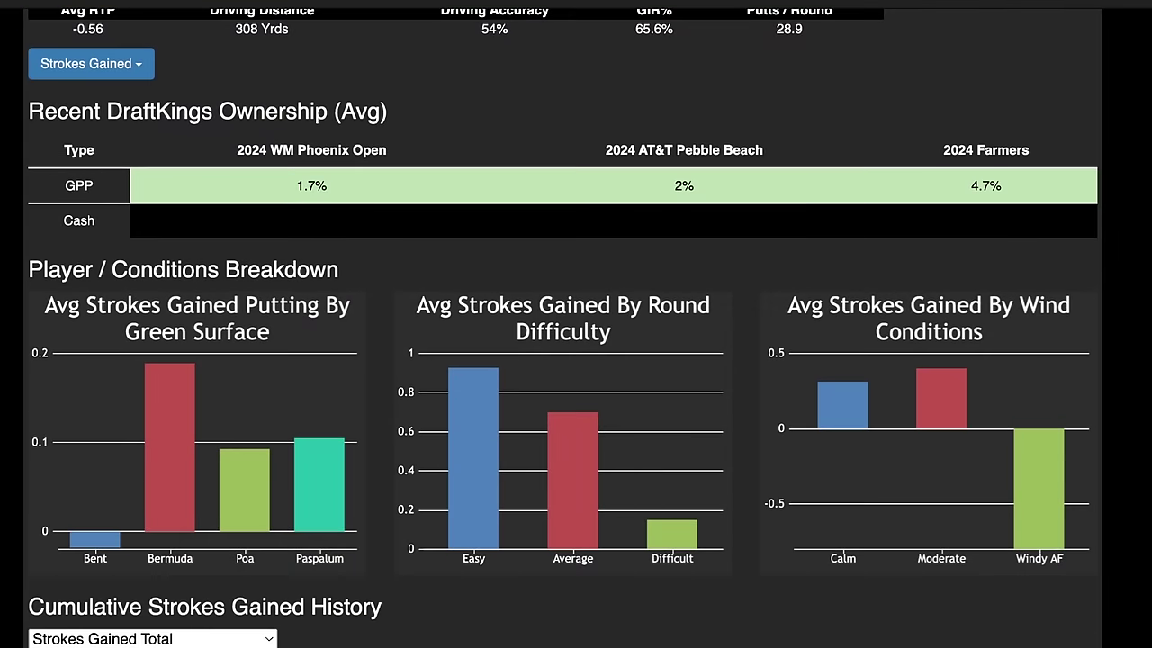
scroll(403, 258, "down", 6)
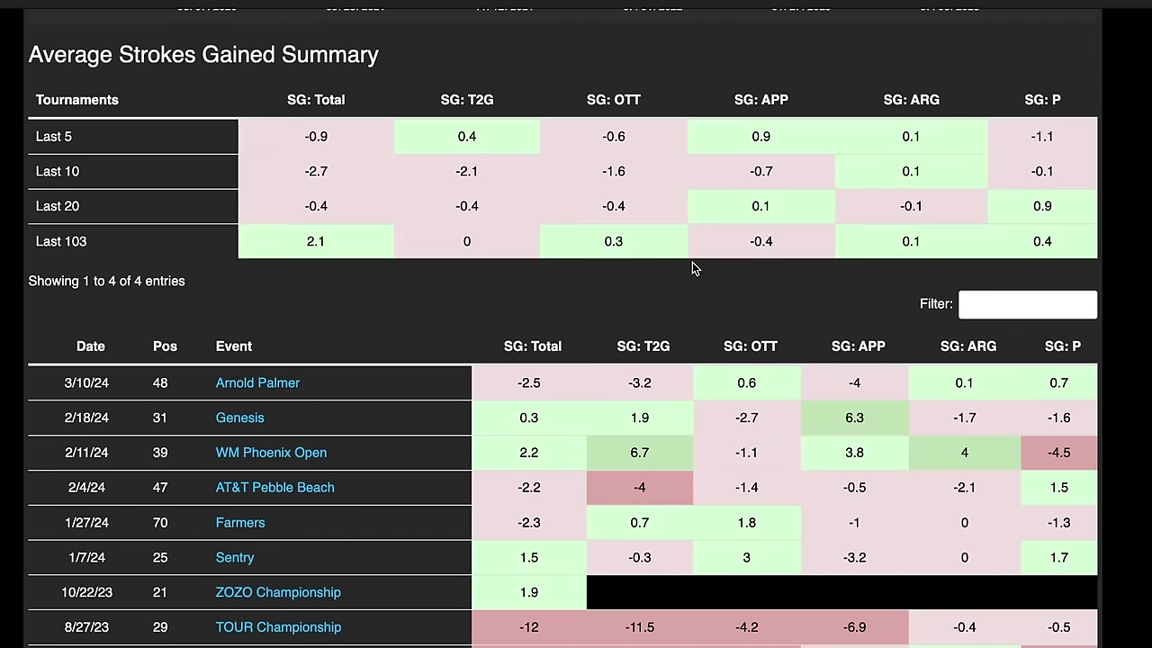
scroll(747, 256, "down", 2)
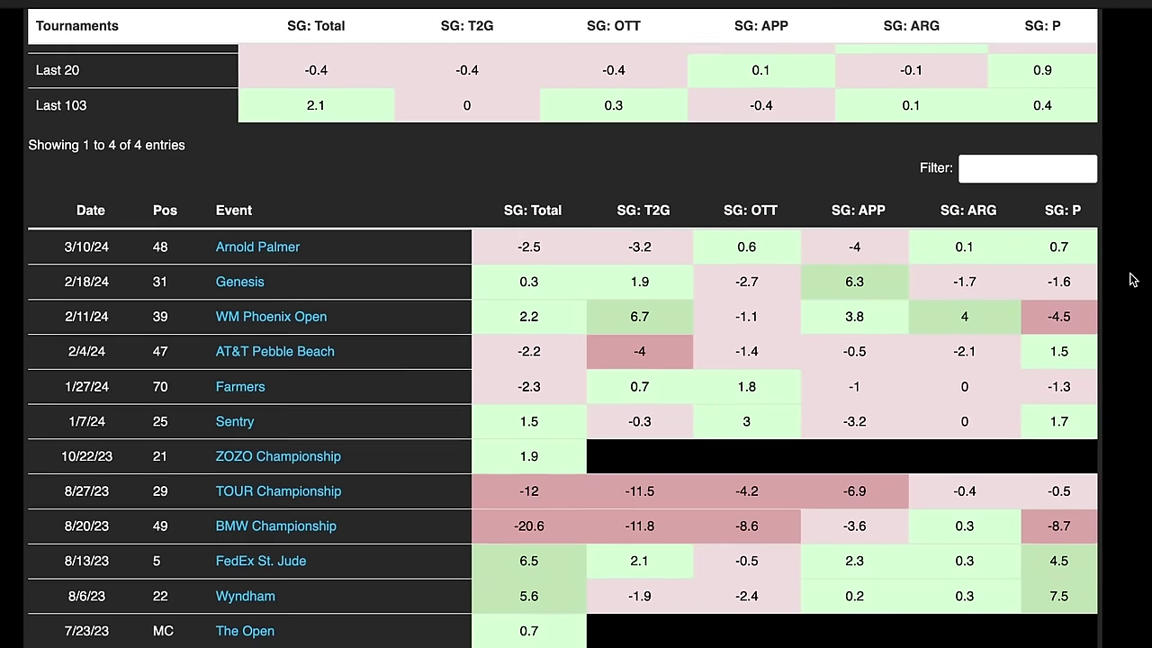
scroll(1132, 279, "down", 1)
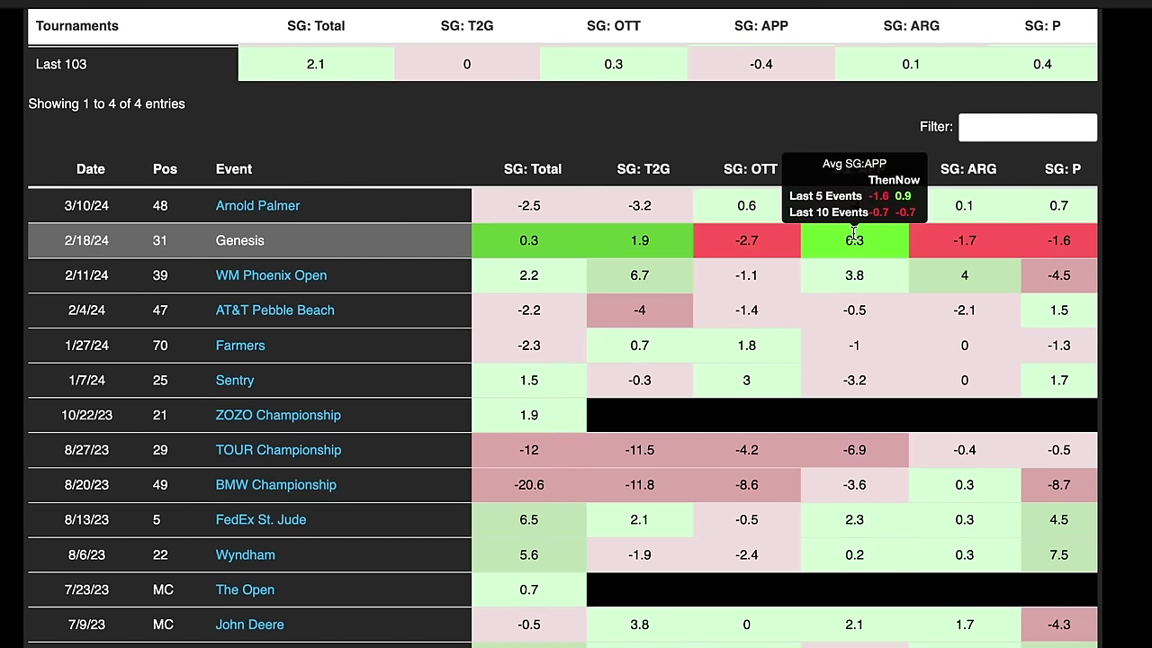
scroll(868, 240, "down", 3)
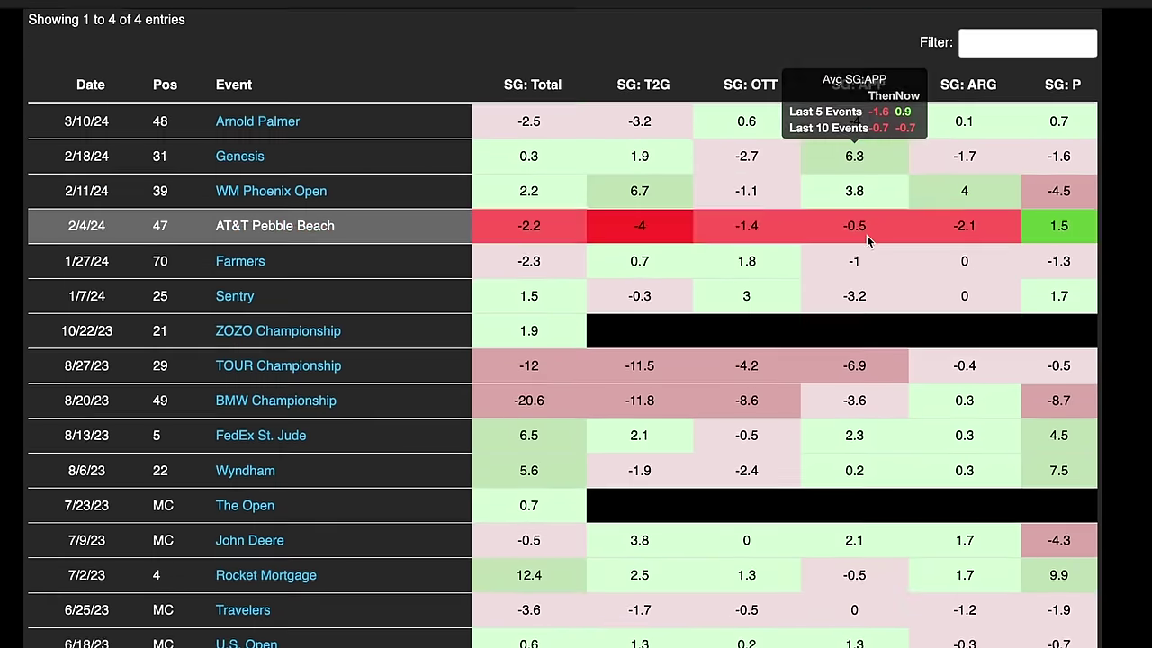
scroll(871, 244, "up", 2)
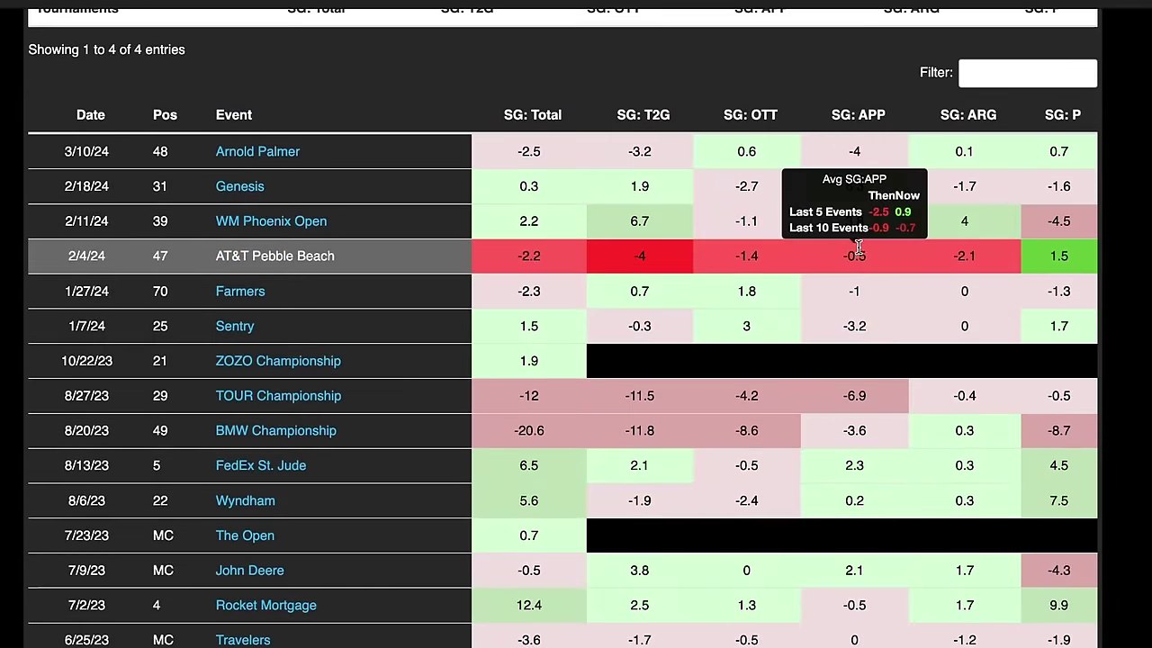
scroll(861, 254, "down", 10)
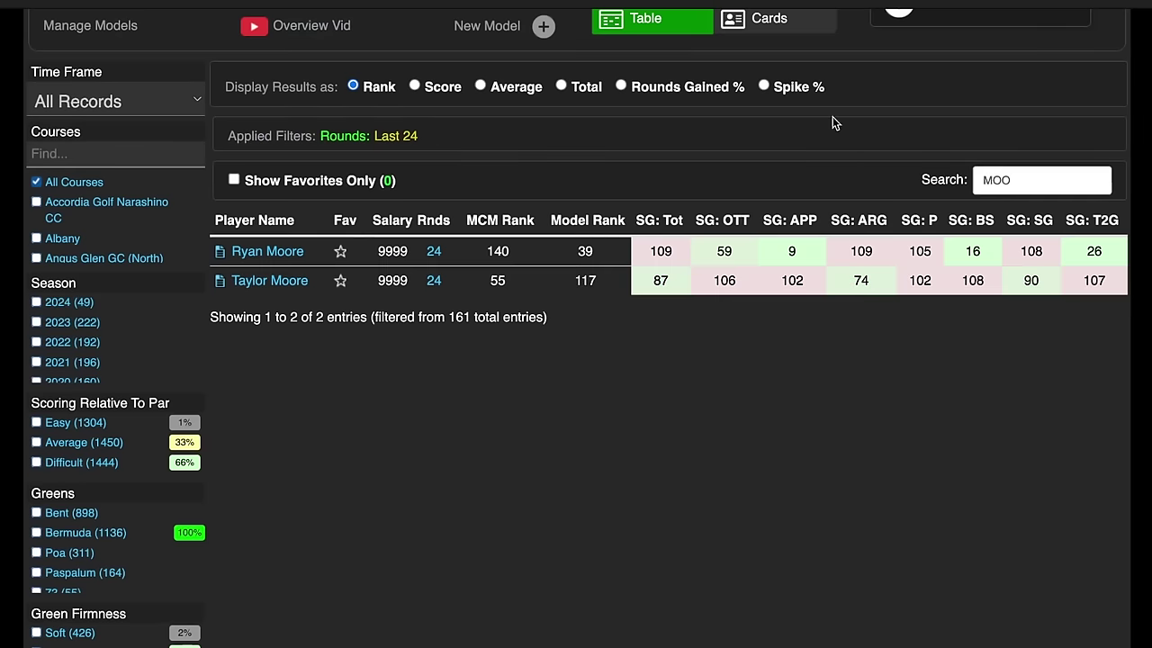
Replace the player filter on the 2024 Valspar field table with "BURN".
left_click(1025, 175)
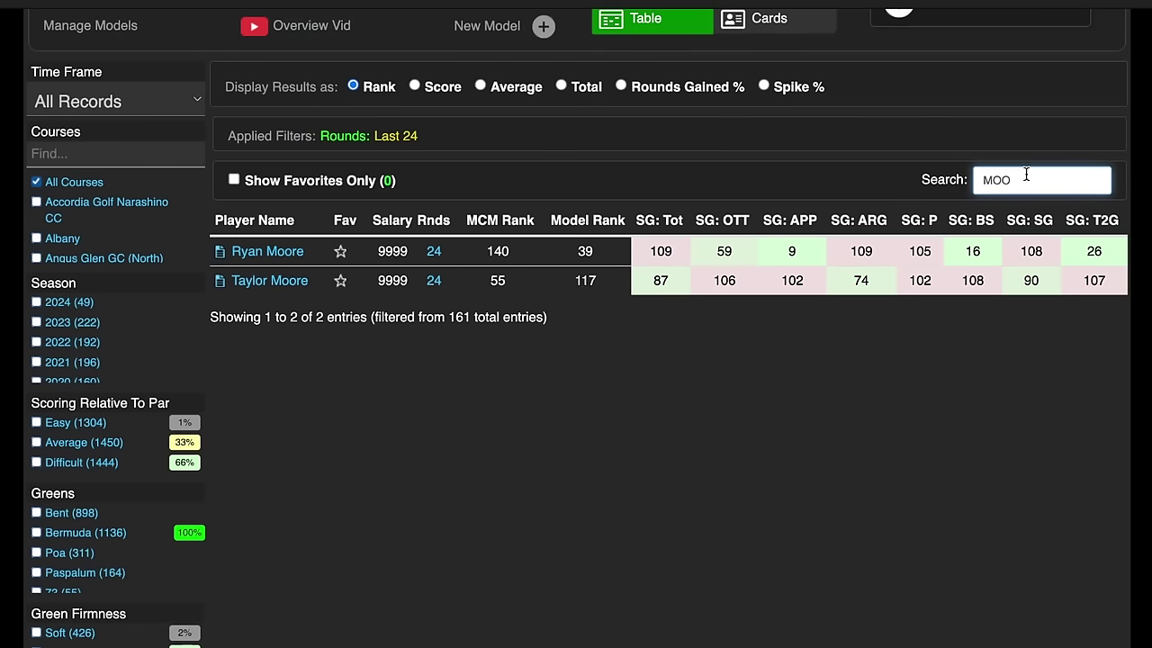
double_click(1019, 171)
type("BURN")
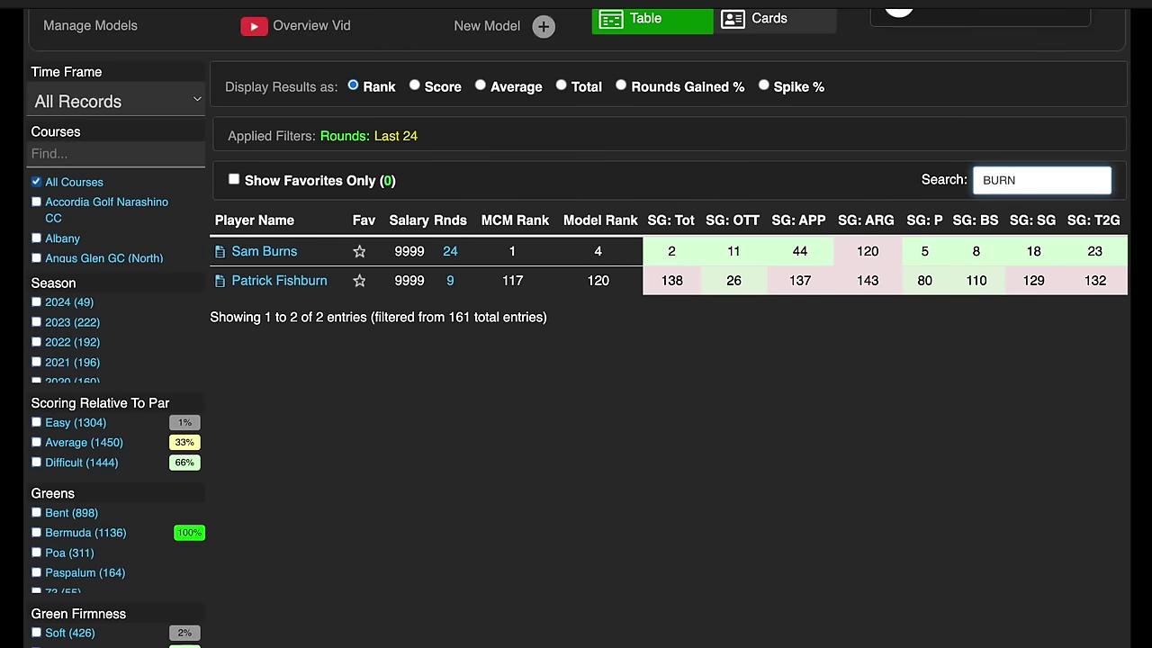
Open Sam Burns' player profile from the filtered field table and review his average strokes gained summary.
left_click(426, 249)
left_click(264, 253)
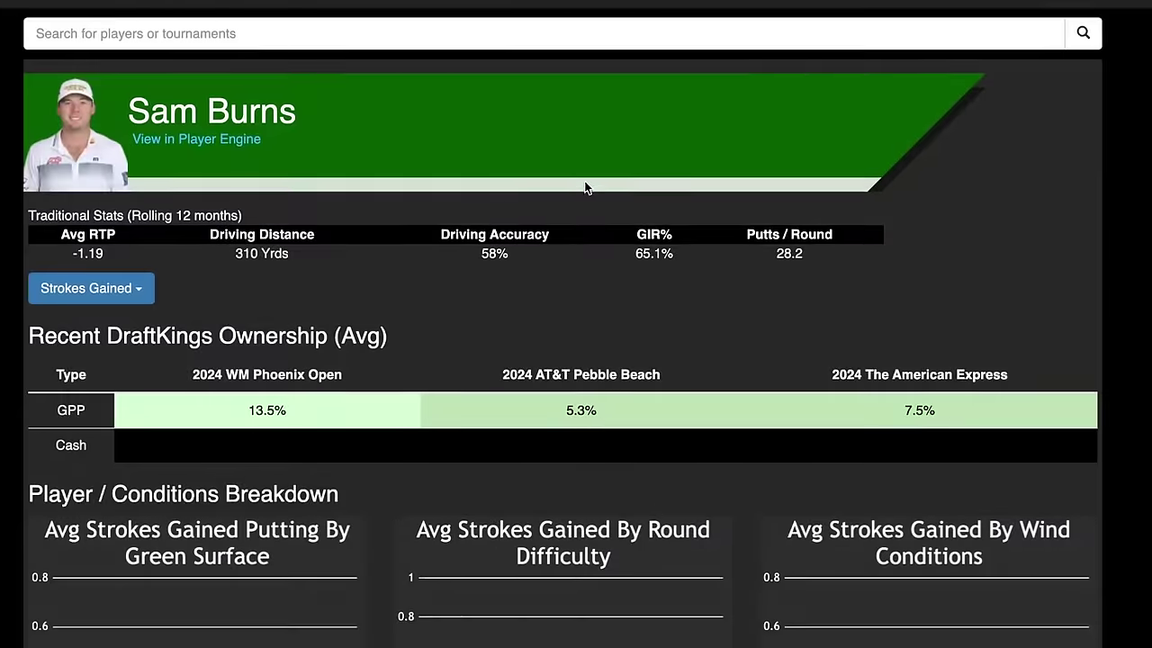
scroll(583, 193, "down", 5)
scroll(585, 191, "down", 15)
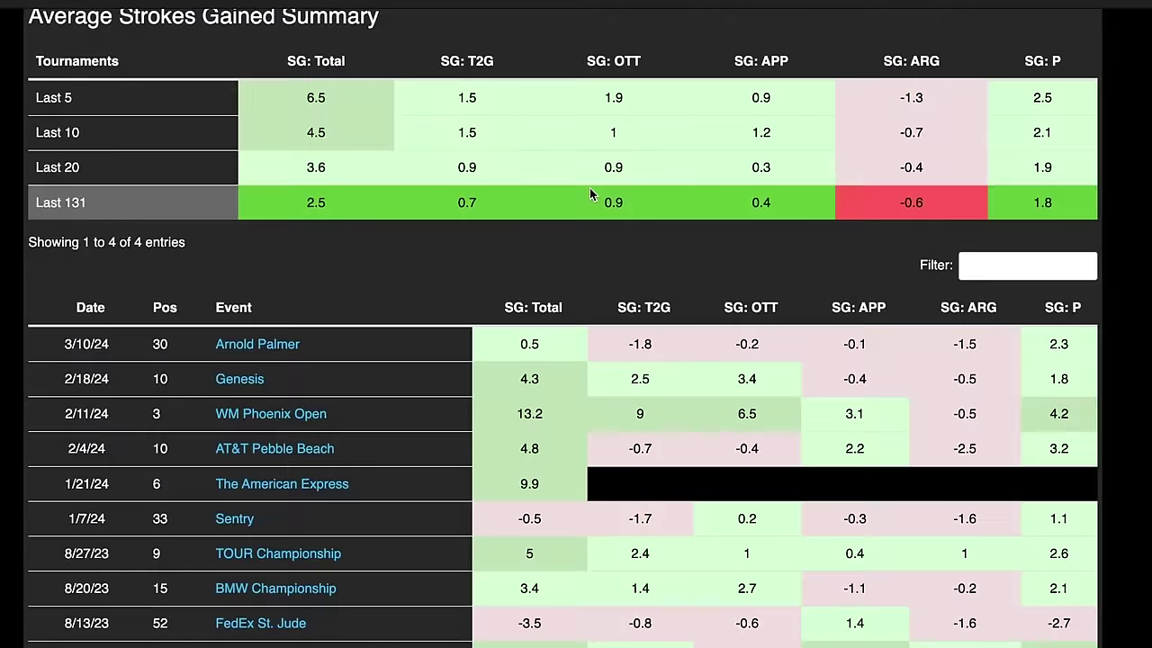
Examine Sam Burns' strokes gained by event in the starts leading up to the March 2022 Valspar.
scroll(591, 195, "down", 6)
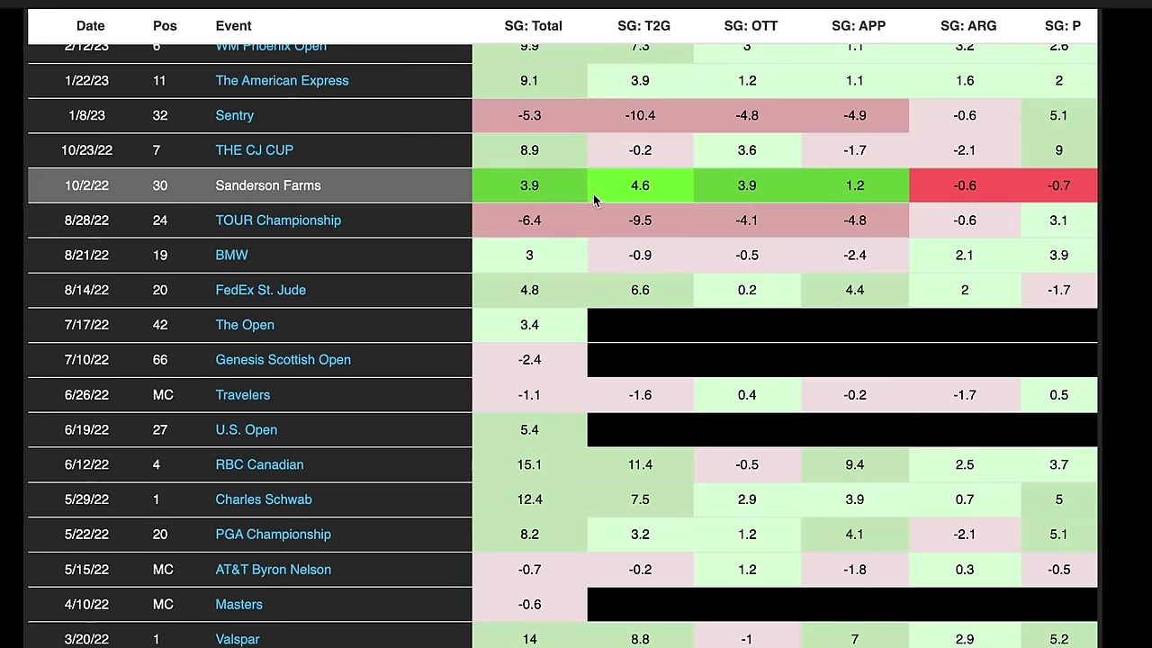
scroll(594, 204, "down", 1)
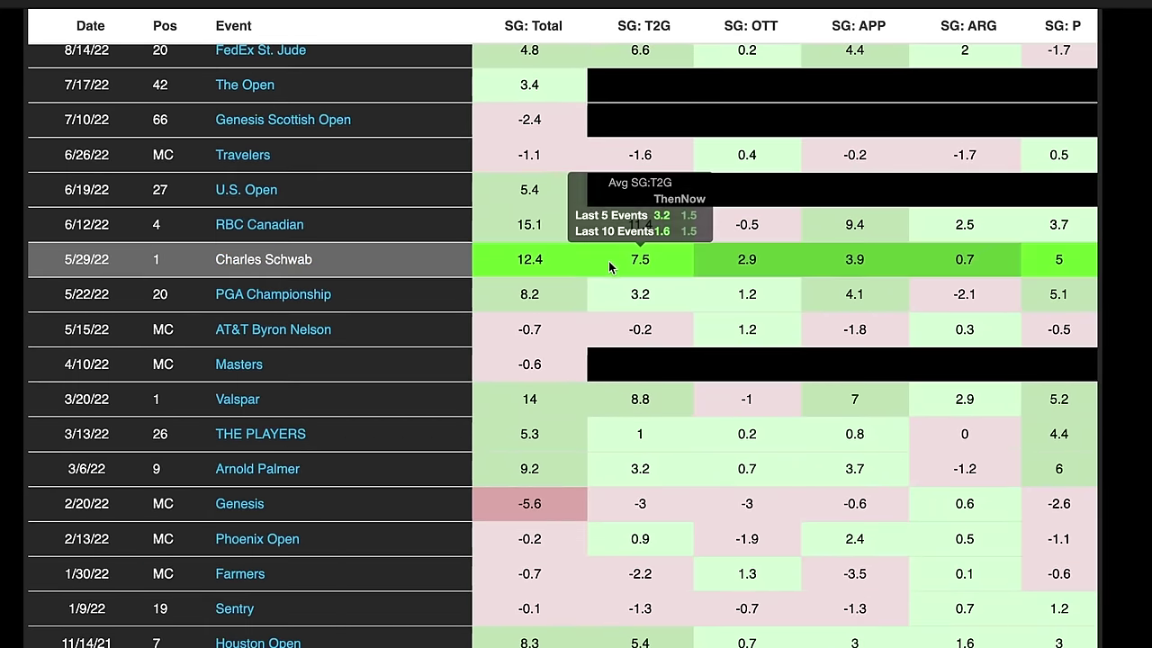
scroll(650, 390, "down", 1)
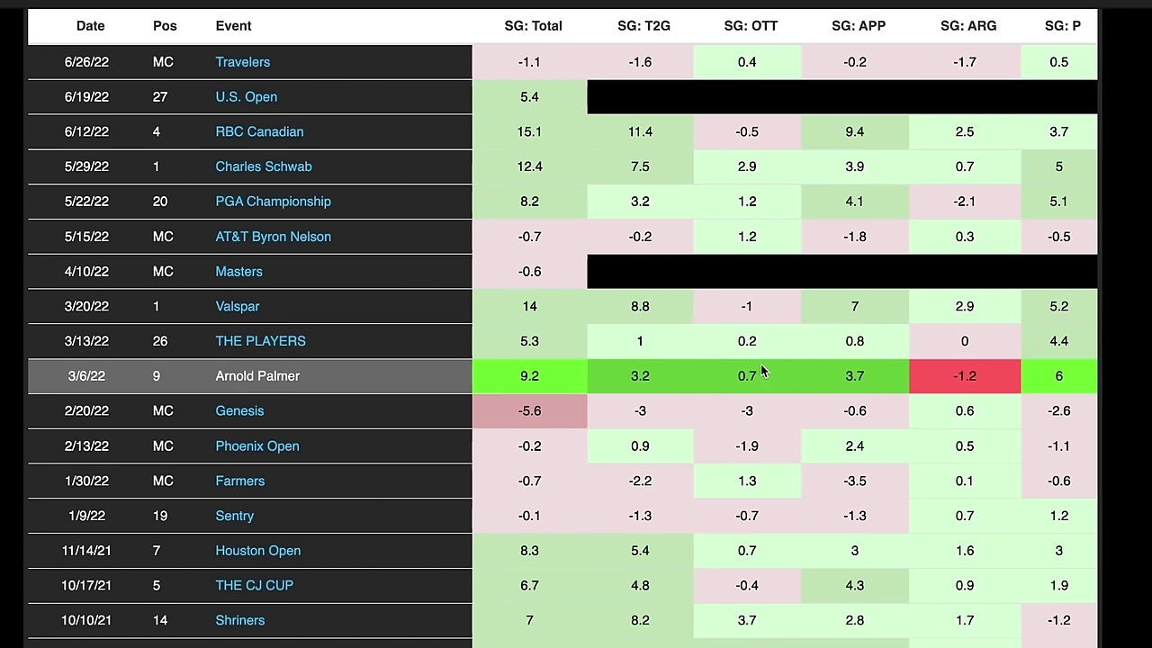
mouse_move(759, 378)
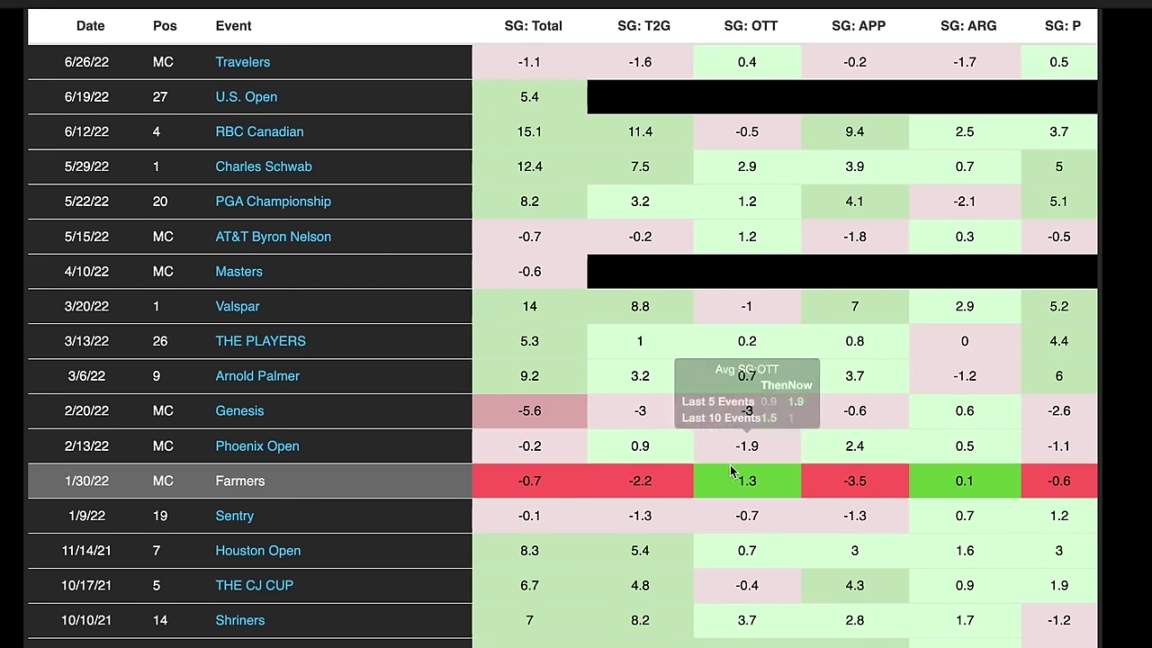
mouse_move(854, 444)
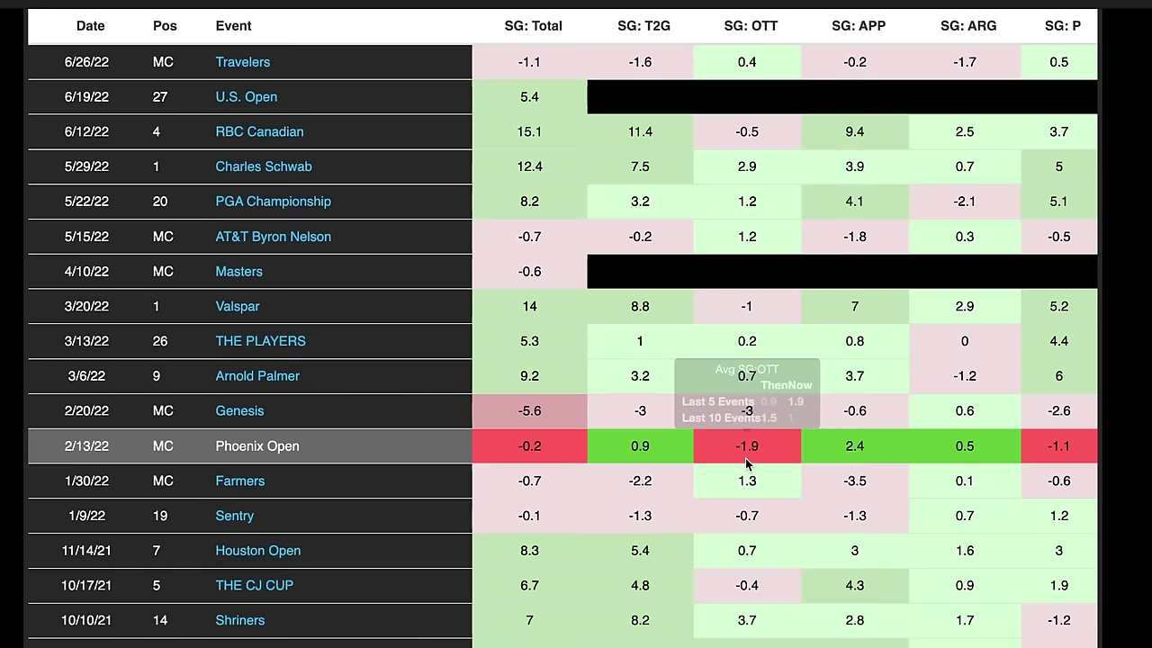
mouse_move(756, 488)
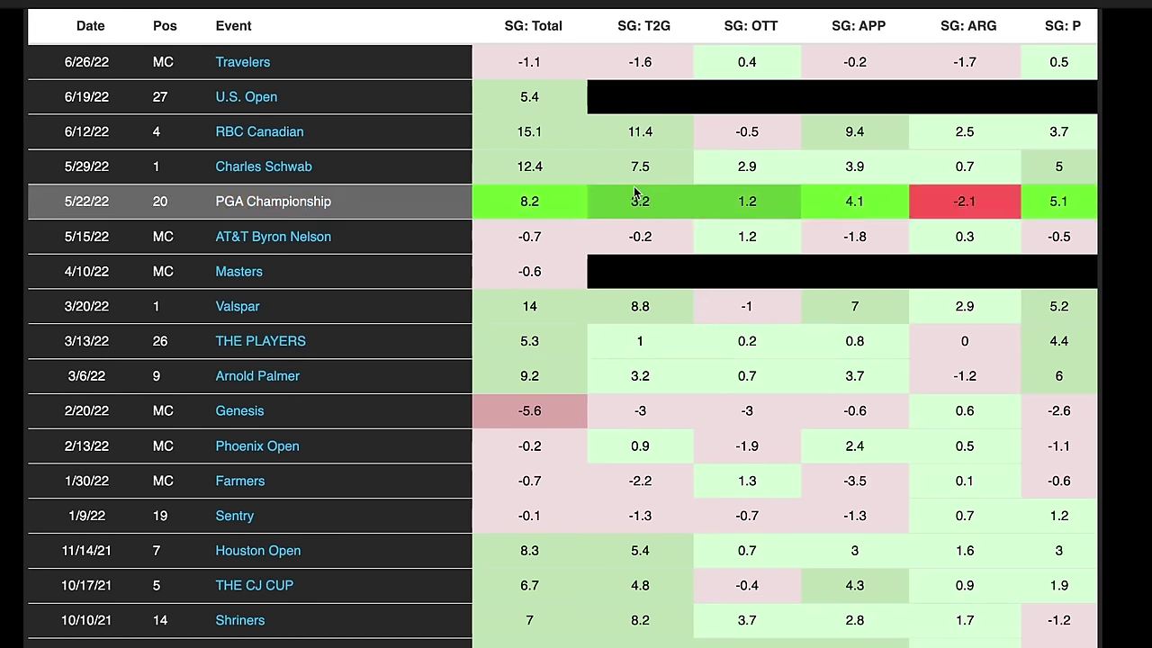
Examine Sam Burns' 2021 event results around the May Valspar, comparing his approach and putting strokes gained before and after it.
scroll(459, 193, "down", 9)
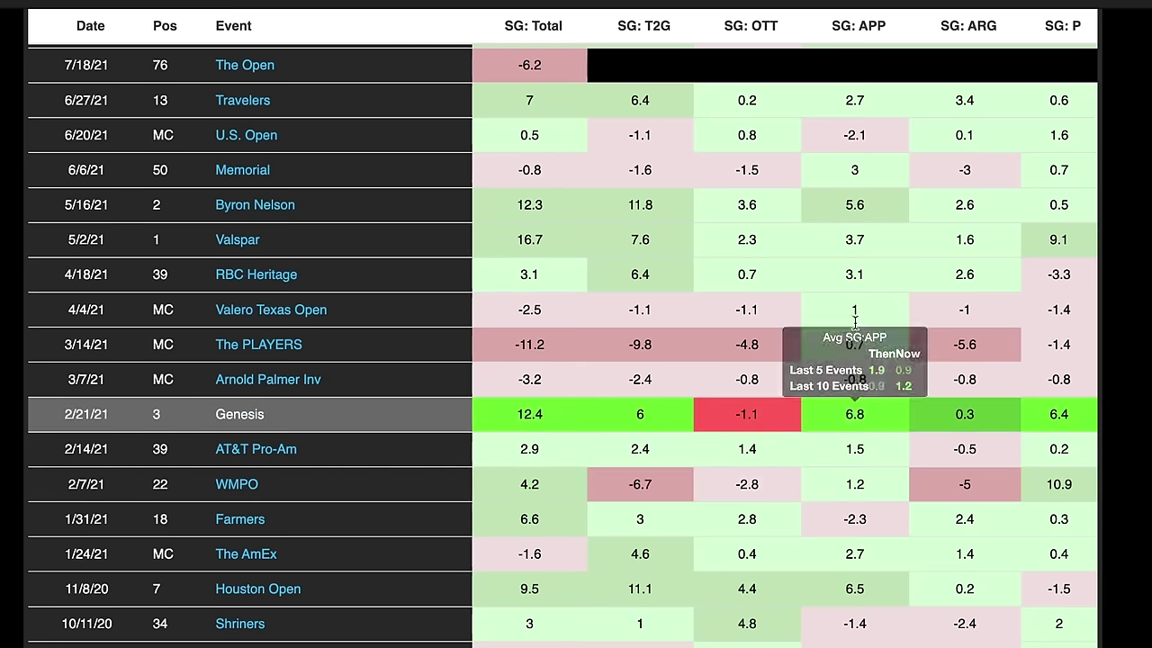
mouse_move(851, 336)
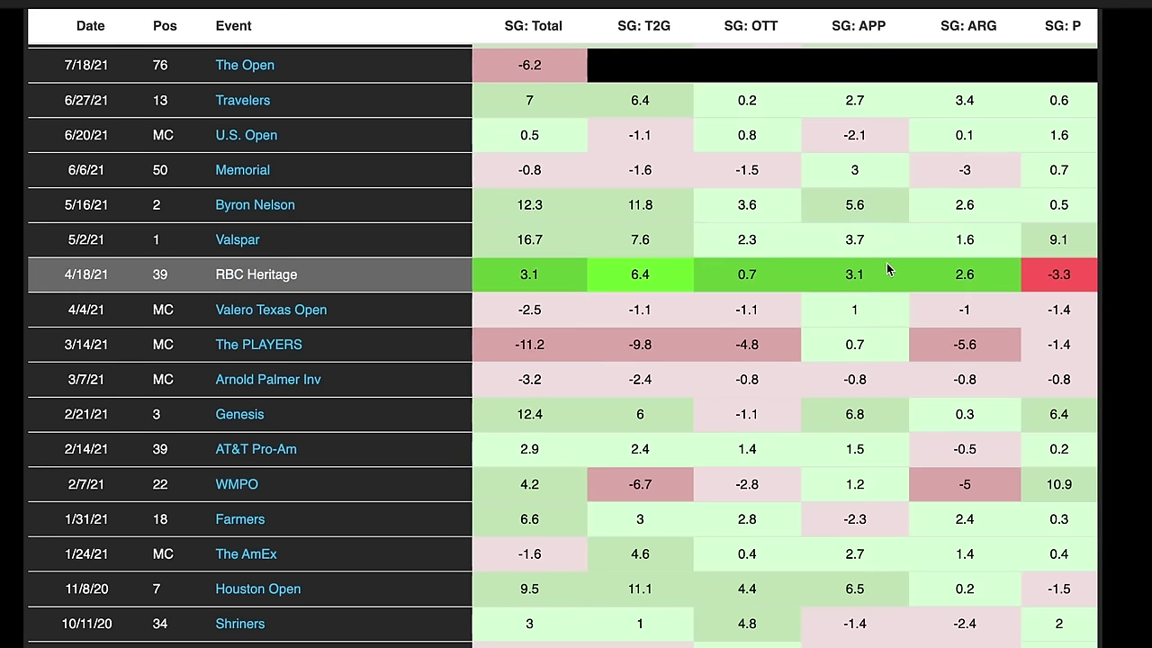
mouse_move(888, 241)
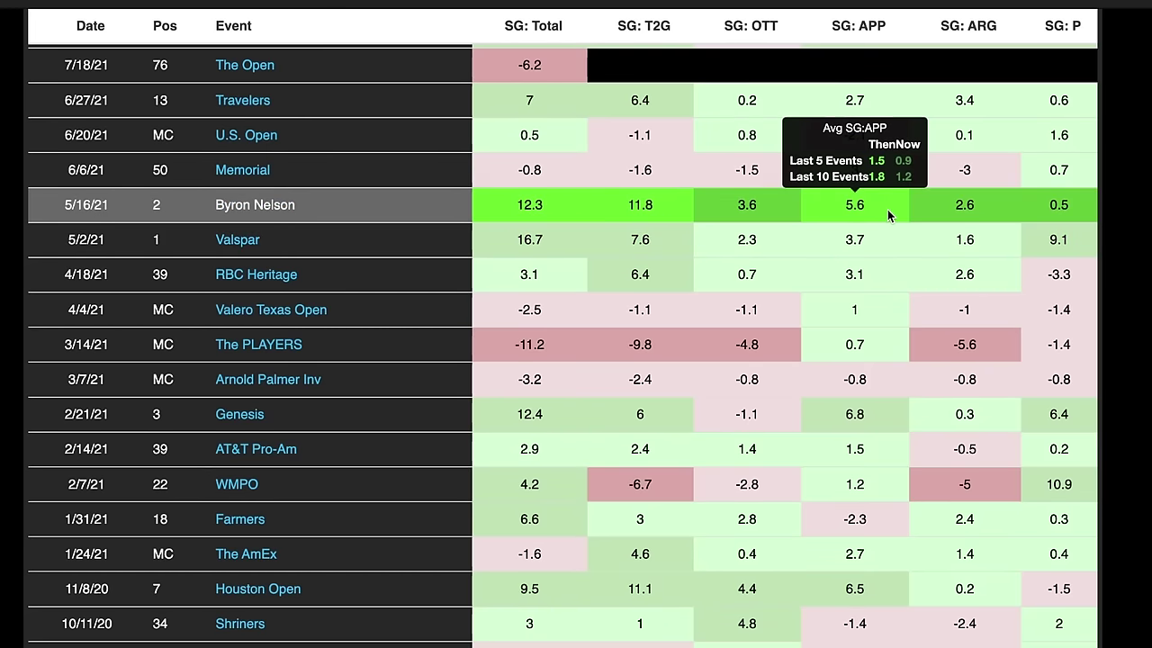
scroll(882, 216, "up", 1)
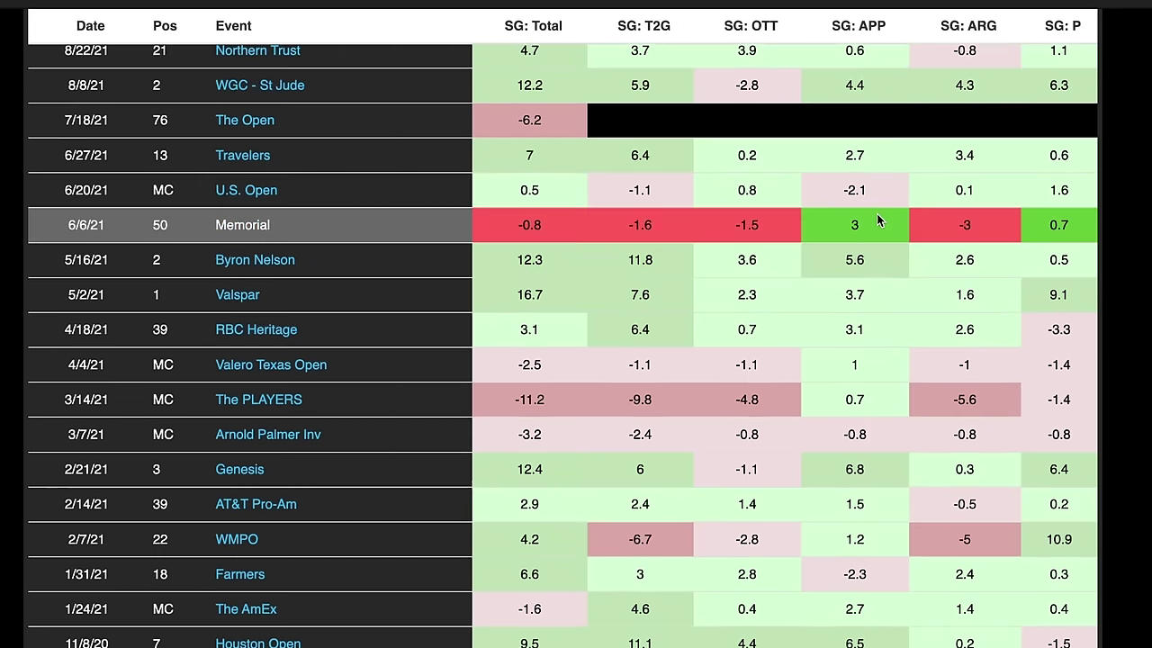
scroll(877, 213, "up", 5)
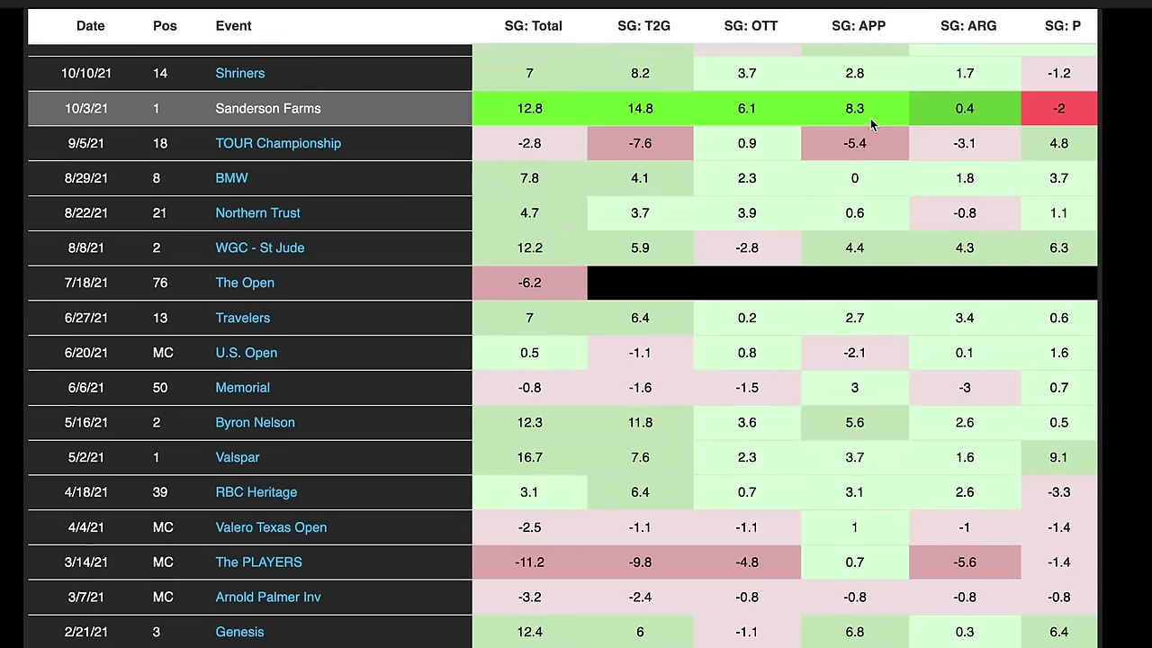
mouse_move(803, 123)
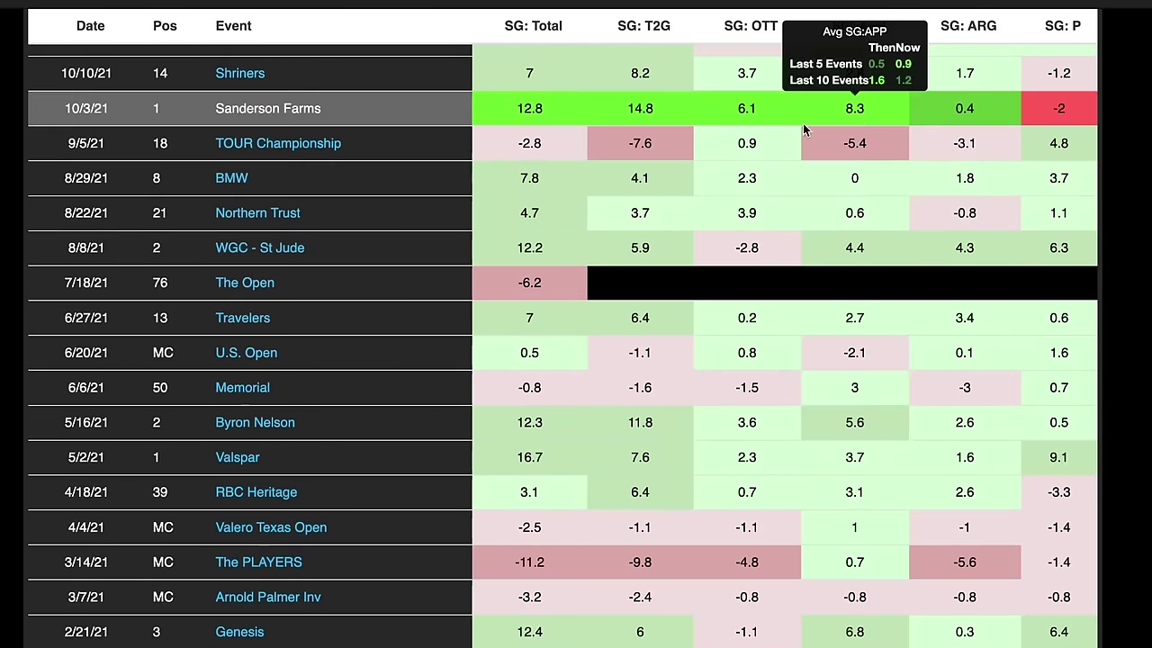
mouse_move(750, 243)
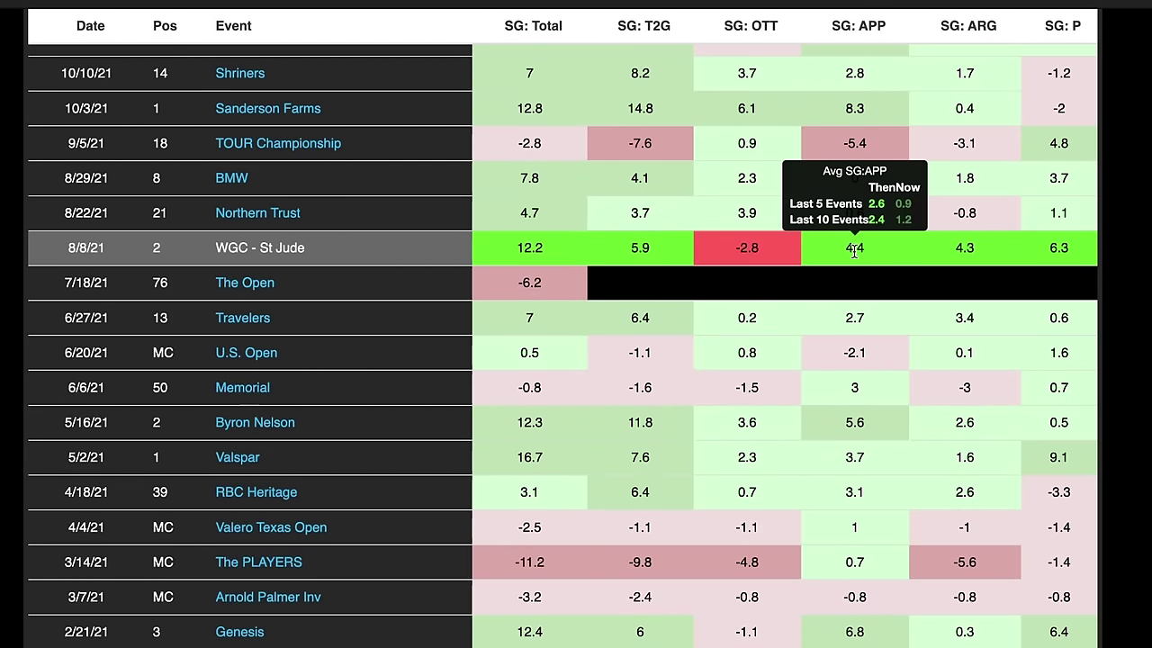
scroll(1116, 262, "down", 2)
mouse_move(1058, 430)
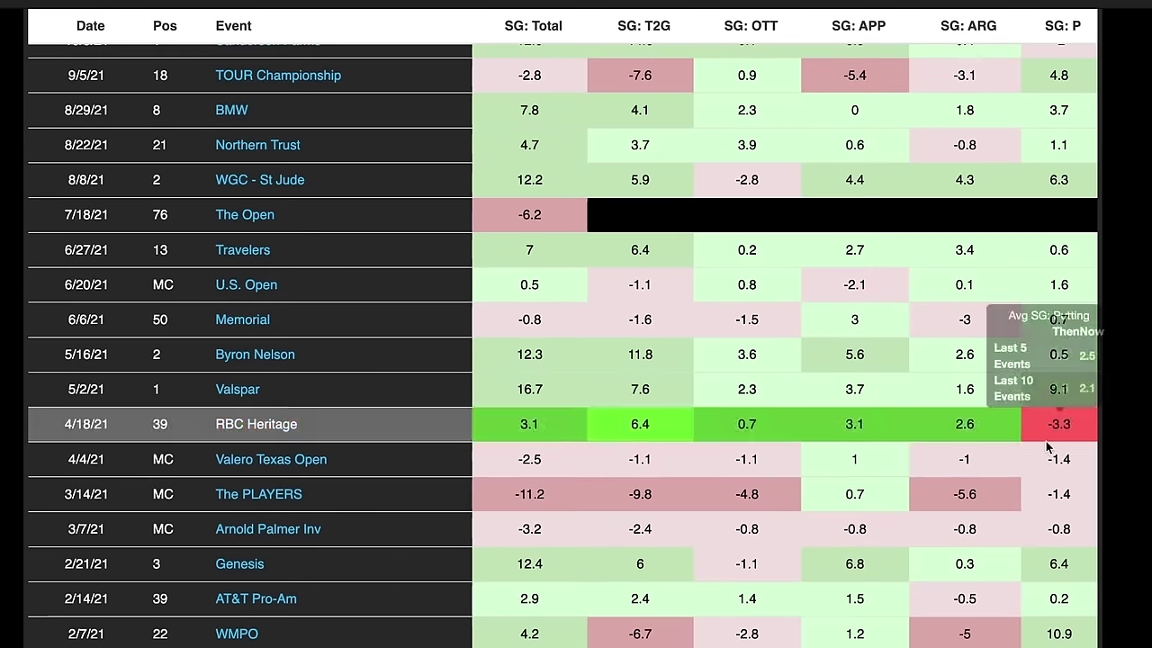
mouse_move(862, 497)
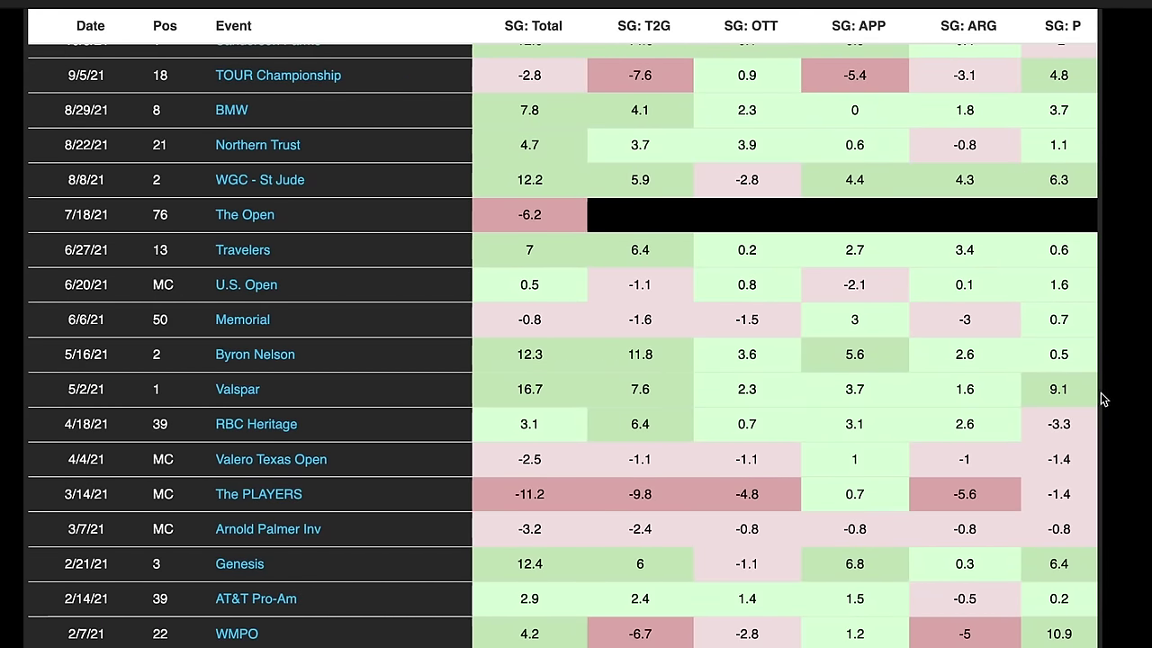
mouse_move(1053, 393)
Return to the 2024 Valspar field page, search for "paul" and open Paul Casey's player profile.
key("Escape")
scroll(477, 90, "up", 6)
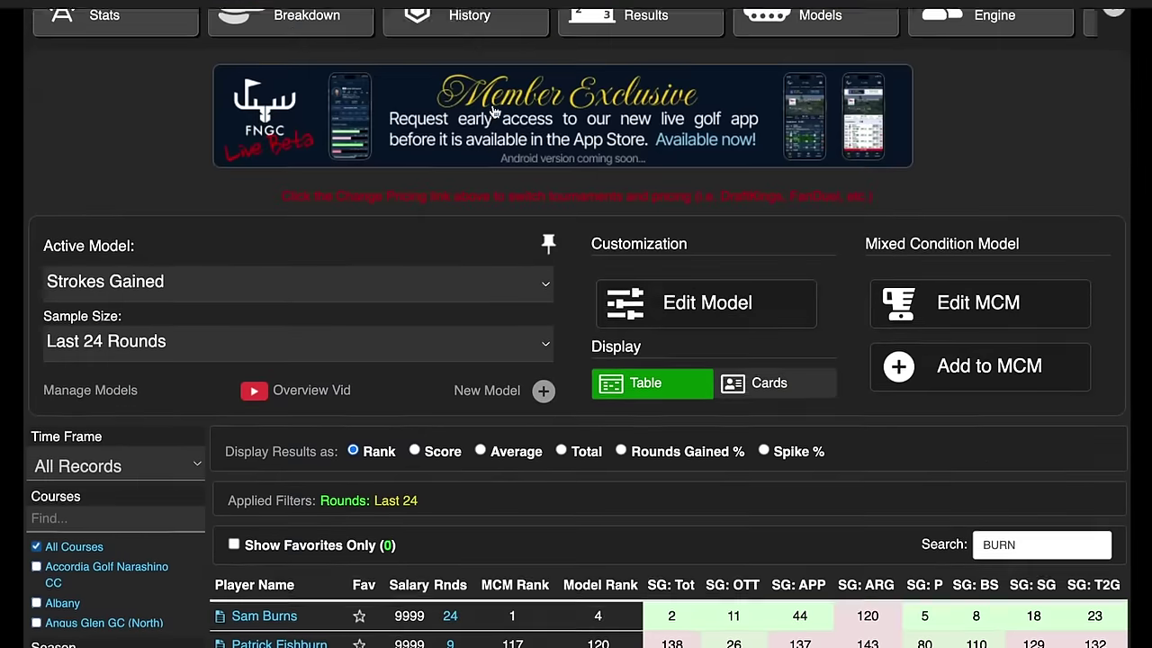
left_click(449, 36)
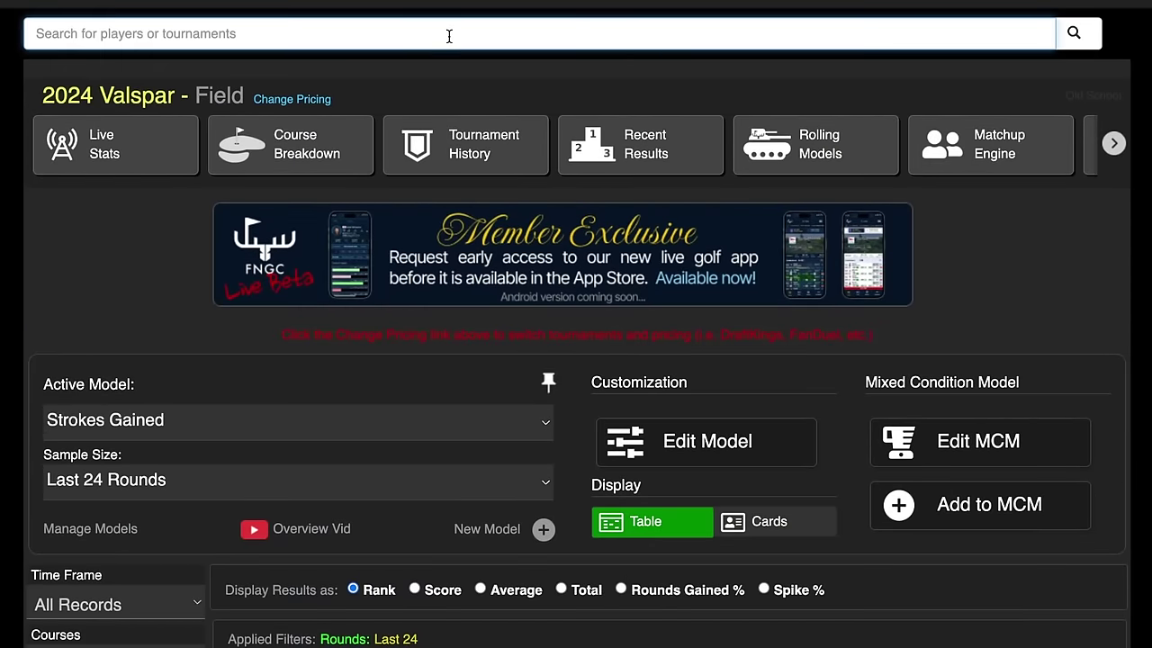
type("paul")
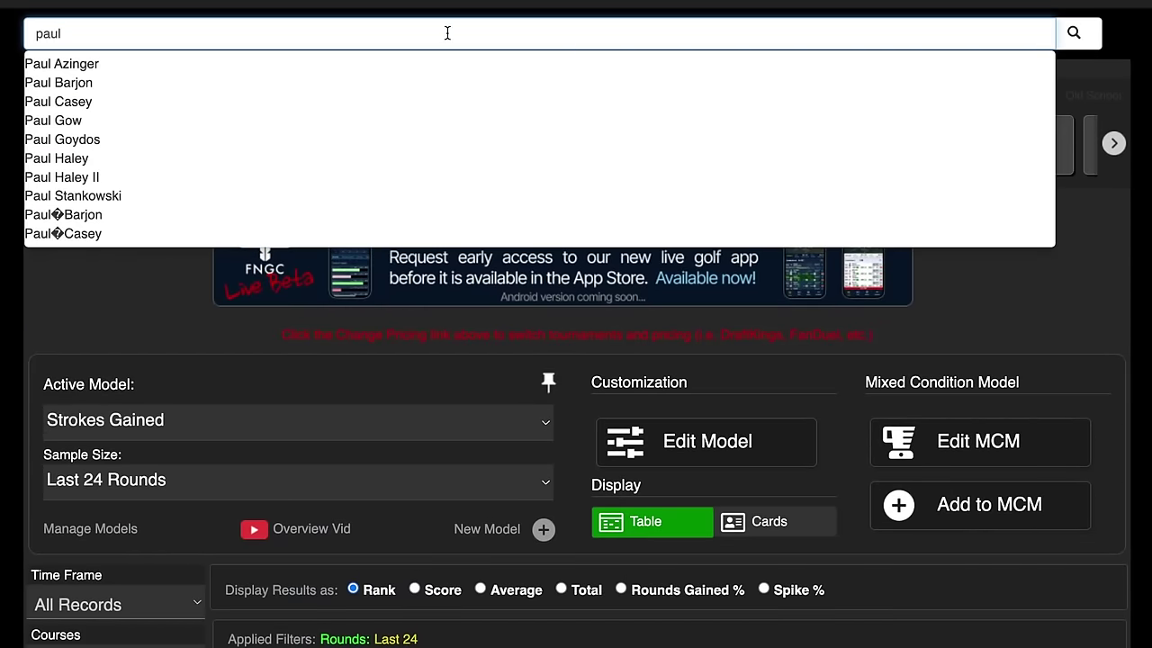
left_click(298, 102)
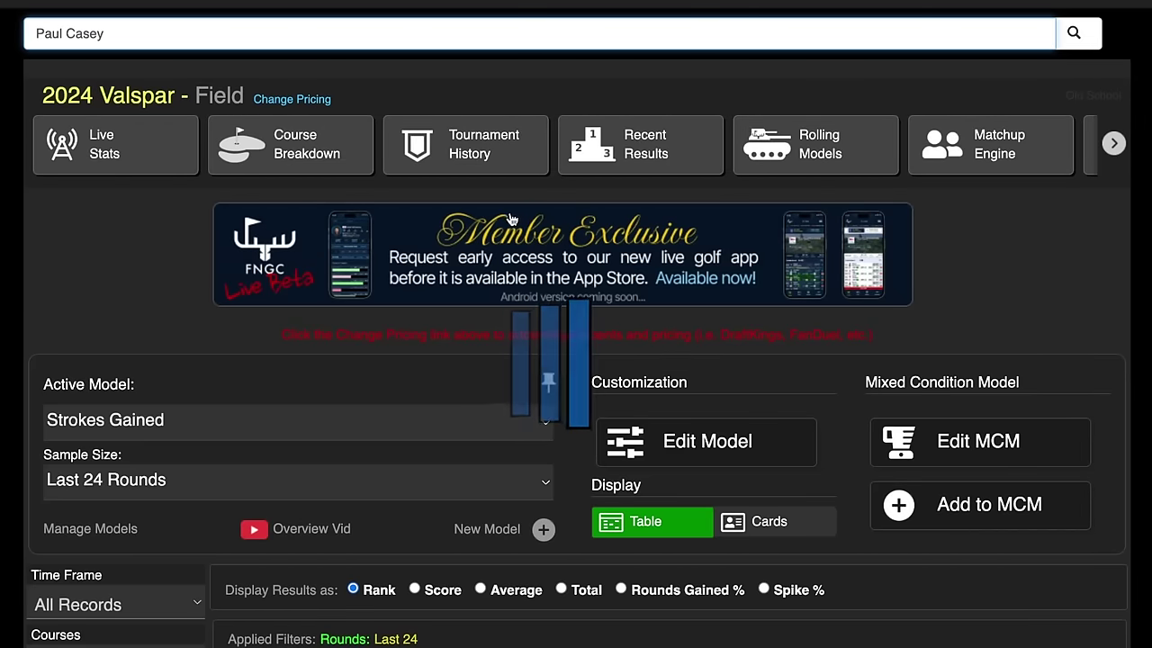
Examine Paul Casey's strokes gained by event in the starts leading up to the March 2019 Valspar Championship.
scroll(475, 212, "down", 5)
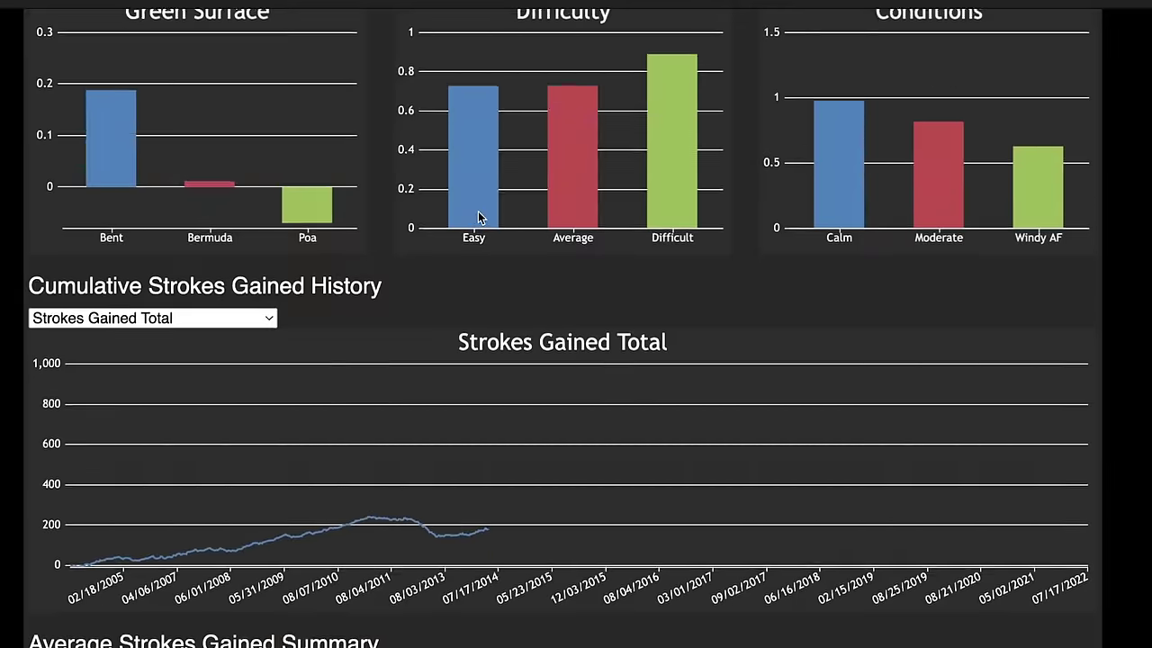
scroll(479, 218, "down", 8)
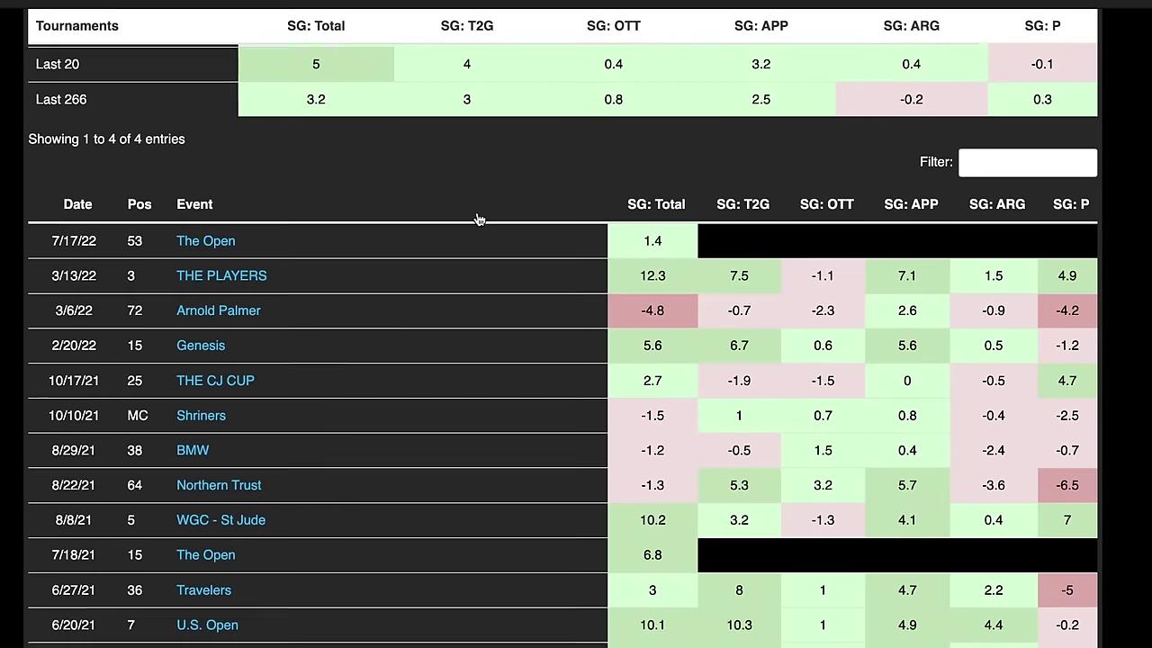
scroll(478, 220, "down", 15)
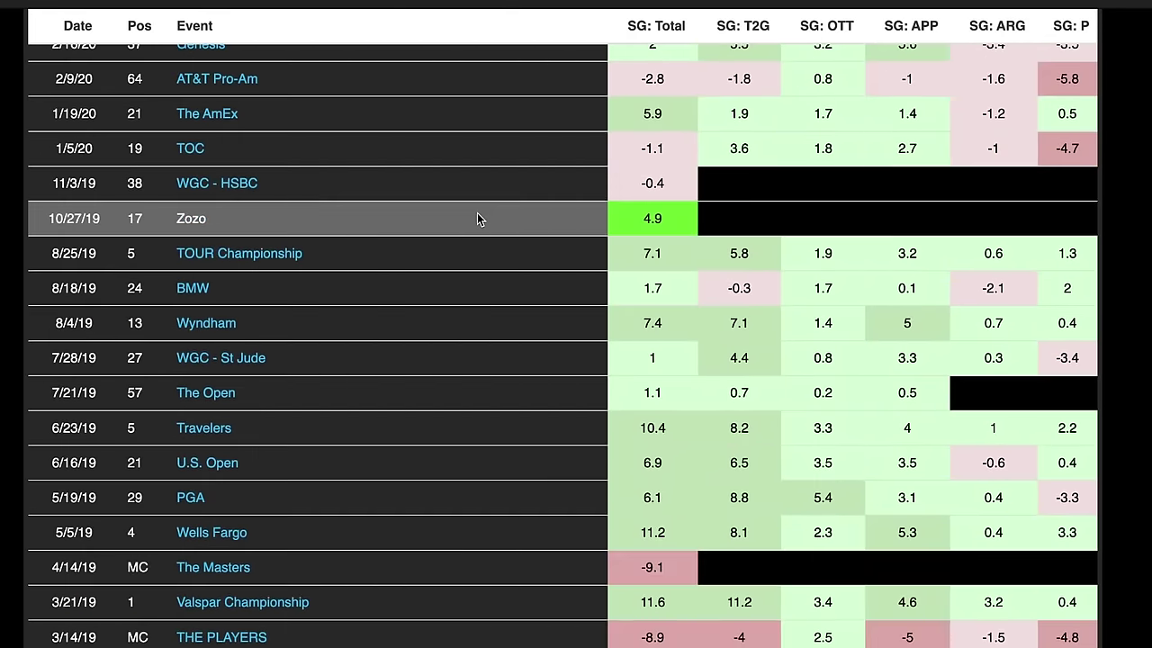
scroll(477, 219, "down", 3)
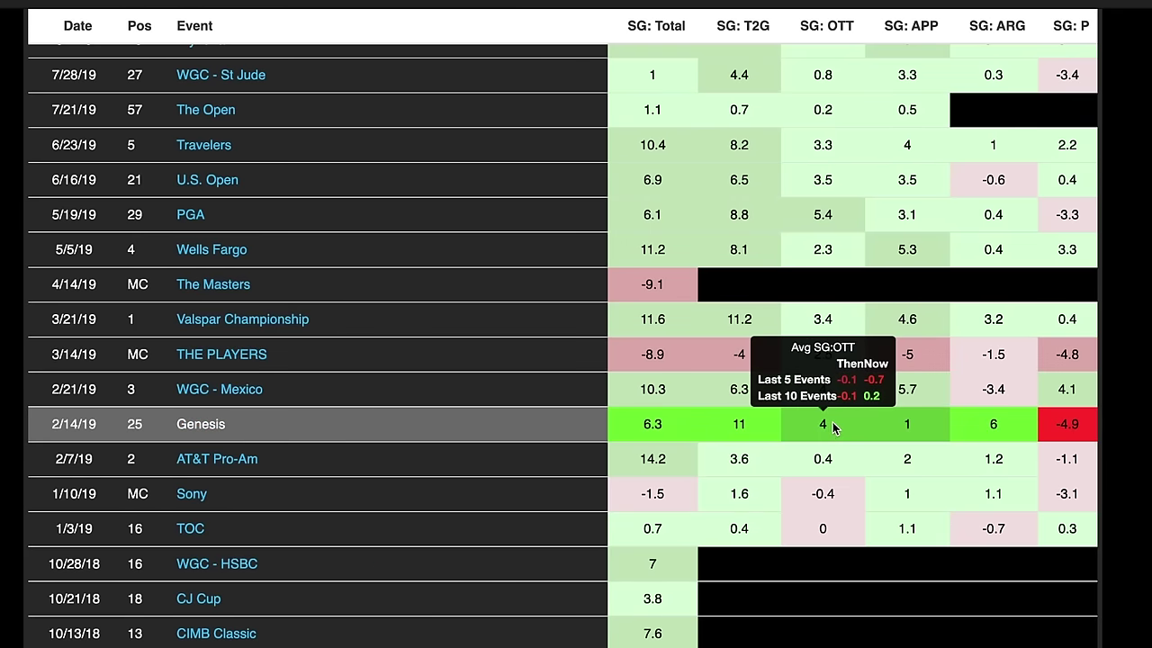
mouse_move(908, 423)
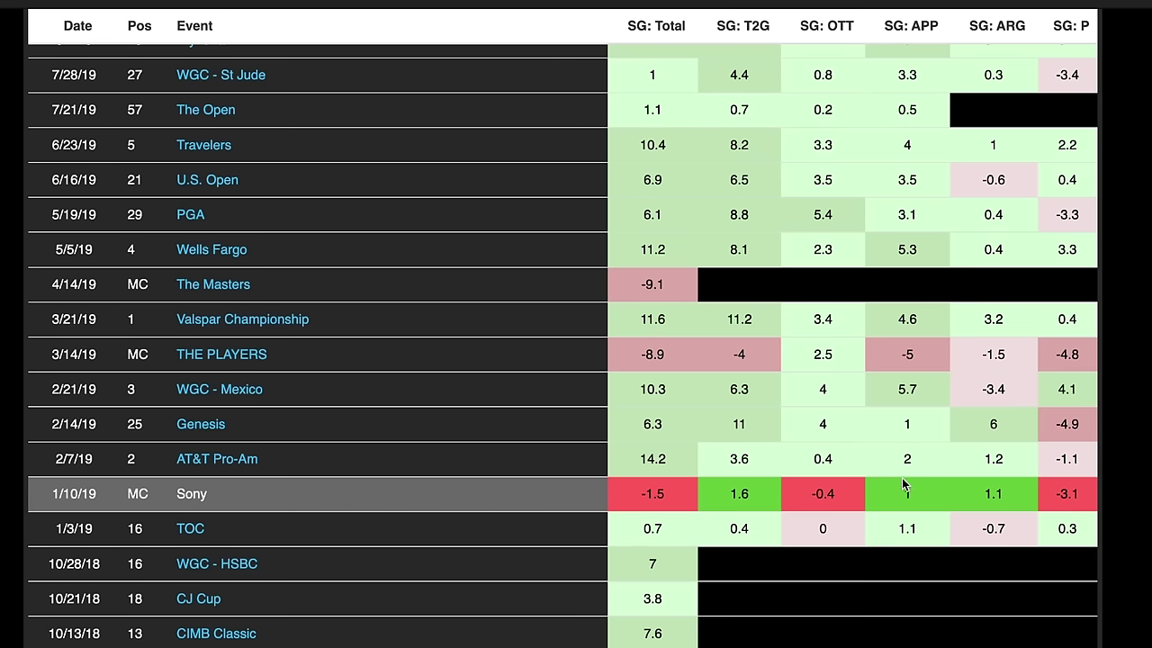
mouse_move(1087, 497)
mouse_move(895, 459)
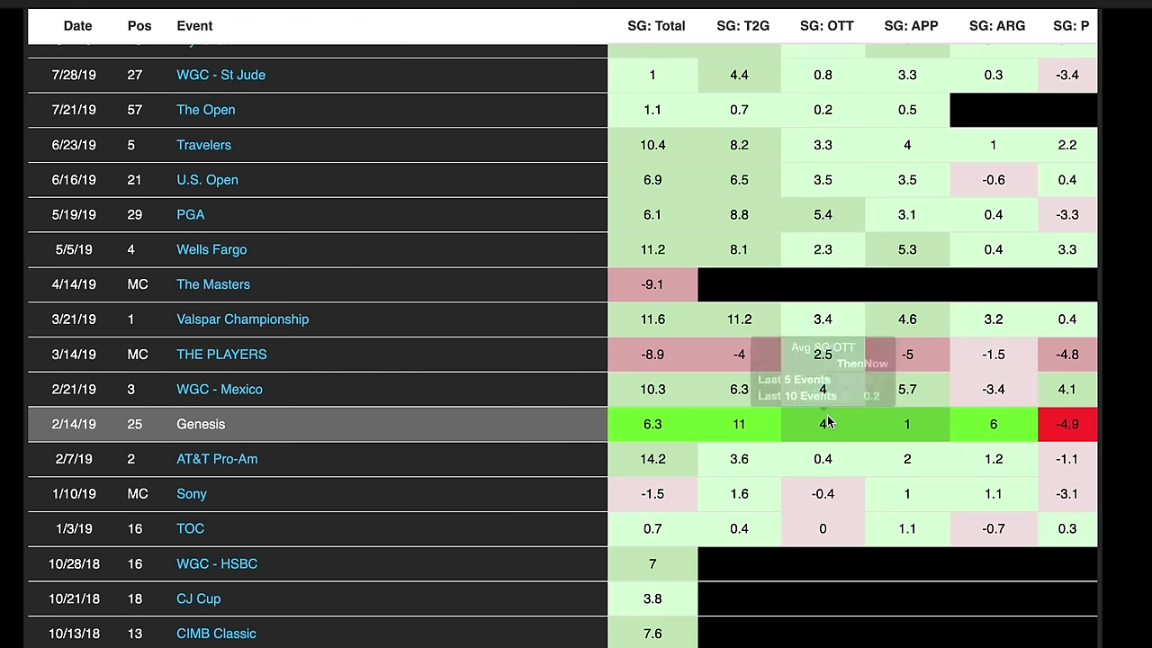
mouse_move(987, 428)
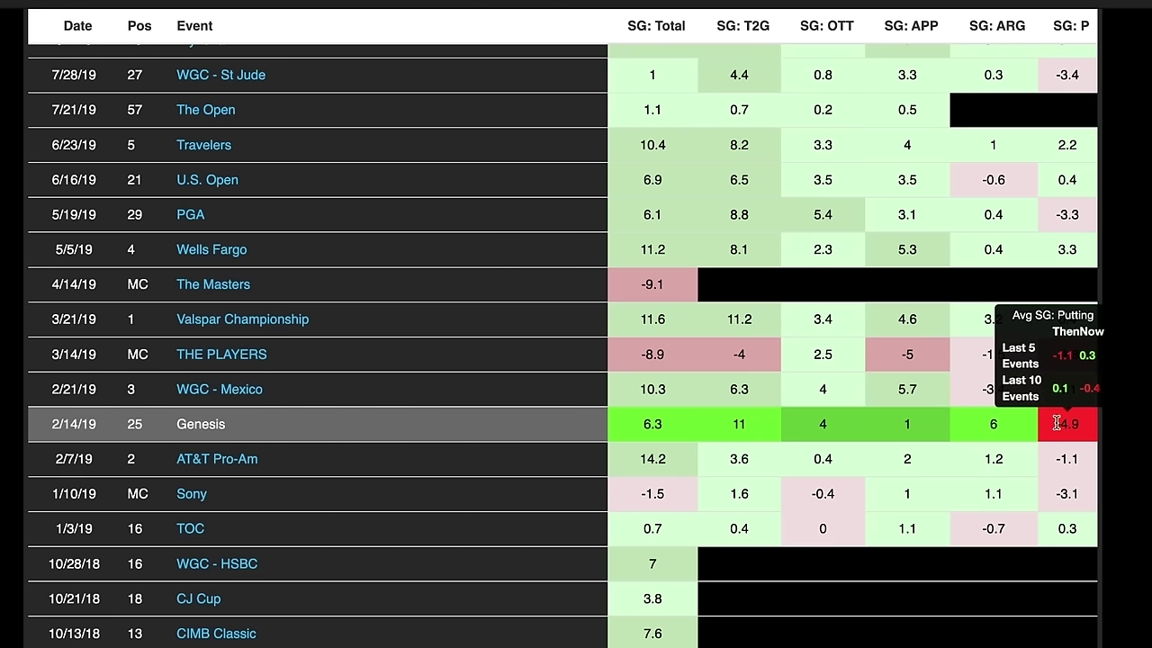
mouse_move(915, 434)
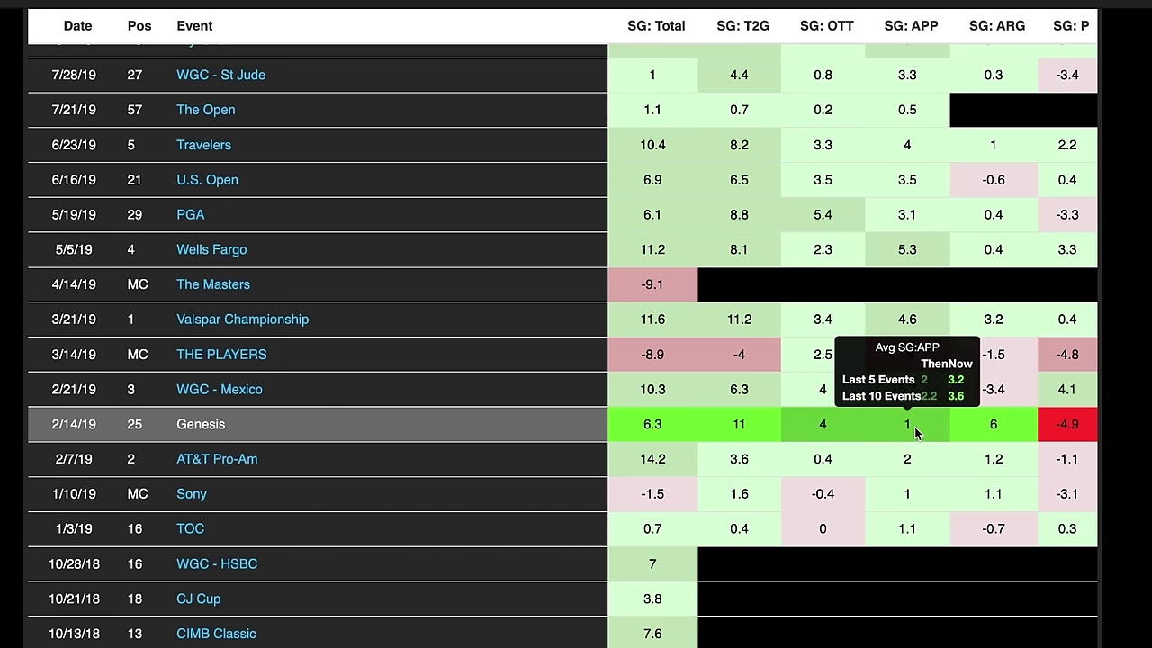
mouse_move(924, 389)
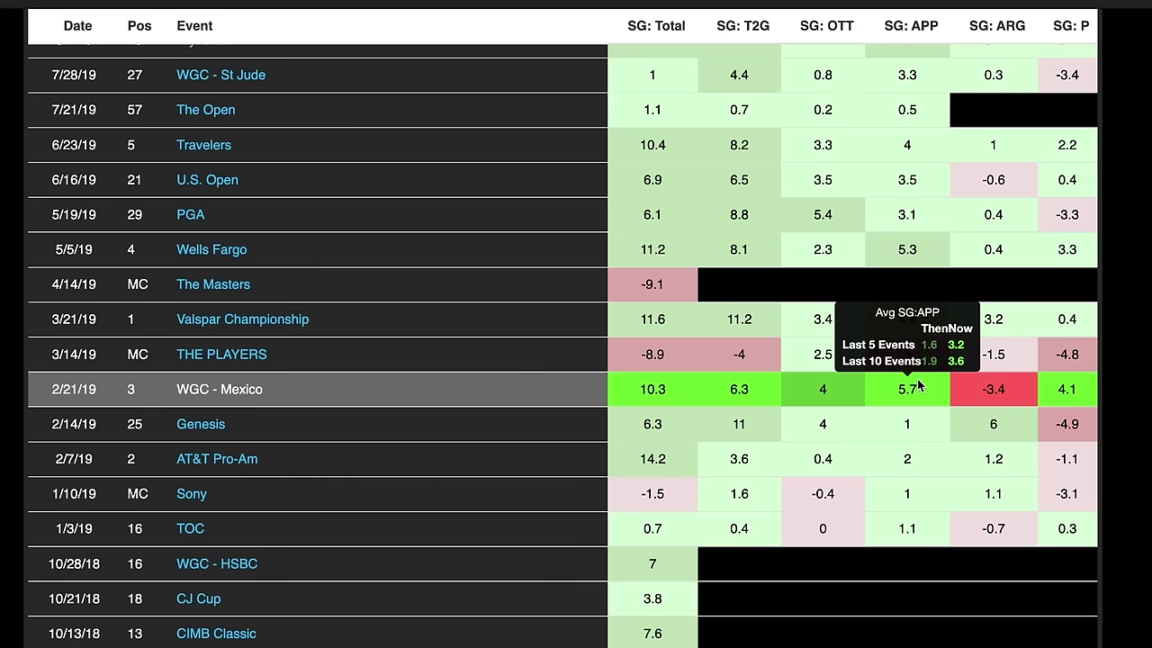
mouse_move(929, 324)
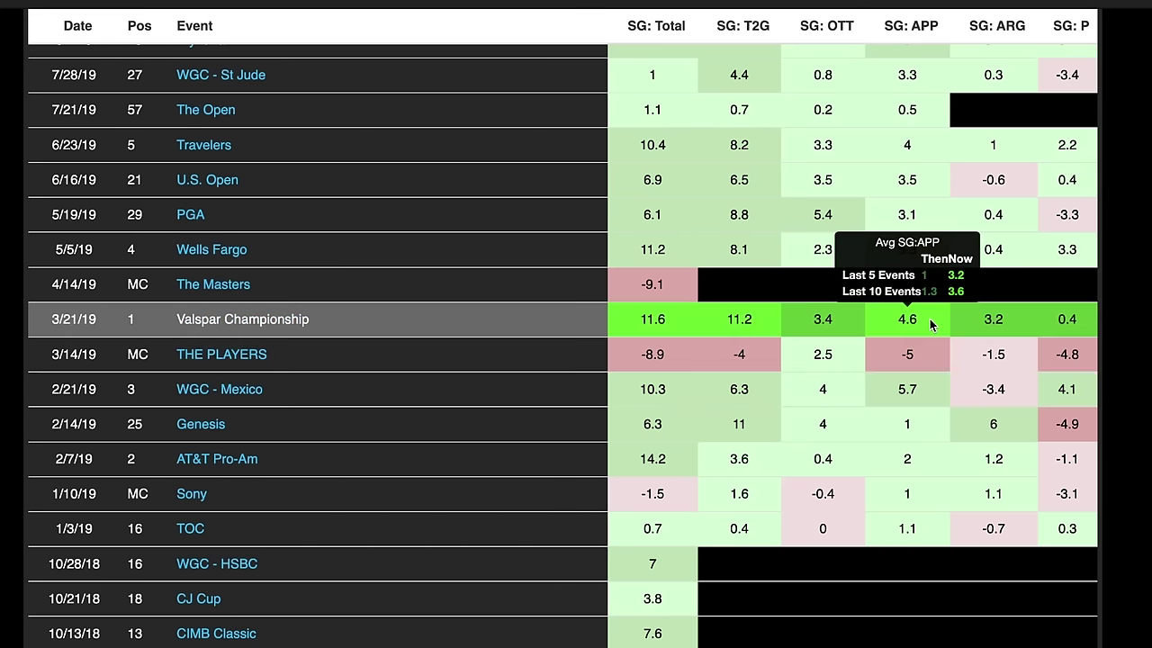
Review Paul Casey's strokes gained in the events before the March 2018 Valspar Championship, and go back to the 2024 Valspar field page.
scroll(857, 324, "down", 10)
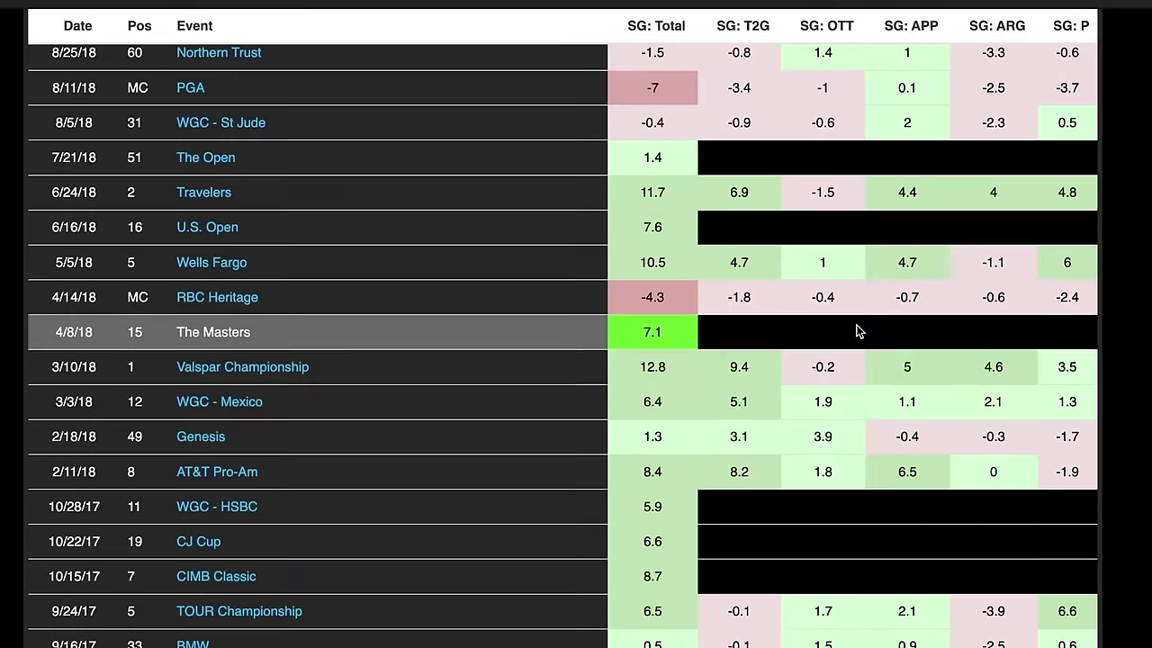
scroll(895, 361, "down", 1)
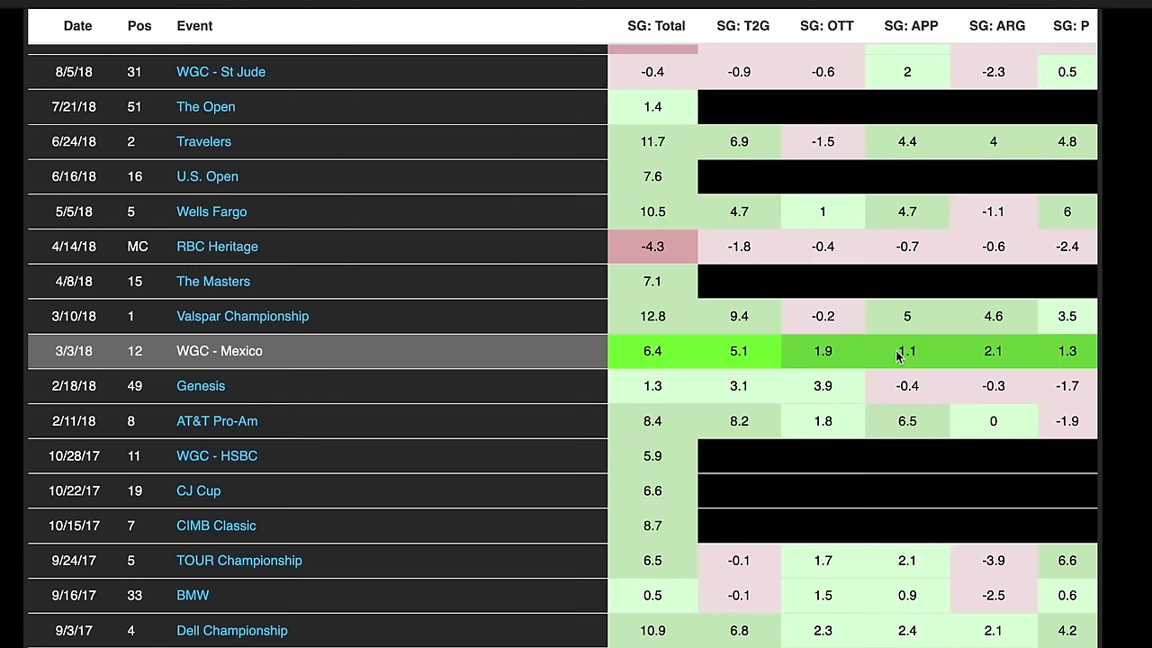
mouse_move(918, 354)
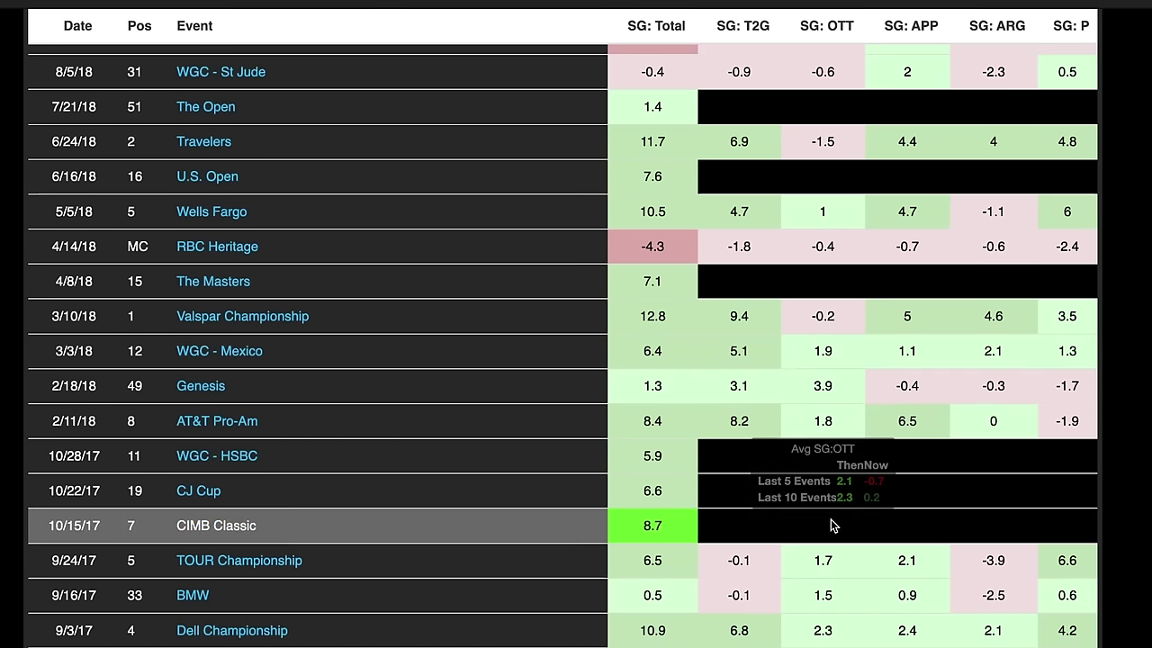
scroll(823, 468, "down", 3)
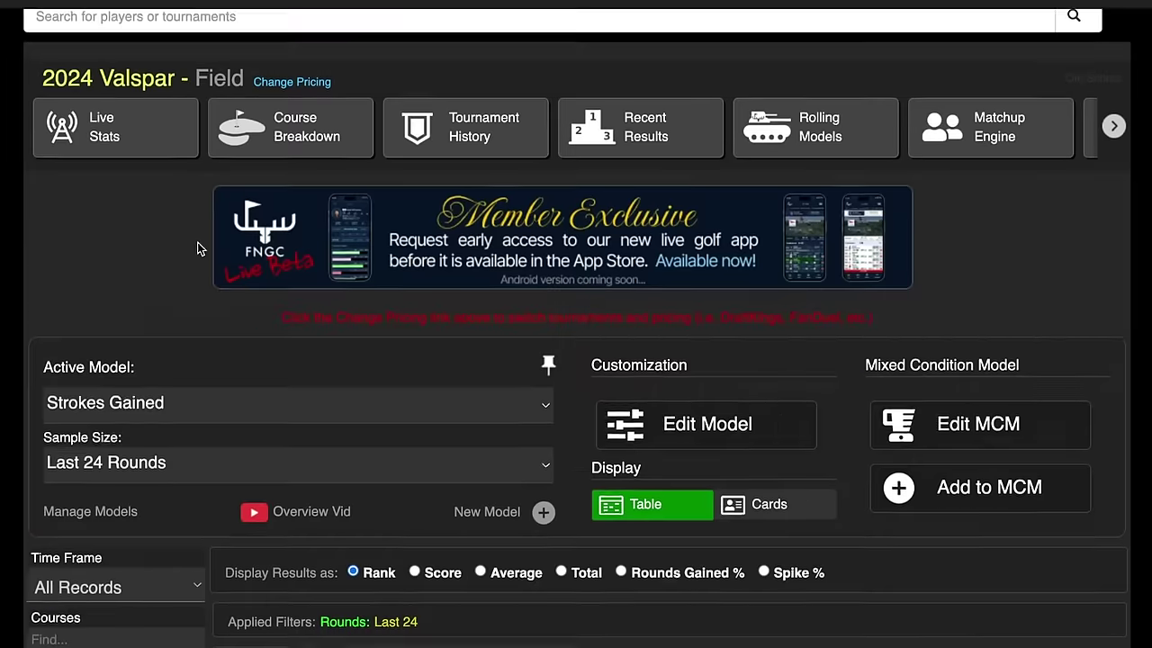
Sort the 2024 Valspar field table by SG: Total and review the top-ranked golfers.
scroll(147, 243, "down", 5)
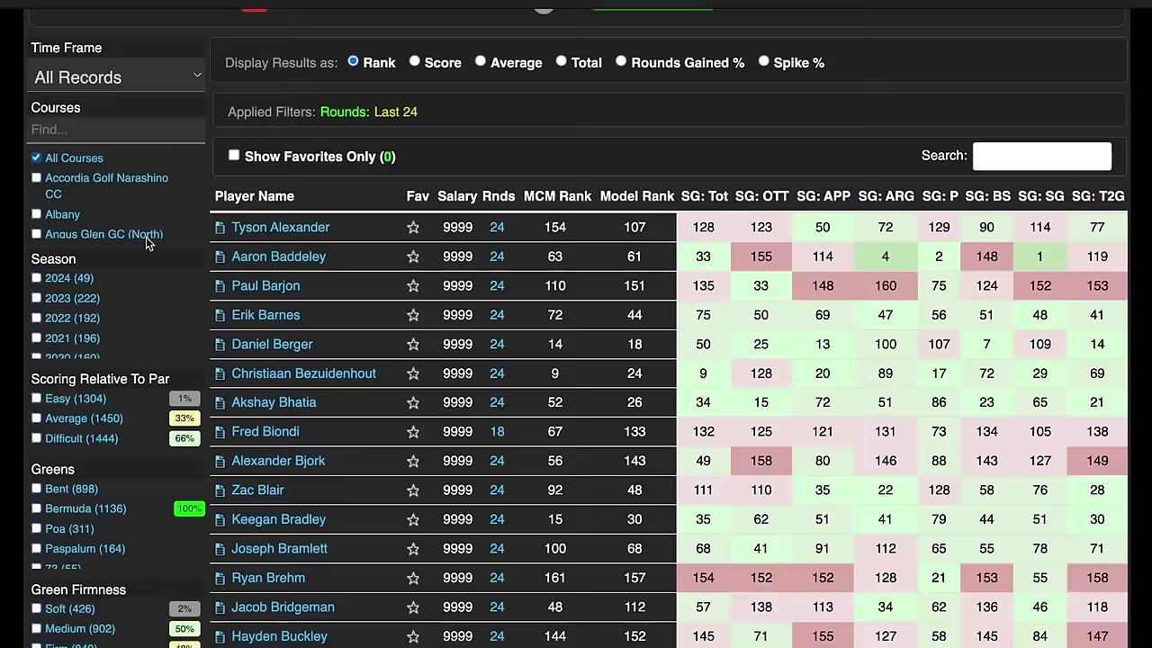
scroll(360, 238, "down", 3)
scroll(501, 233, "up", 2)
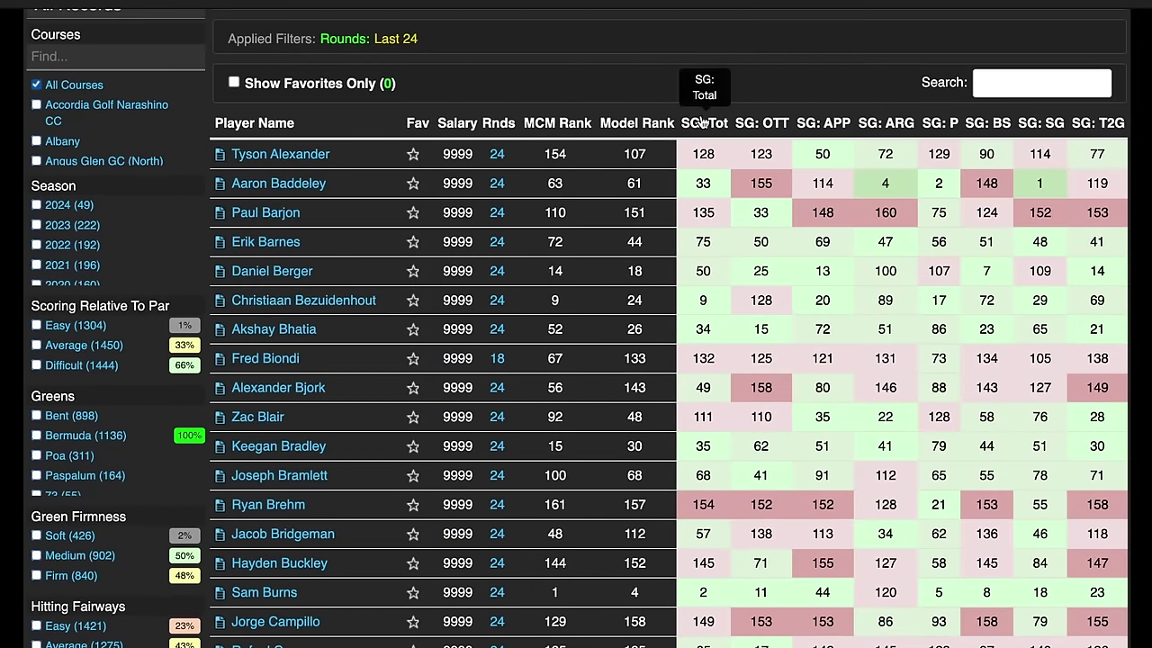
left_click(704, 123)
scroll(748, 132, "up", 4)
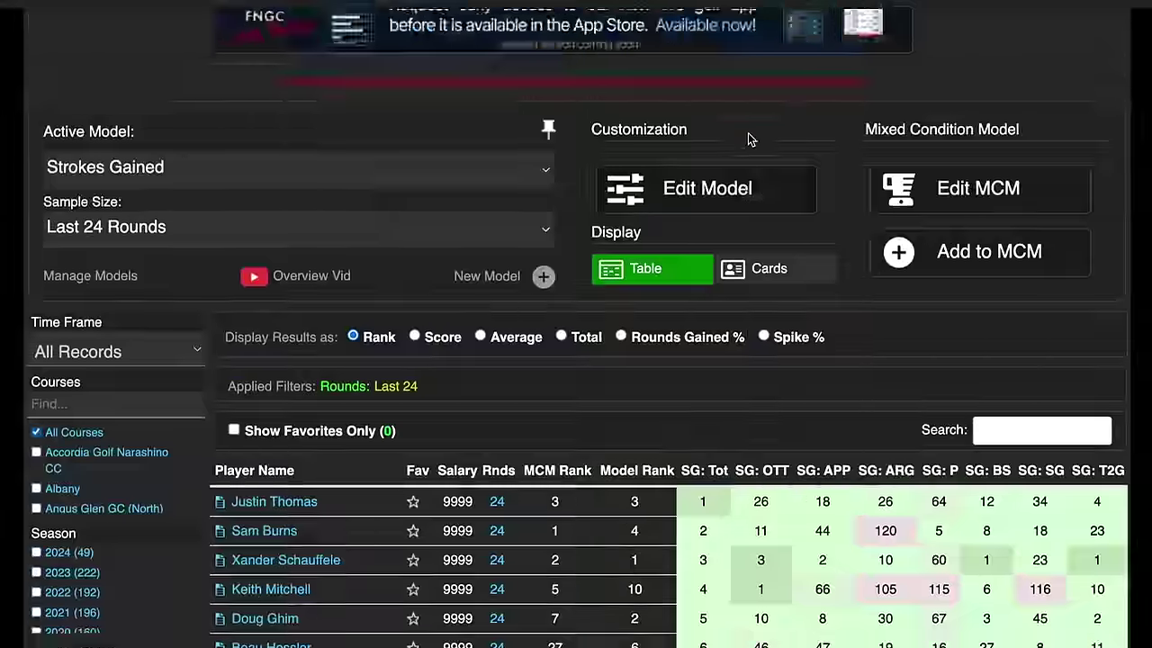
scroll(747, 132, "down", 4)
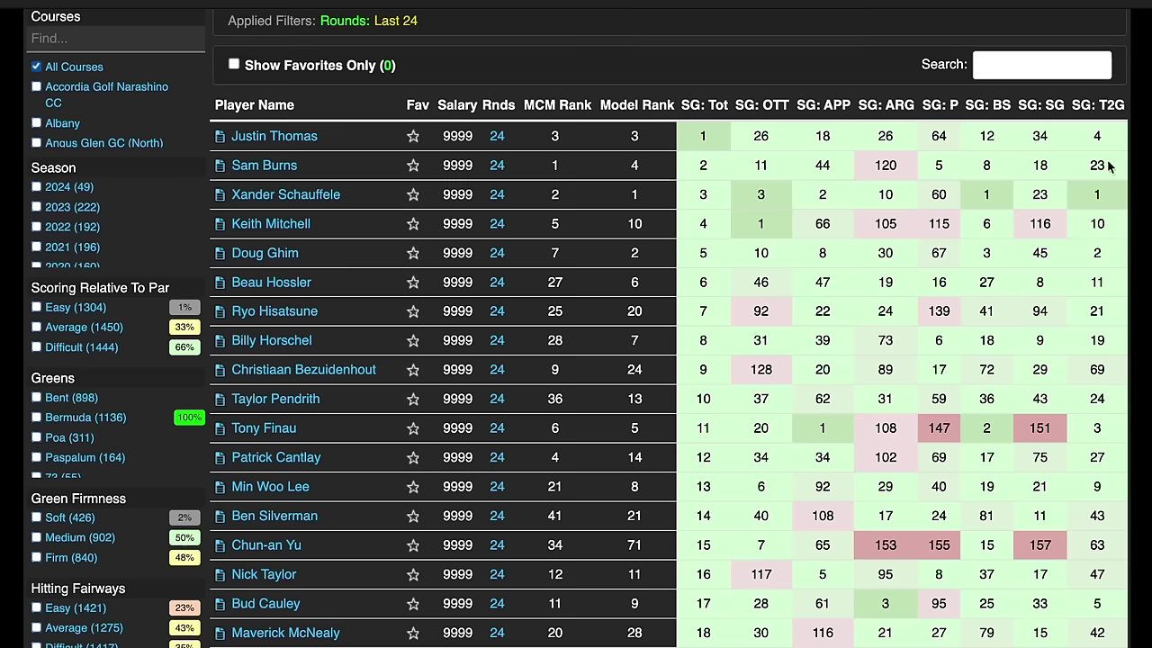
scroll(1132, 162, "down", 2)
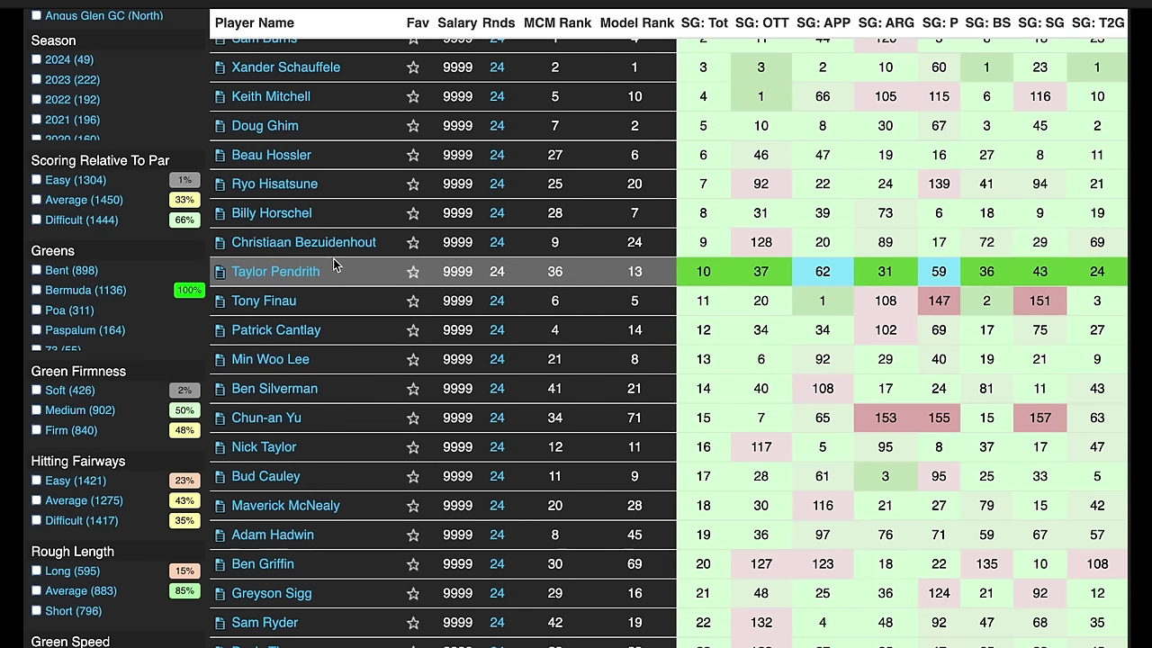
Open Tony Finau's player profile from the field table and examine his strokes gained summary and recent event results.
scroll(284, 241, "down", 1)
triple_click(285, 256)
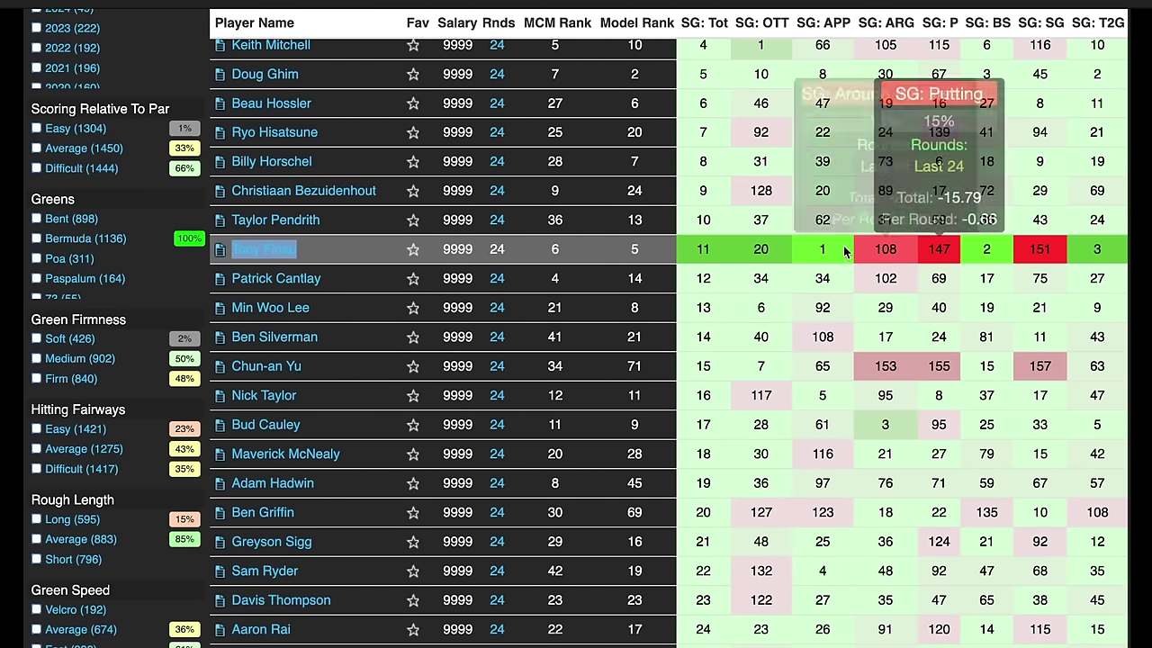
mouse_move(834, 252)
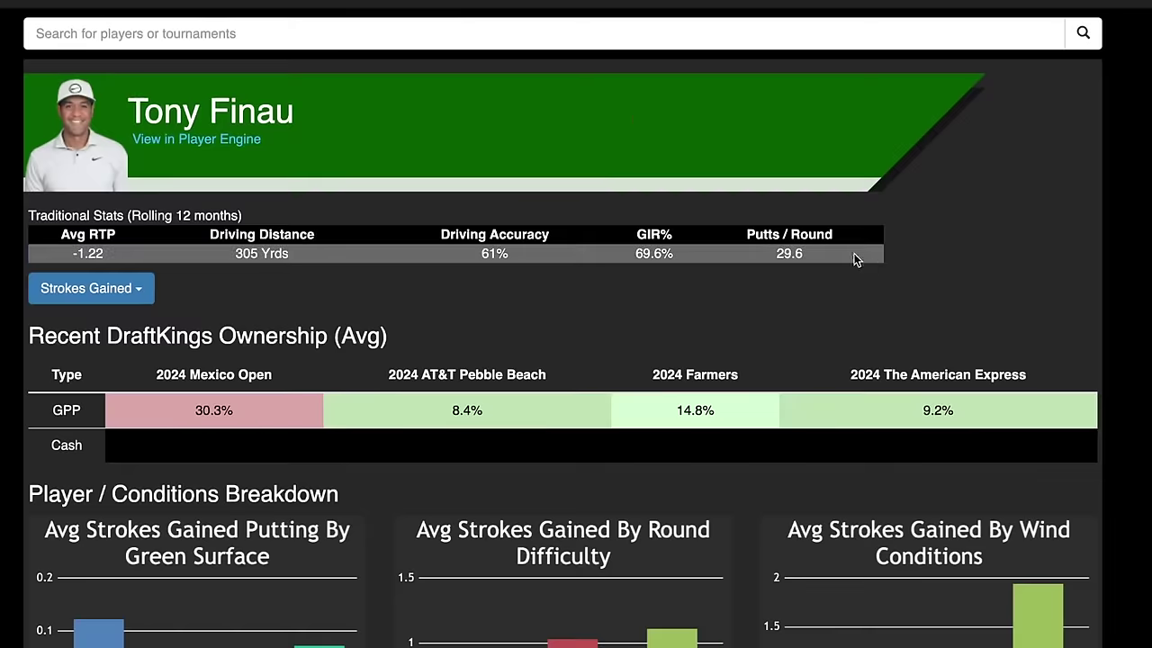
scroll(868, 260, "down", 7)
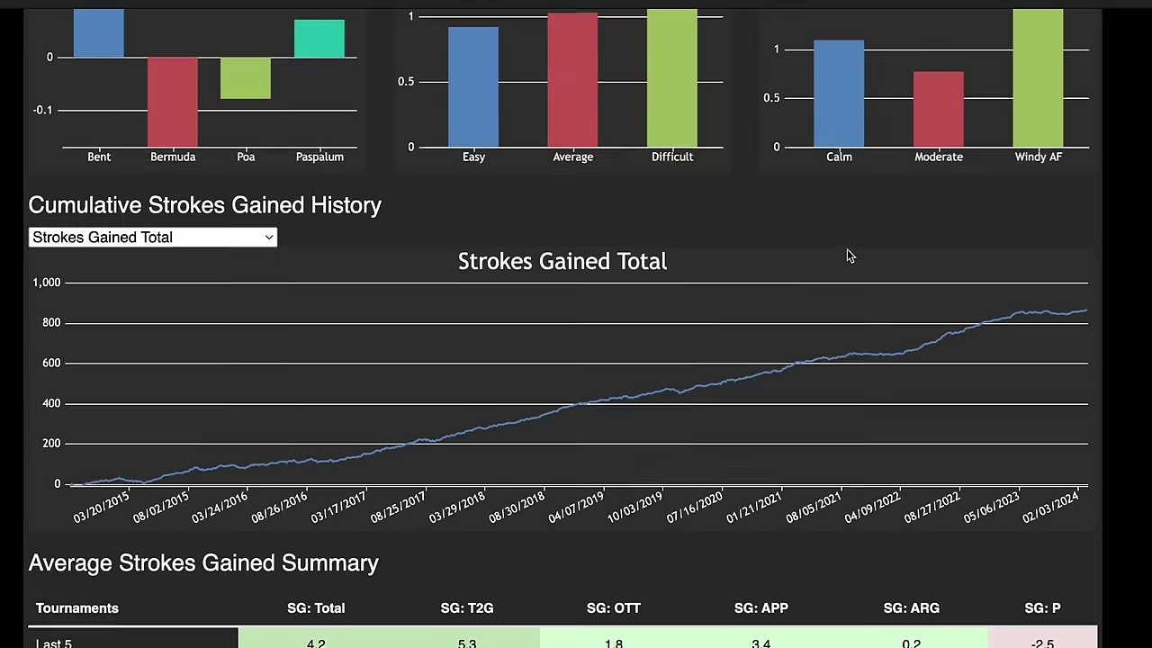
scroll(828, 252, "down", 3)
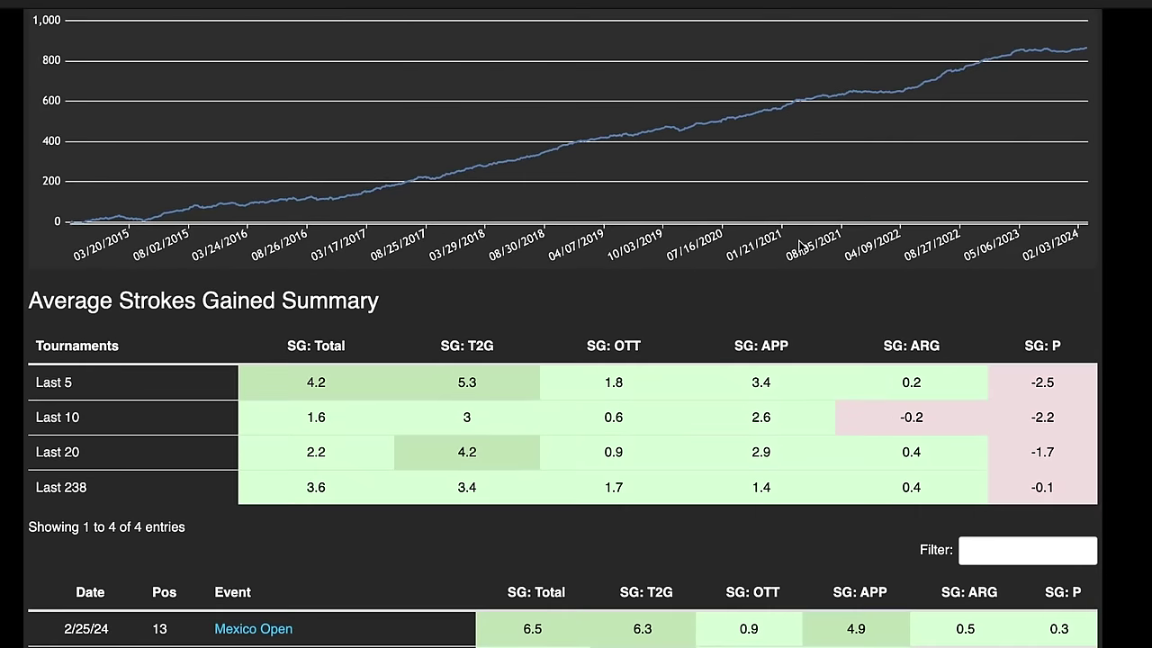
scroll(800, 242, "down", 1)
scroll(800, 243, "down", 3)
scroll(1149, 135, "down", 3)
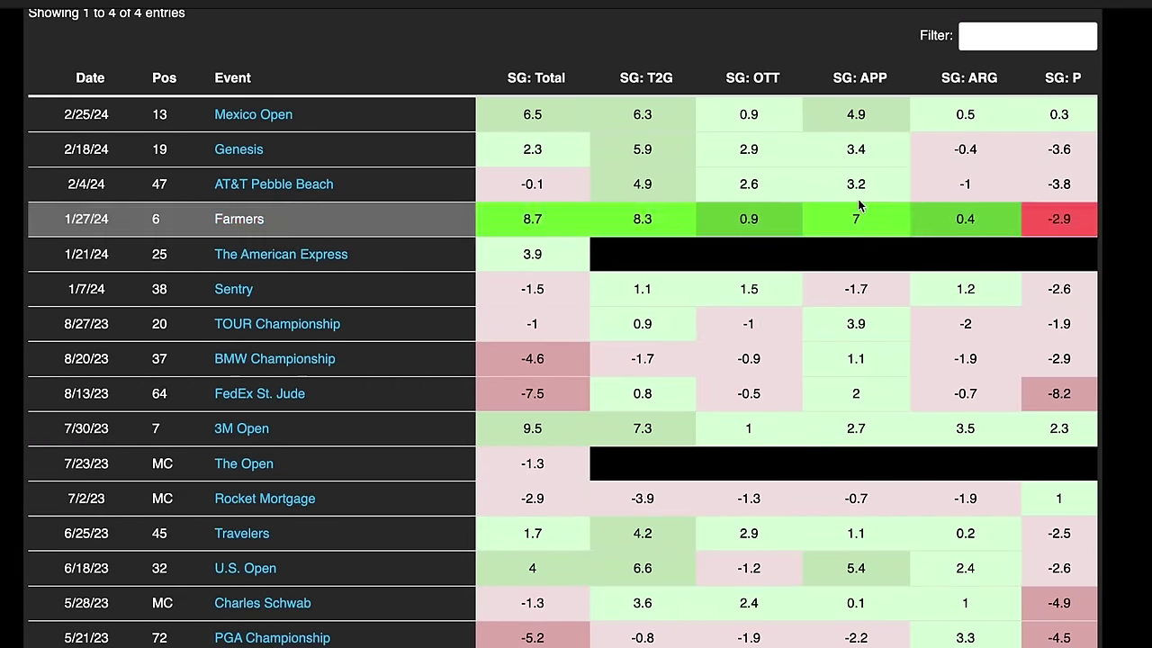
Filter Tony Finau's event history by "valsp" and examine his strokes gained at the March 2017 Valspar Championship.
left_click(1006, 40)
type("val")
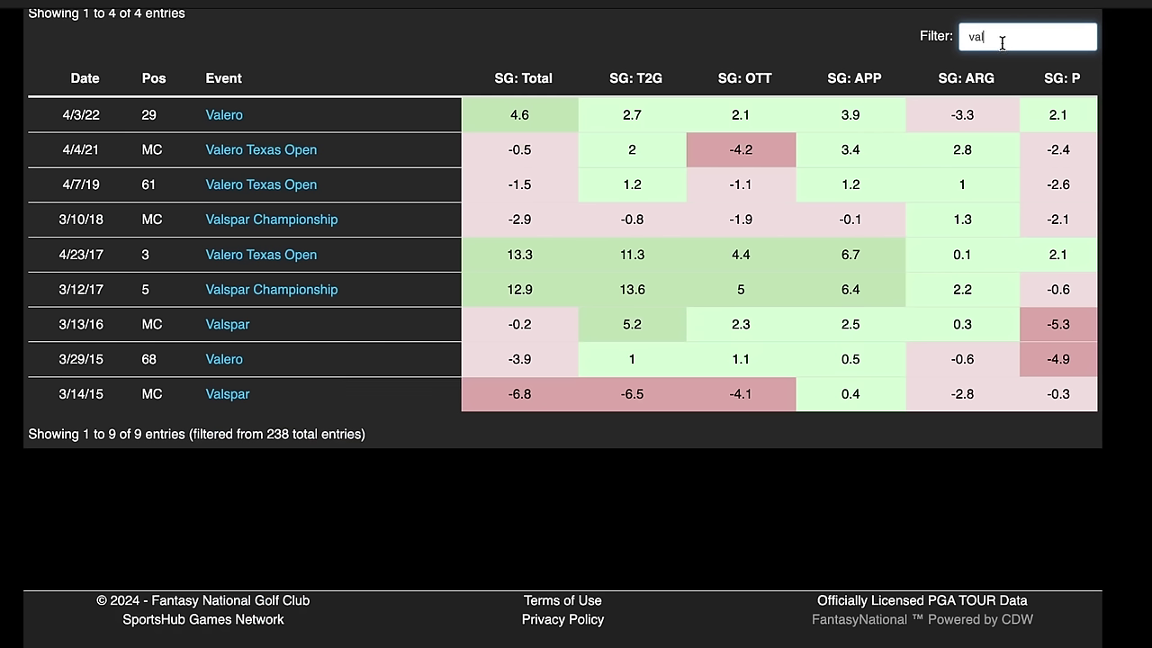
type("p")
key("BackSpace")
type("sp")
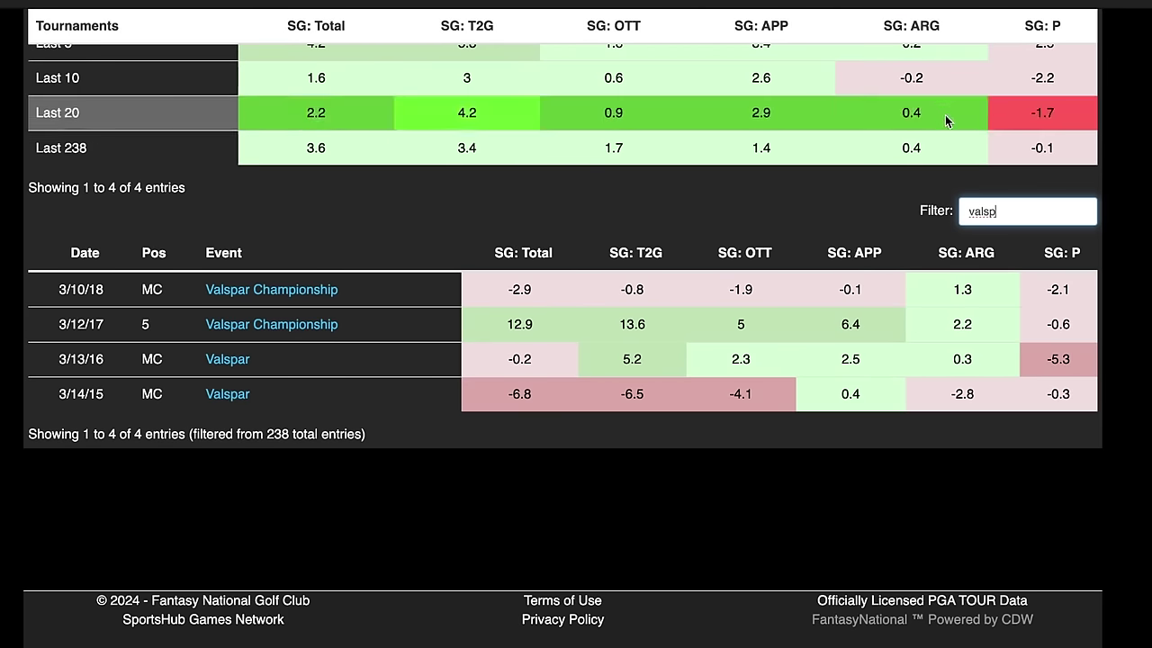
mouse_move(675, 326)
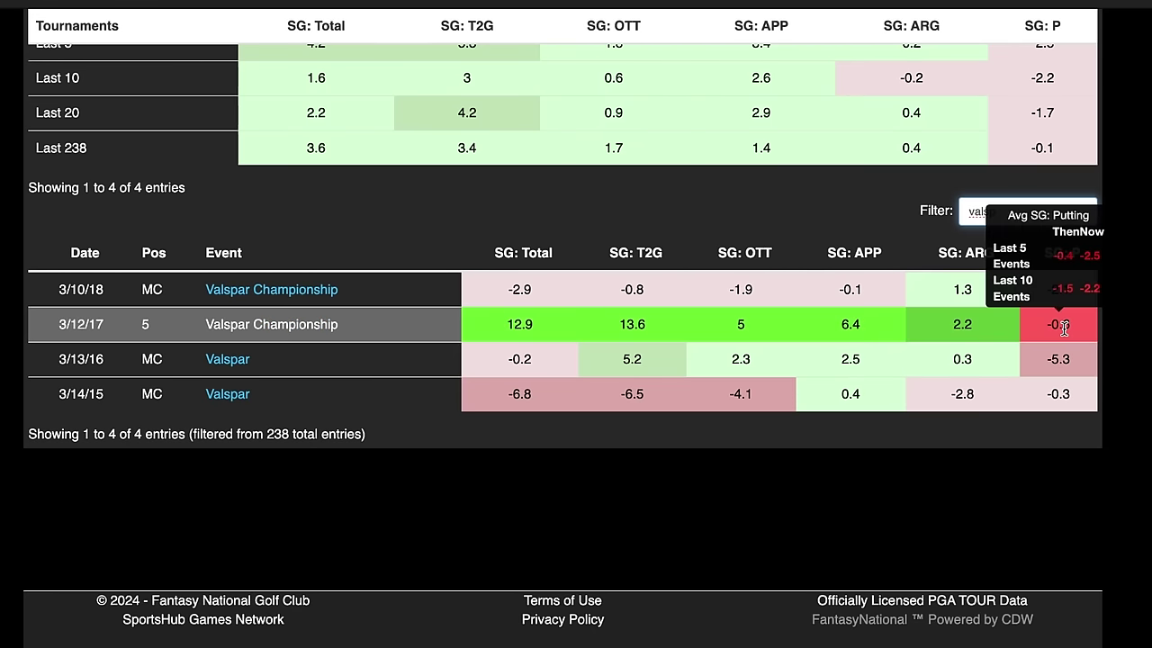
Clear the event filter, review Tony Finau's putting strokes gained in recent starts, and go back to the 2024 Valspar field page.
key("BackSpace")
key("BackSpace")
key("BackSpace")
key("BackSpace")
key("BackSpace")
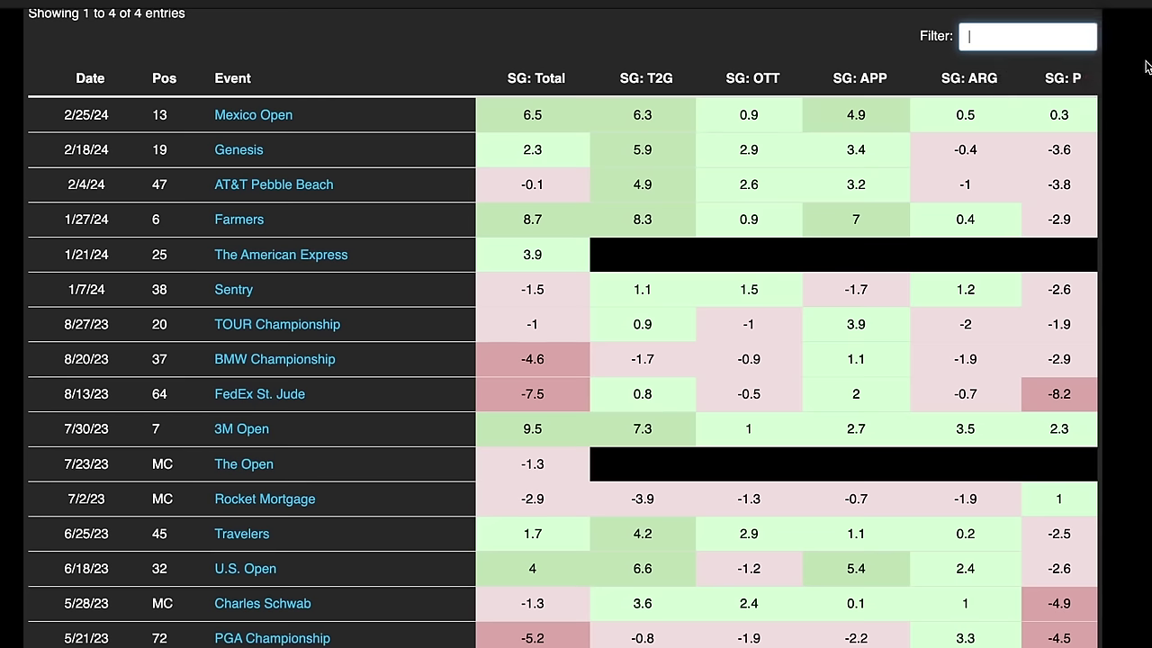
mouse_move(1066, 363)
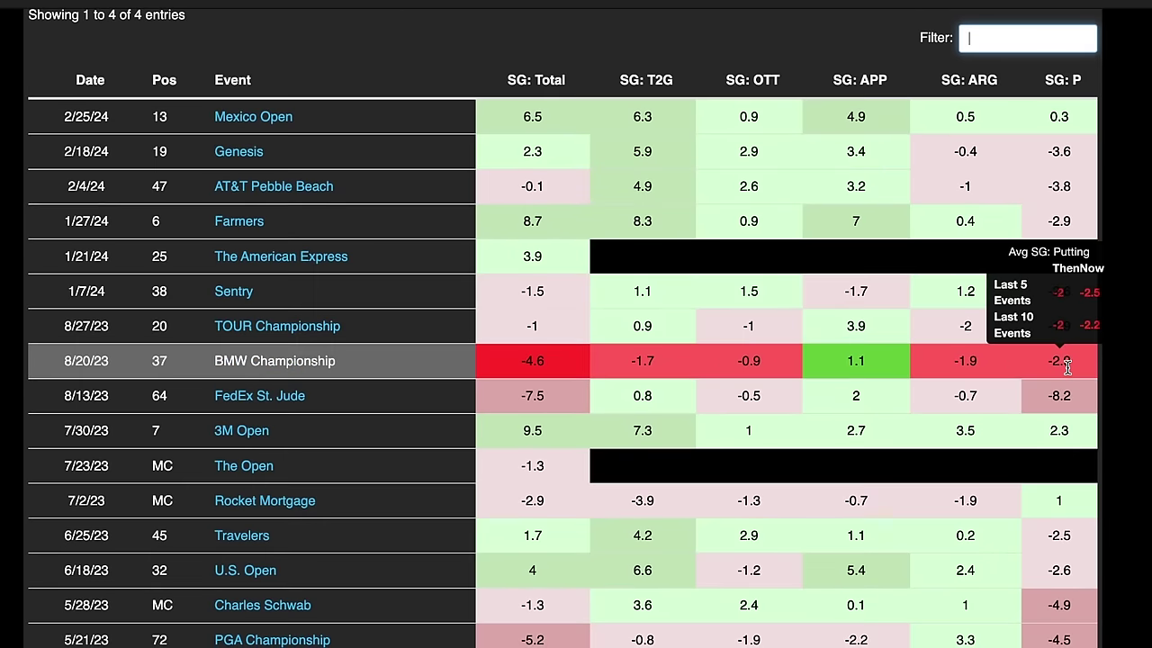
mouse_move(1059, 224)
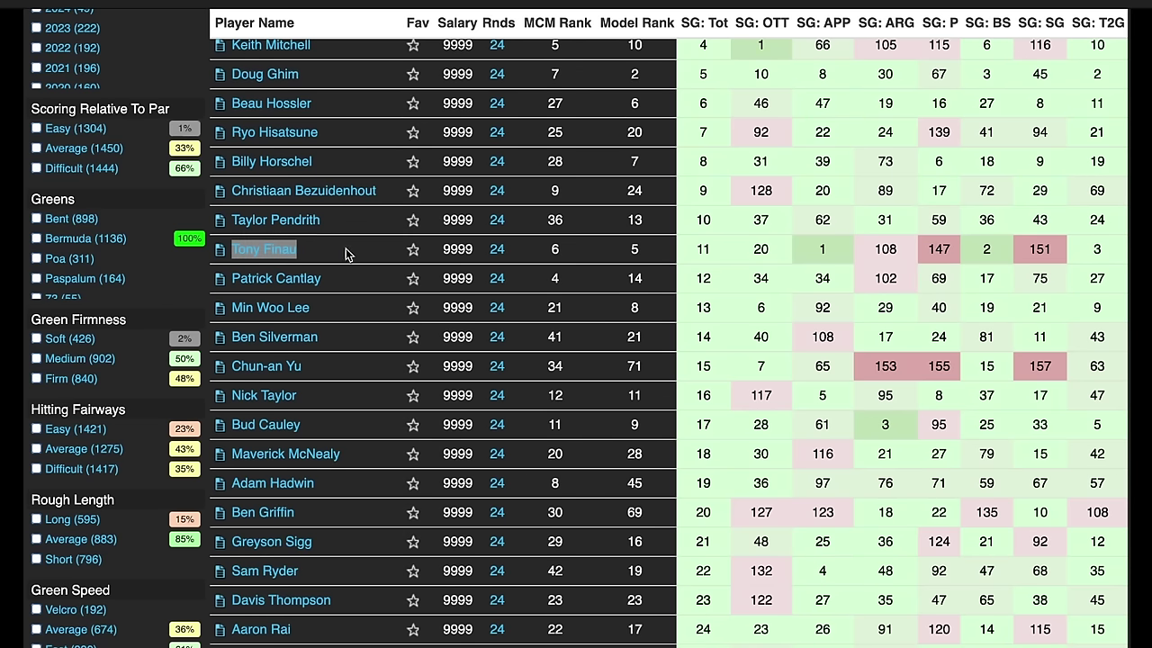
Search the field table for "fox" and open Ryan Fox's player profile.
scroll(374, 311, "down", 1)
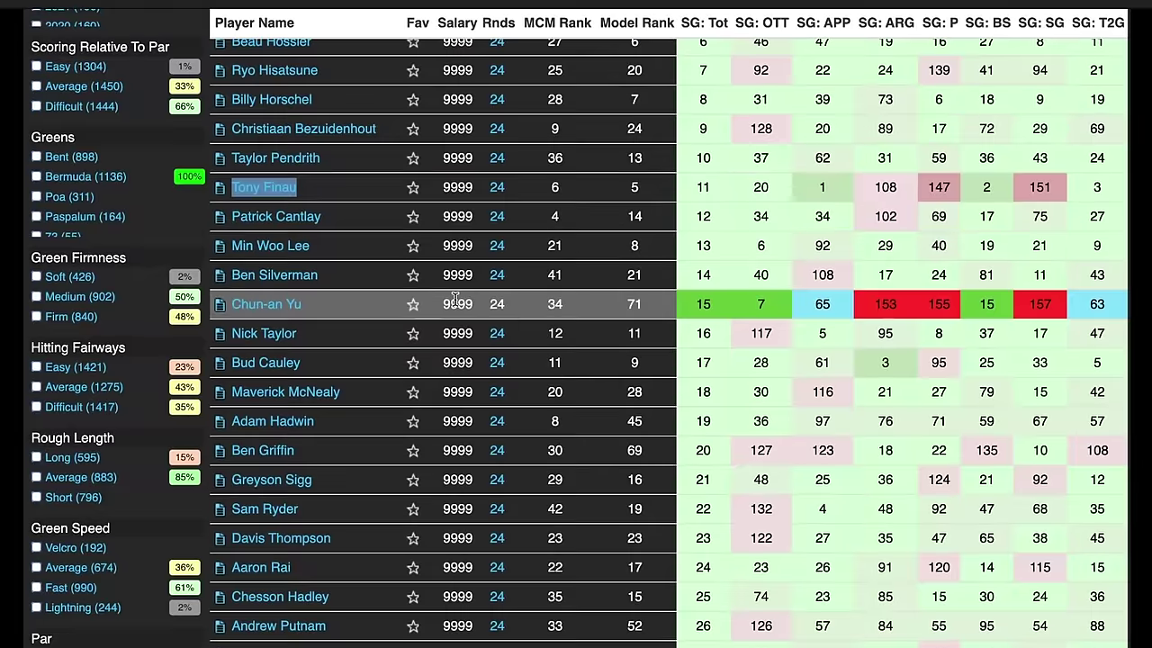
scroll(434, 310, "up", 3)
scroll(1025, 90, "up", 2)
left_click(1036, 124)
type("fox")
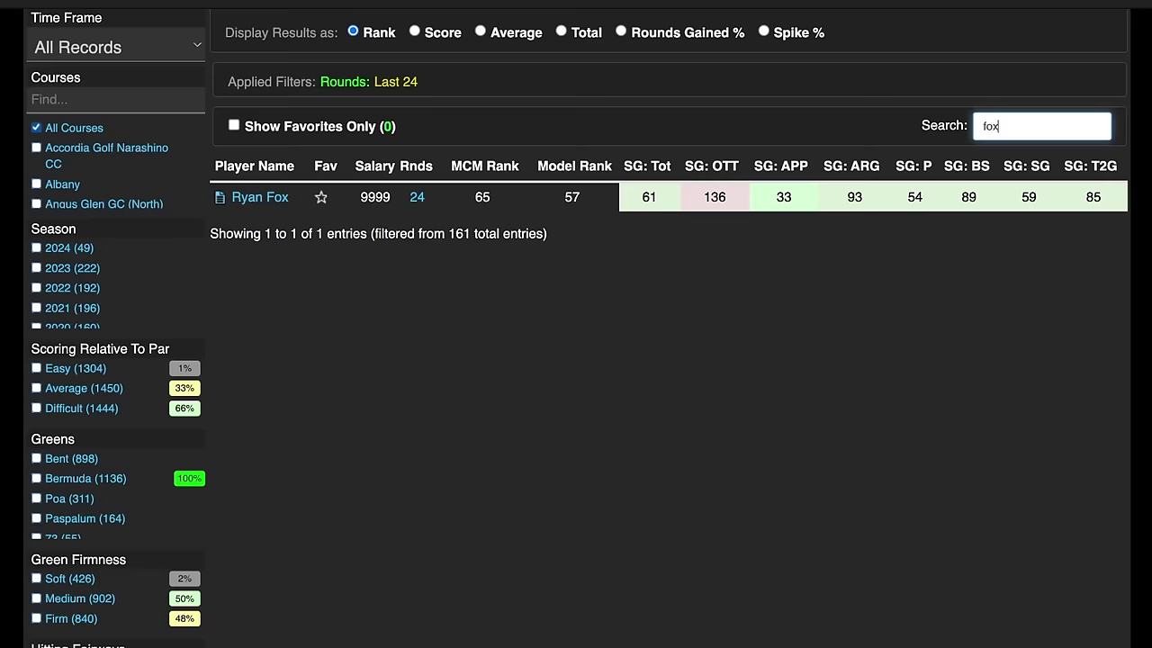
left_click(263, 192)
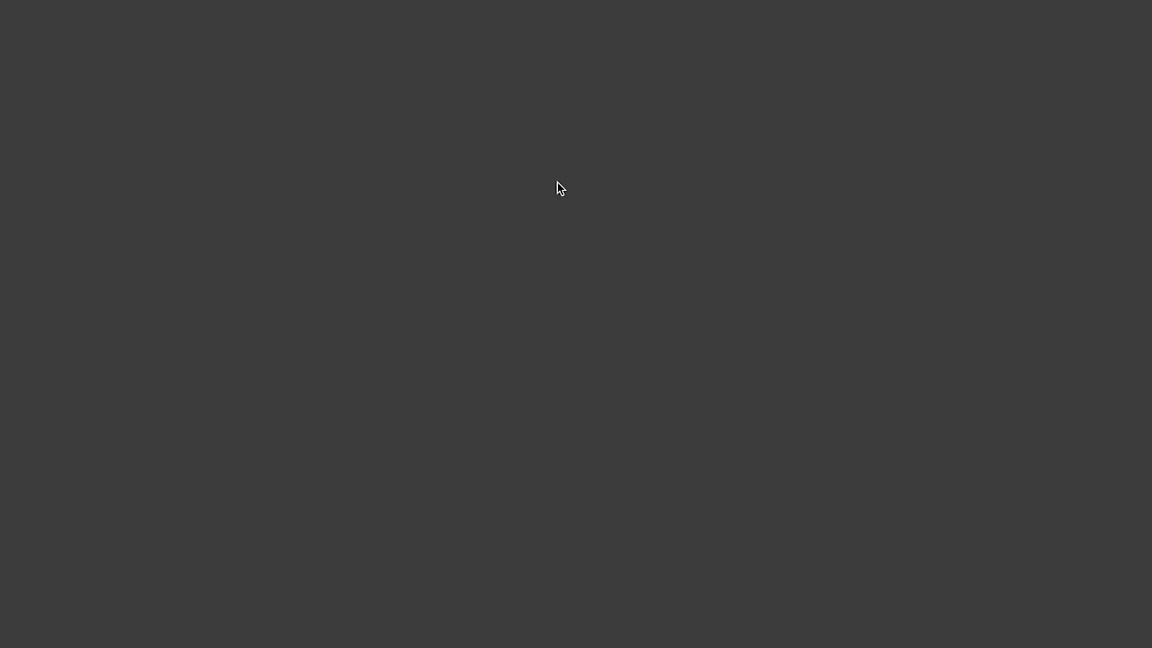
Examine Ryan Fox's strokes gained by event across 2024 and 2023, and return to the 2024 Valspar field page.
scroll(607, 179, "down", 10)
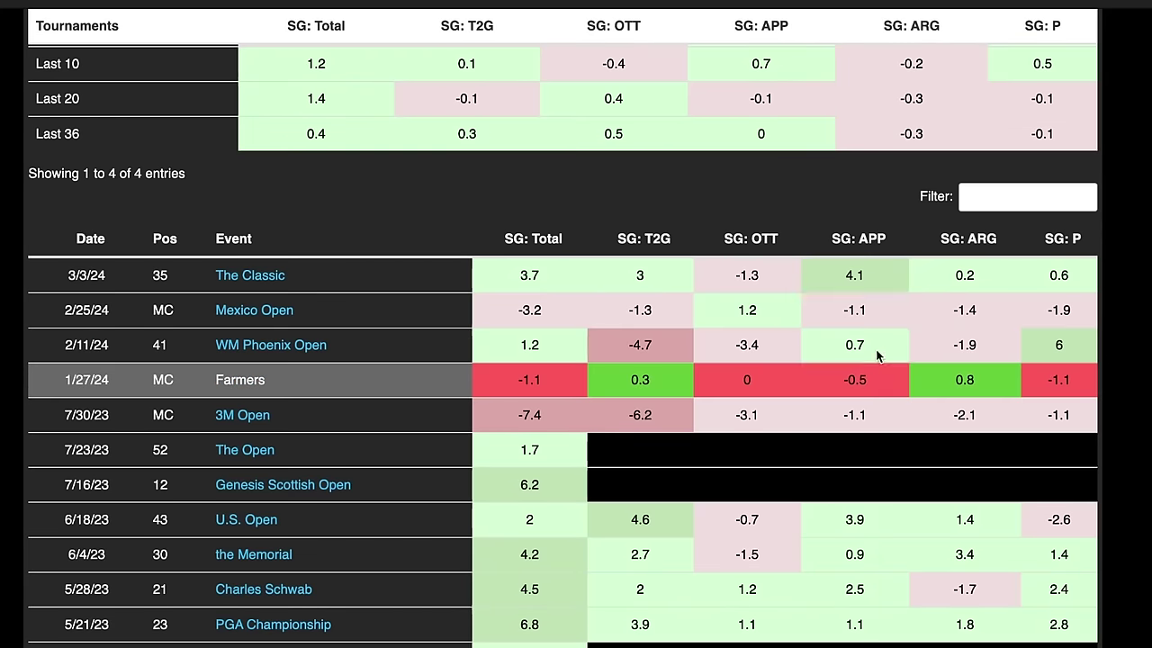
mouse_move(882, 281)
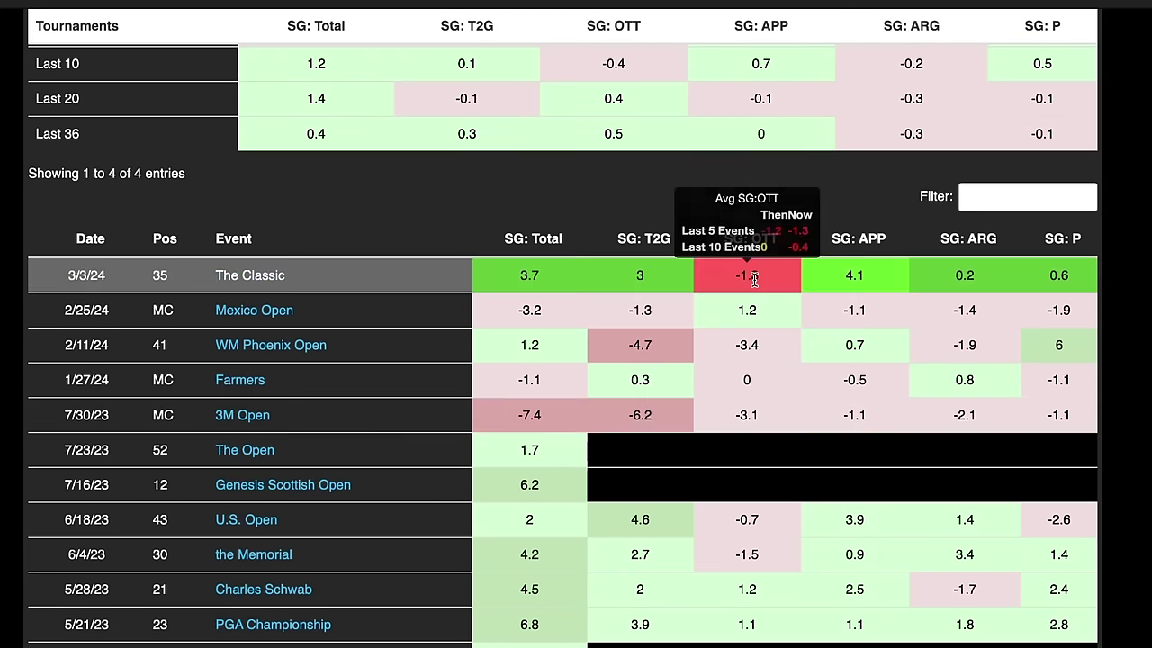
scroll(751, 279, "down", 3)
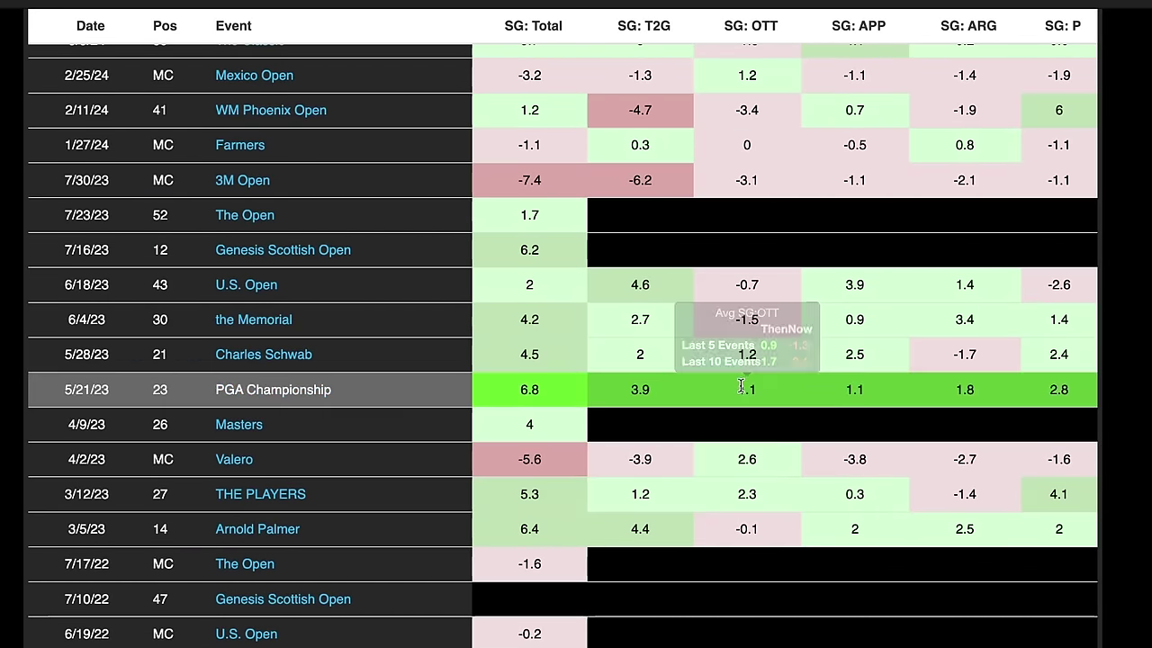
scroll(747, 387, "up", 5)
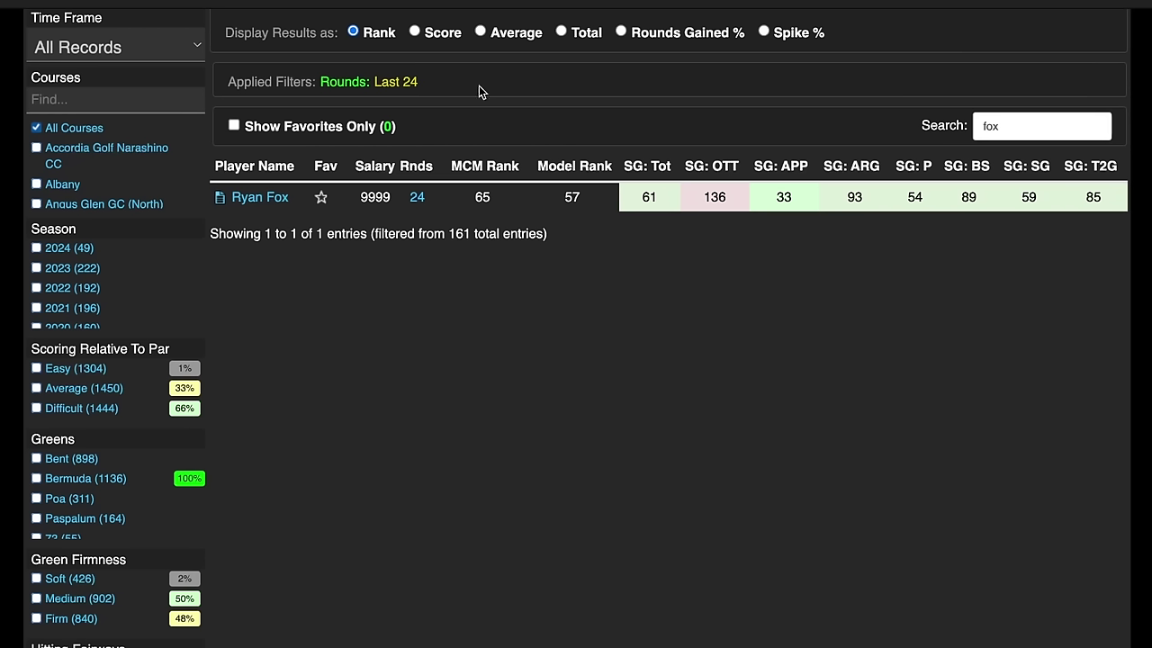
Clear the player search to list the full field again and go to the active model settings.
left_click(1034, 123)
double_click(1034, 123)
key("BackSpace")
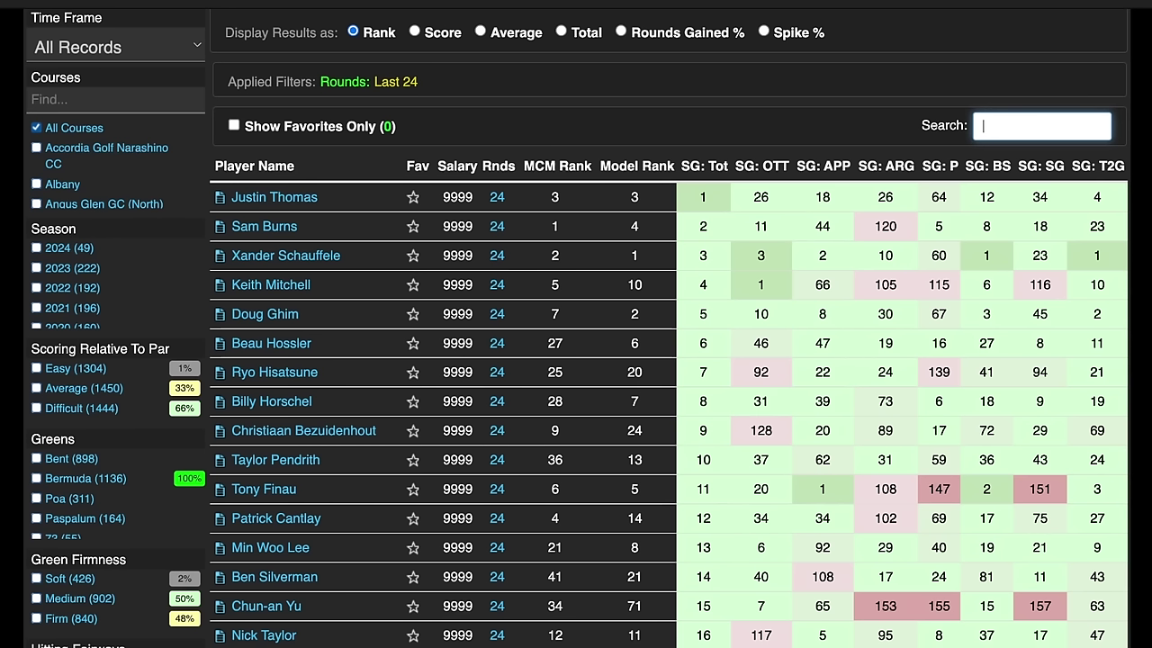
scroll(804, 144, "down", 1)
scroll(803, 144, "up", 3)
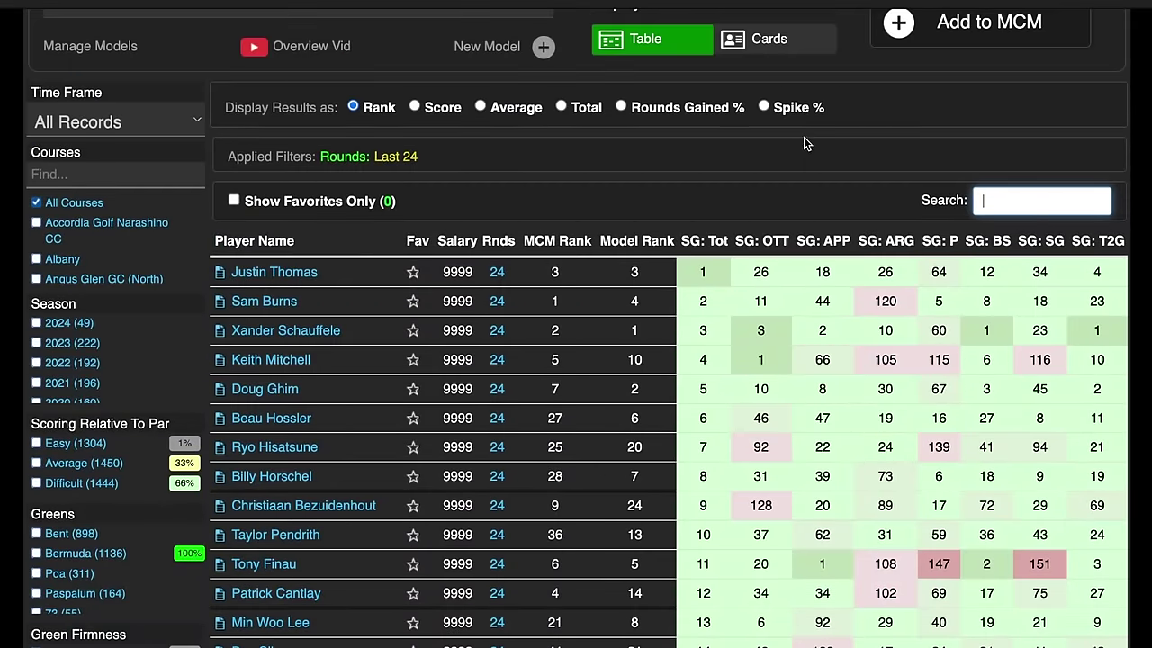
scroll(797, 146, "up", 1)
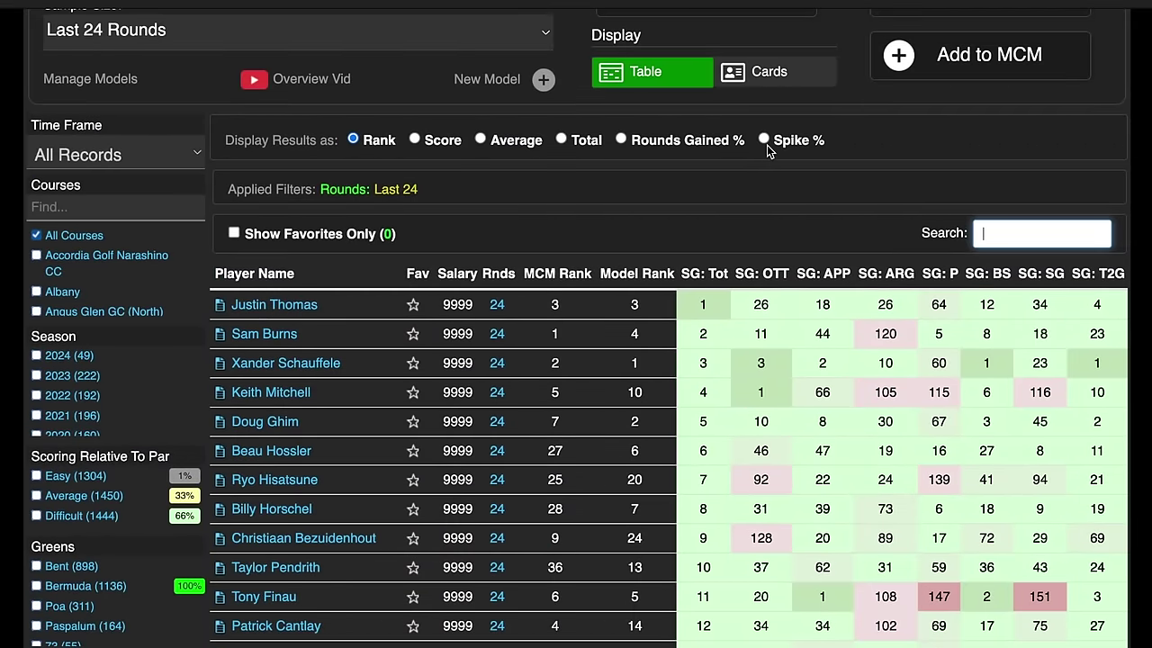
scroll(197, 216, "up", 1)
scroll(197, 216, "up", 3)
scroll(258, 221, "down", 3)
scroll(266, 74, "up", 2)
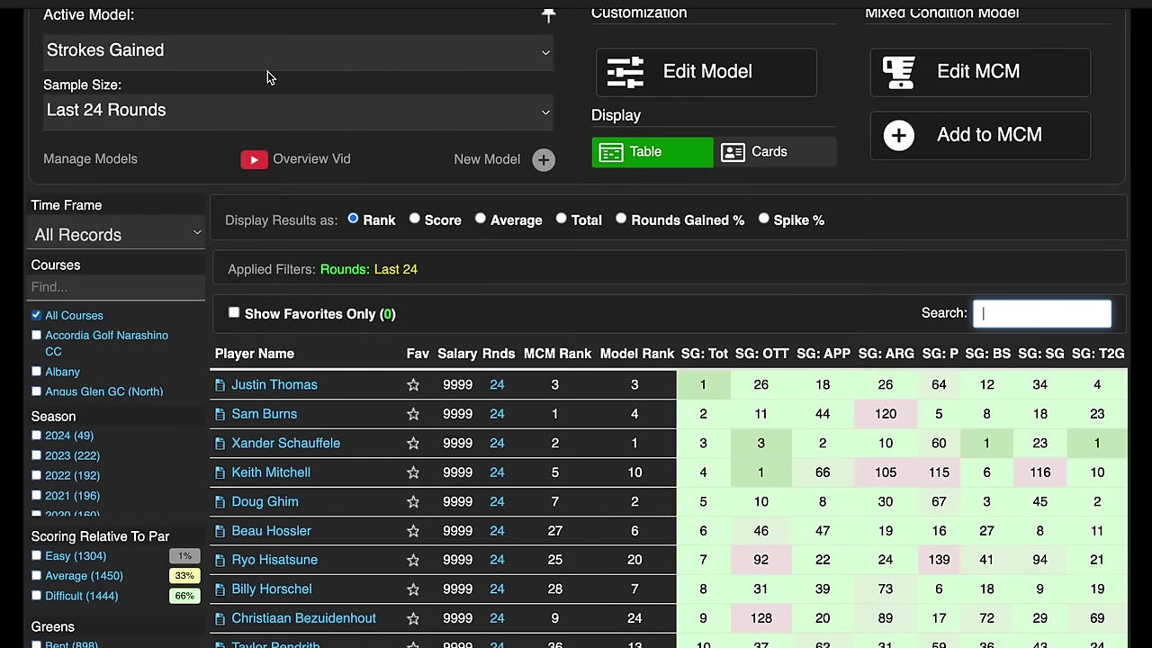
Open the model management list and toggle two models near the end of it.
left_click(266, 70)
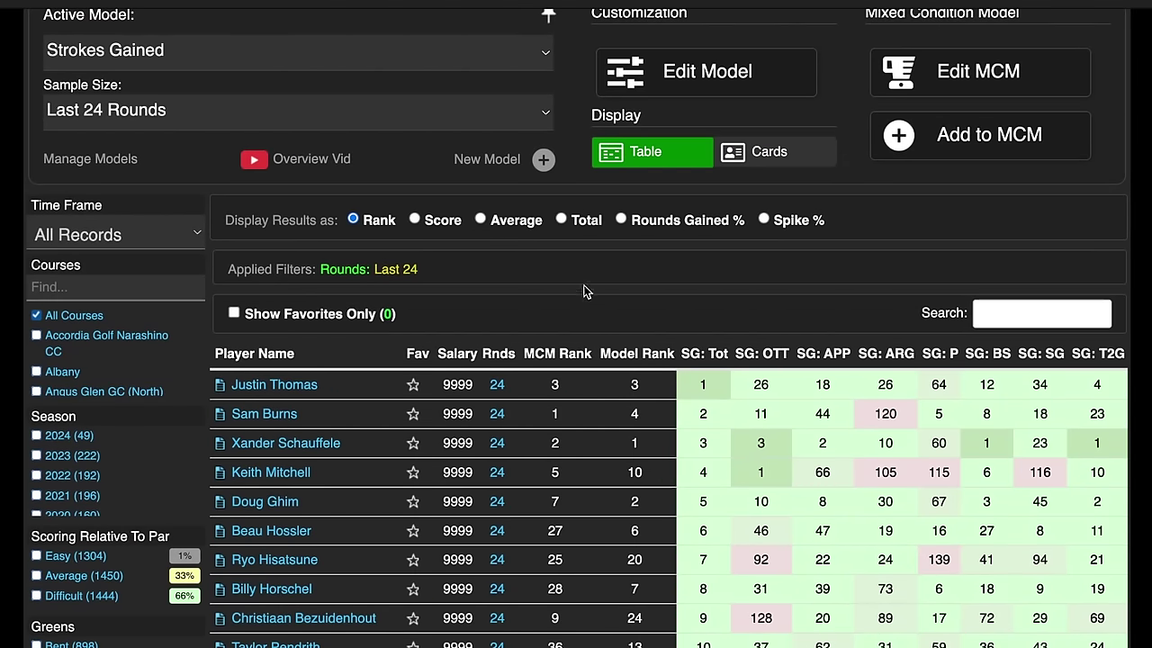
left_click(99, 161)
scroll(436, 270, "down", 15)
scroll(434, 272, "down", 2)
left_click(790, 239)
left_click(809, 281)
scroll(733, 260, "up", 5)
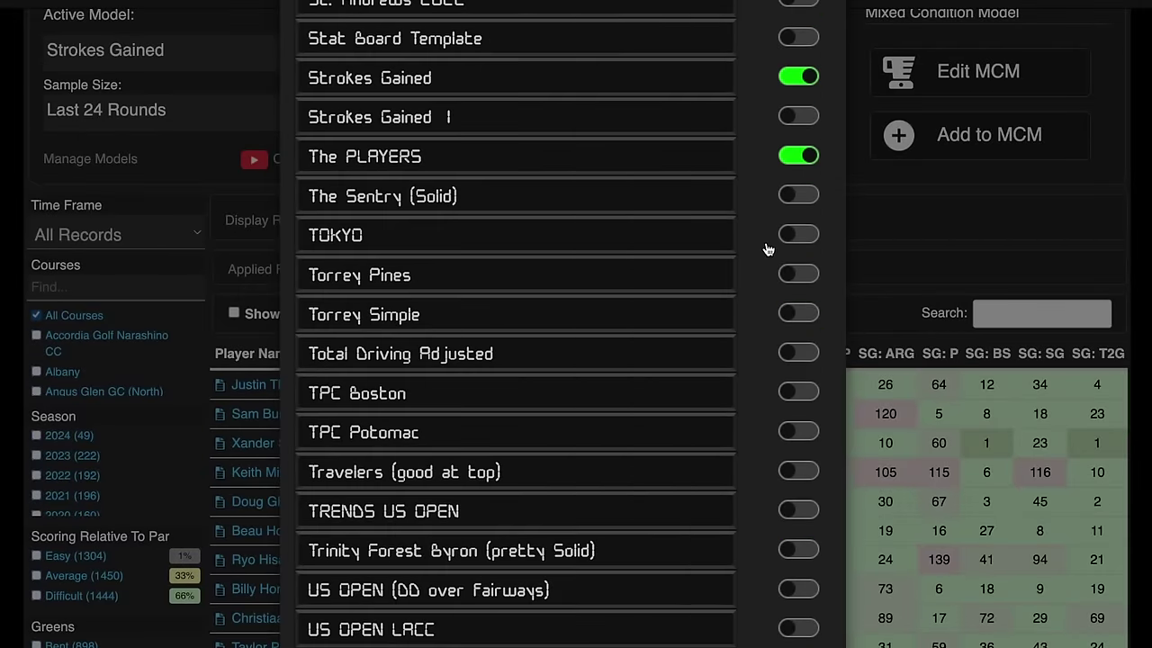
Switch off The PLAYERS, Riviera, PGA National and BAY HILL models, check the rest of the list, and close it.
left_click(803, 157)
scroll(797, 144, "up", 2)
scroll(796, 140, "up", 7)
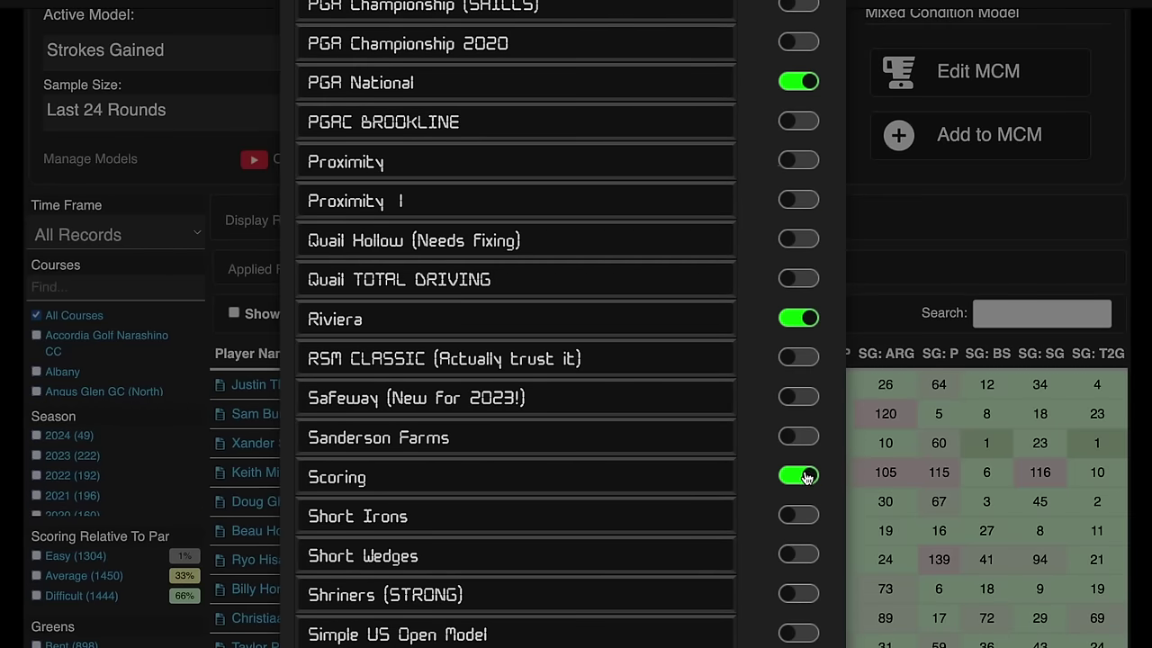
left_click(801, 317)
left_click(803, 83)
scroll(802, 110, "up", 9)
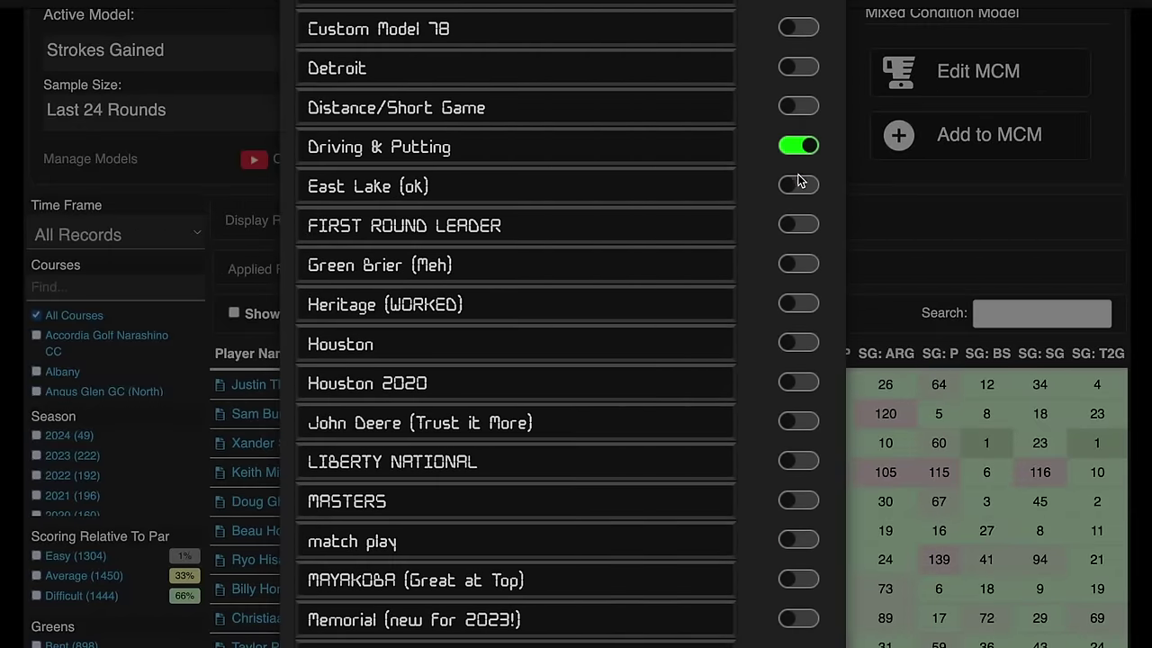
scroll(798, 153, "up", 9)
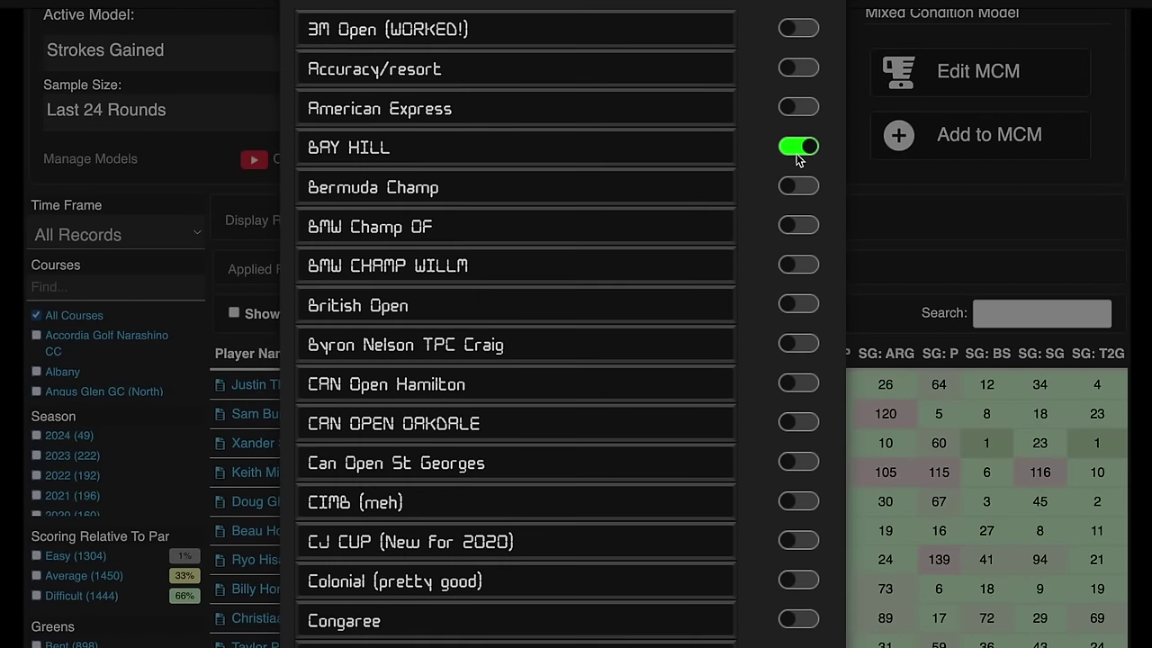
left_click(803, 148)
scroll(789, 186, "down", 15)
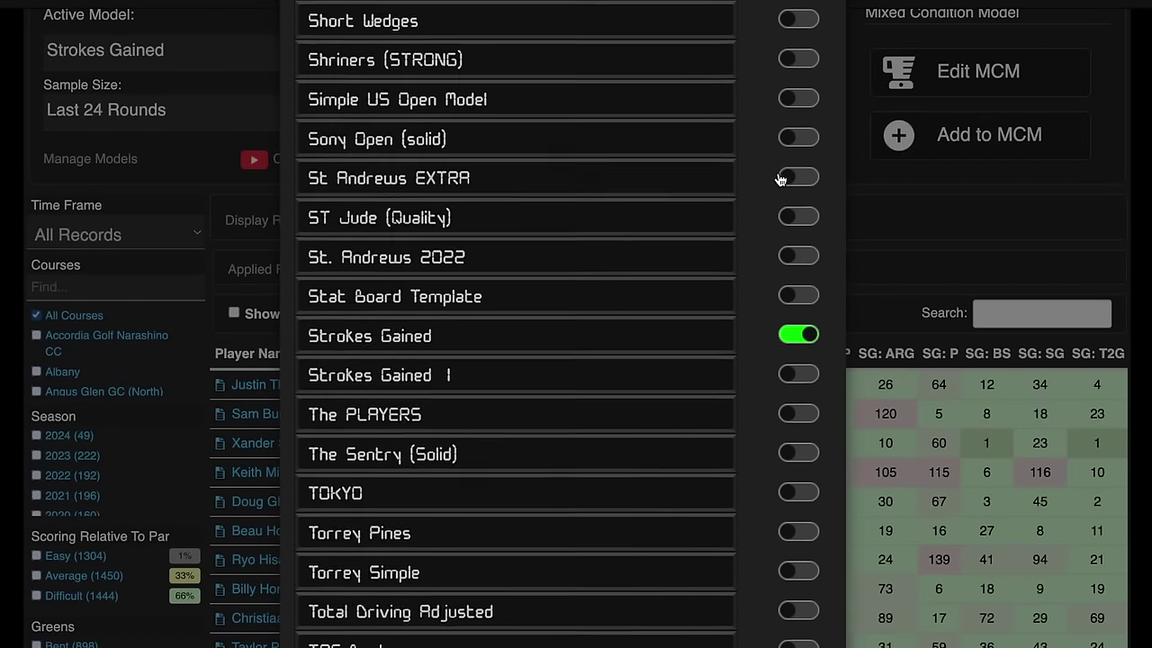
scroll(779, 189, "down", 8)
scroll(660, 303, "up", 20)
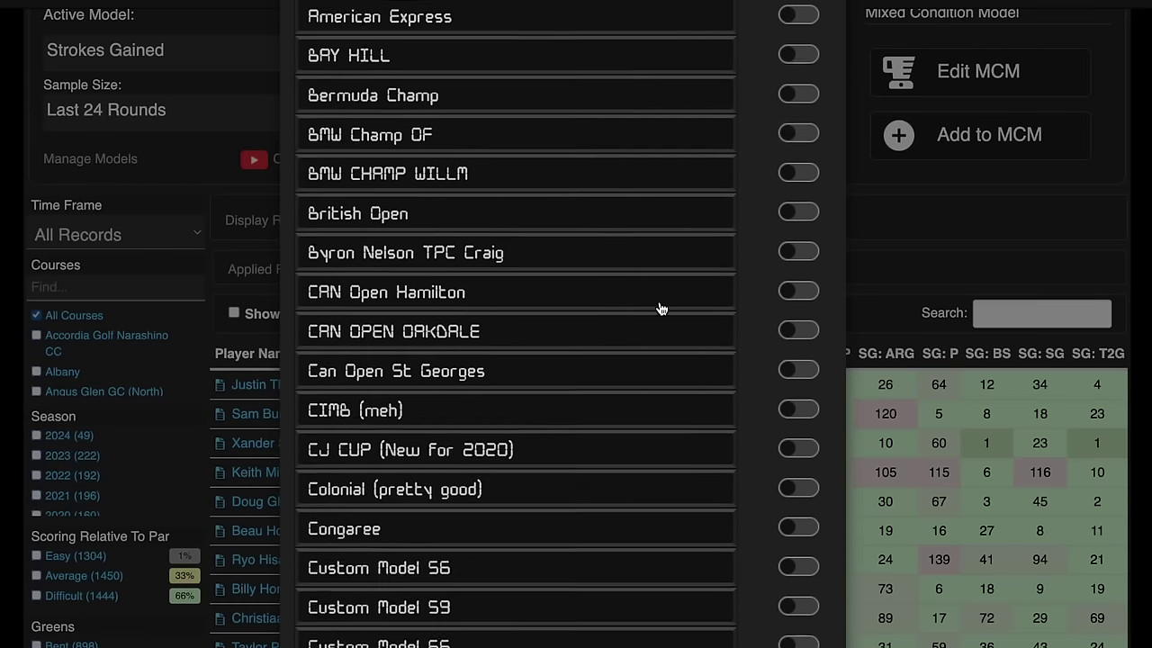
left_click(953, 218)
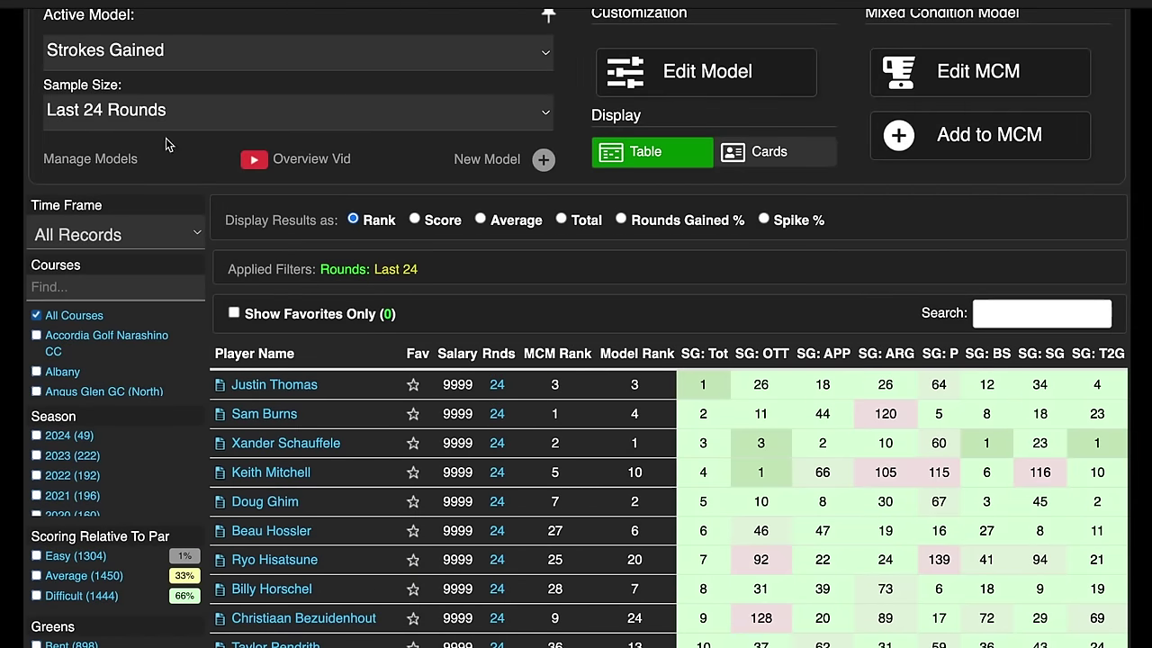
Reload the 2024 Valspar field page to apply the VALSPAR (New for 2022!) model and sort the players by model rank.
key("F5")
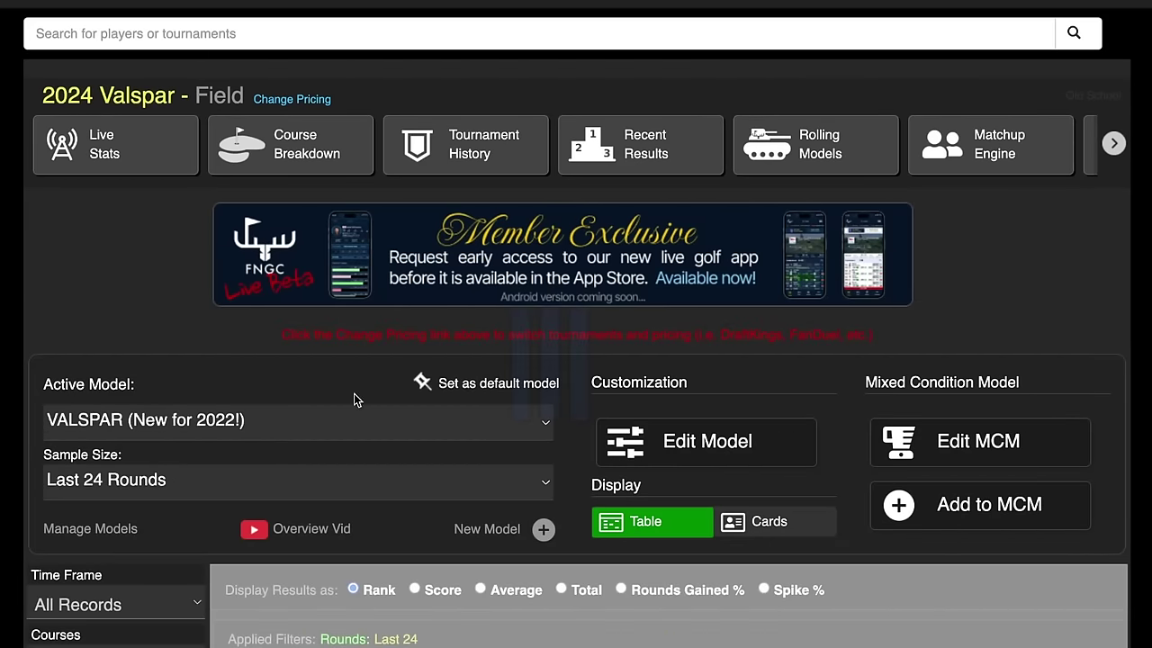
scroll(622, 177, "down", 3)
scroll(623, 178, "down", 2)
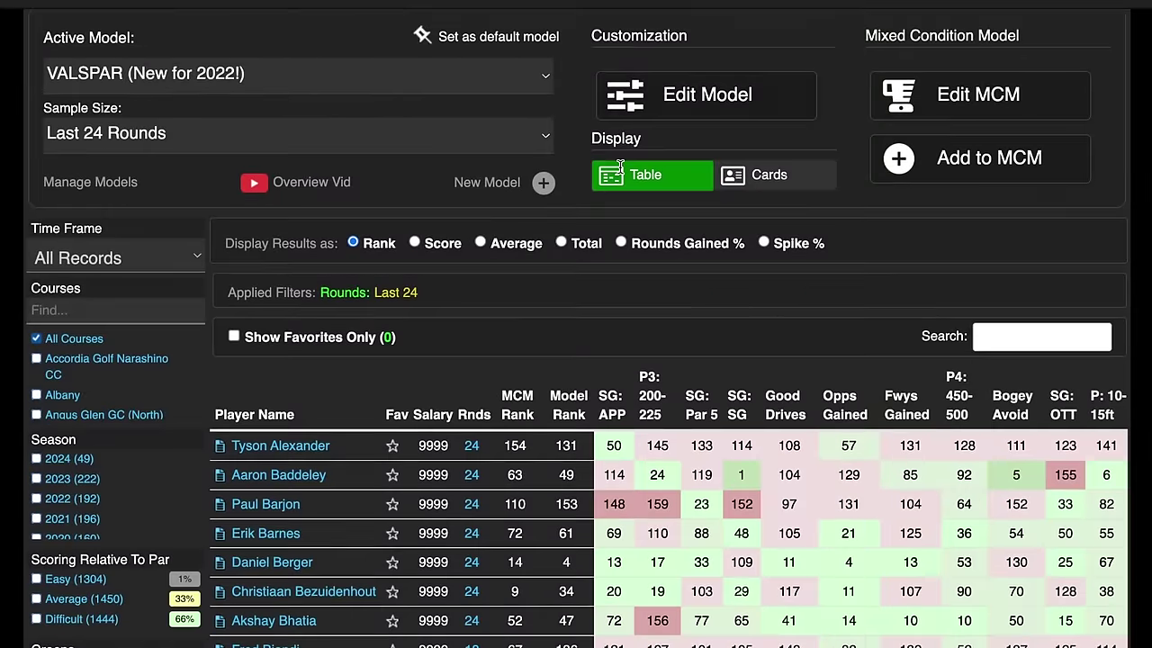
scroll(566, 104, "up", 1)
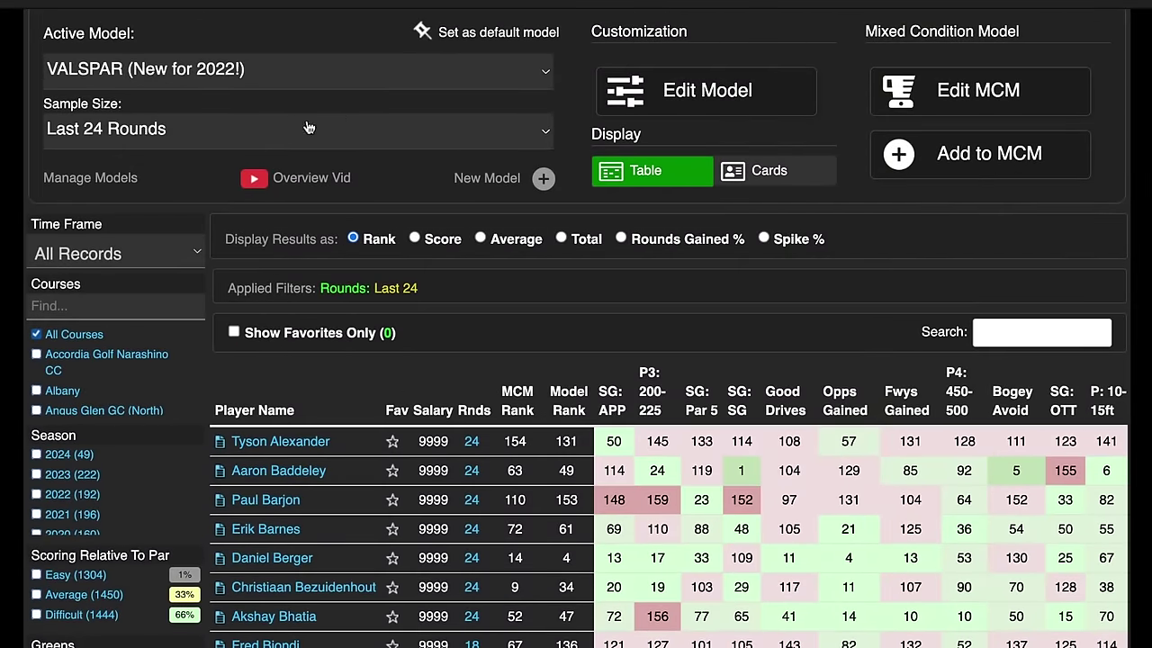
scroll(570, 352, "down", 1)
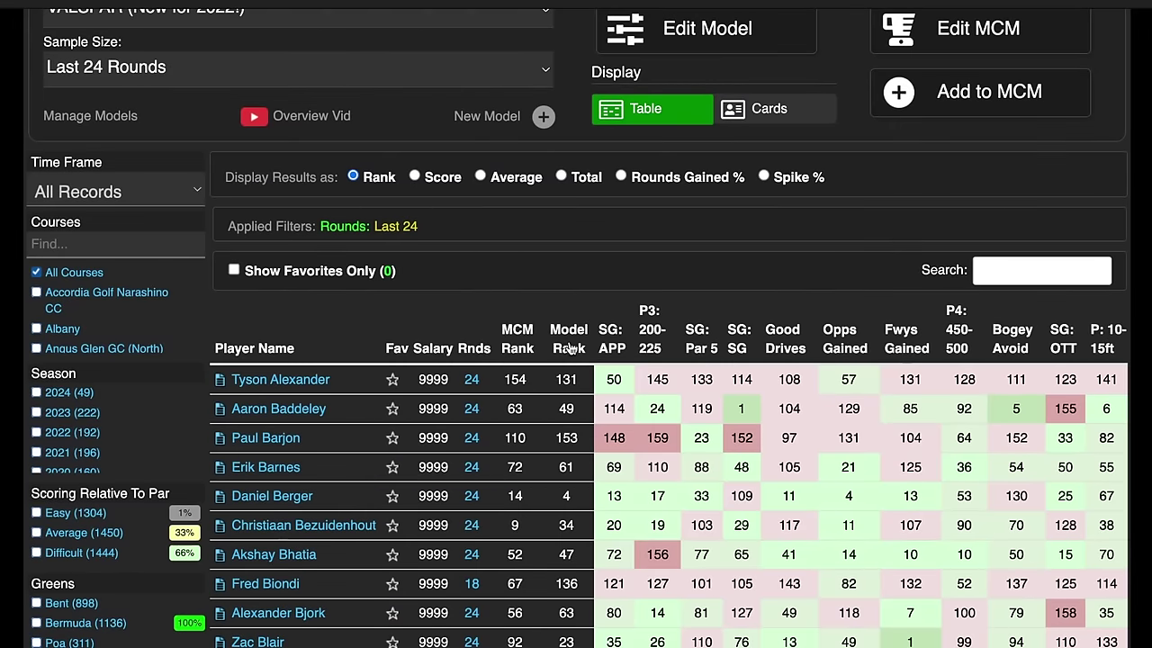
left_click(569, 343)
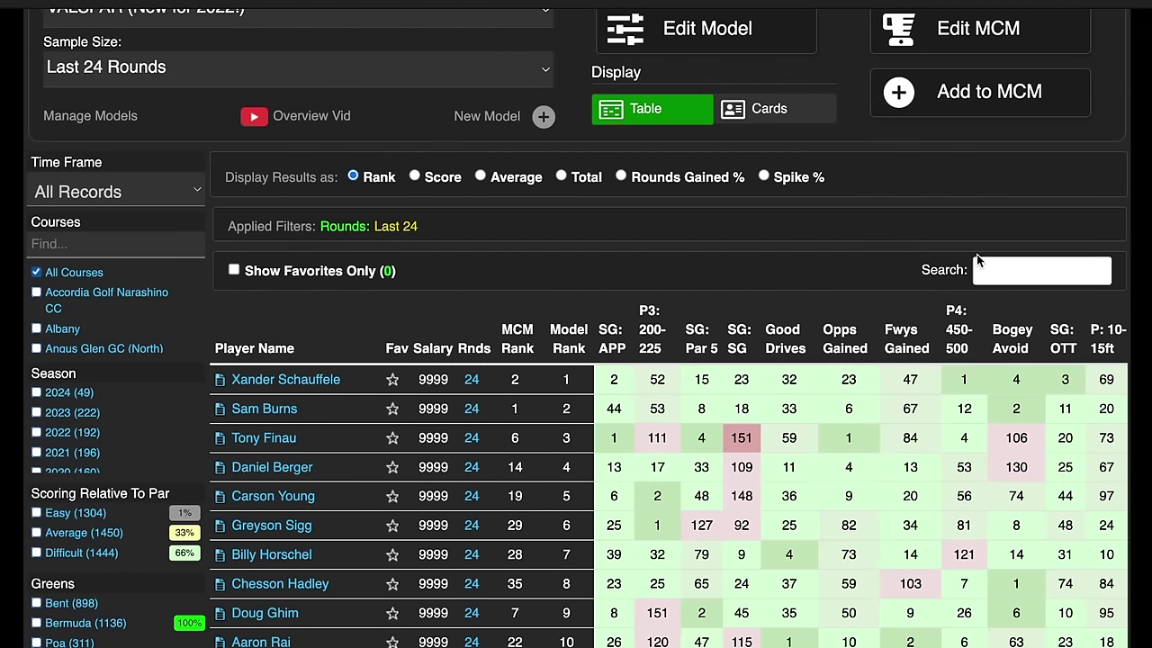
Examine the stat ranks of the golfers highest in the VALSPAR model, from Xander Schauffele down to Justin Thomas.
scroll(569, 343, "down", 2)
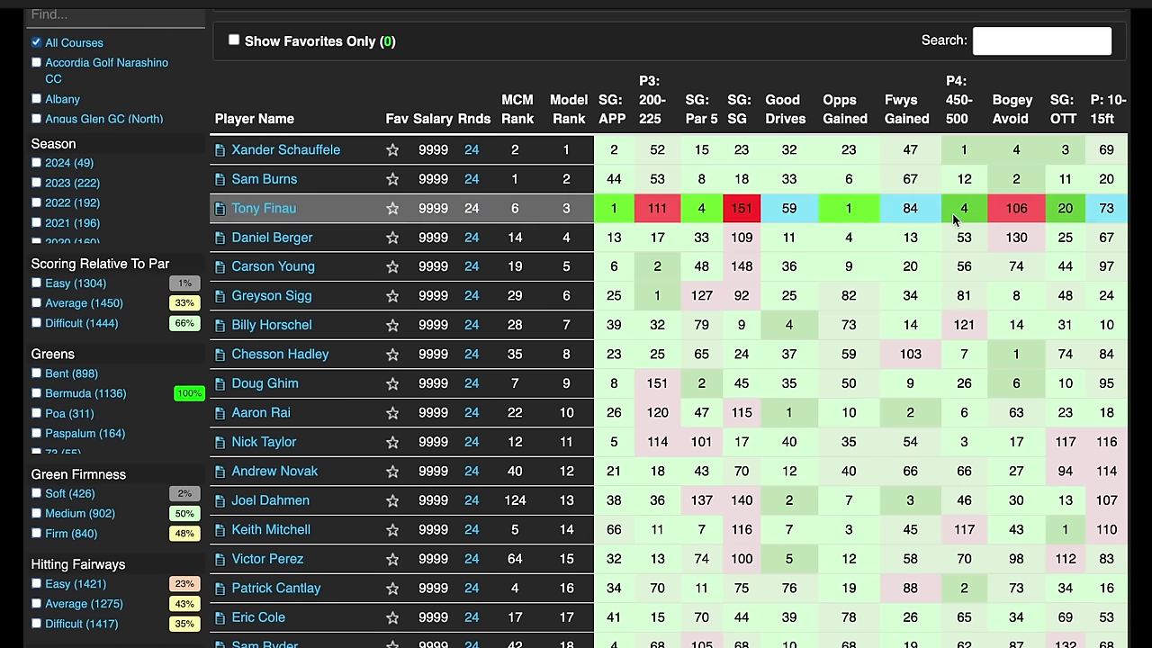
mouse_move(1106, 267)
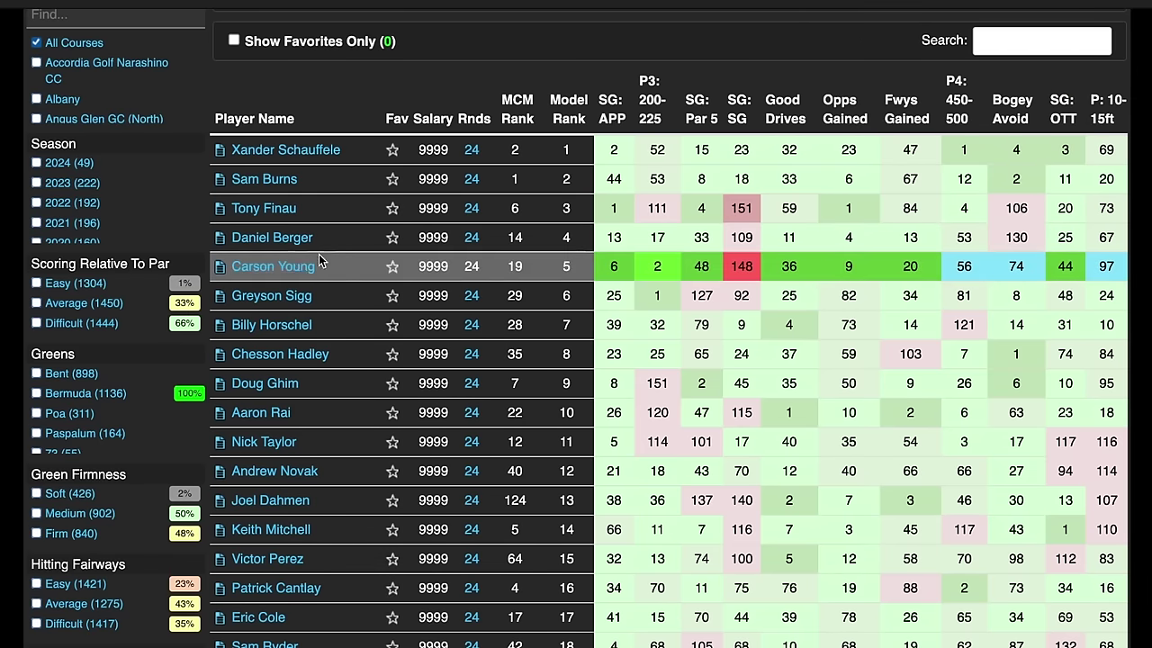
scroll(351, 246, "down", 1)
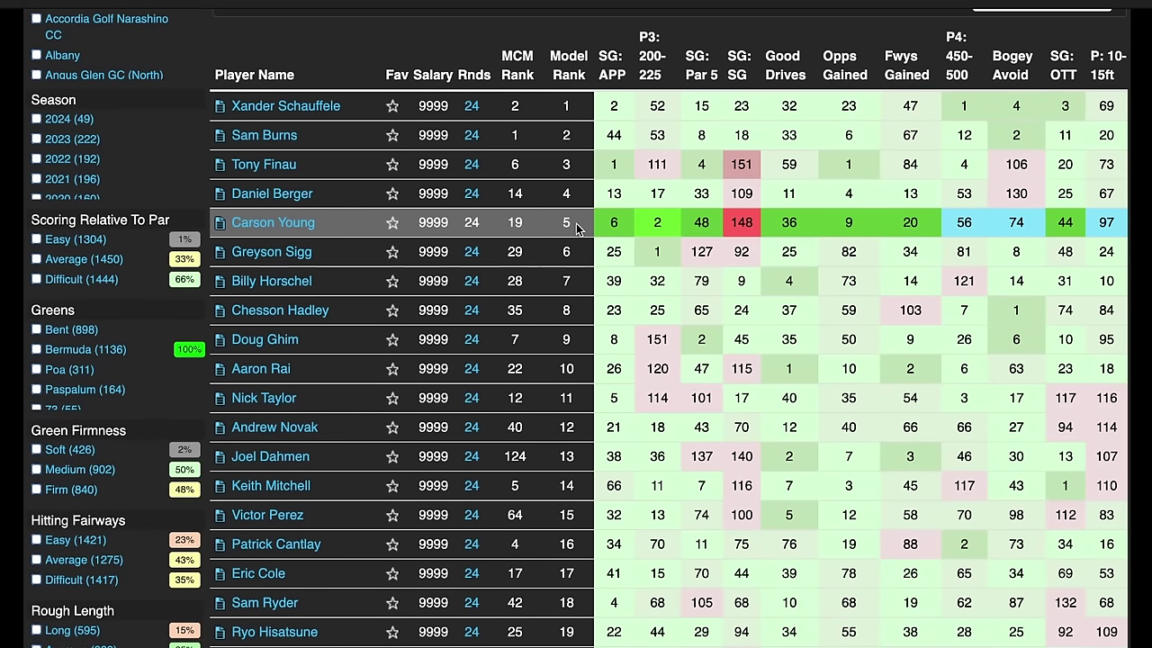
scroll(576, 227, "down", 1)
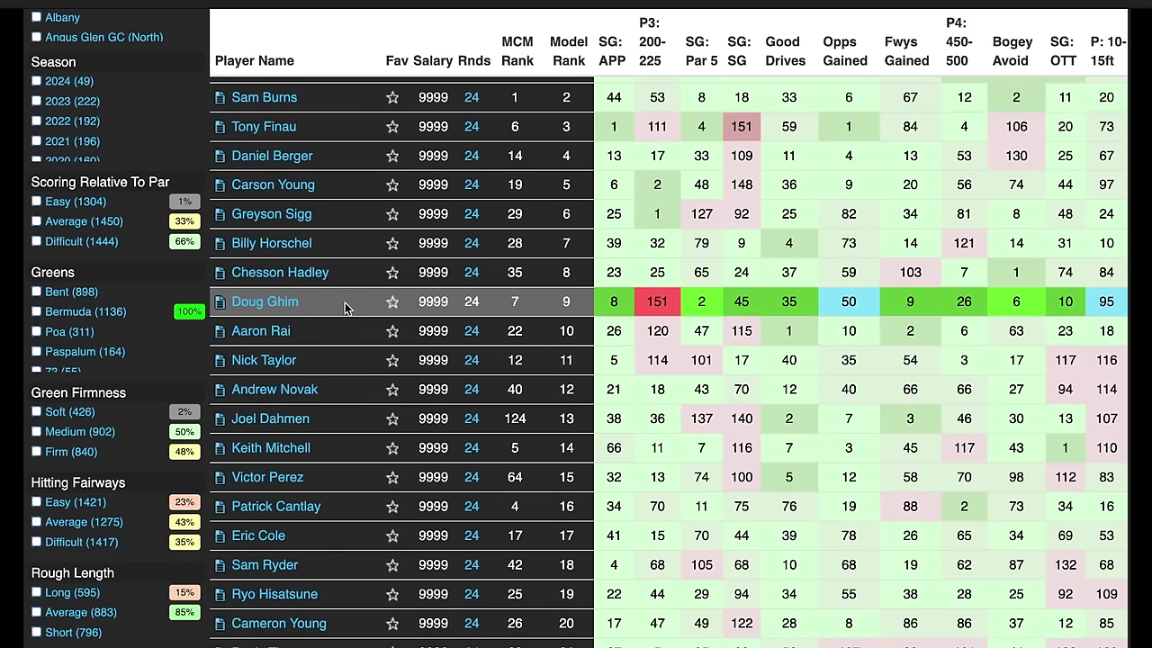
scroll(327, 334, "down", 1)
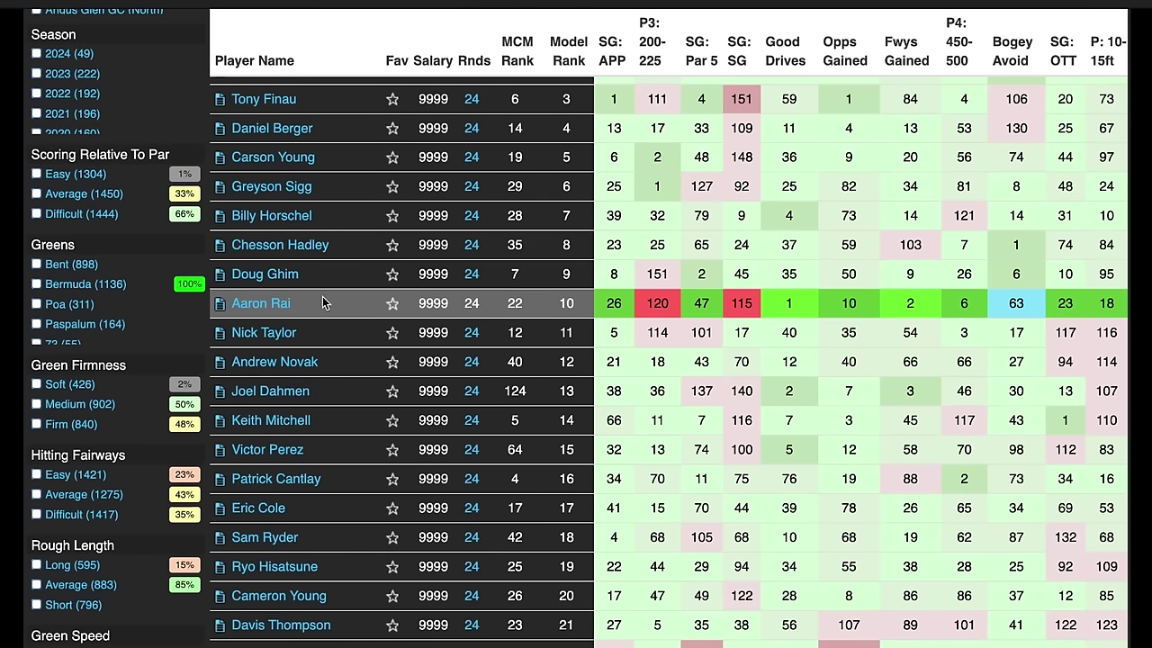
scroll(309, 254, "down", 5)
scroll(329, 171, "down", 1)
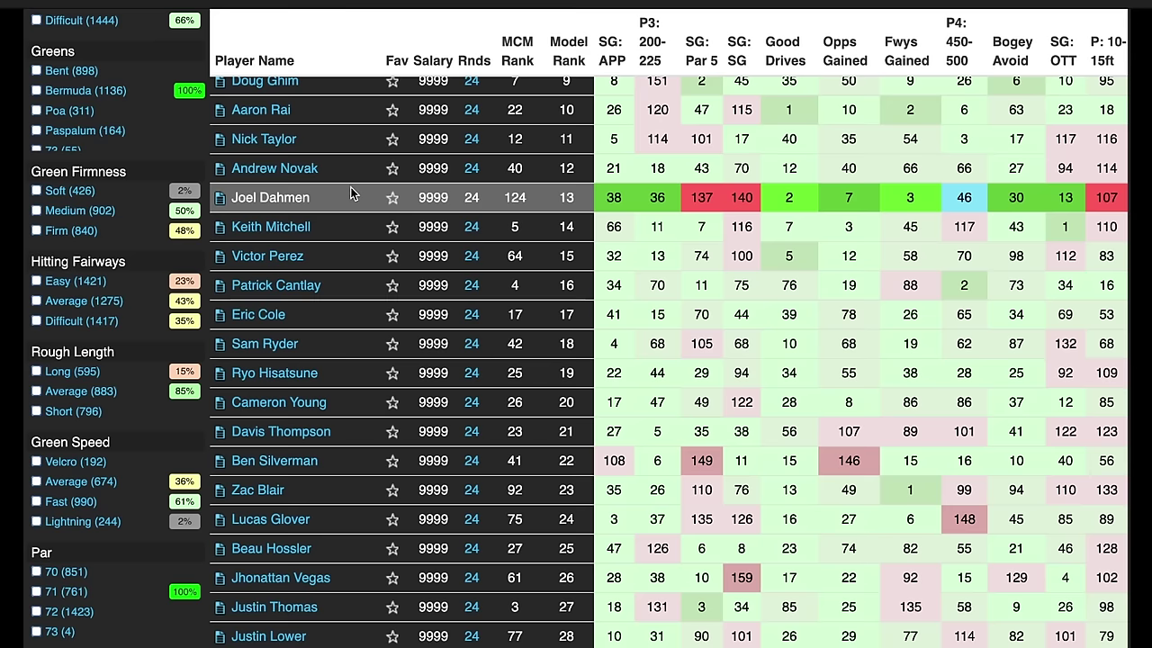
scroll(351, 193, "down", 3)
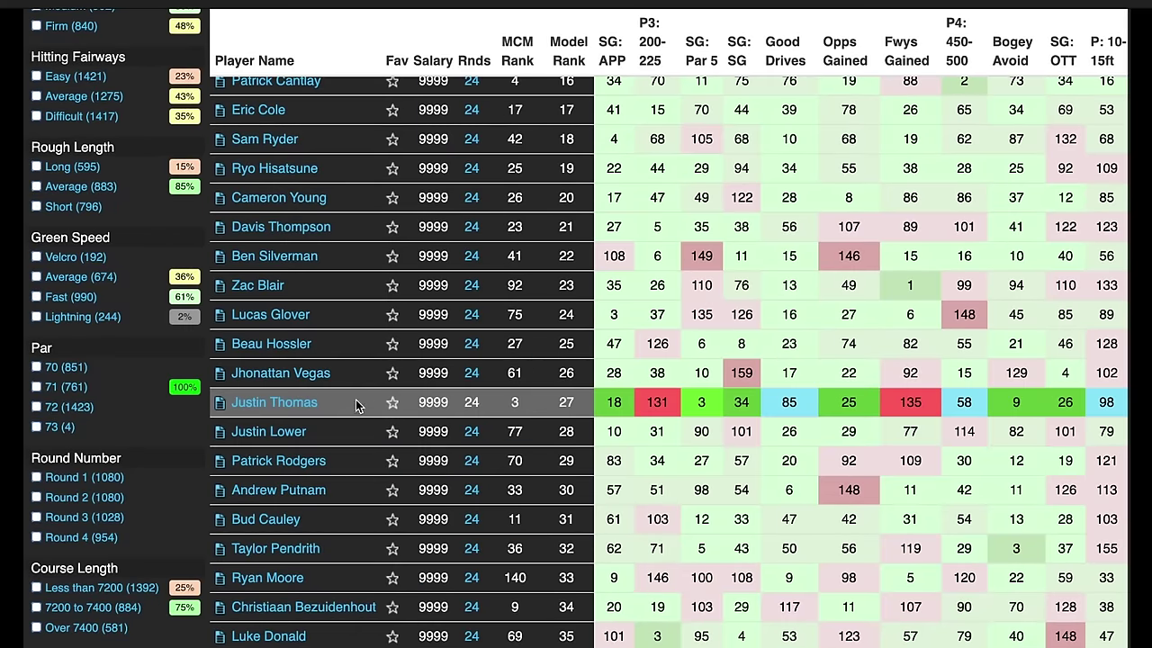
Examine Justin Thomas's model rank and his proximity 200-225, fairways gained and off-the-tee details against the golfers ranked above him.
double_click(566, 404)
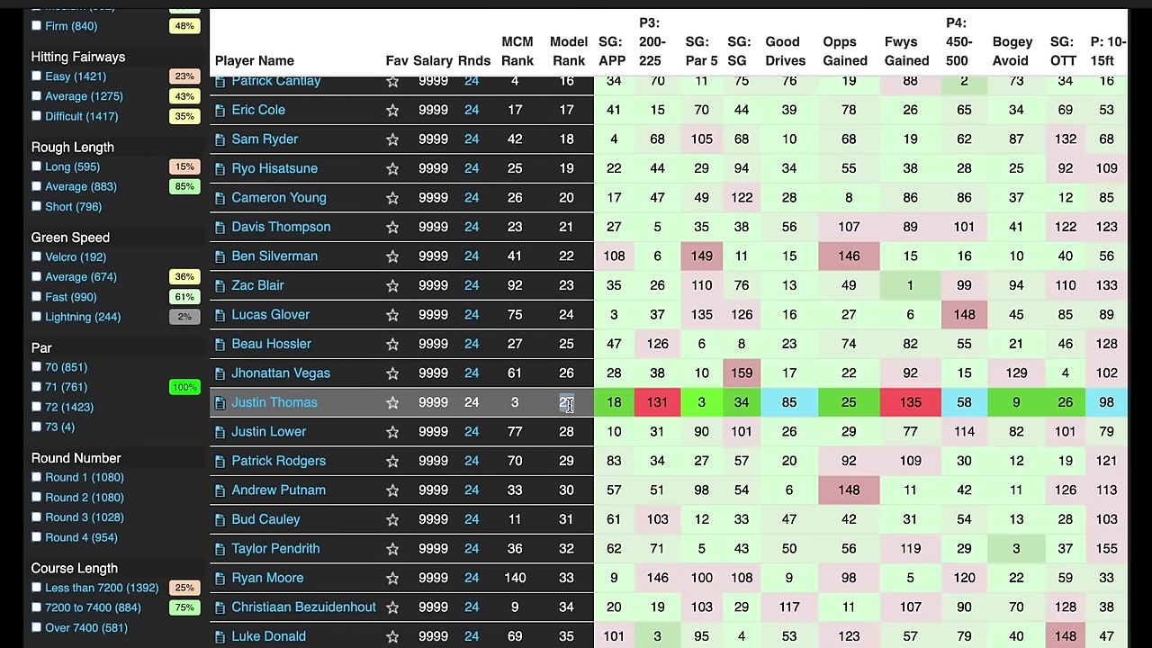
mouse_move(667, 401)
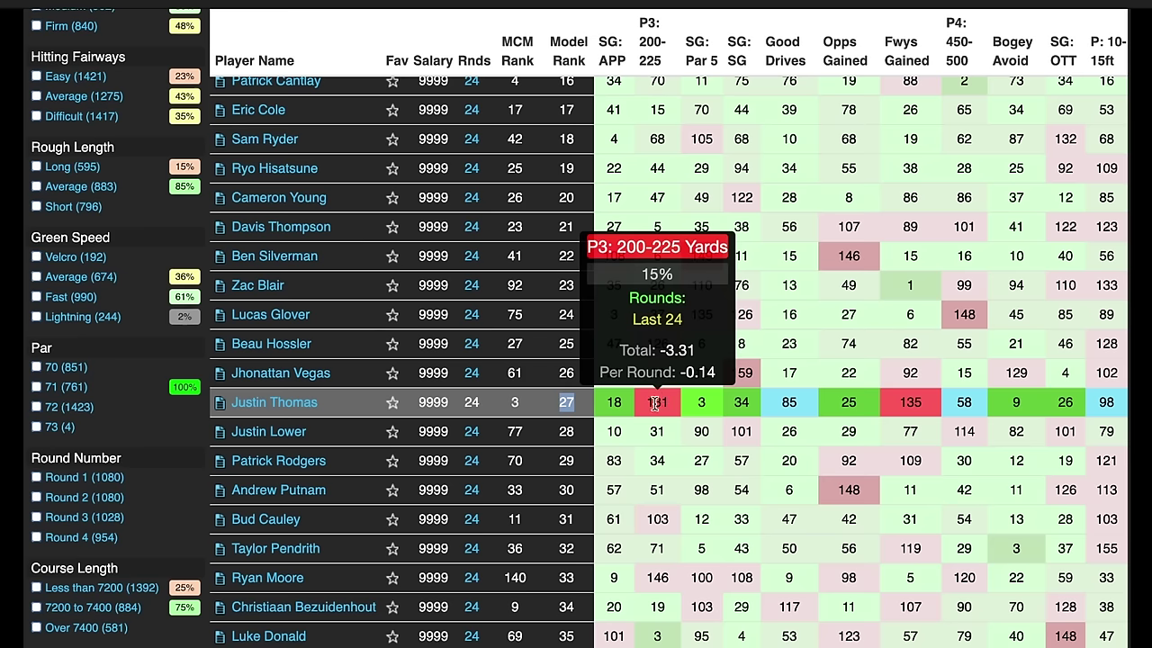
scroll(664, 150, "up", 4)
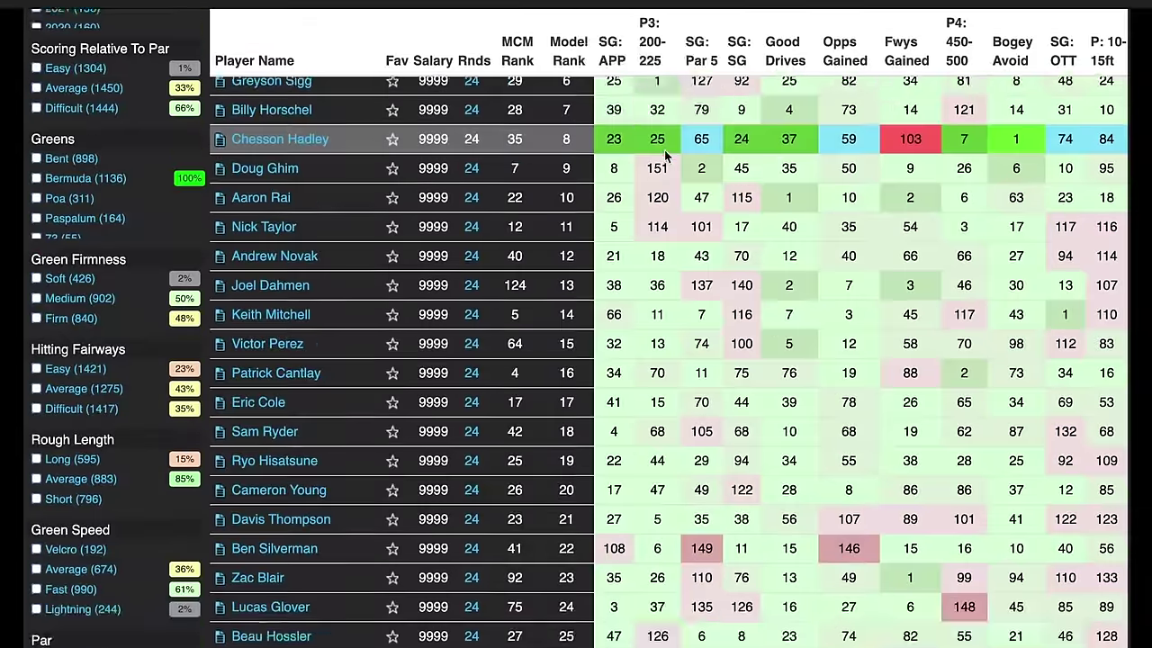
scroll(660, 150, "down", 1)
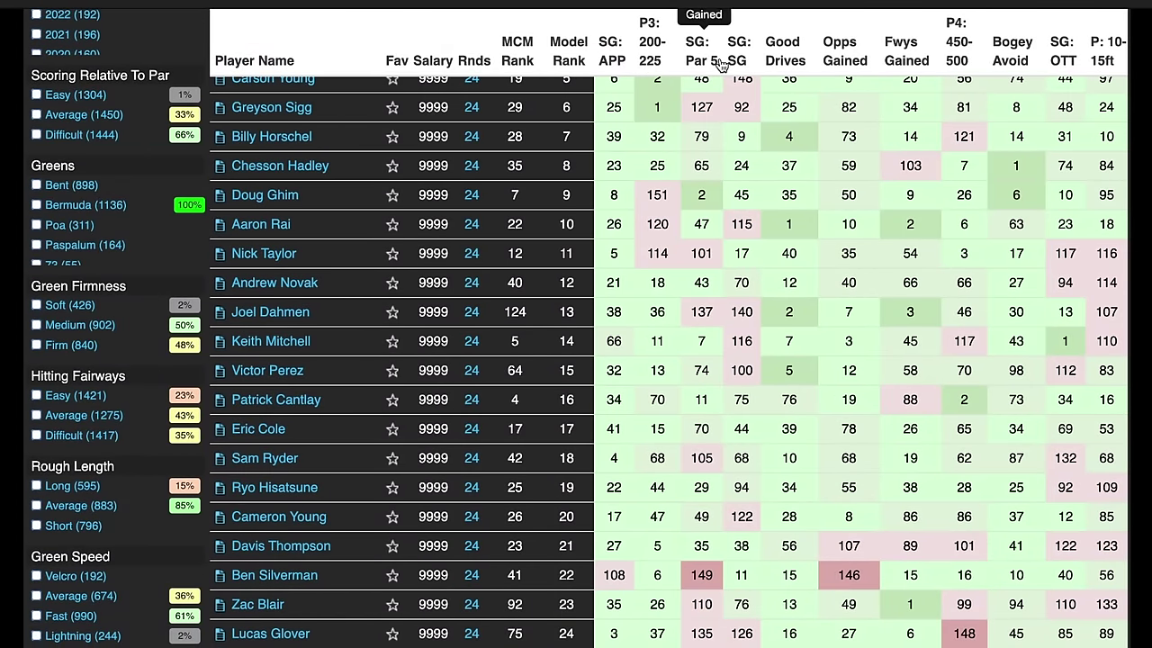
scroll(720, 64, "down", 3)
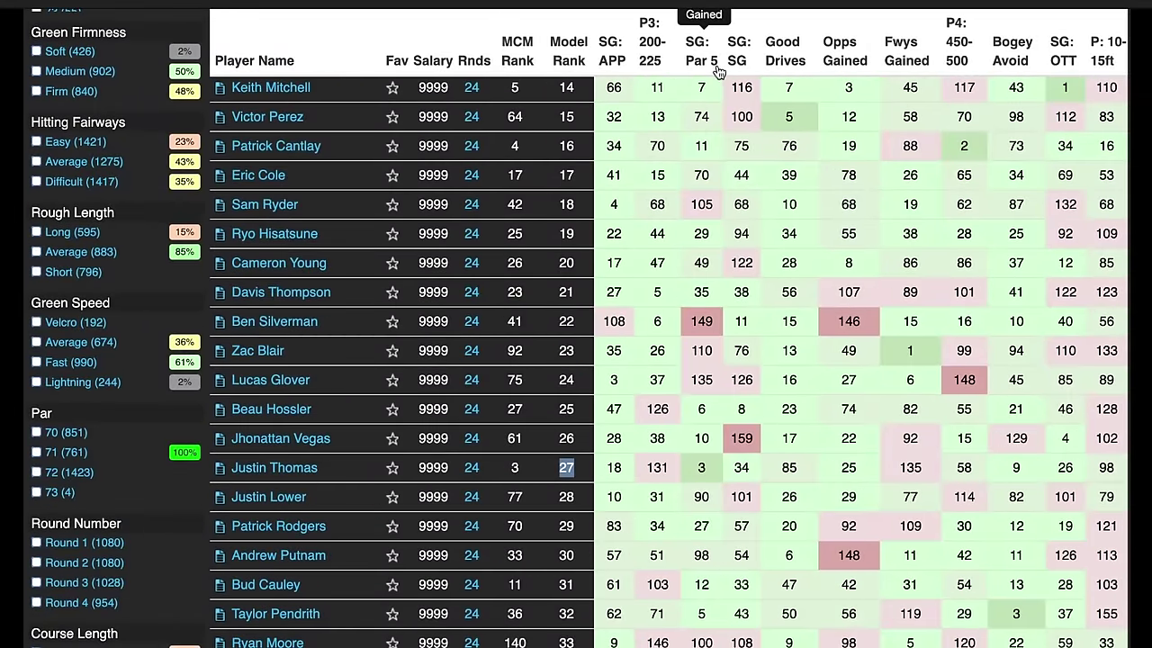
mouse_move(648, 466)
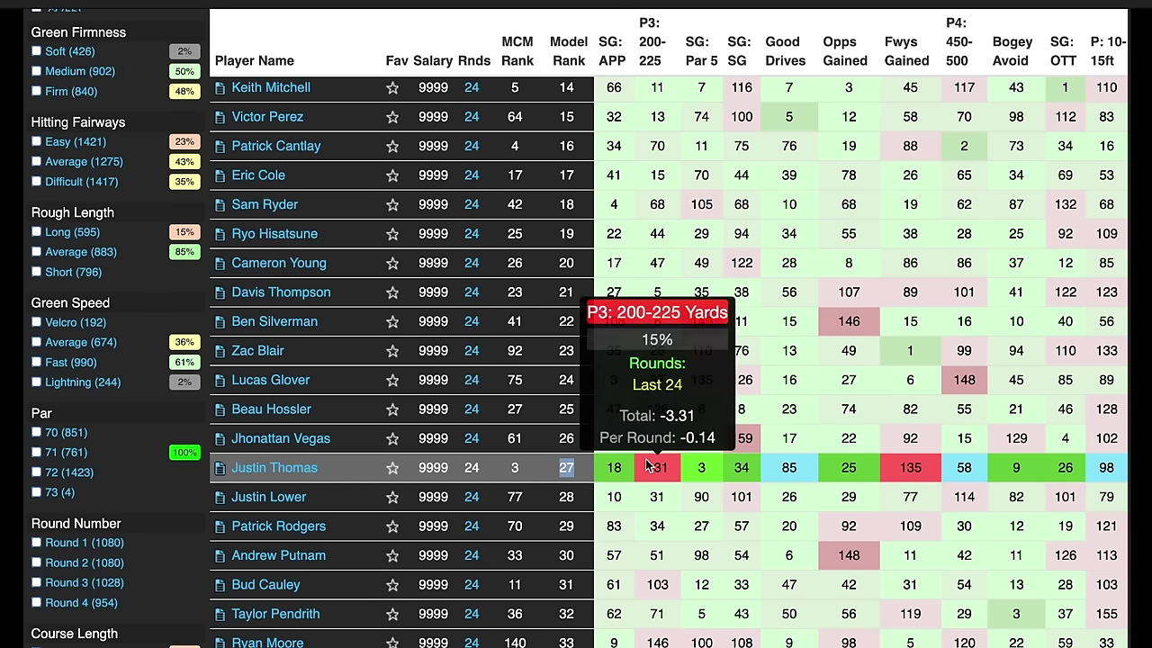
mouse_move(904, 458)
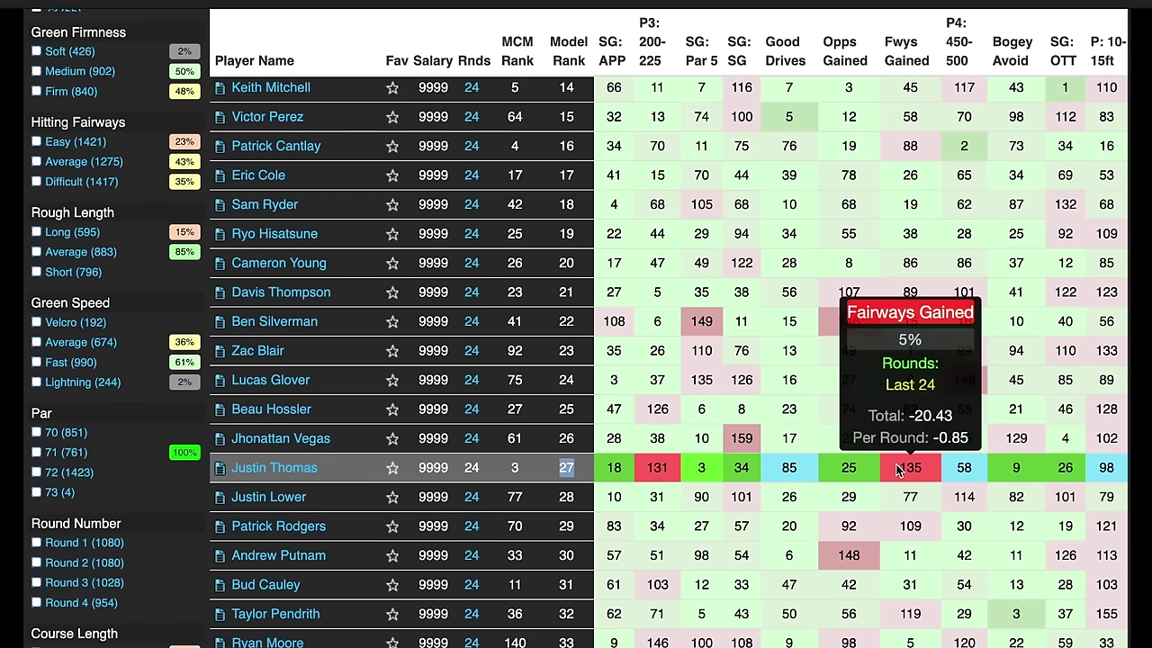
mouse_move(1058, 467)
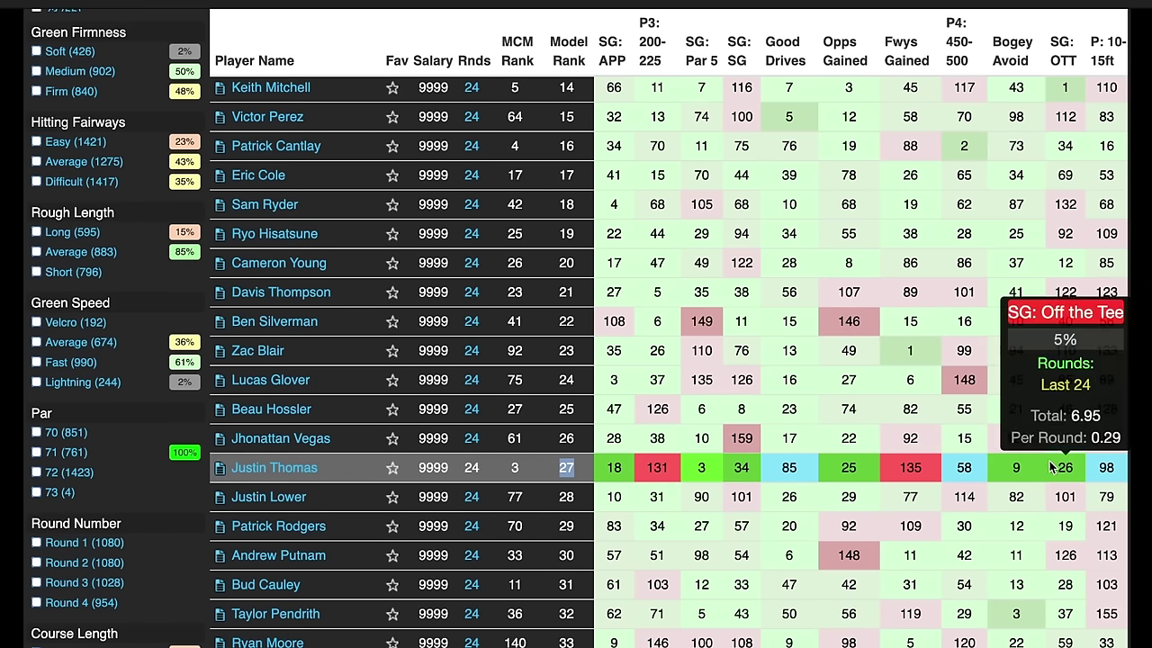
mouse_move(1017, 462)
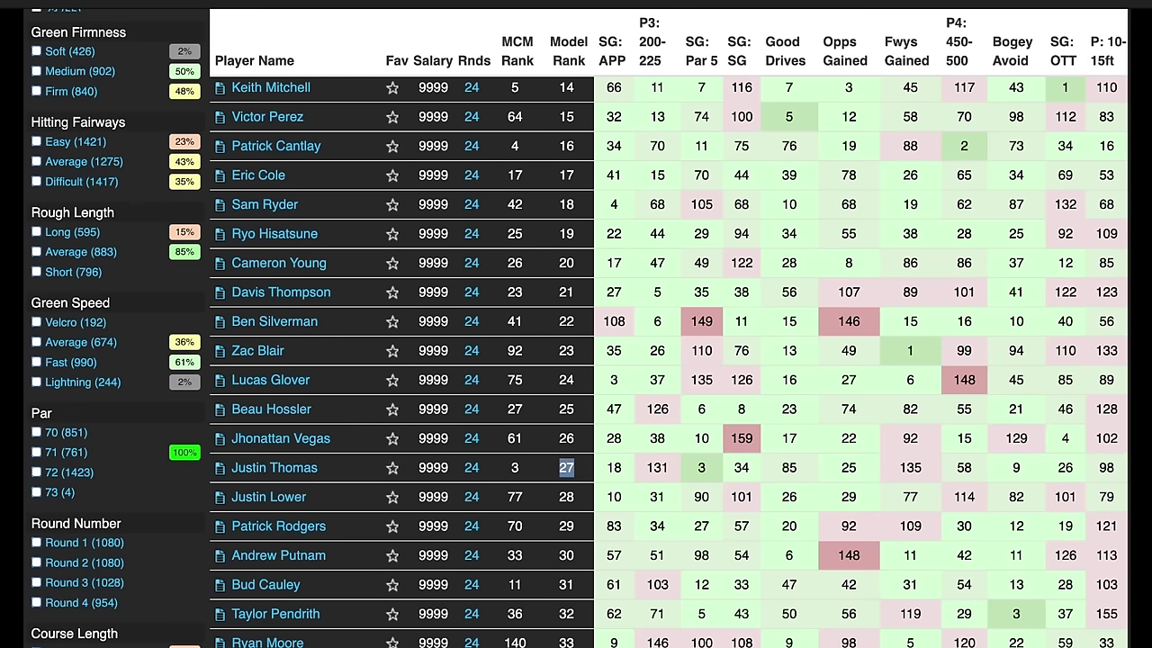
Look through the golfers ranked below Justin Thomas and check Patrick Rodgers's off-the-tee and bogey avoidance details.
scroll(1136, 423, "down", 5)
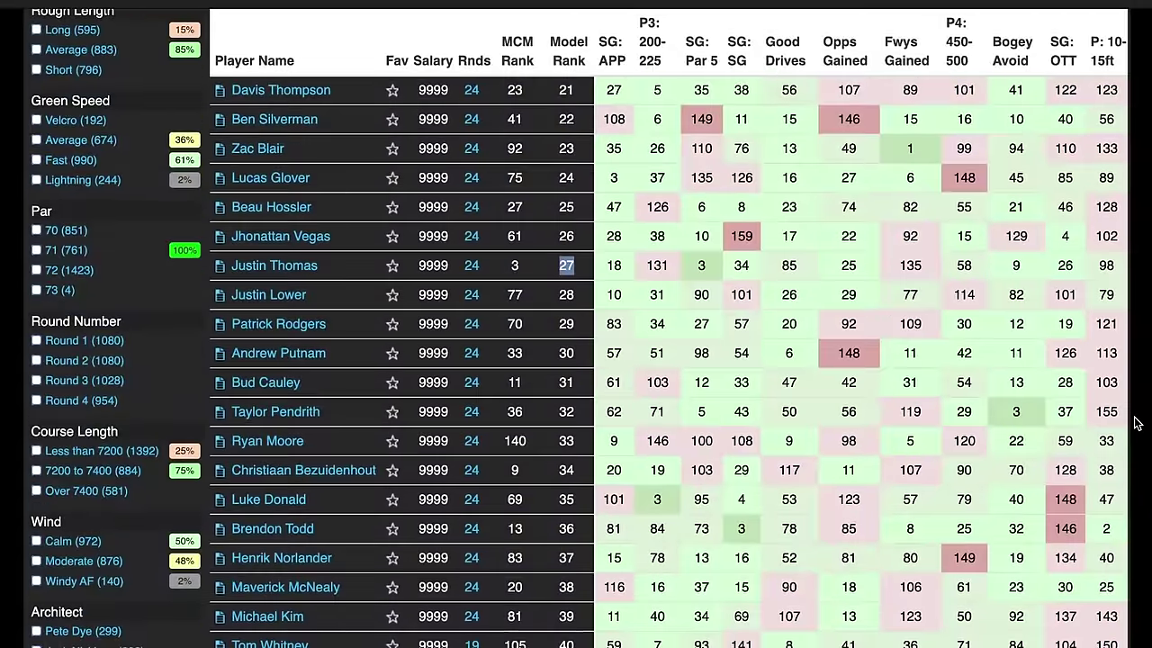
scroll(1136, 418, "down", 3)
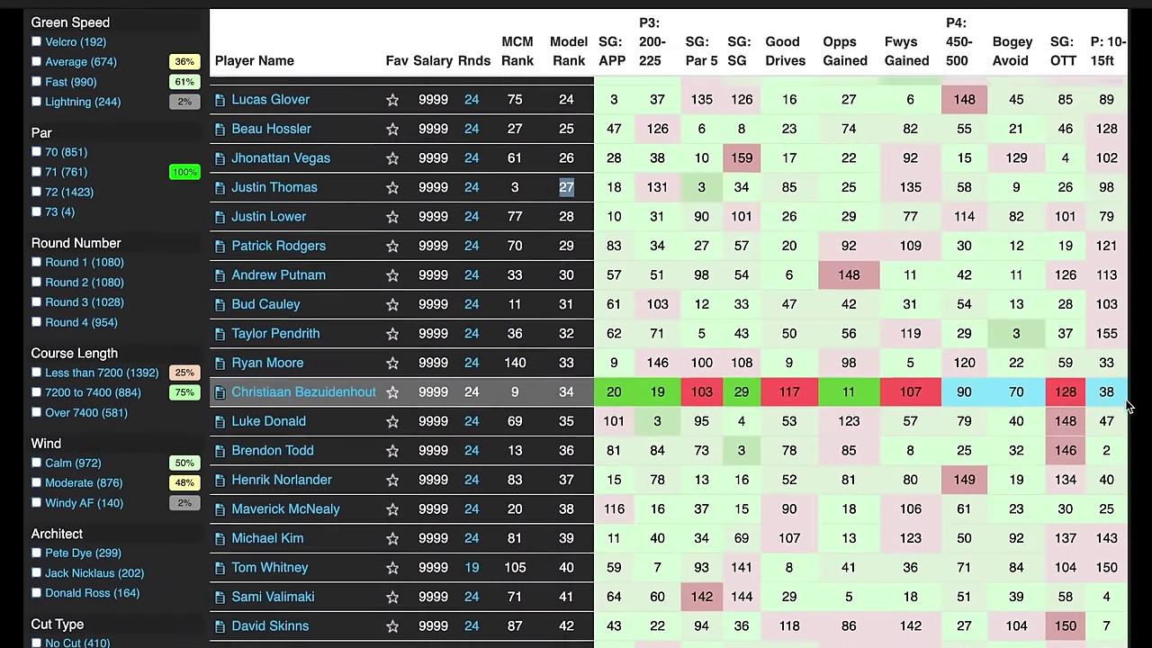
scroll(1131, 405, "up", 5)
mouse_move(1058, 383)
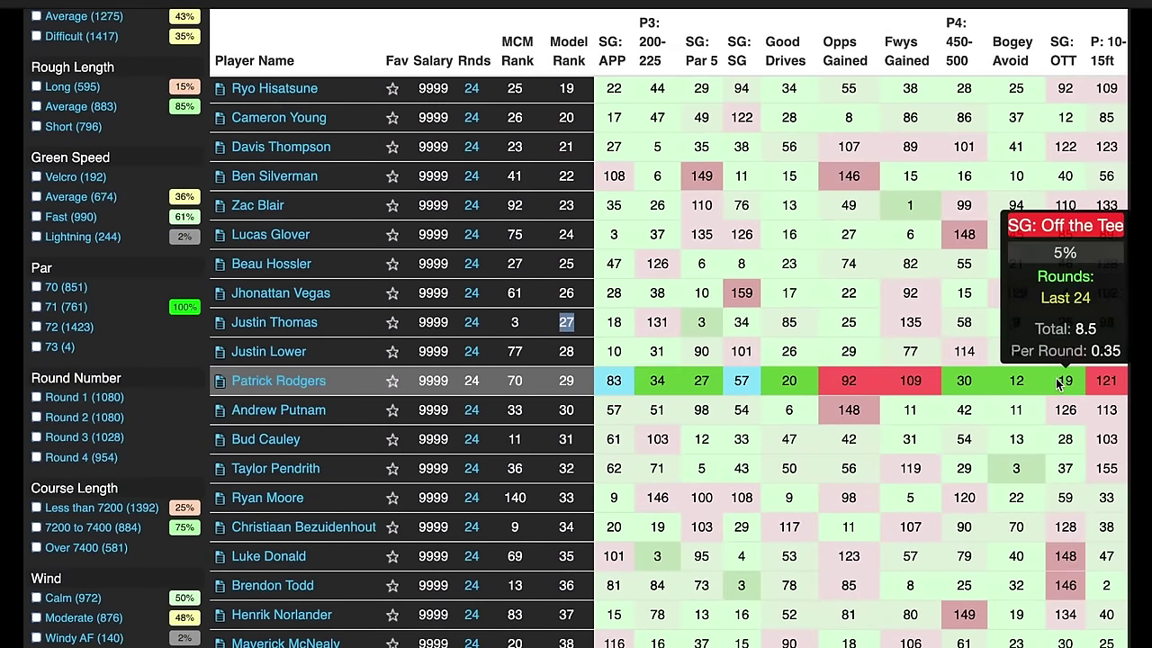
mouse_move(1009, 383)
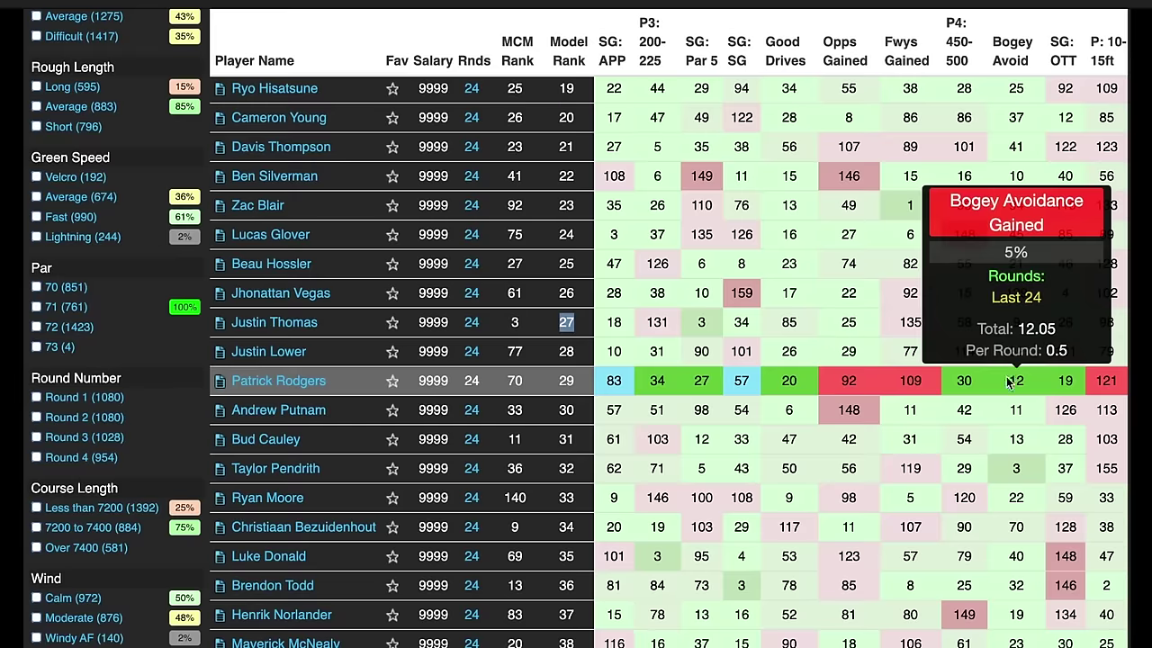
Sort the field by bogey avoidance and examine the leaders' other stats, including their putting from 10-15 feet.
scroll(1009, 383, "up", 11)
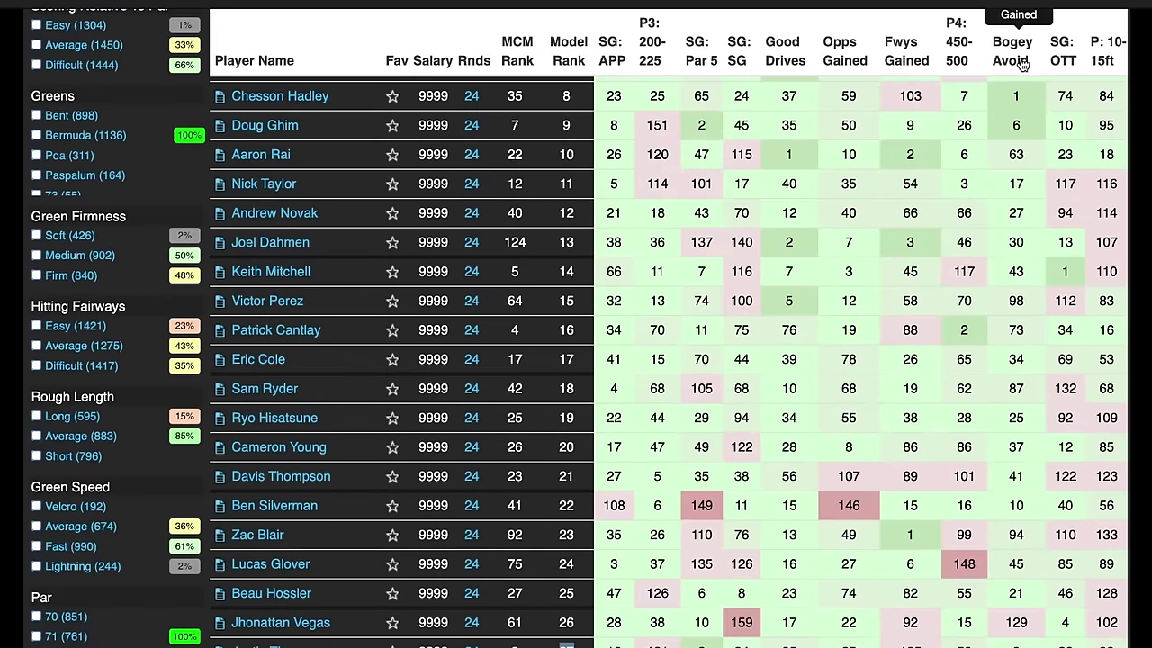
left_click(1021, 61)
scroll(1120, 226, "up", 6)
scroll(1120, 227, "down", 4)
mouse_move(1120, 227)
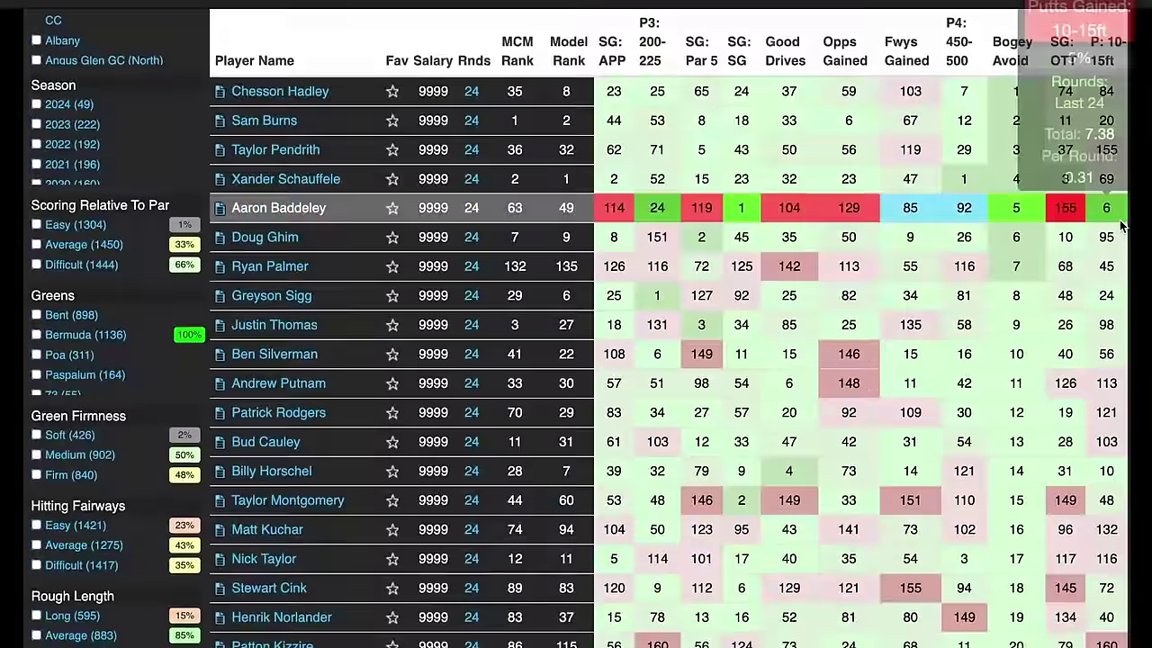
mouse_move(1118, 130)
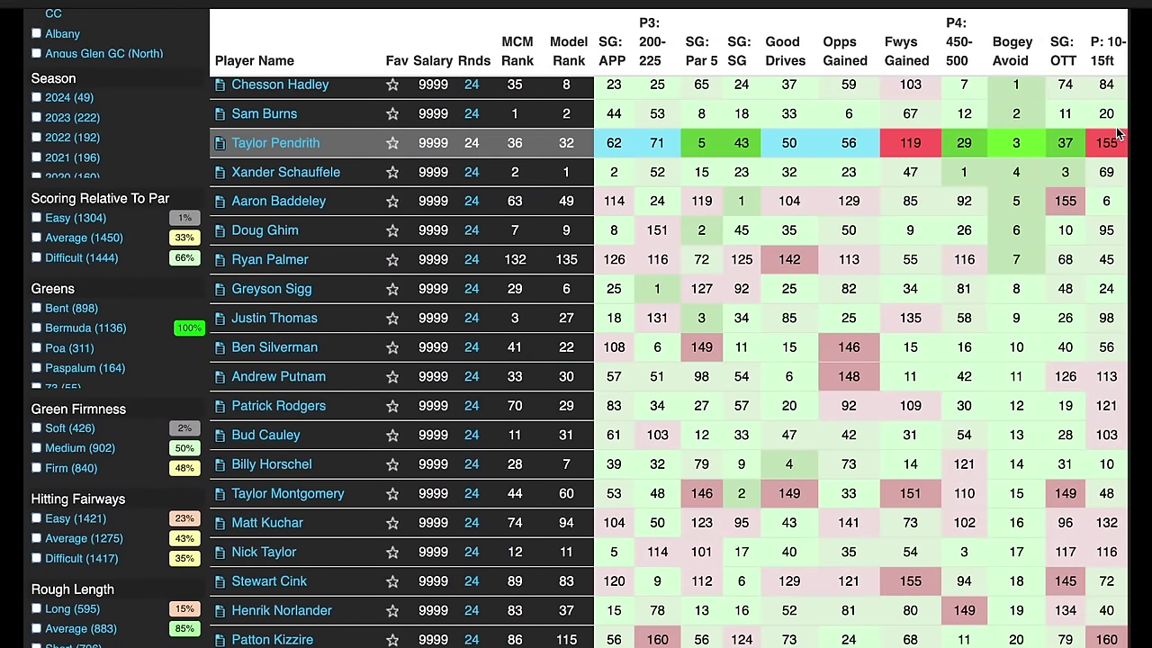
scroll(1125, 135, "up", 1)
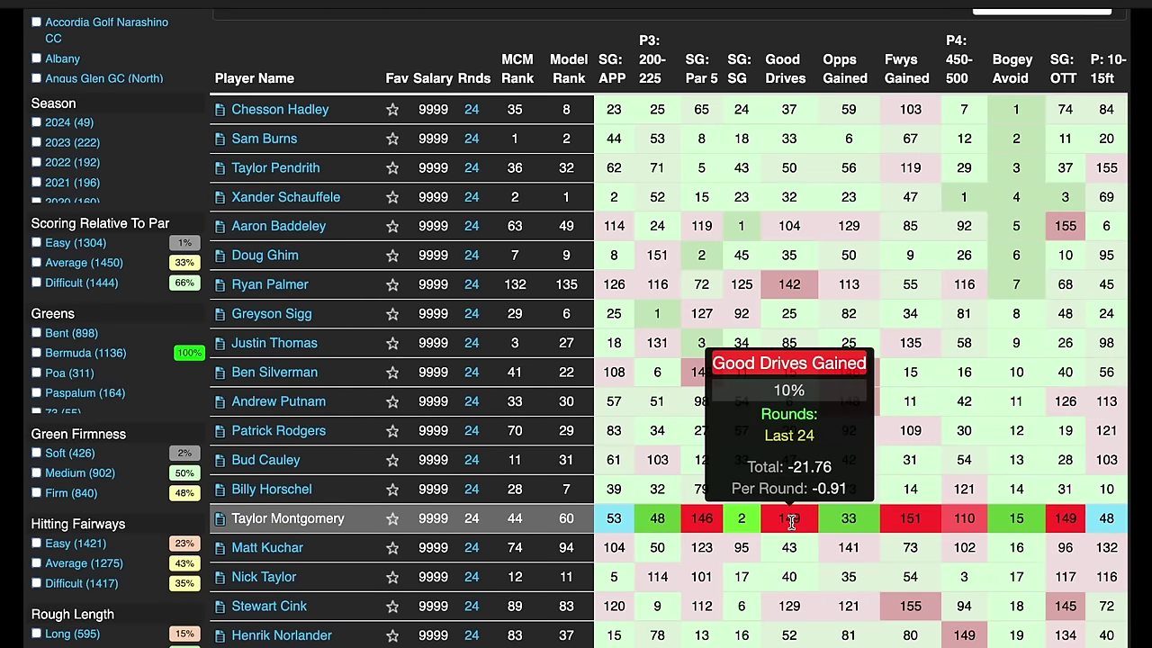
Sort the field by good drives gained and check Daniel Berger's short game detail.
left_click(785, 69)
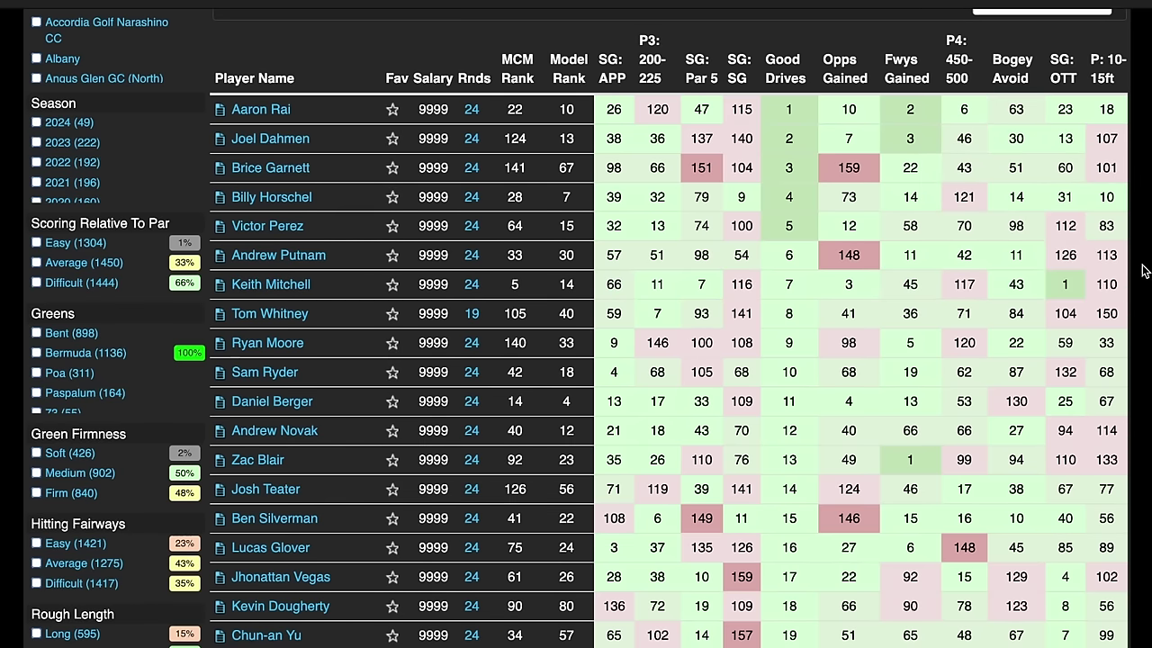
scroll(1143, 270, "down", 1)
mouse_move(742, 349)
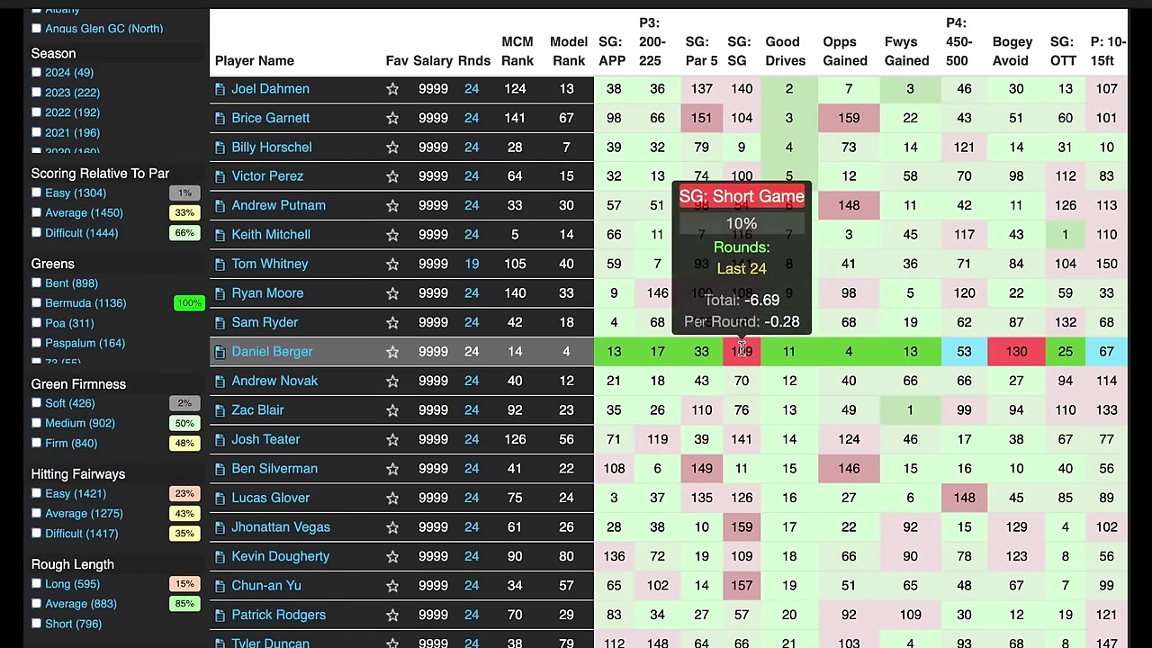
Open Daniel Berger's last 24 rounds and review his round-by-round stats under the VALSPAR model.
left_click(475, 351)
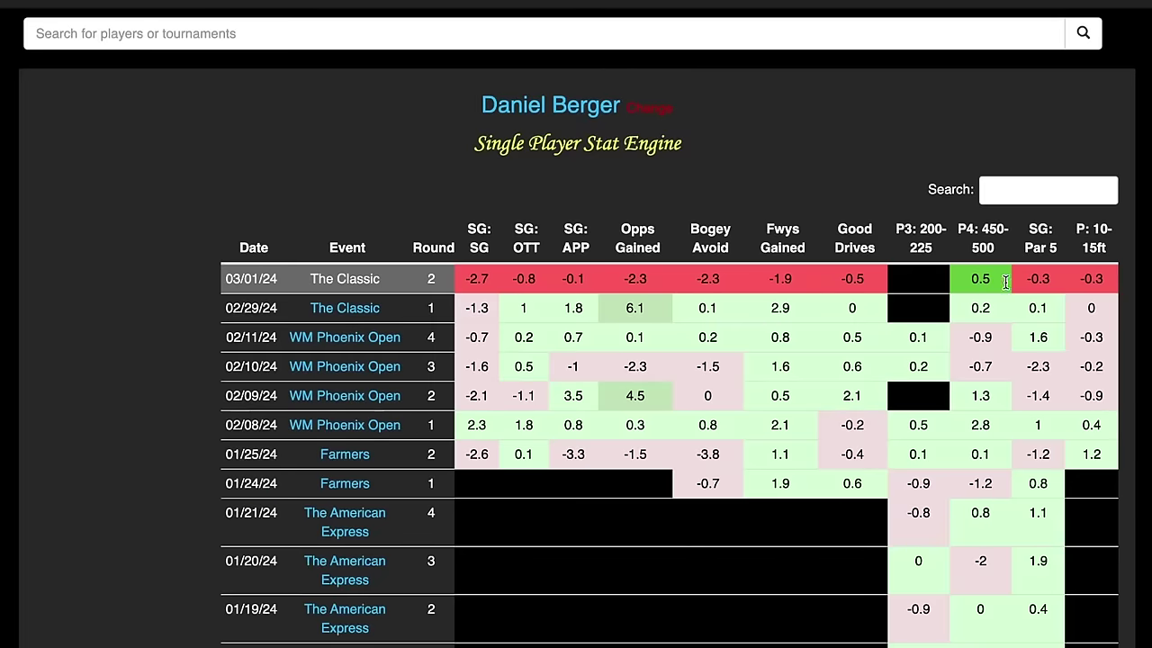
scroll(1045, 281, "down", 4)
scroll(1046, 282, "down", 2)
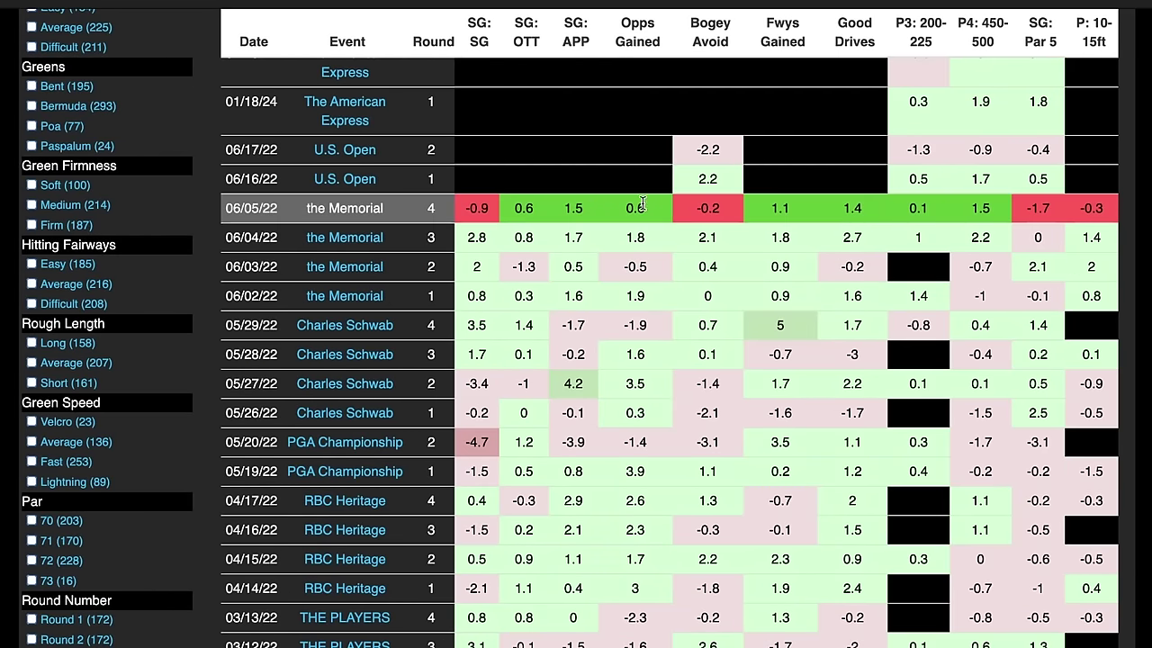
scroll(575, 238, "up", 5)
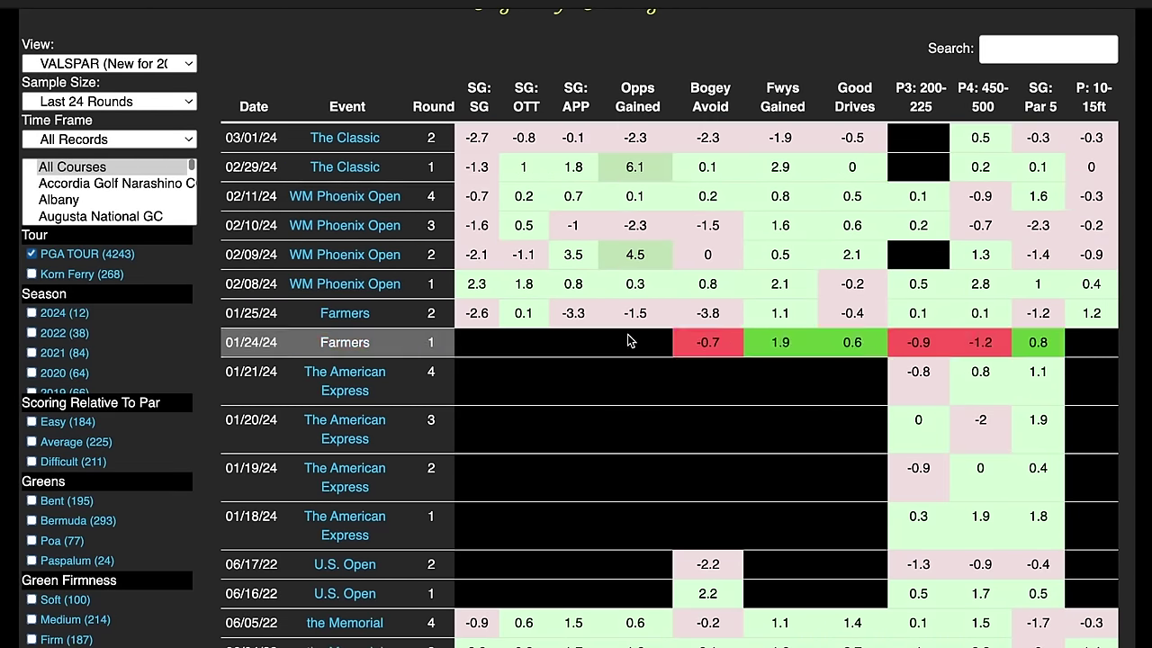
scroll(608, 290, "up", 2)
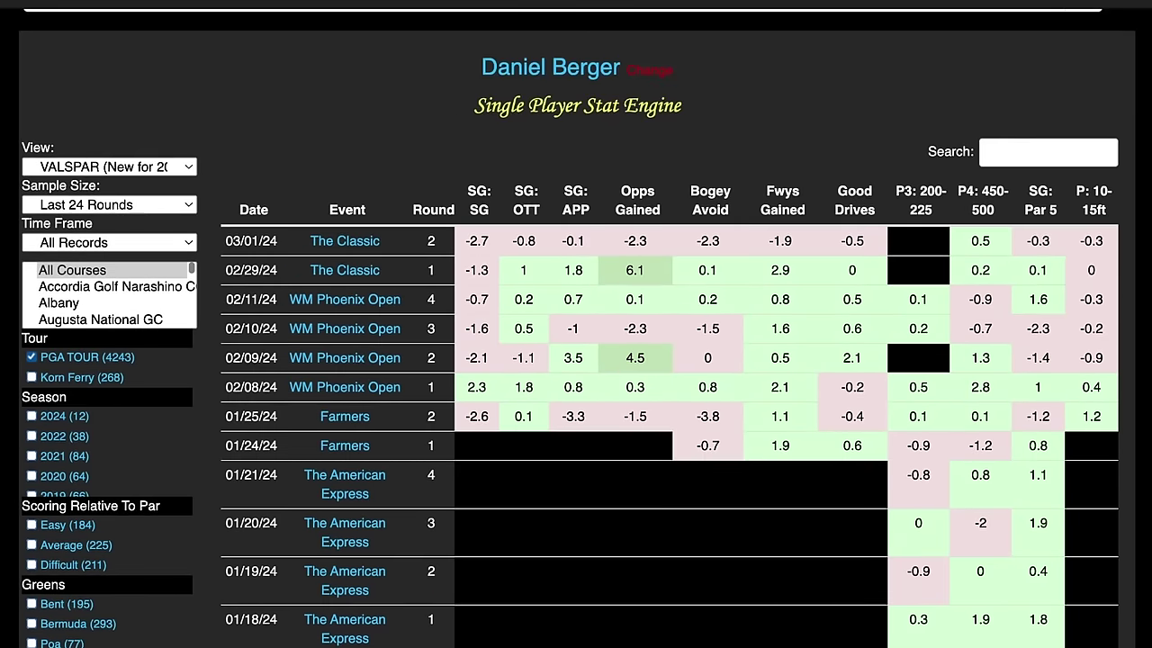
Return to the field table and look through the golfers ranked below Daniel Berger in good drives gained.
left_click(664, 42)
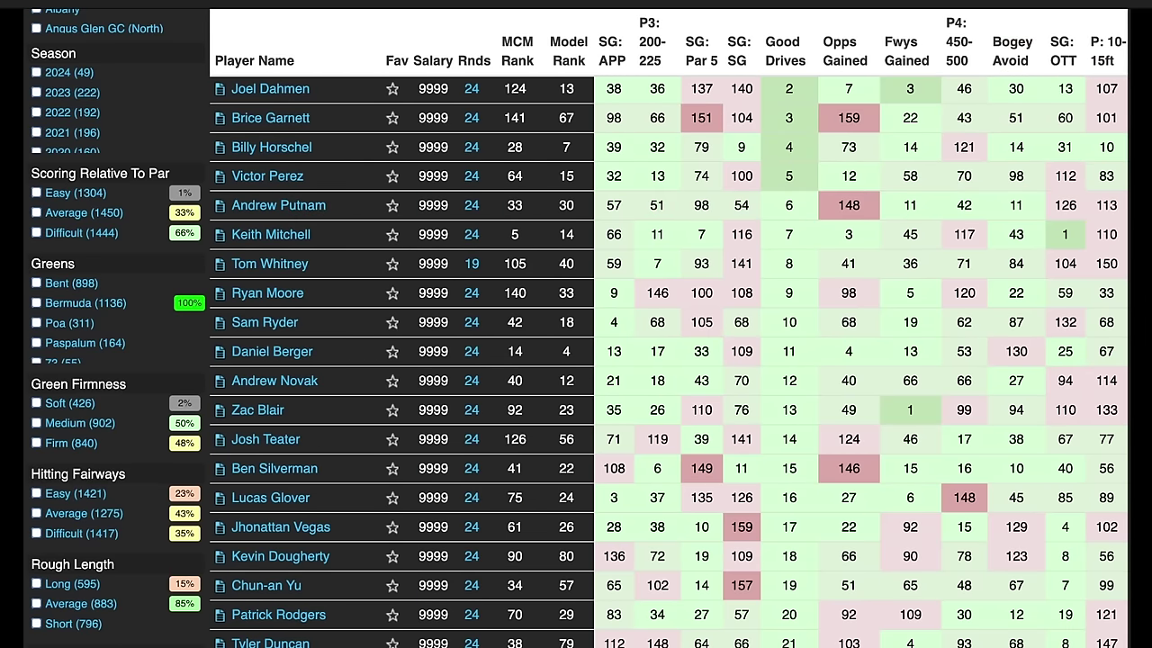
scroll(1135, 260, "down", 1)
scroll(1134, 260, "down", 3)
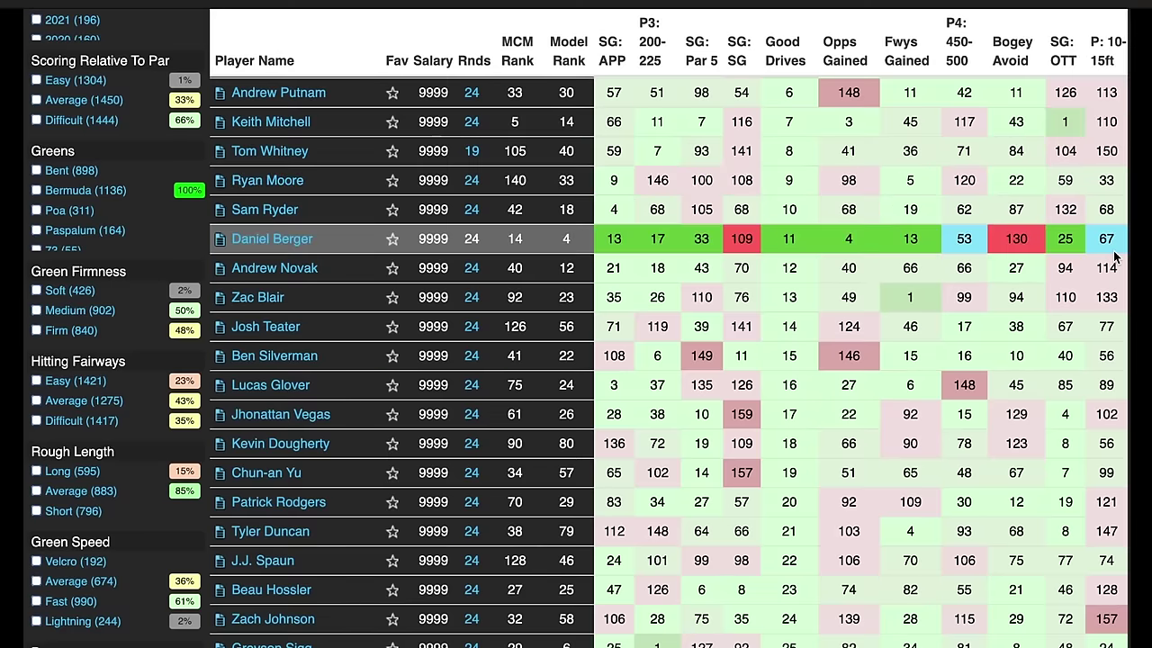
scroll(771, 330, "down", 2)
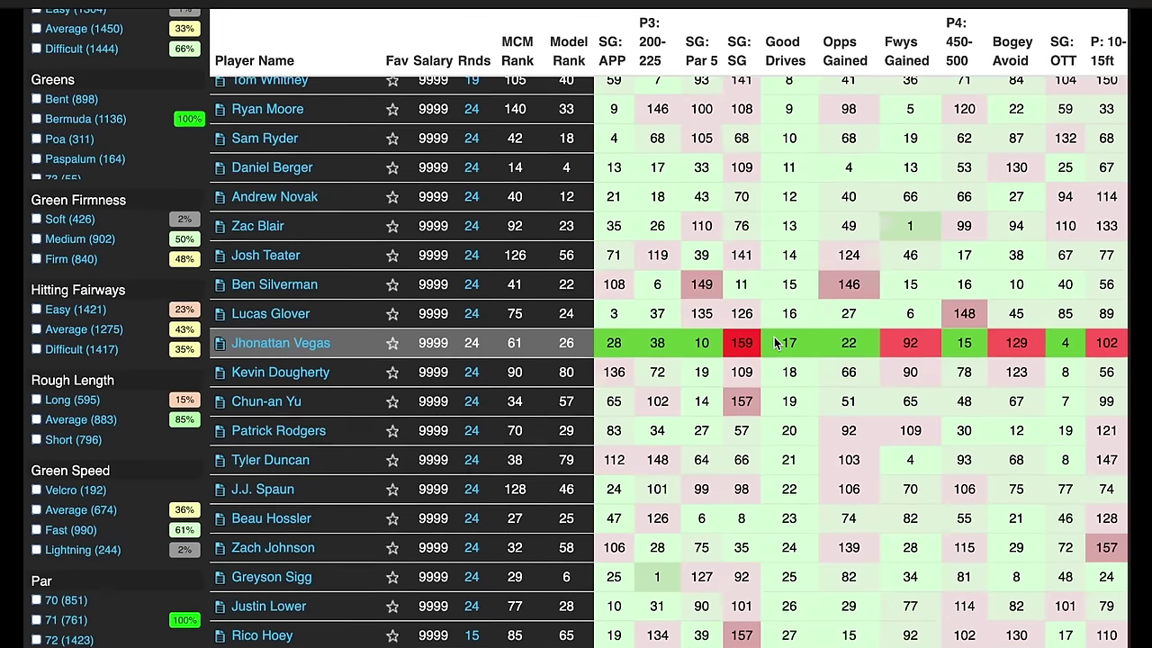
scroll(779, 314, "down", 2)
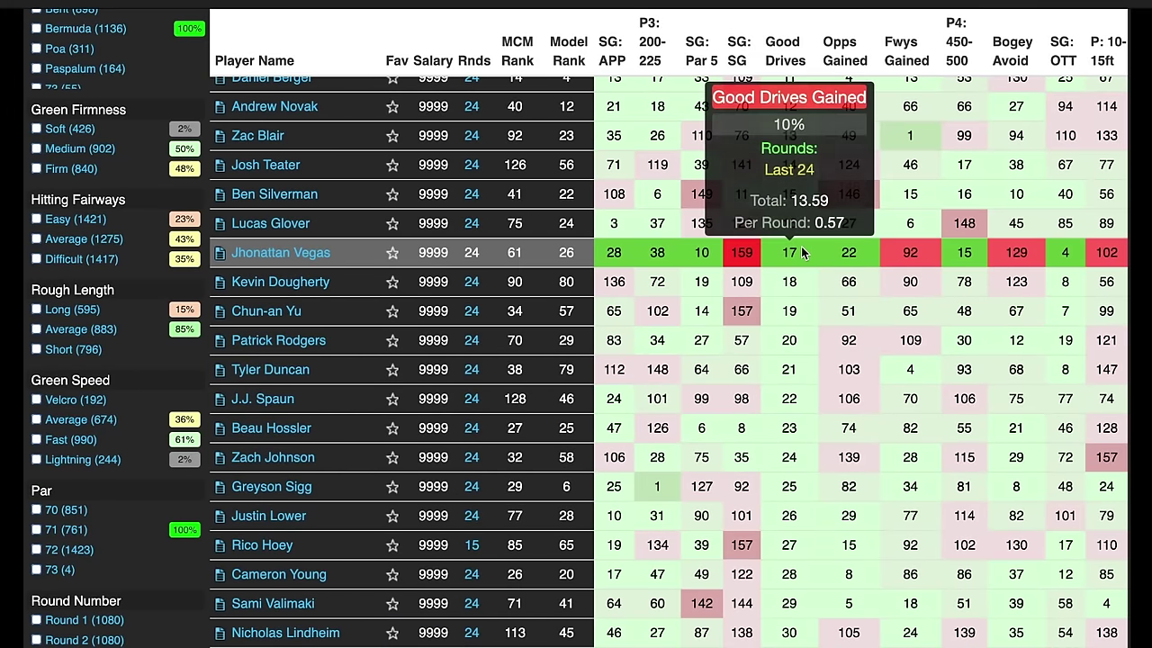
scroll(803, 234, "down", 2)
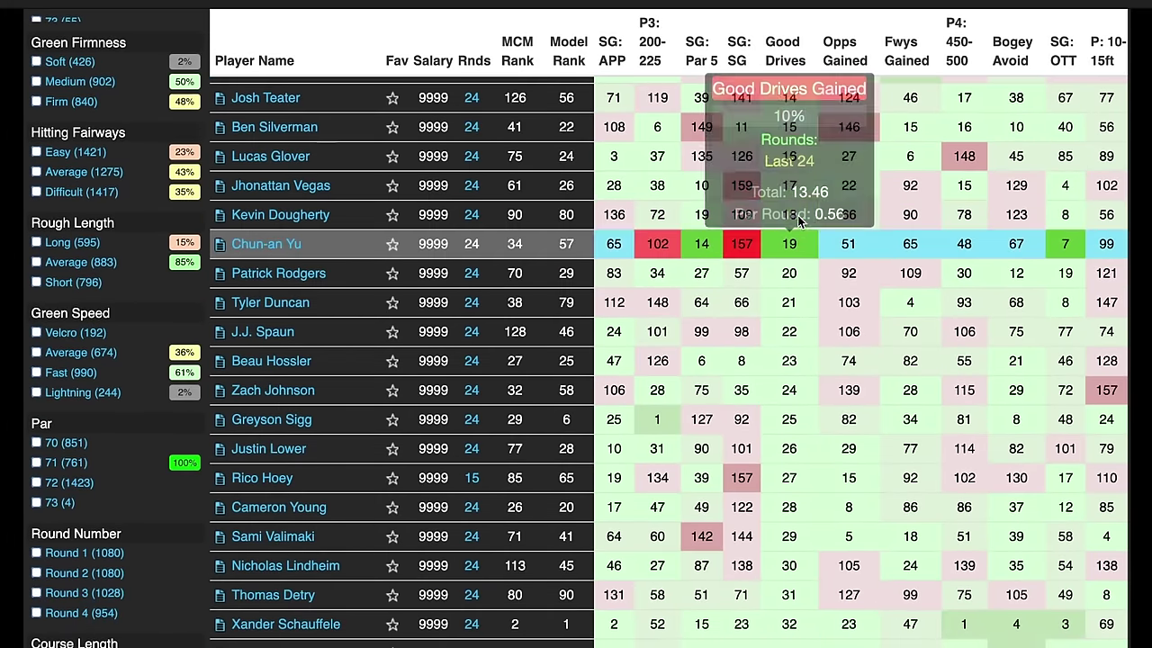
Open Chun-an Yu's profile, review his recent strokes gained by event, and filter his event history for "vals".
triple_click(284, 207)
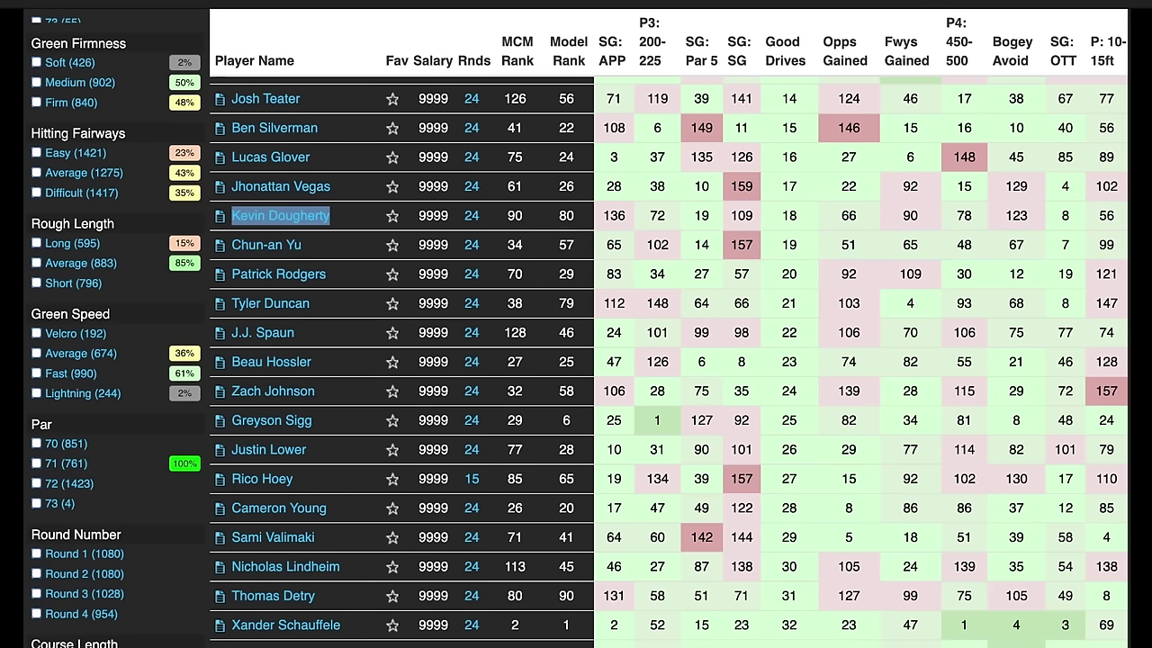
left_click(301, 245)
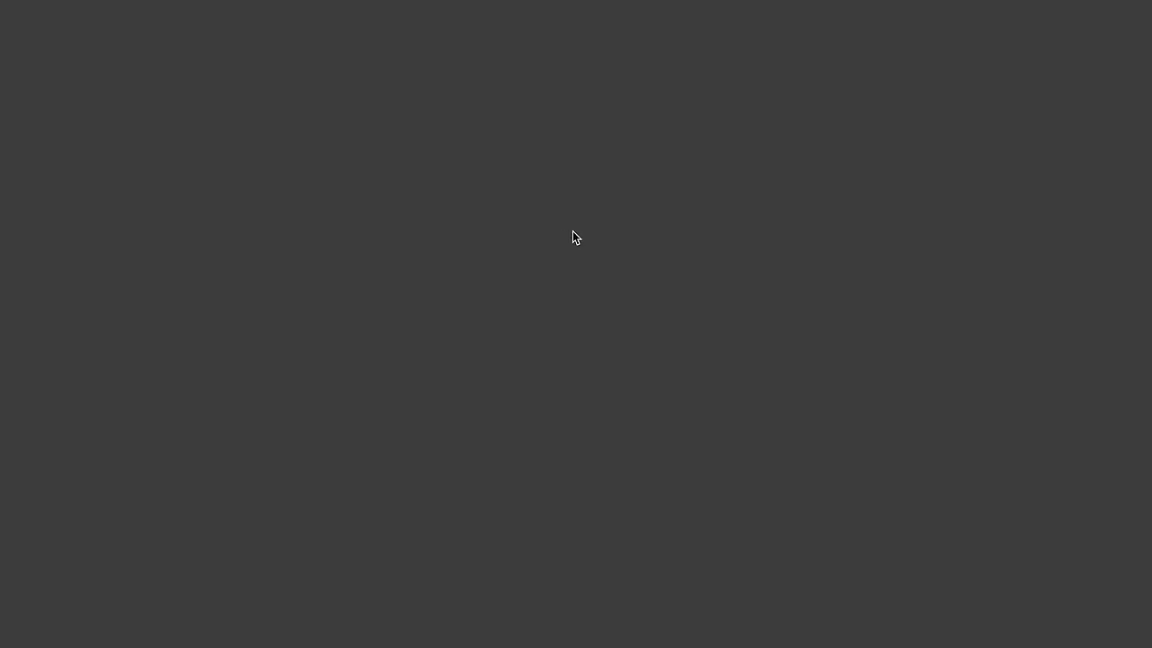
scroll(923, 236, "down", 15)
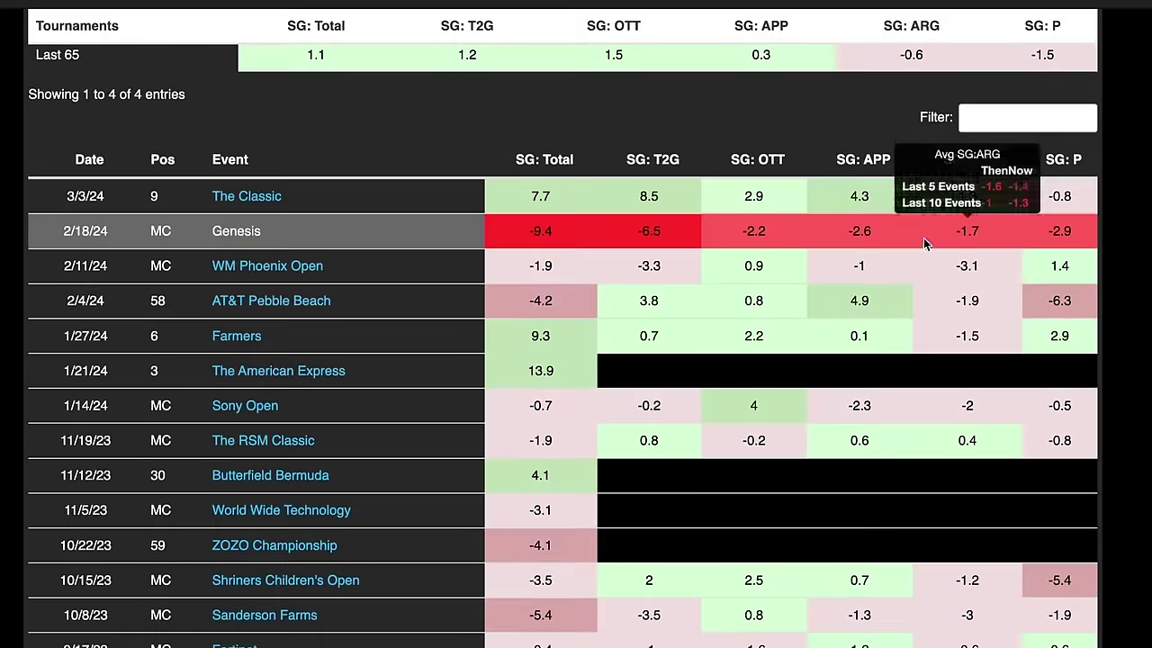
left_click(1073, 119)
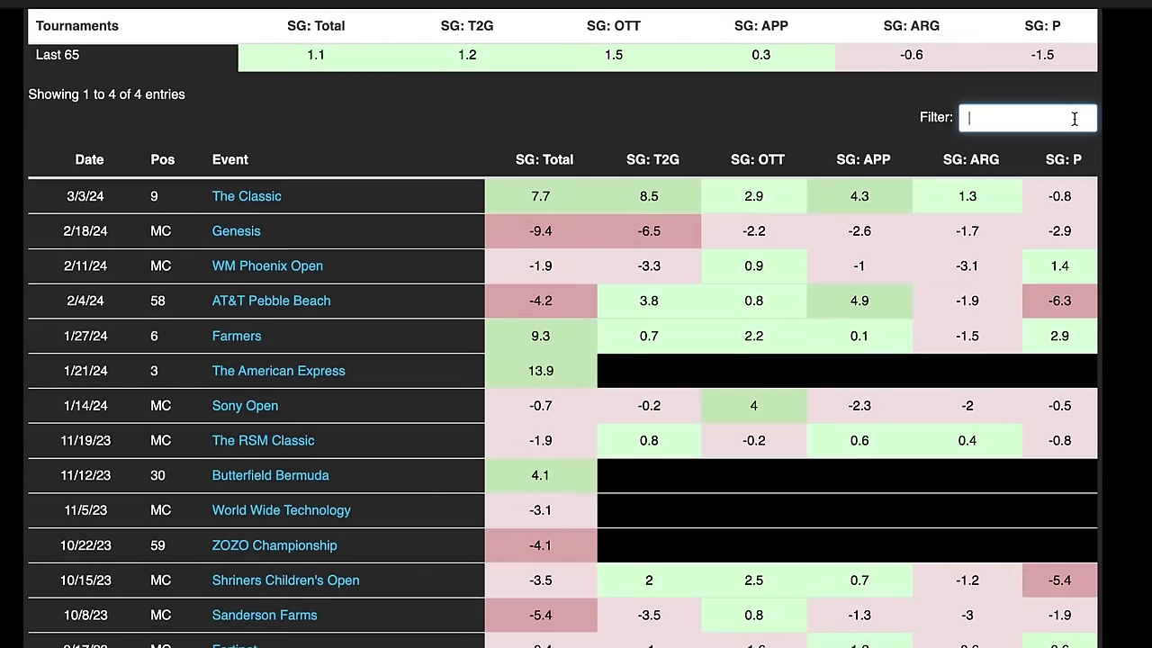
type("vals")
key("ctrl+a")
key("BackSpace")
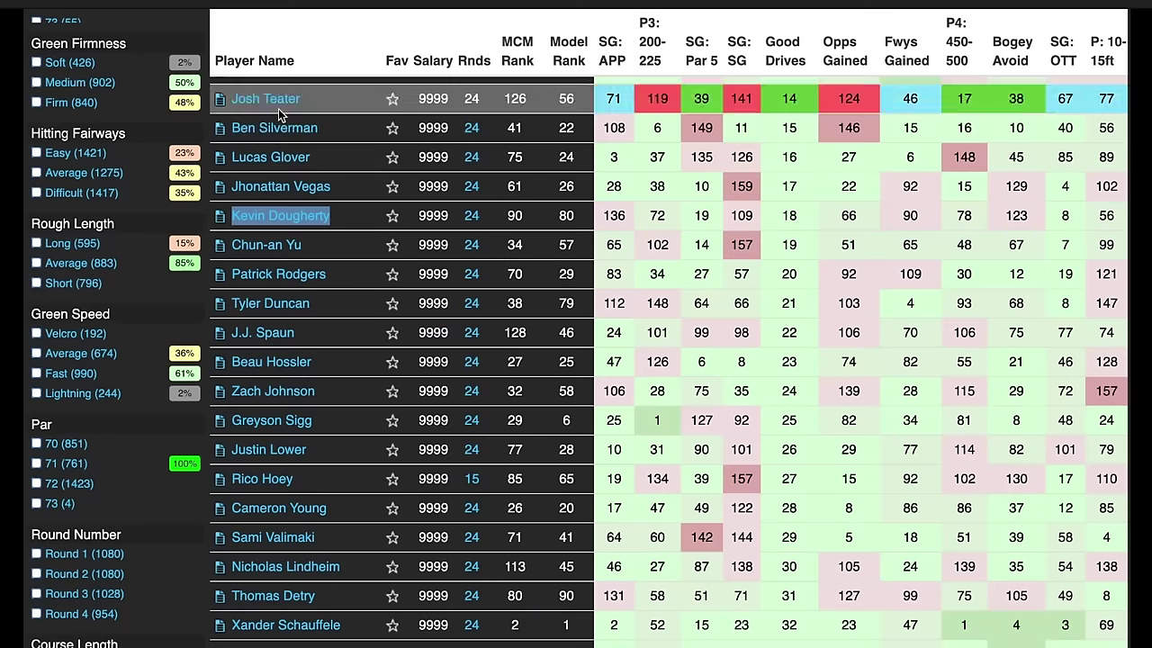
Switch the field table to the VALSPAR SIMPLE model and sort it by model rank to review the leading golfers.
scroll(278, 108, "up", 10)
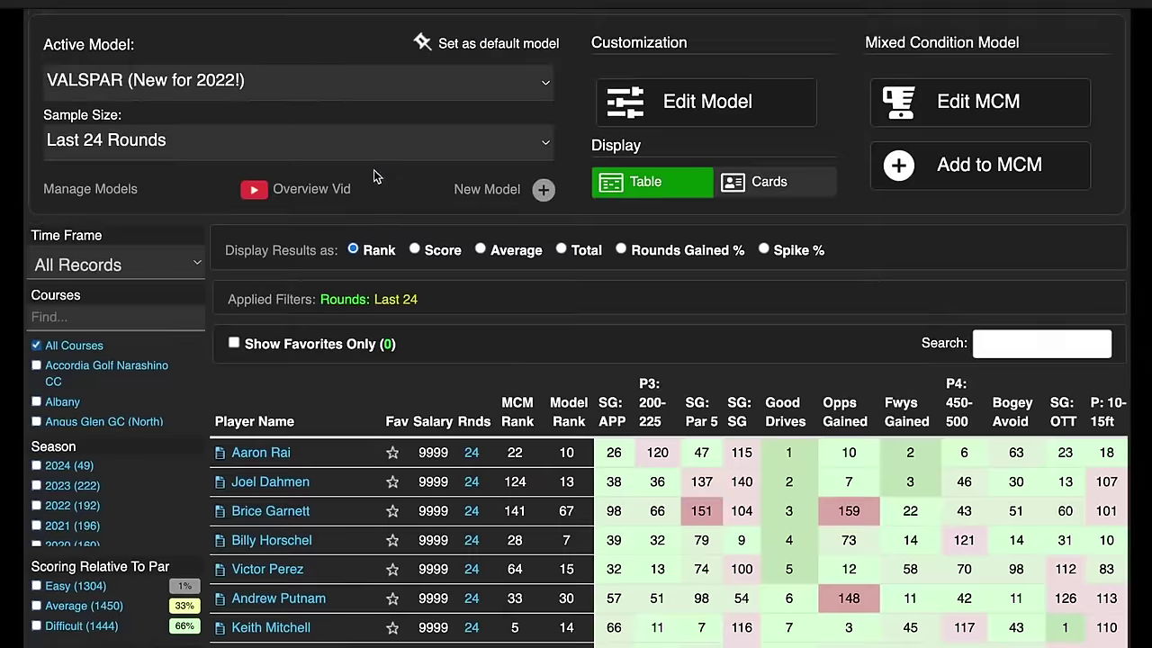
left_click(381, 101)
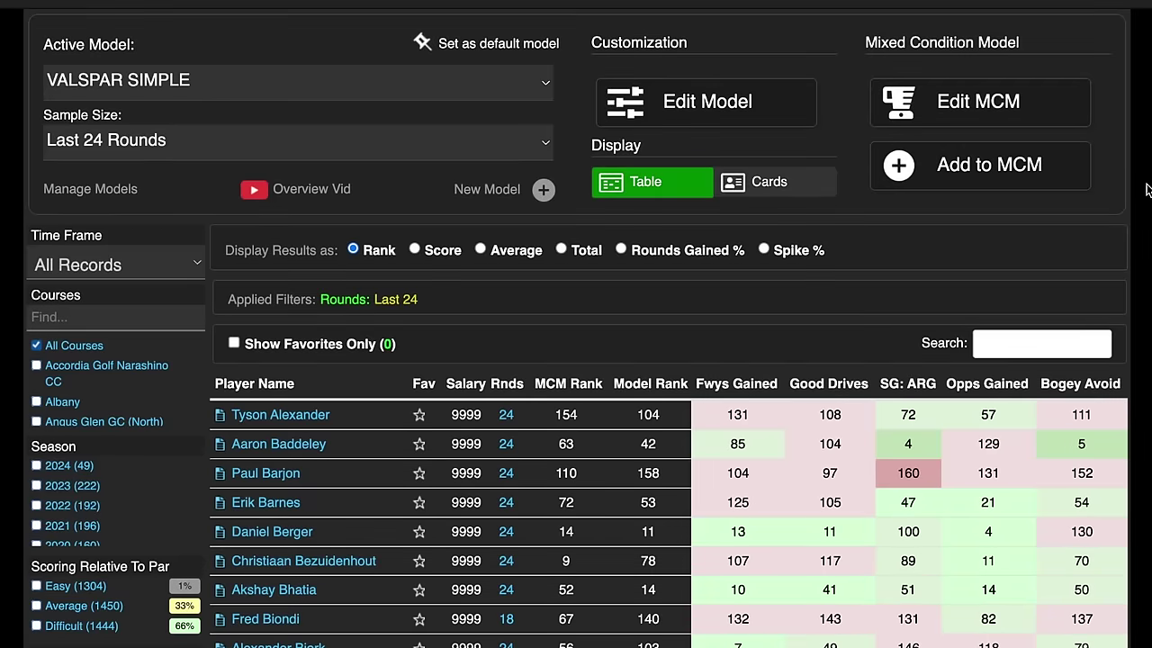
scroll(1147, 189, "down", 3)
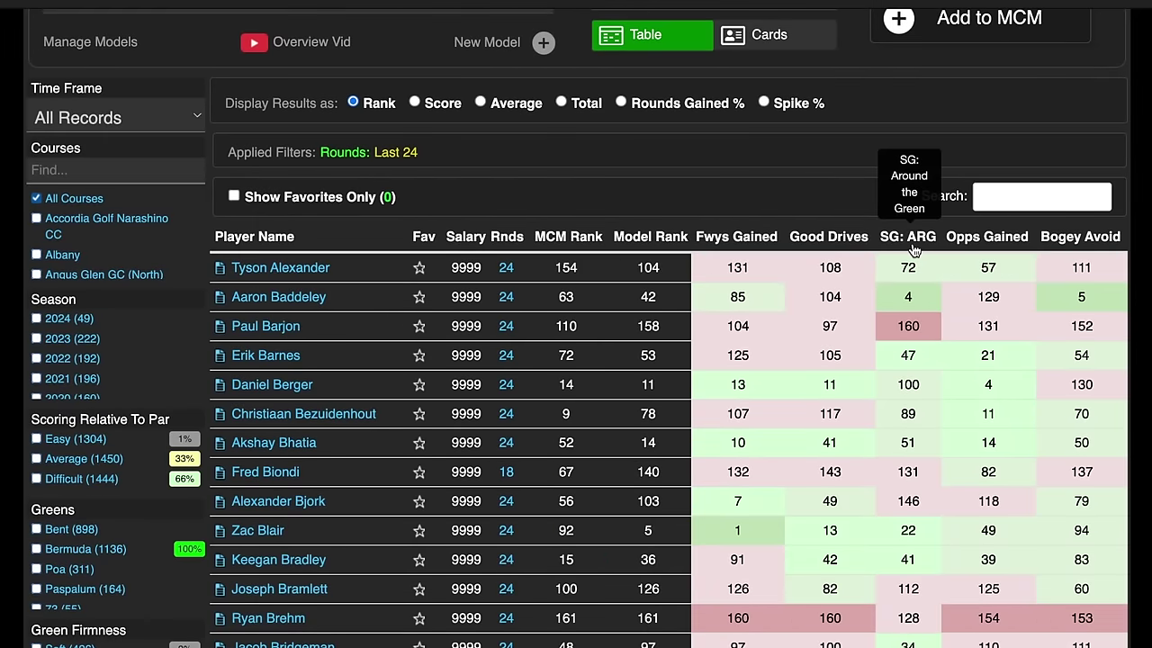
left_click(664, 236)
scroll(576, 360, "down", 3)
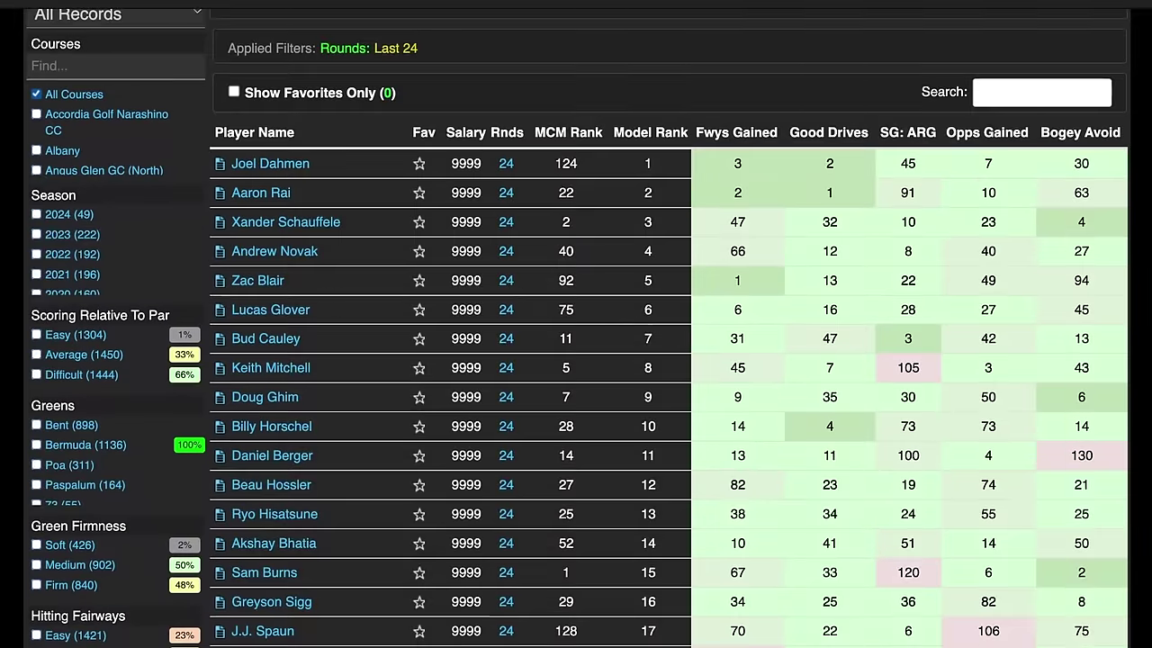
scroll(1037, 225, "down", 1)
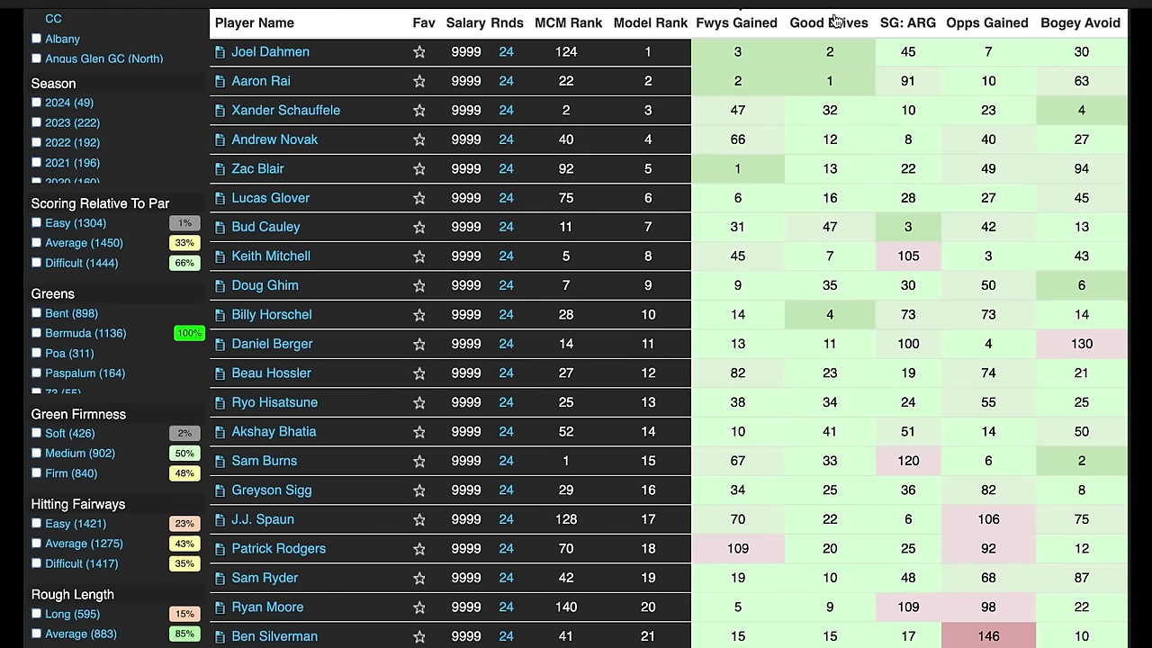
Open the VALSPAR SIMPLE model for editing and lower the Fwys Gained weight to 4%.
scroll(747, 174, "up", 7)
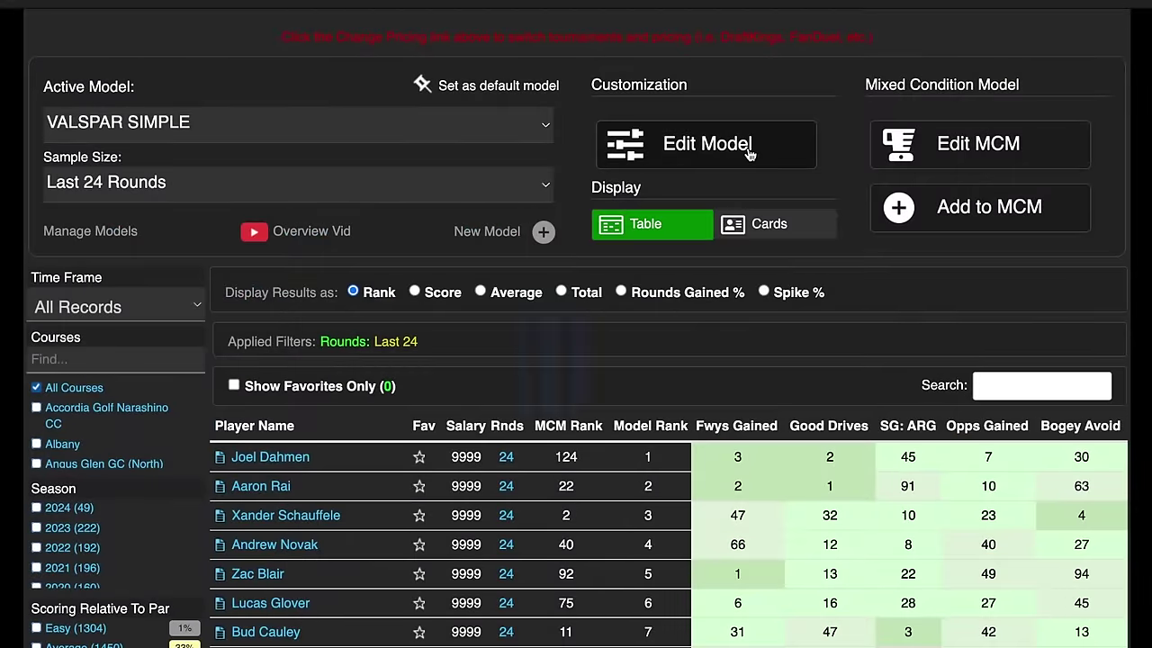
left_click(752, 148)
left_click_drag(539, 188, 505, 184)
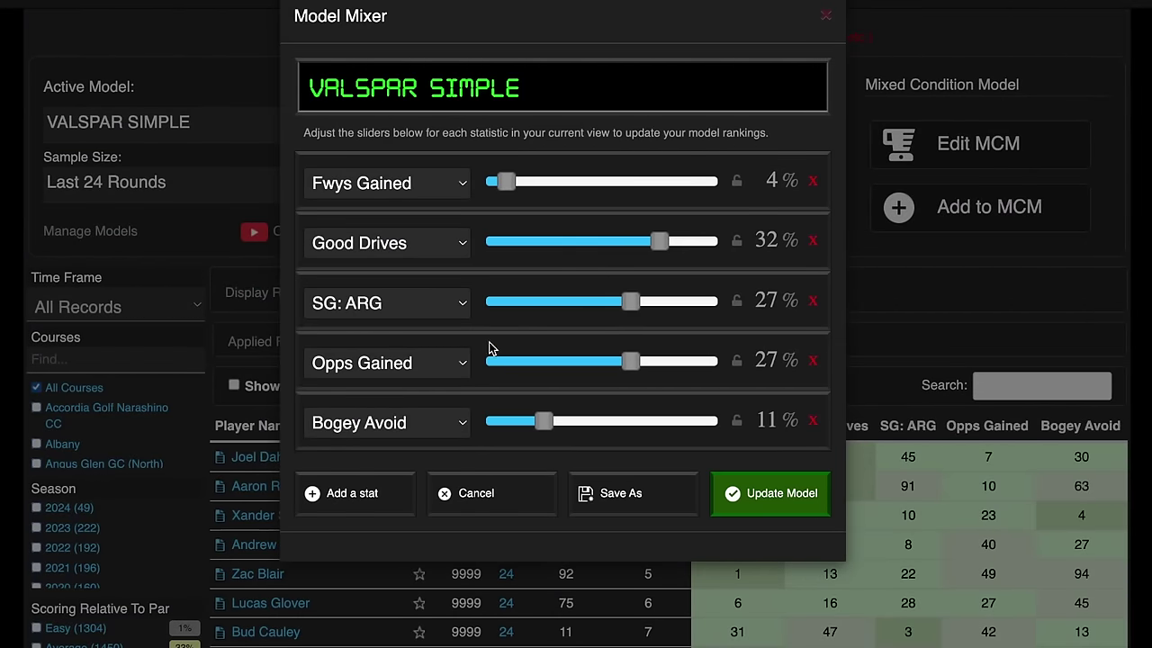
Add the Prox: 175-200 and Prox: 200+ stats to the VALSPAR SIMPLE model.
left_click(362, 497)
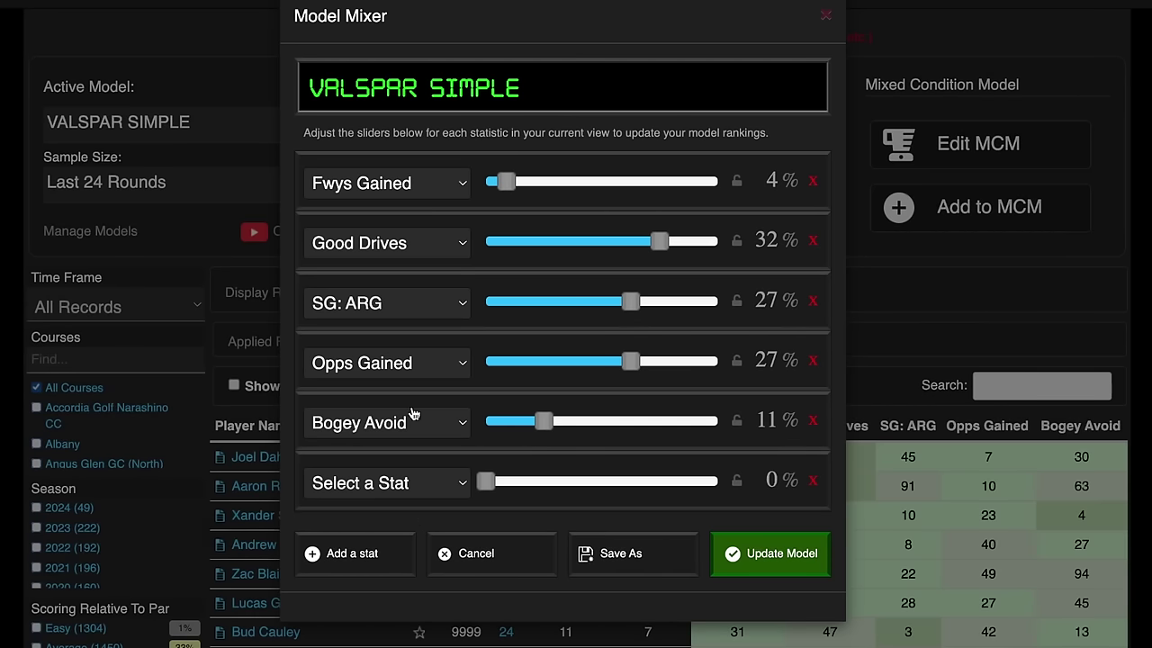
left_click(423, 465)
left_click(396, 553)
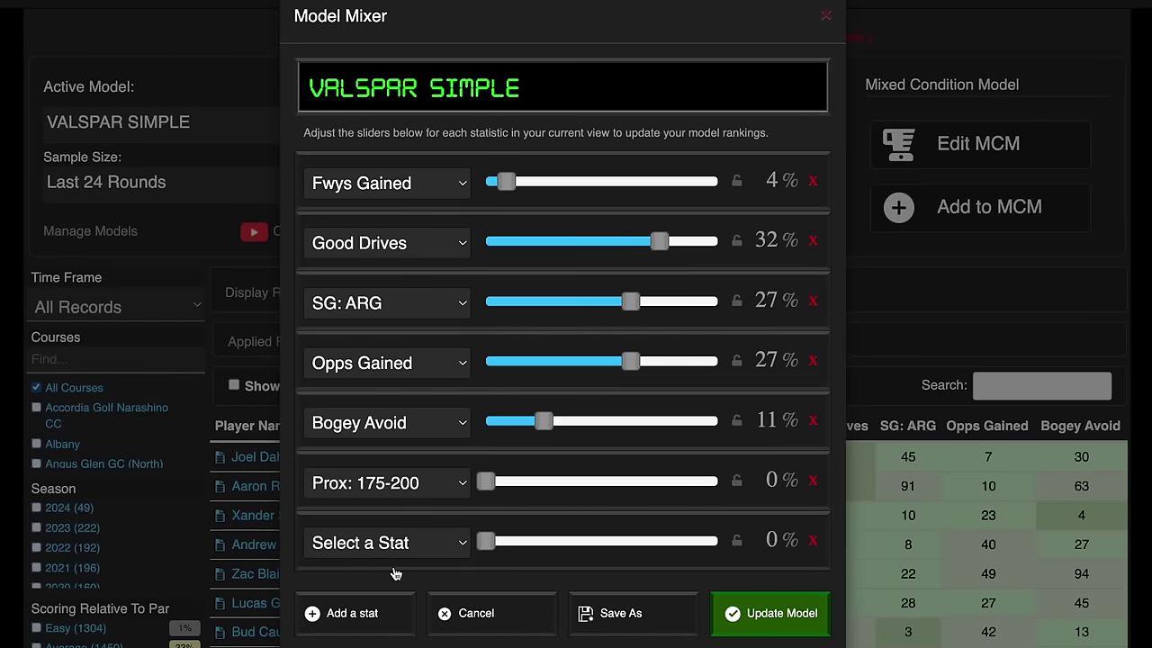
left_click(393, 549)
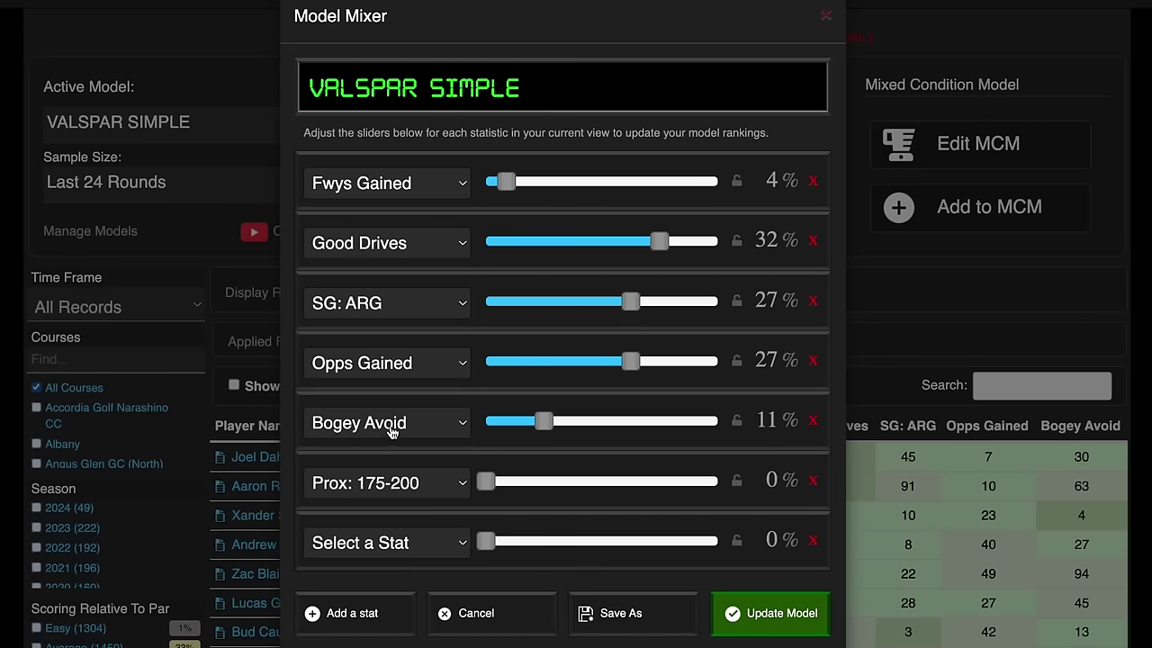
left_click(486, 474)
Weight Prox: 175-200 at 5%, Prox: 200+ at 6%, SG: ARG at 20% and Fwys Gained at 5%, and update the model.
left_click_drag(486, 481, 518, 482)
left_click_drag(487, 544, 519, 541)
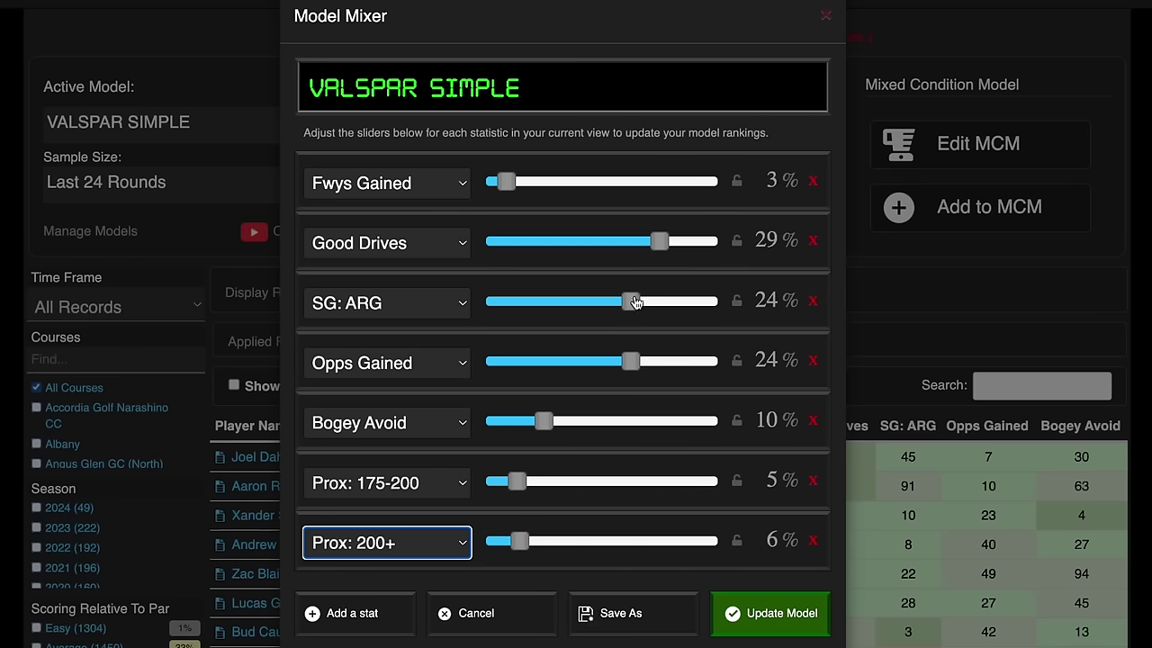
left_click_drag(633, 303, 600, 301)
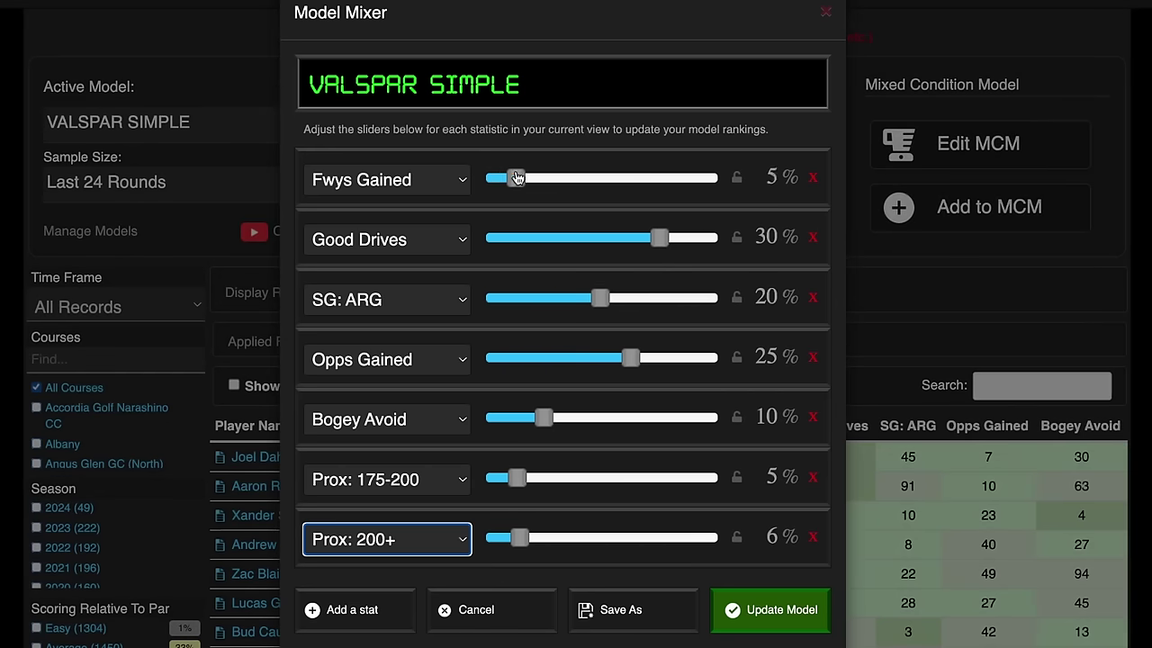
left_click(803, 610)
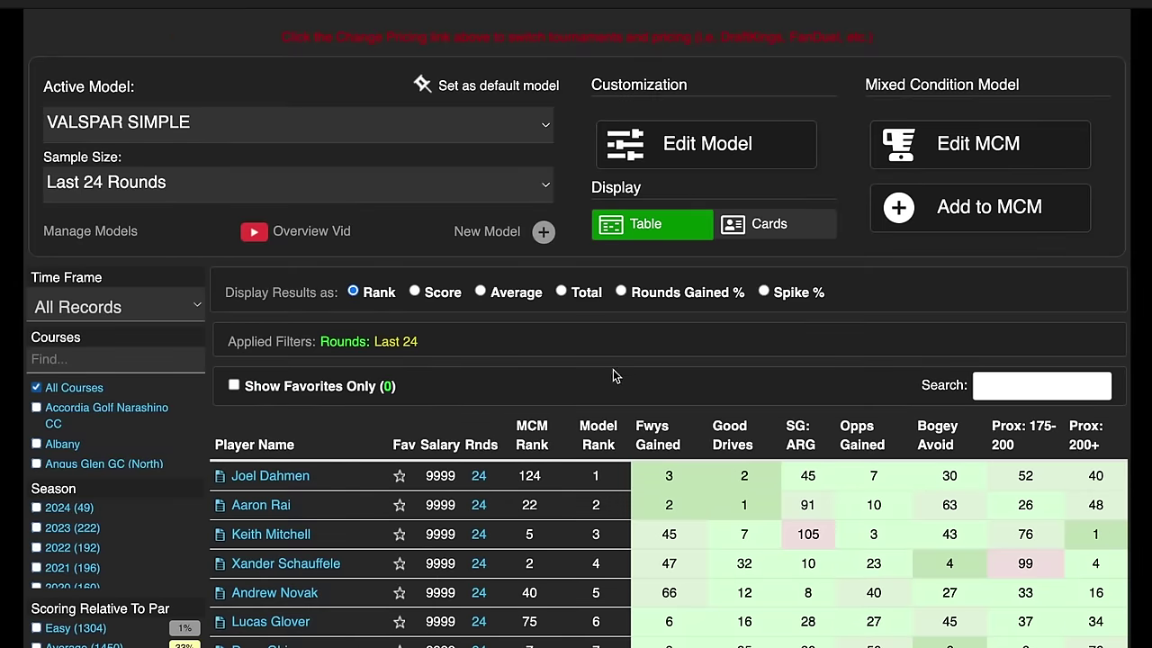
scroll(830, 310, "down", 2)
scroll(897, 306, "down", 1)
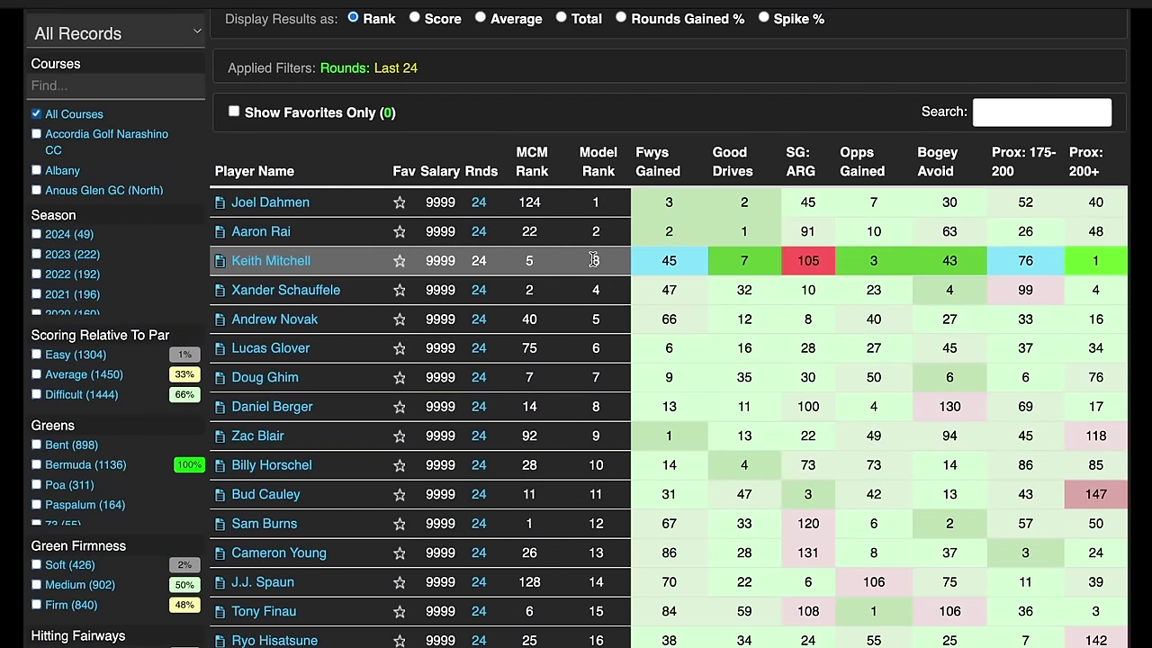
scroll(601, 259, "down", 1)
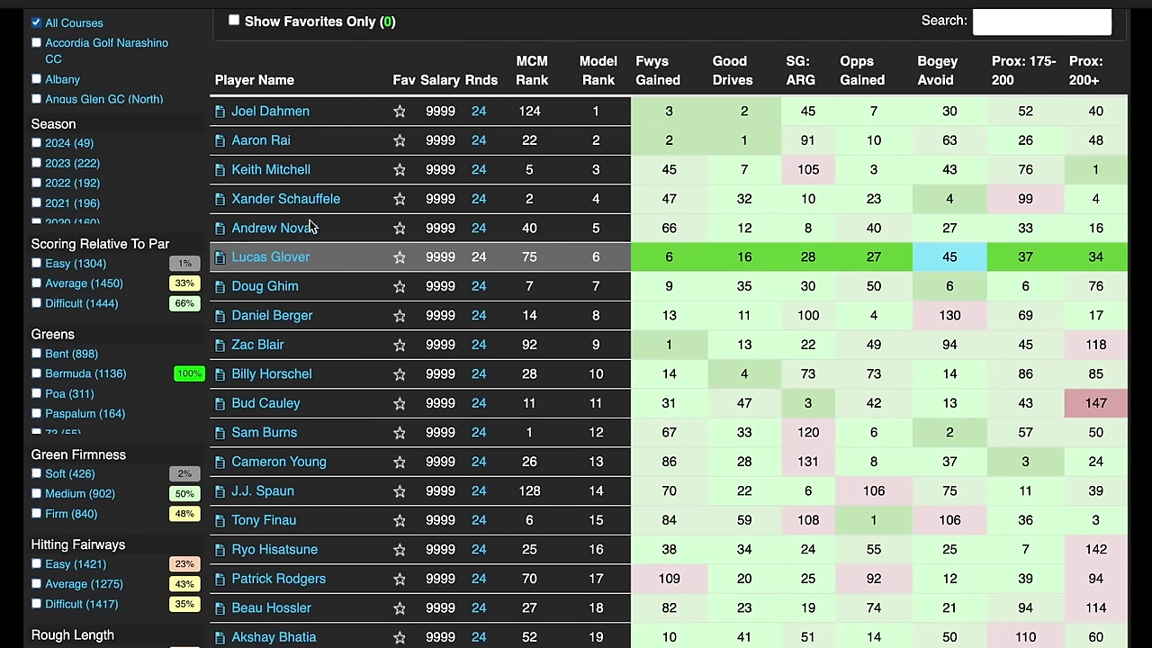
triple_click(344, 177)
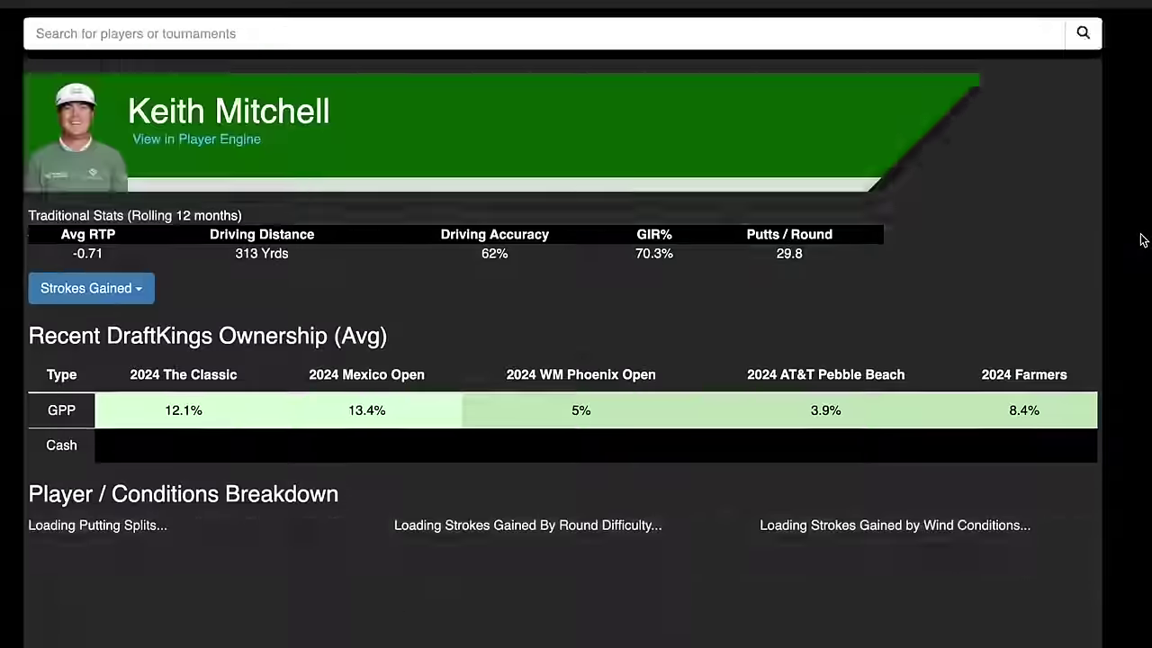
scroll(1139, 240, "down", 15)
scroll(1139, 245, "down", 1)
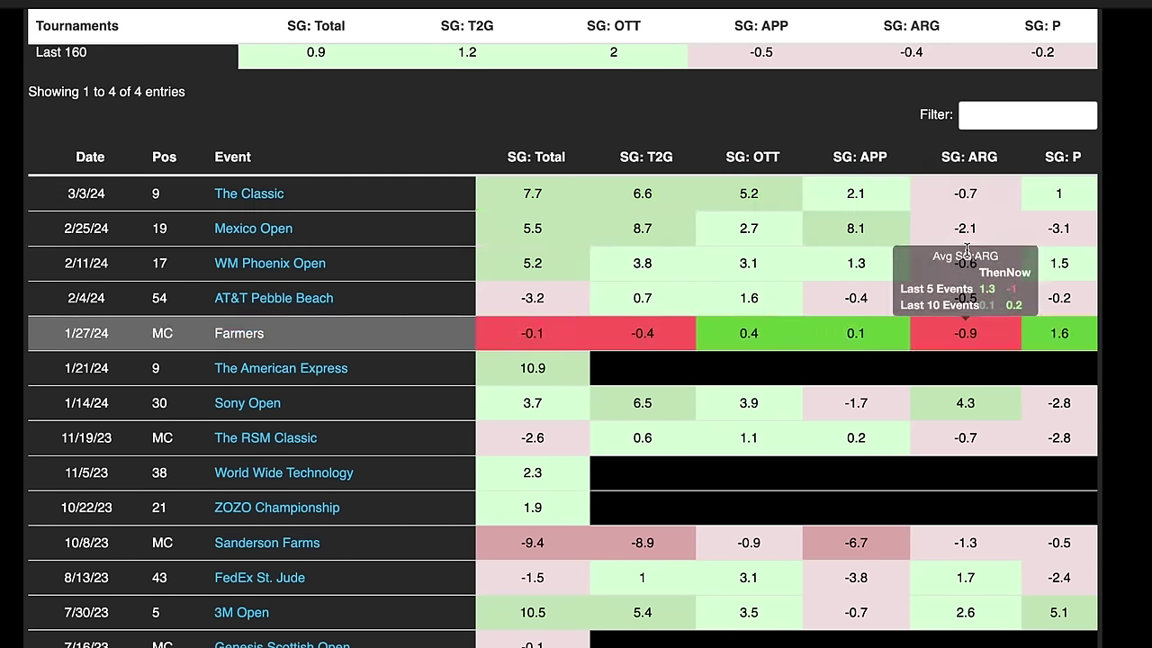
left_click(1004, 126)
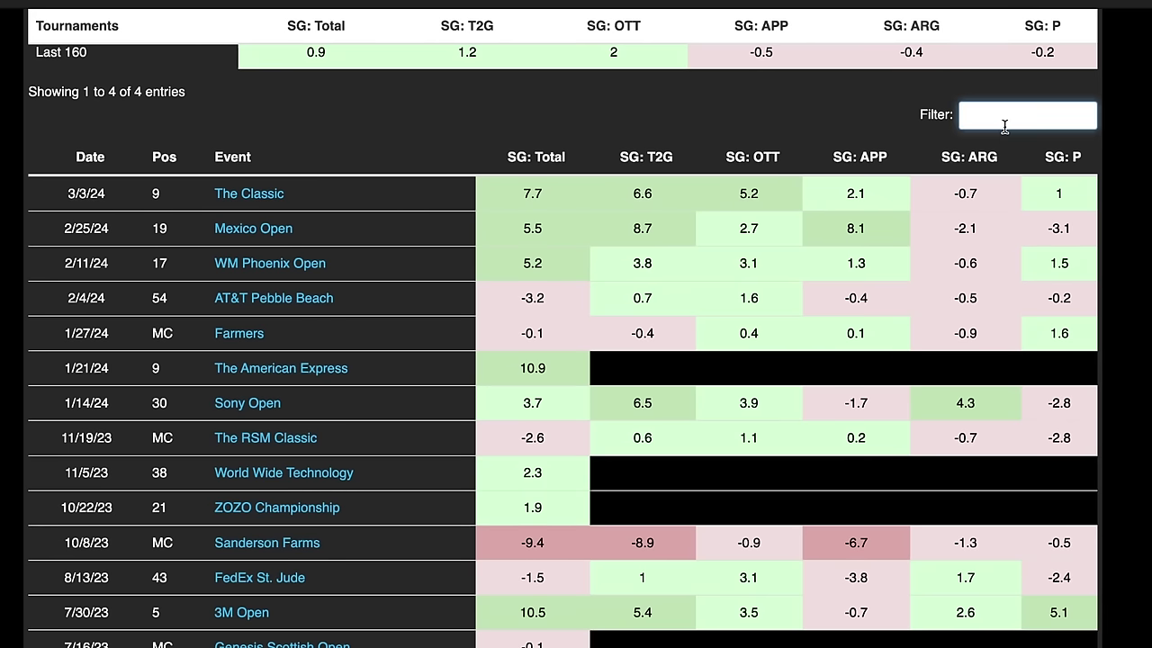
type("val")
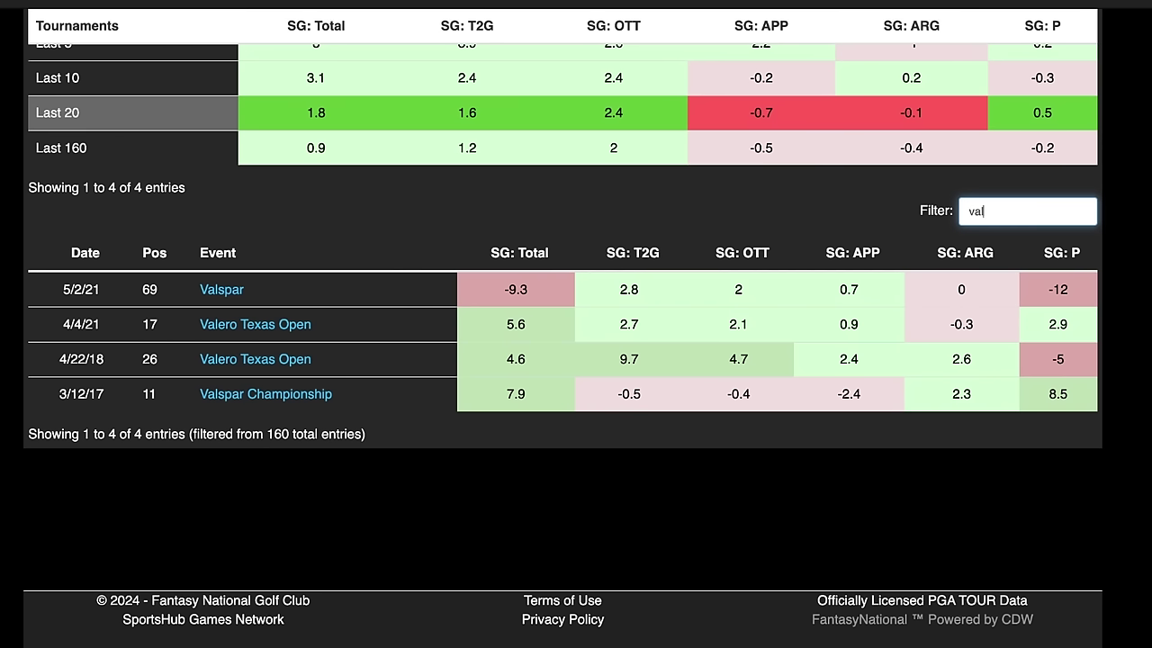
key("ctrl+a")
key("BackSpace")
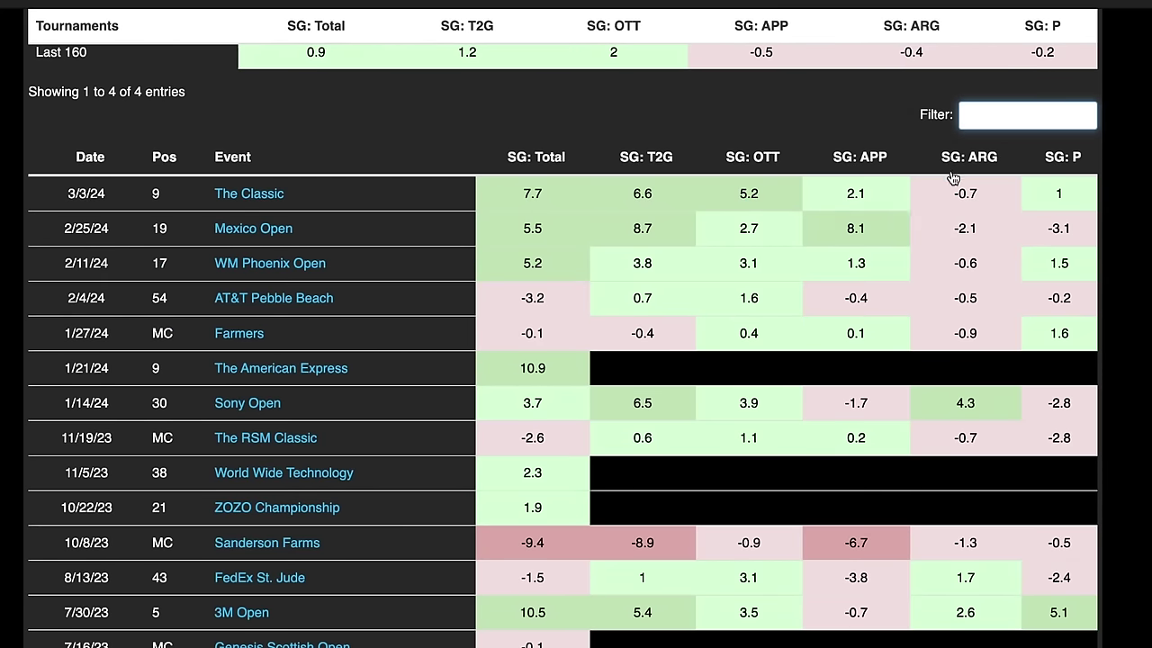
scroll(801, 200, "up", 1)
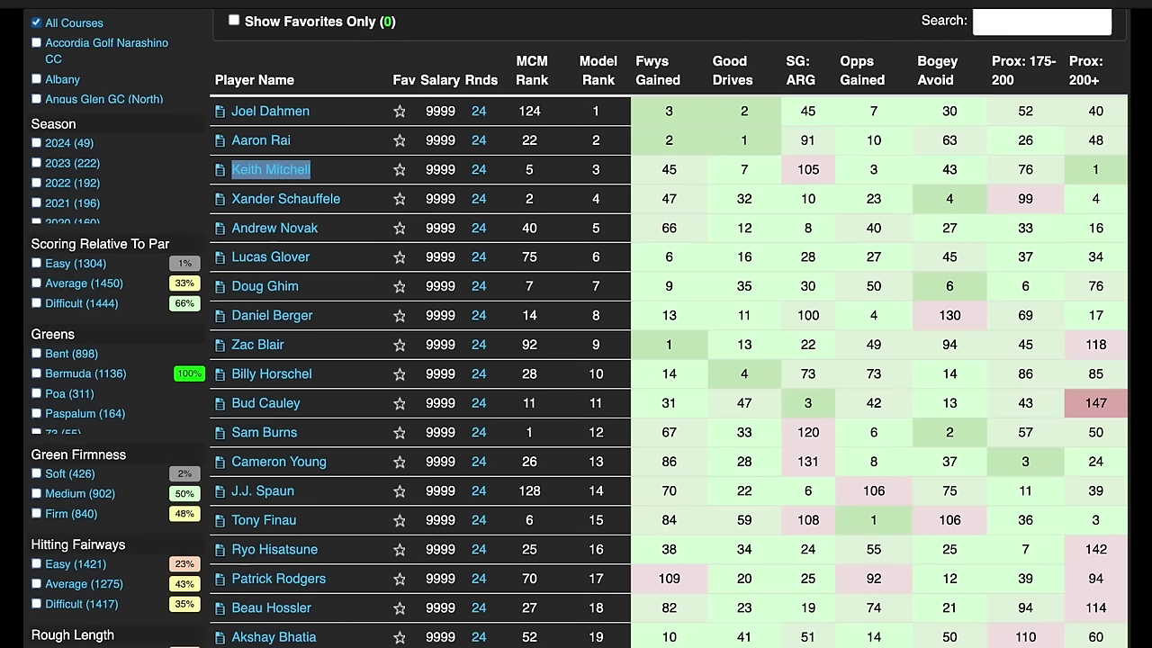
scroll(1149, 120, "down", 1)
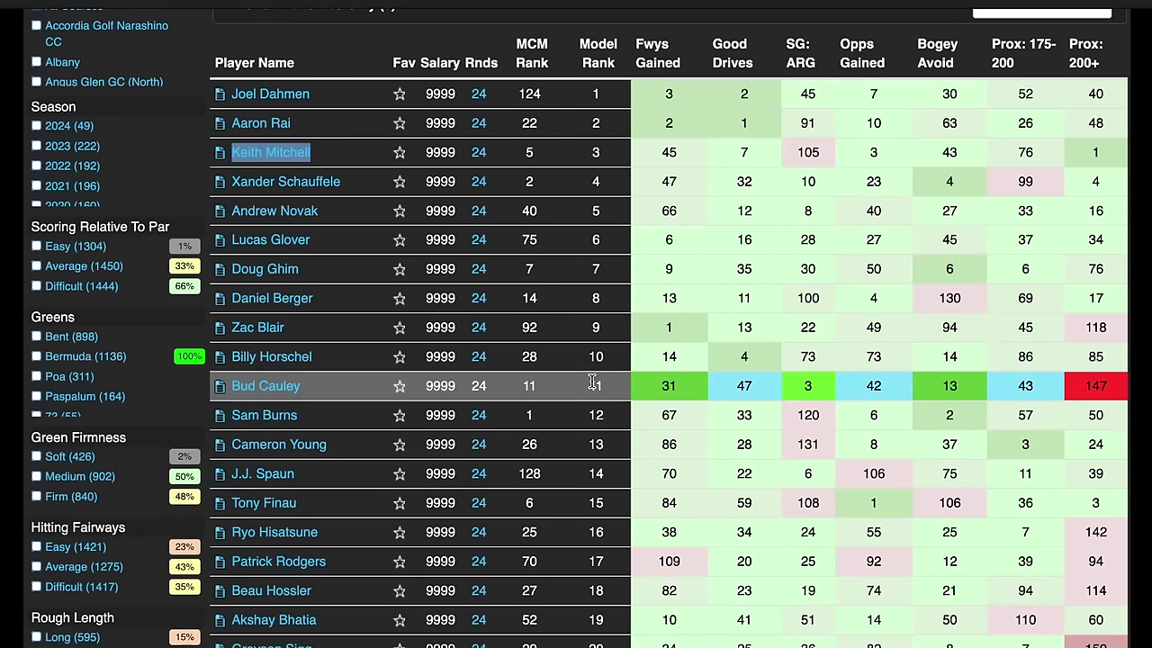
triple_click(279, 387)
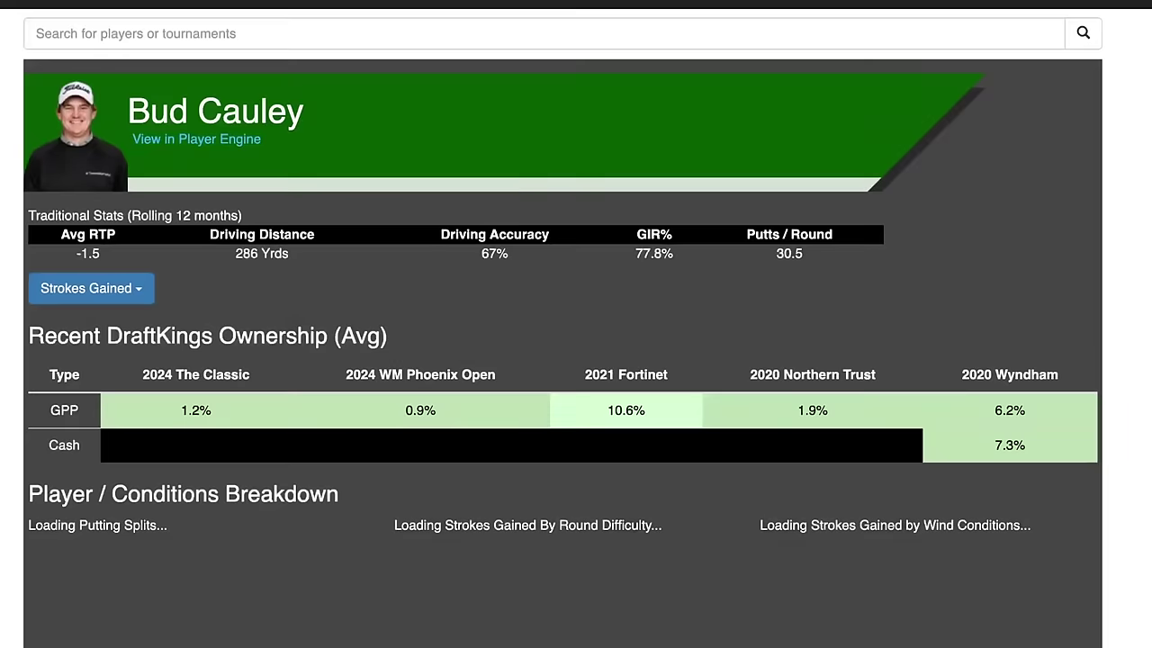
scroll(1147, 133, "down", 10)
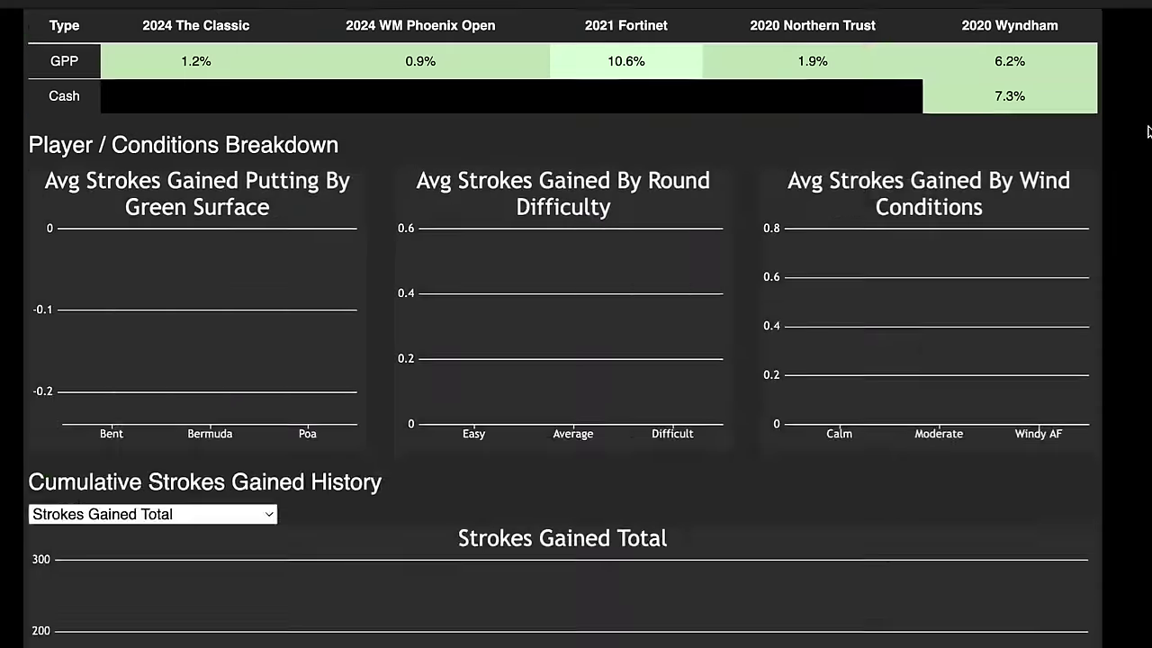
scroll(1147, 133, "up", 1)
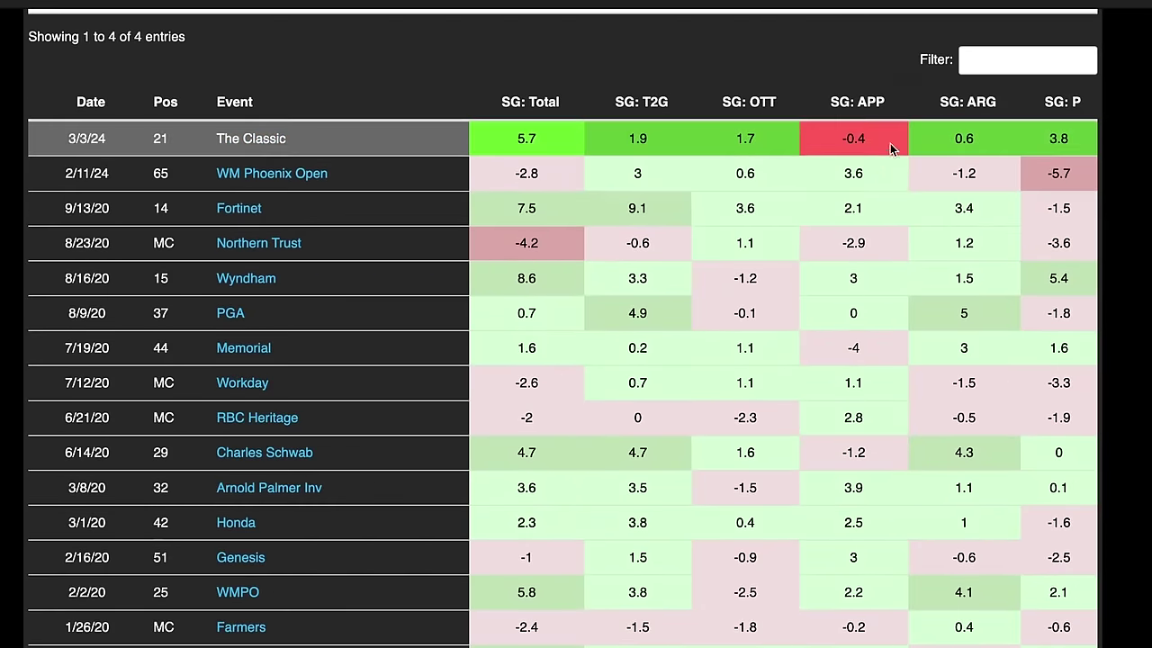
Review Bud Cauley's event history, including a filter for "val", clear the filter and return to the field table.
mouse_move(853, 171)
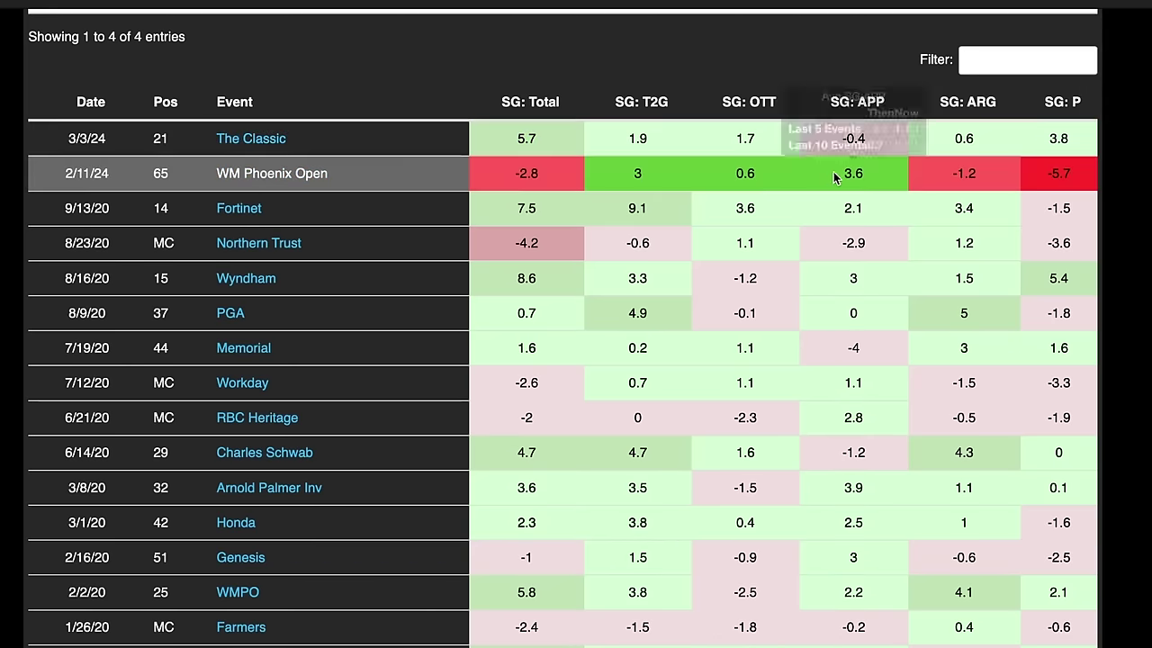
scroll(750, 179, "down", 6)
scroll(752, 274, "down", 4)
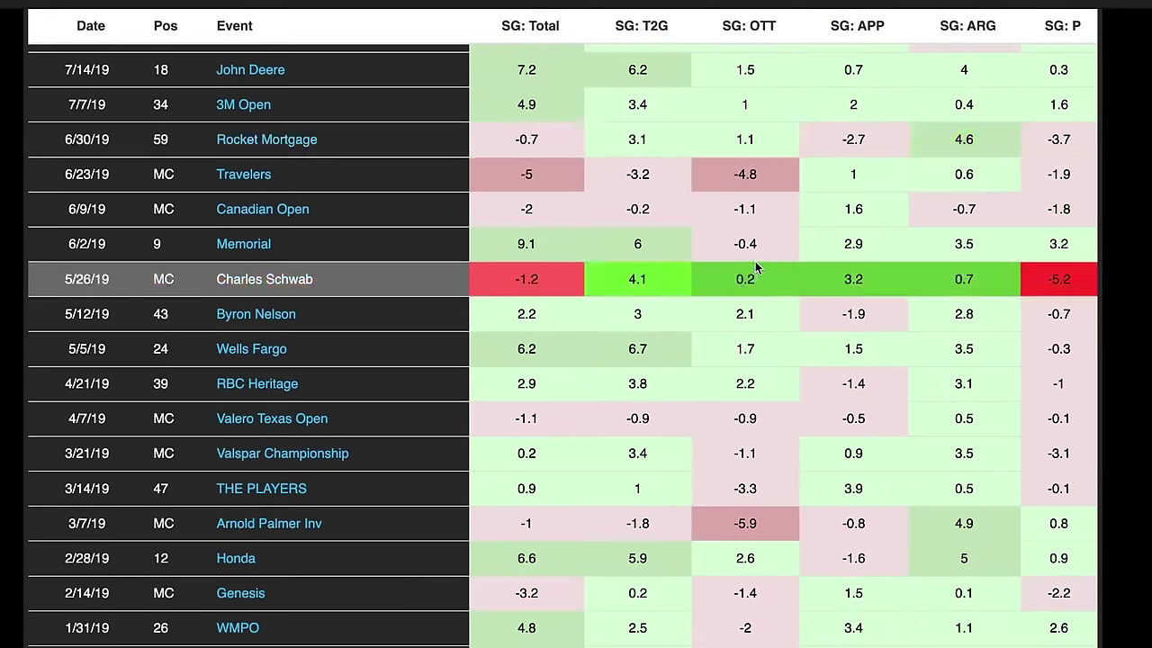
scroll(752, 273, "up", 10)
scroll(837, 155, "down", 1)
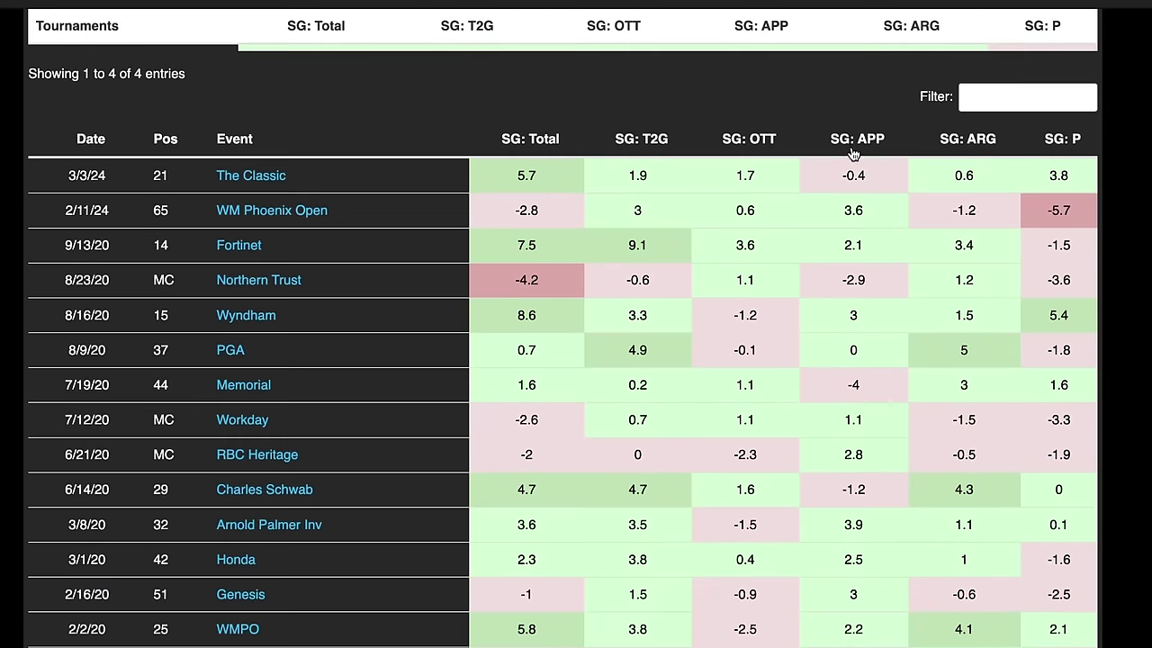
left_click(997, 99)
type("val")
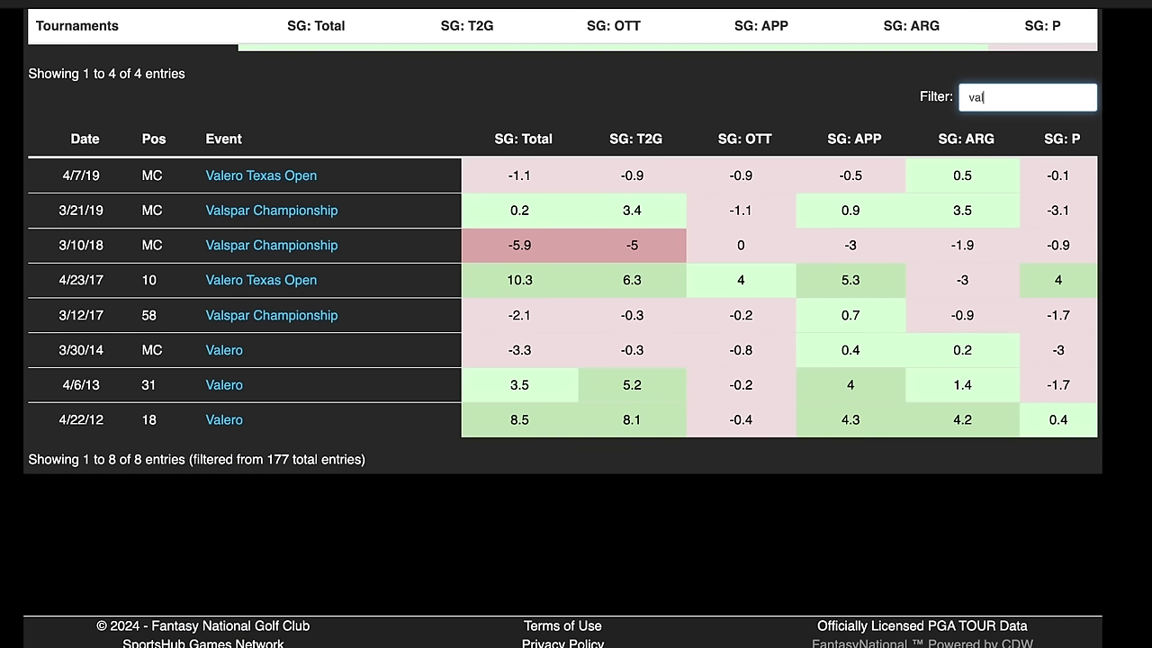
key("BackSpace")
key("BackSpace")
key("BackSpace")
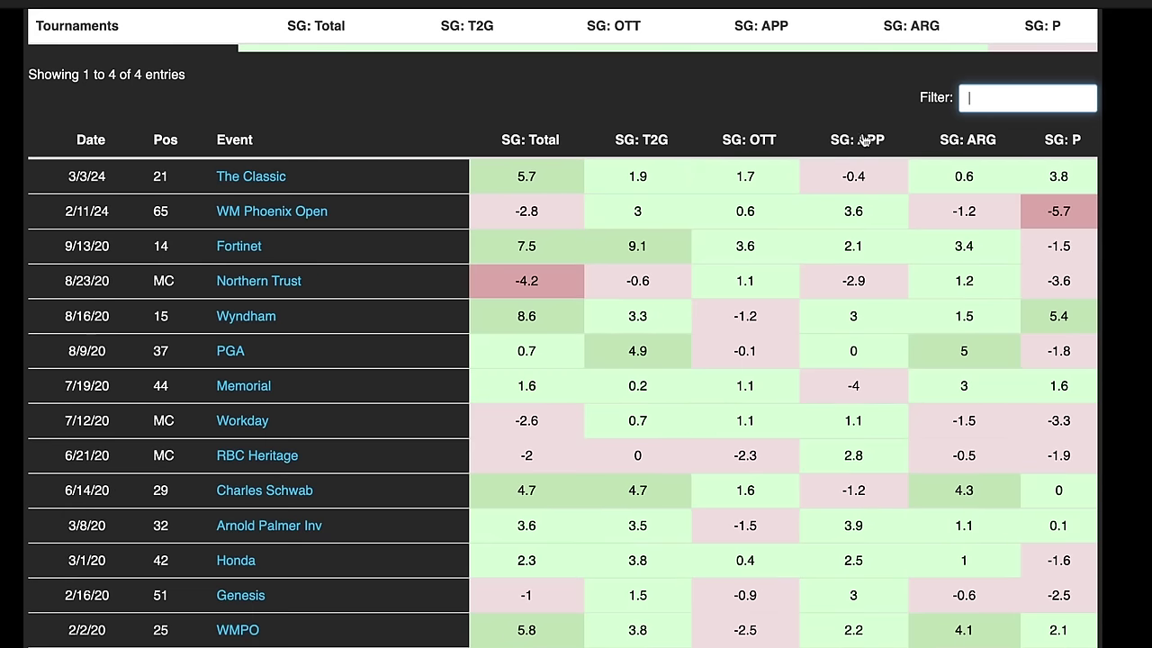
key("Escape")
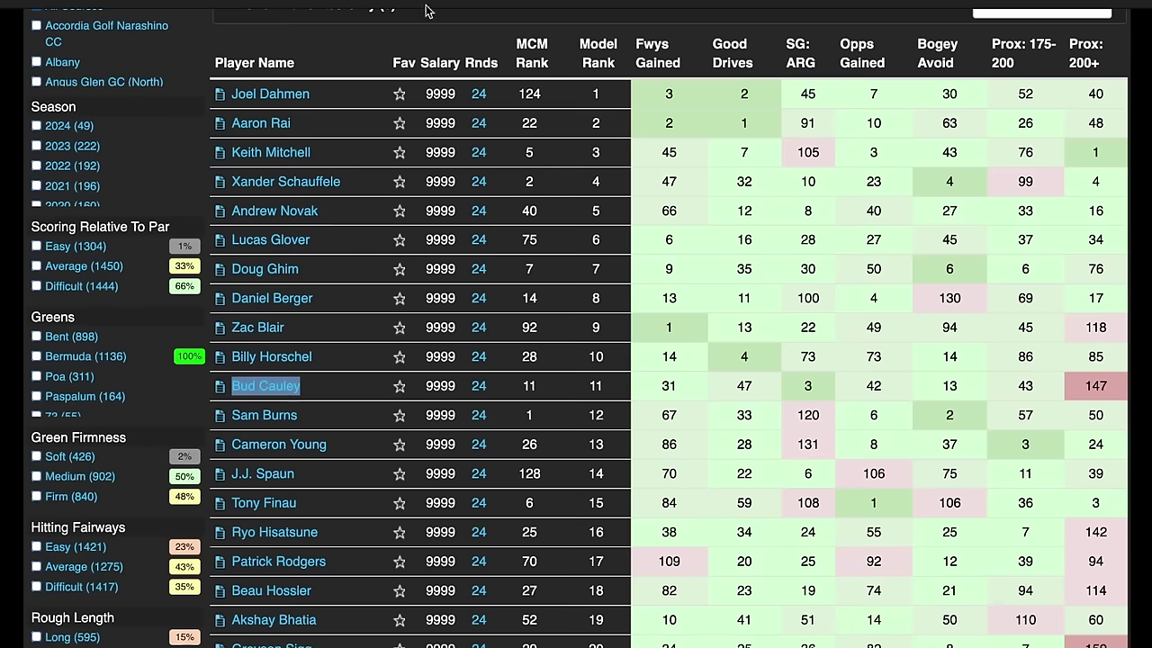
Examine the adjusted model rankings down the field table, comparing Doug Ghim, Victor Perez and other golfers across the weighted stats.
mouse_move(900, 279)
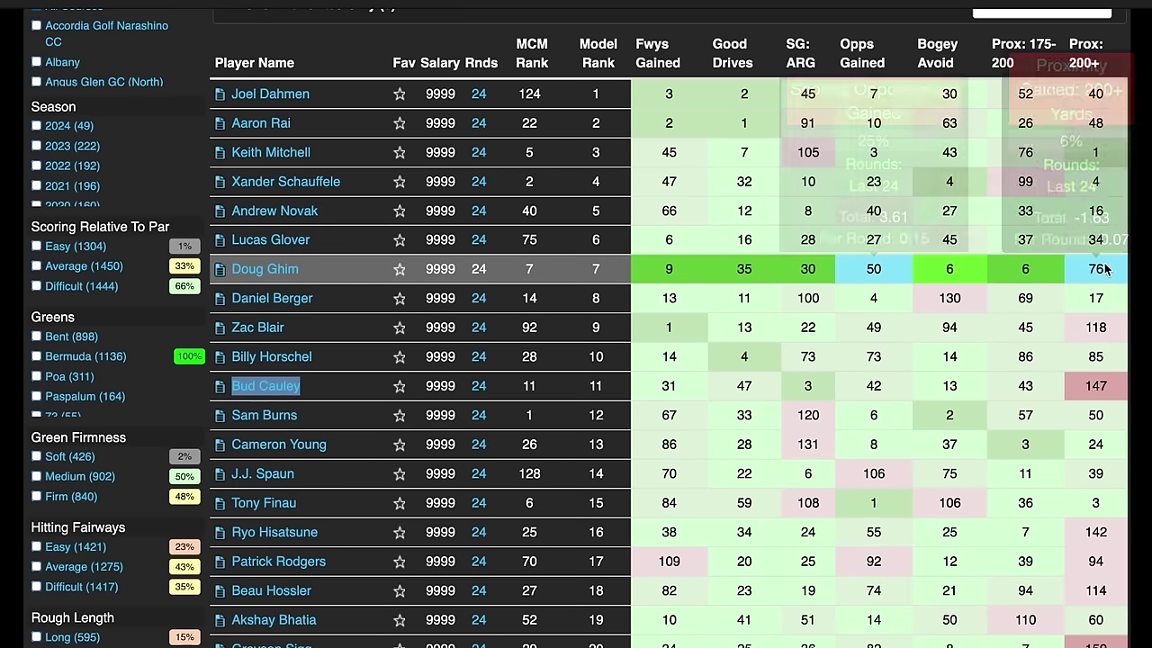
scroll(1138, 263, "down", 1)
scroll(1139, 264, "down", 3)
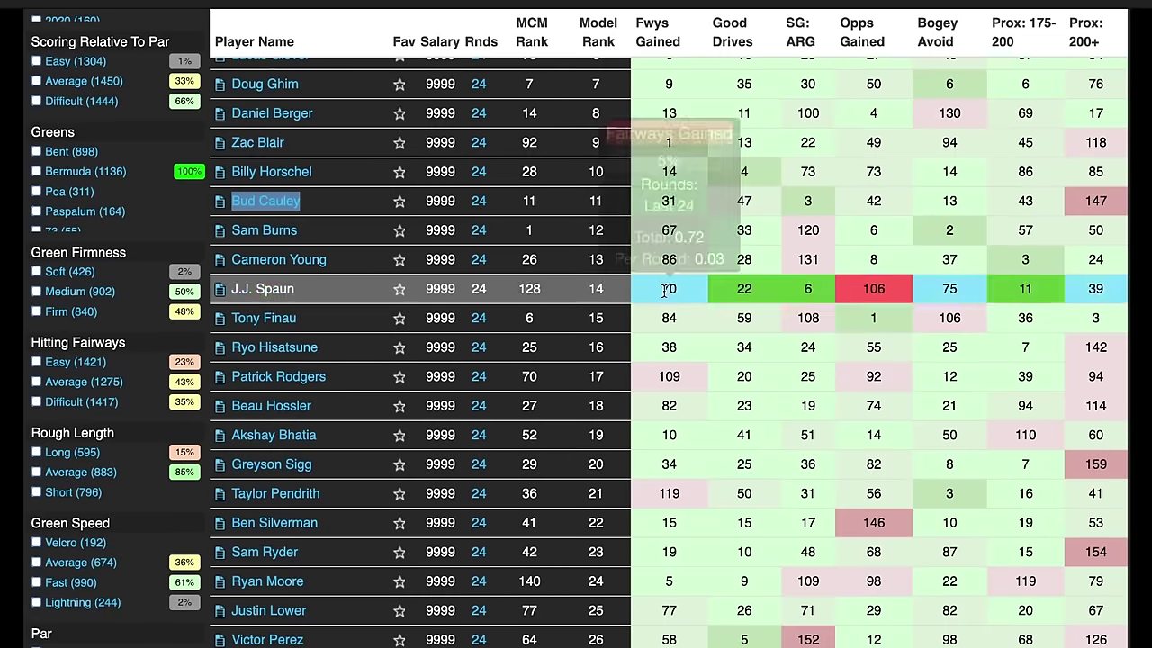
scroll(594, 312, "down", 1)
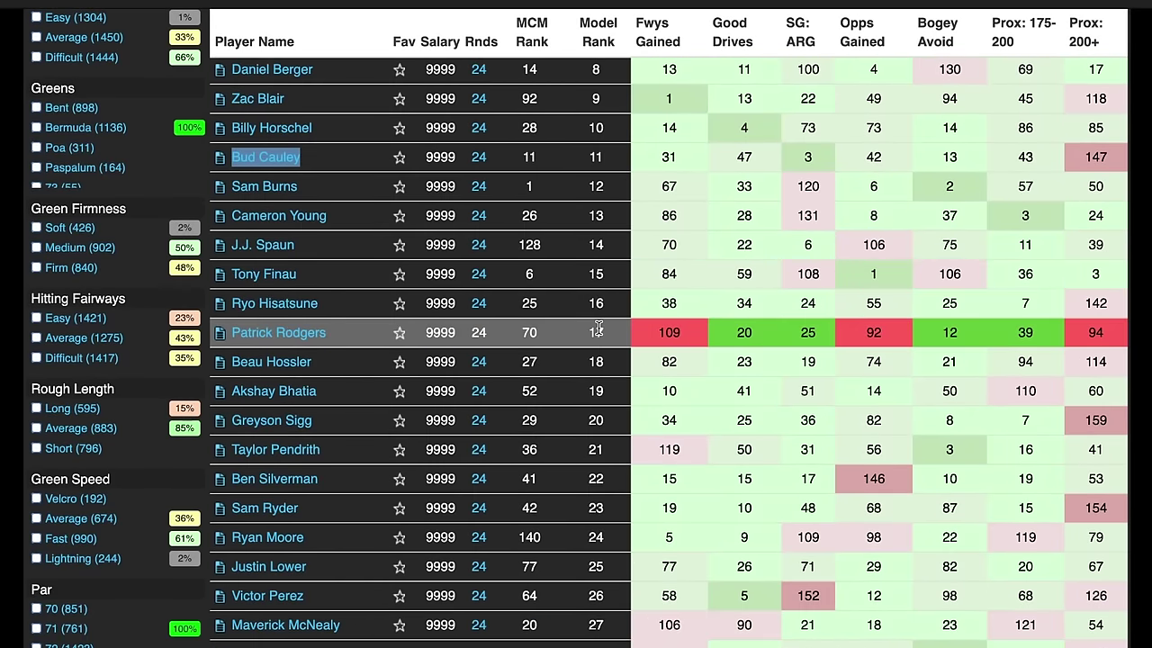
scroll(598, 320, "down", 1)
scroll(602, 332, "down", 1)
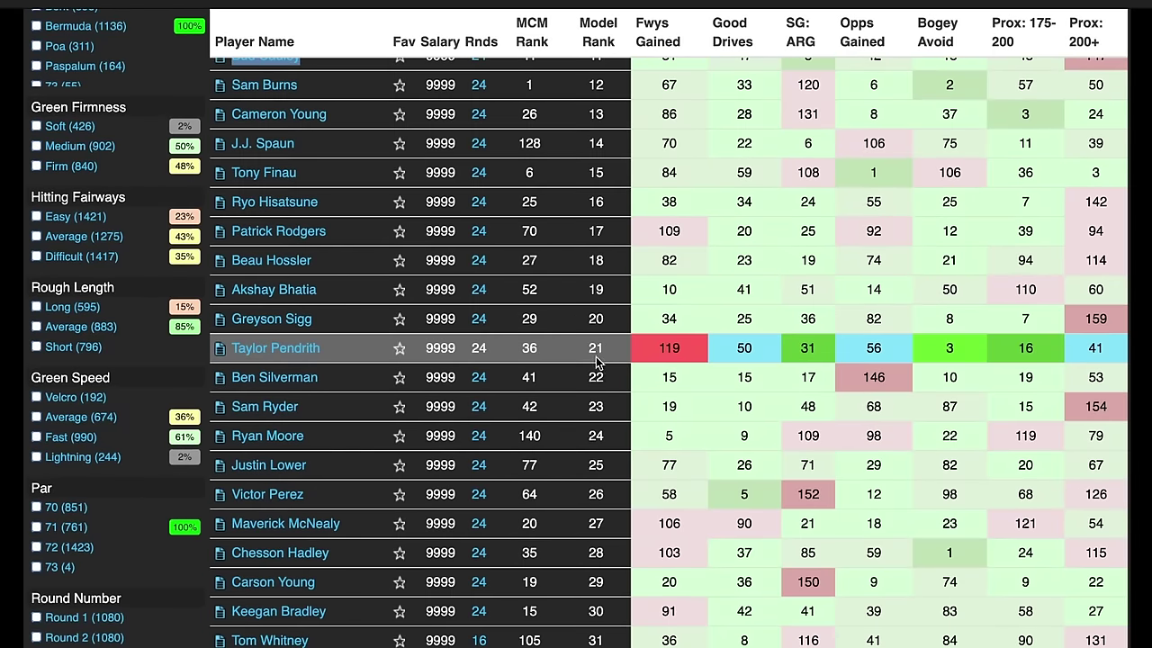
scroll(598, 352, "down", 5)
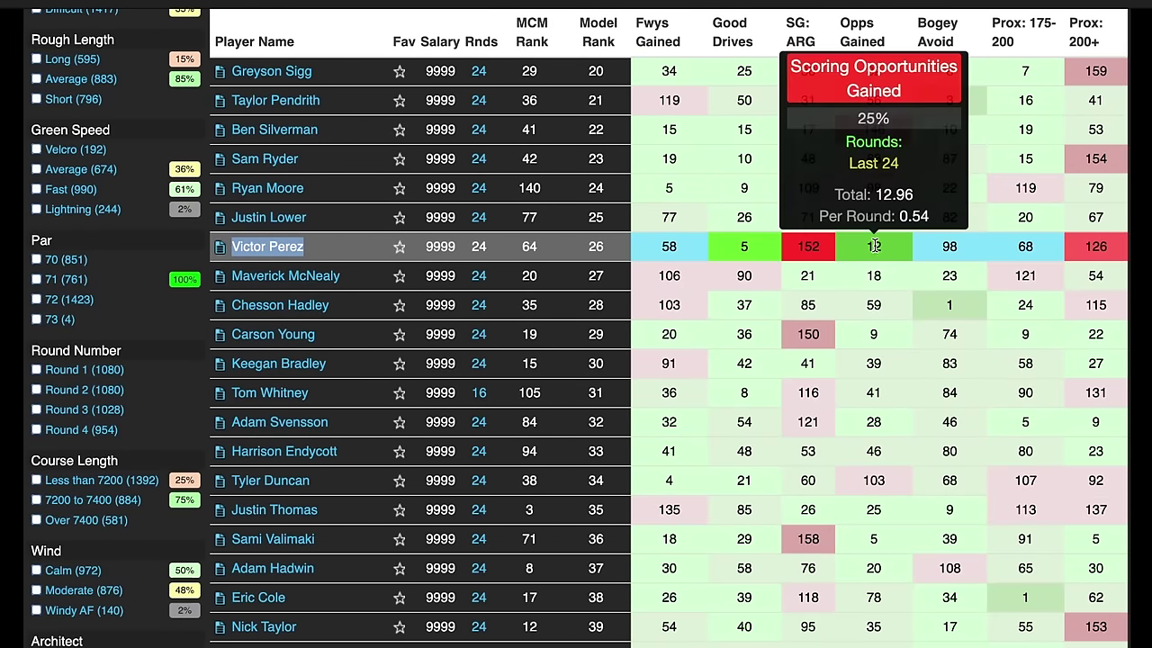
mouse_move(804, 241)
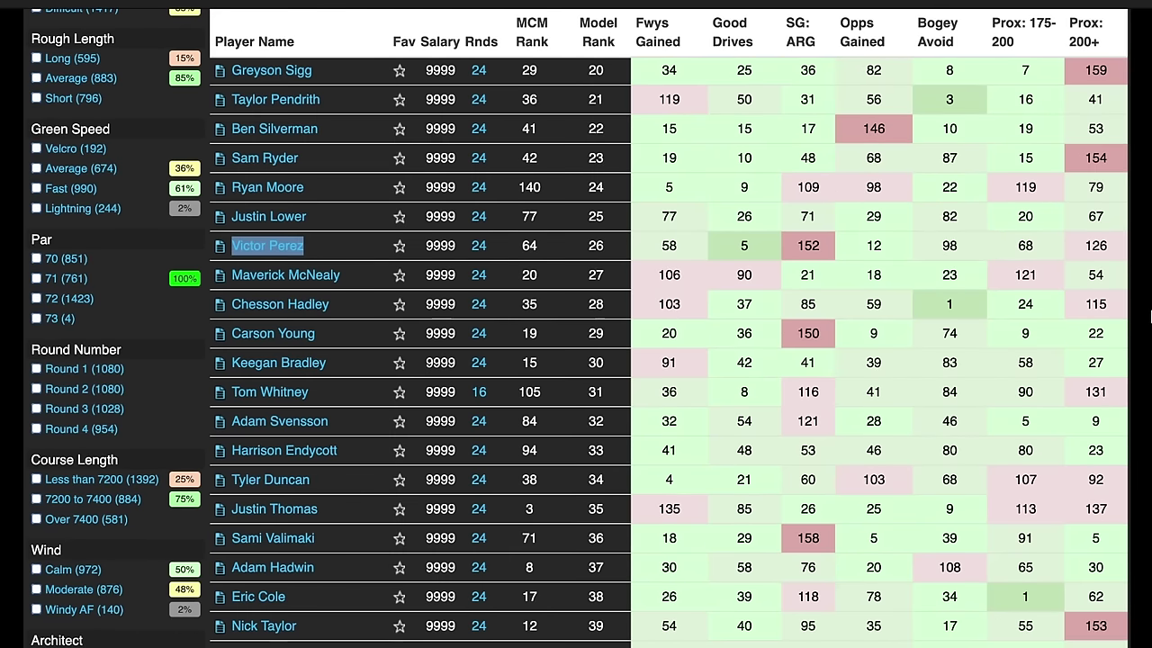
scroll(1150, 315, "down", 3)
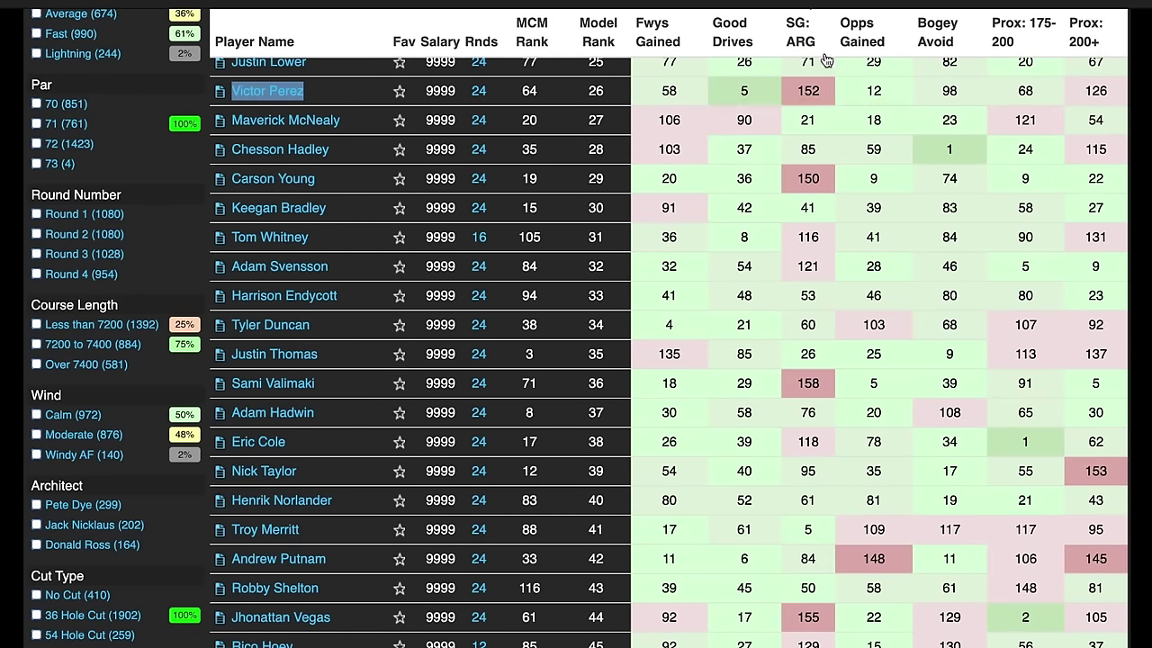
scroll(810, 117, "up", 3)
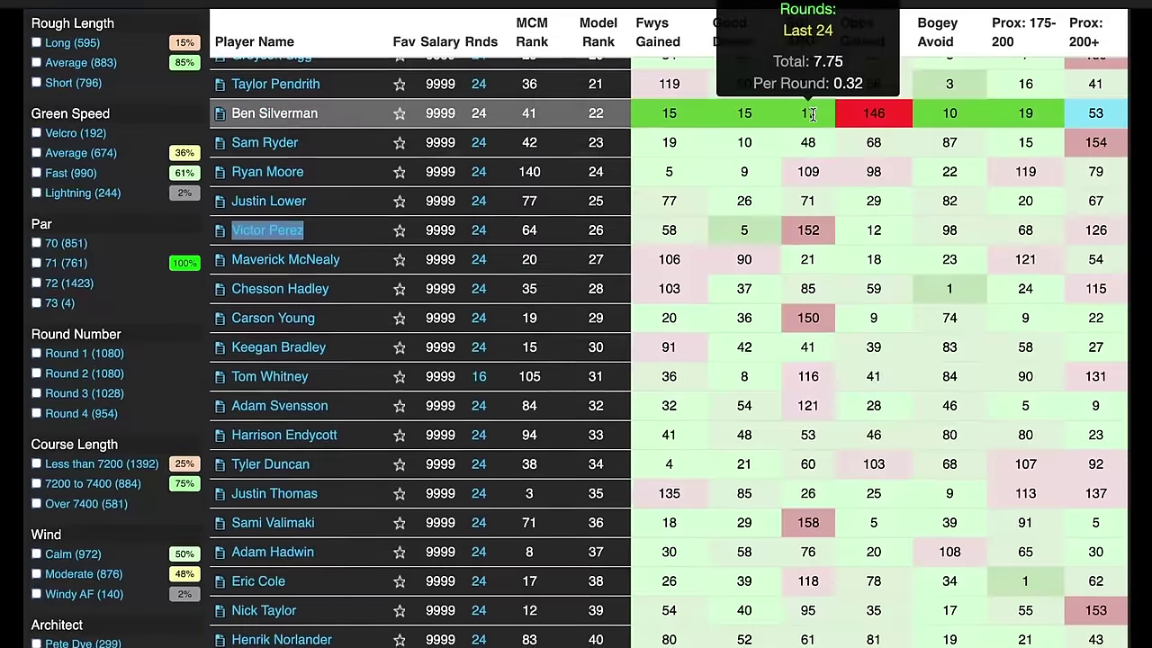
scroll(812, 113, "up", 10)
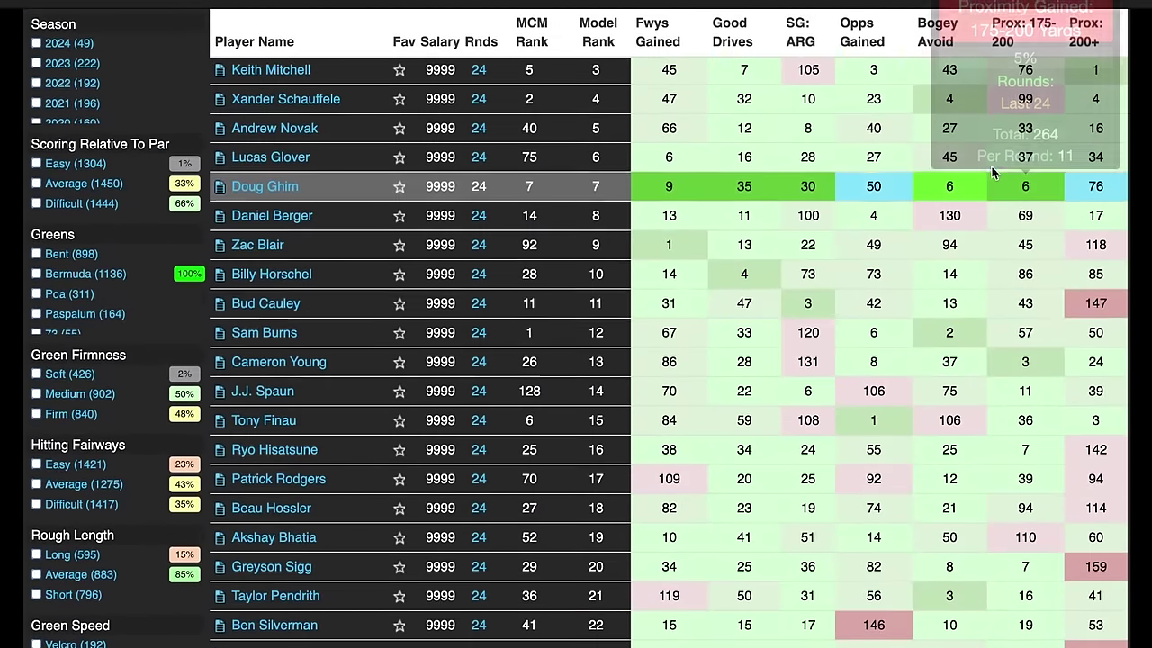
scroll(937, 307, "up", 2)
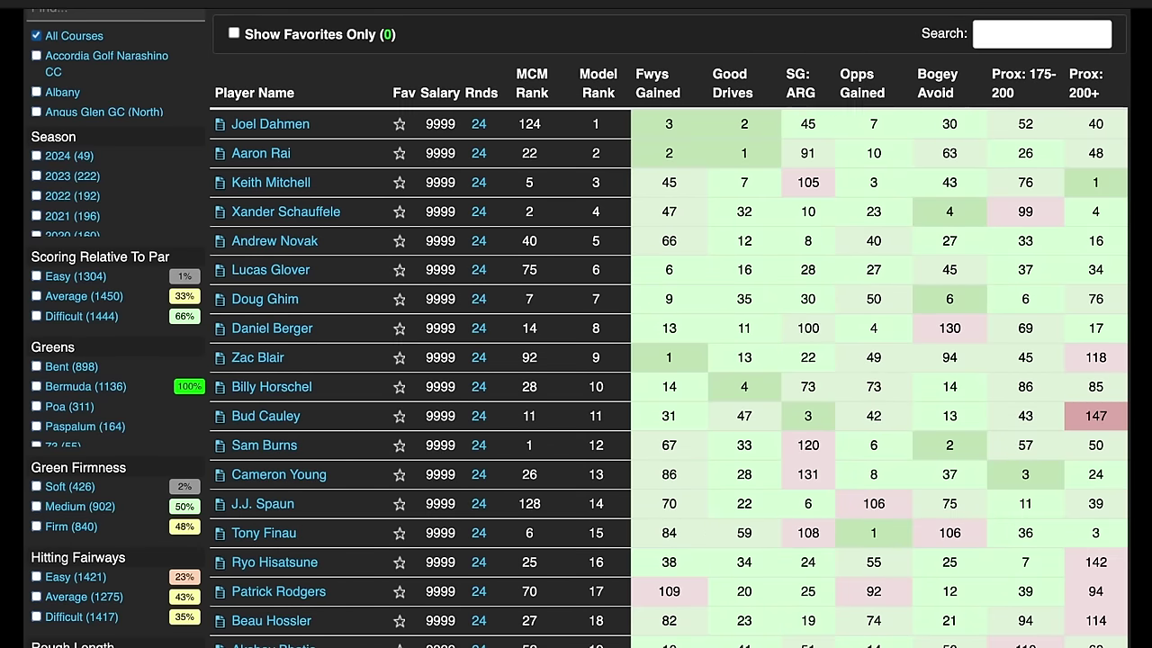
Sort the field table by SG: ARG and compare the top around-the-green players' ranks in the other stats.
left_click(800, 83)
scroll(576, 324, "down", 1)
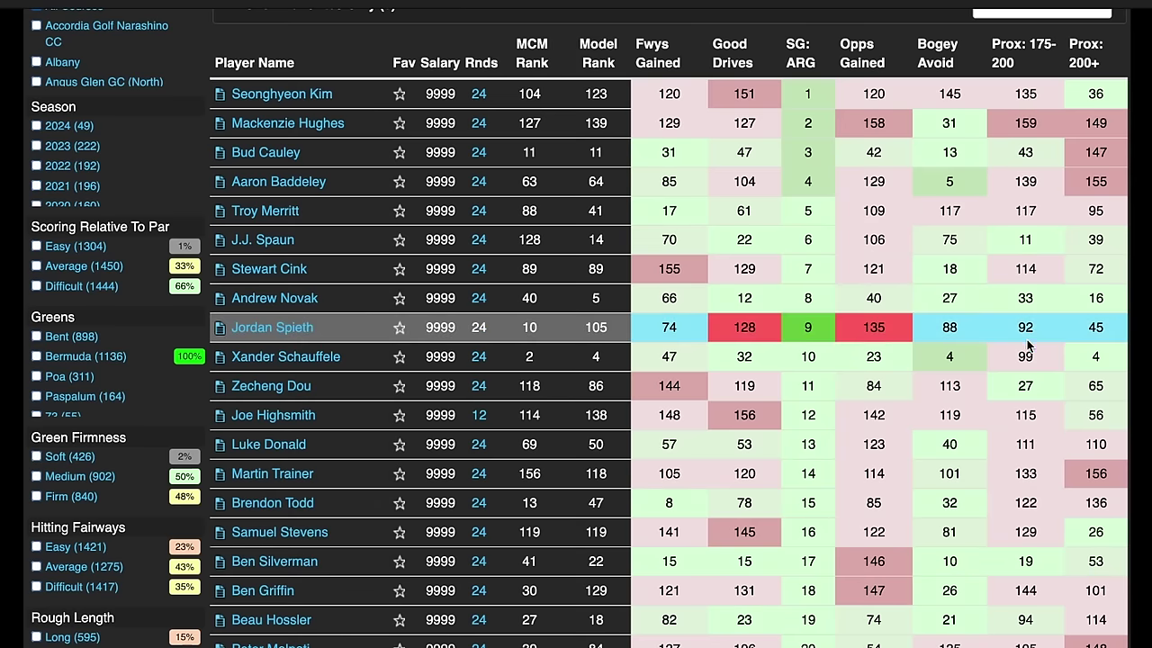
mouse_move(970, 88)
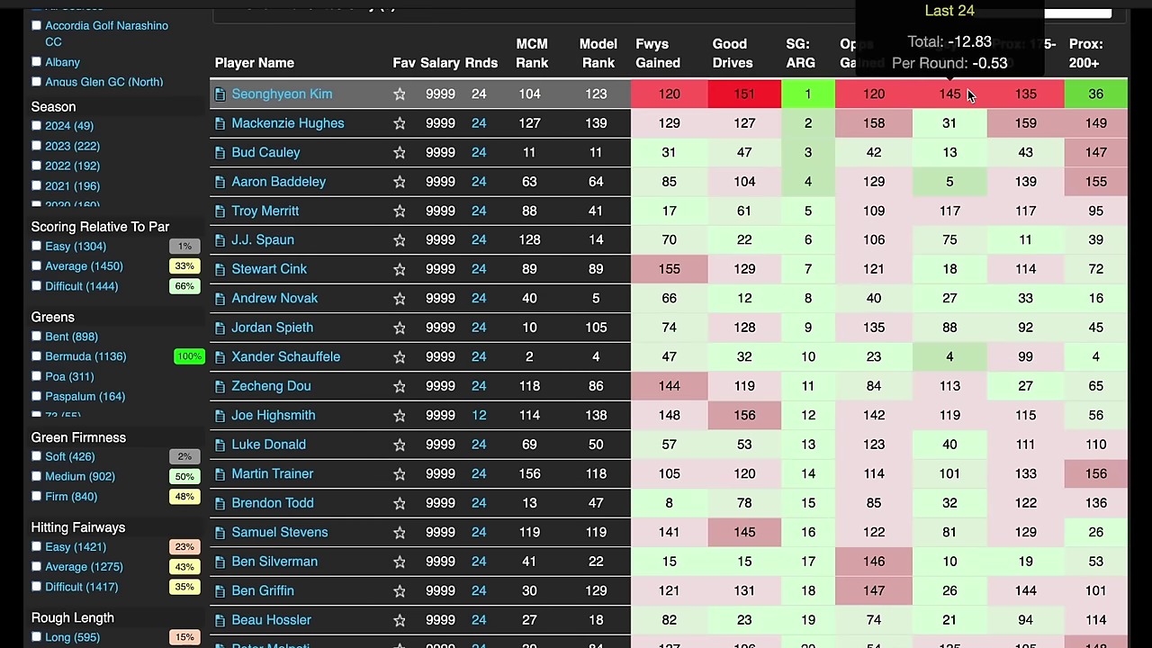
mouse_move(804, 97)
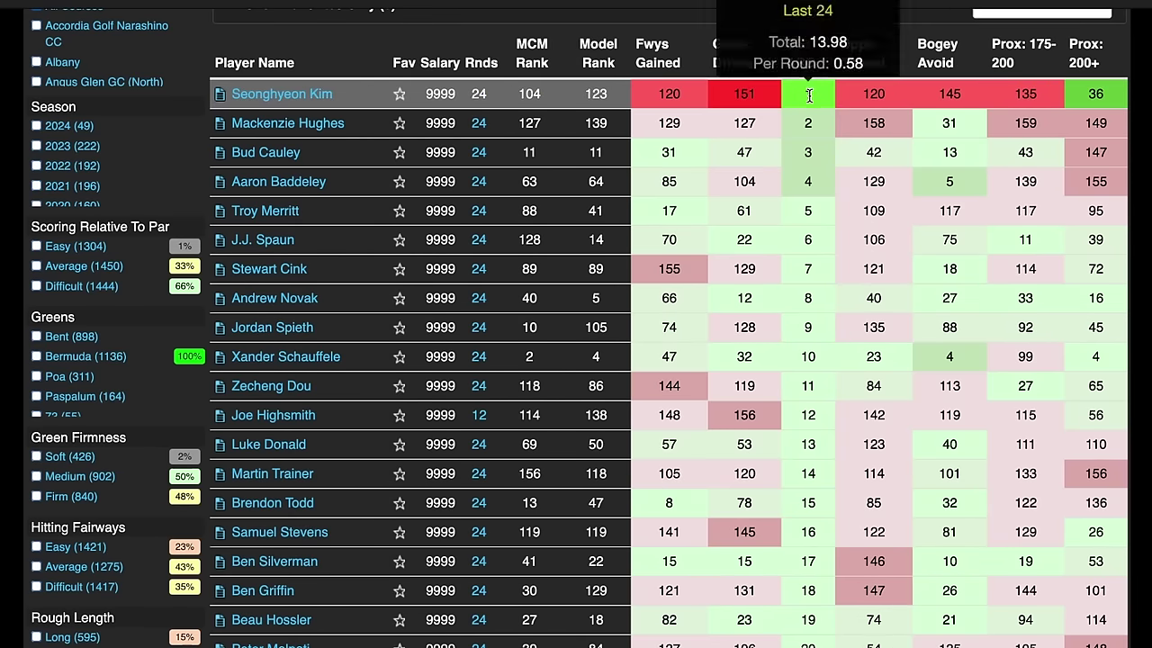
mouse_move(806, 150)
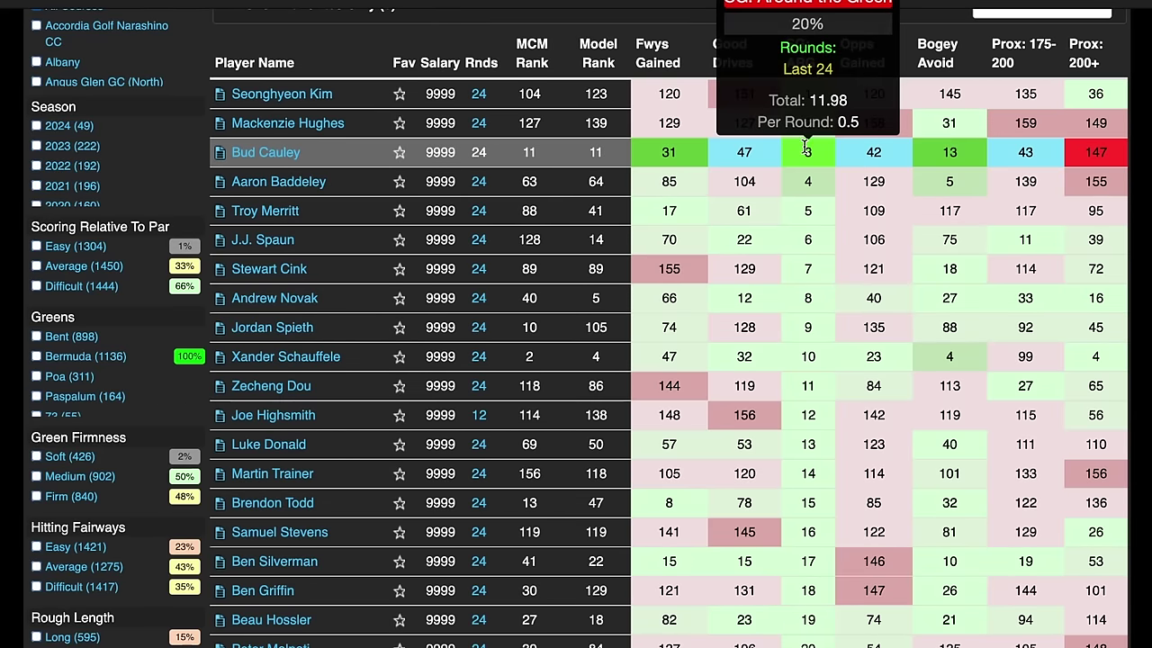
mouse_move(805, 364)
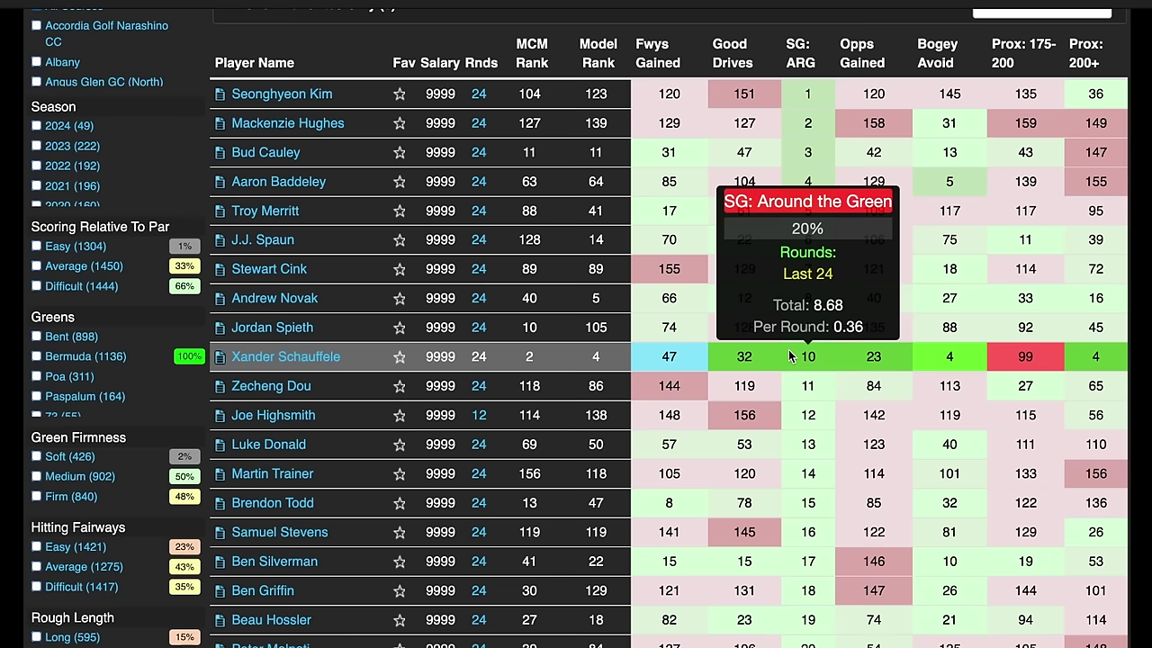
scroll(789, 349, "down", 1)
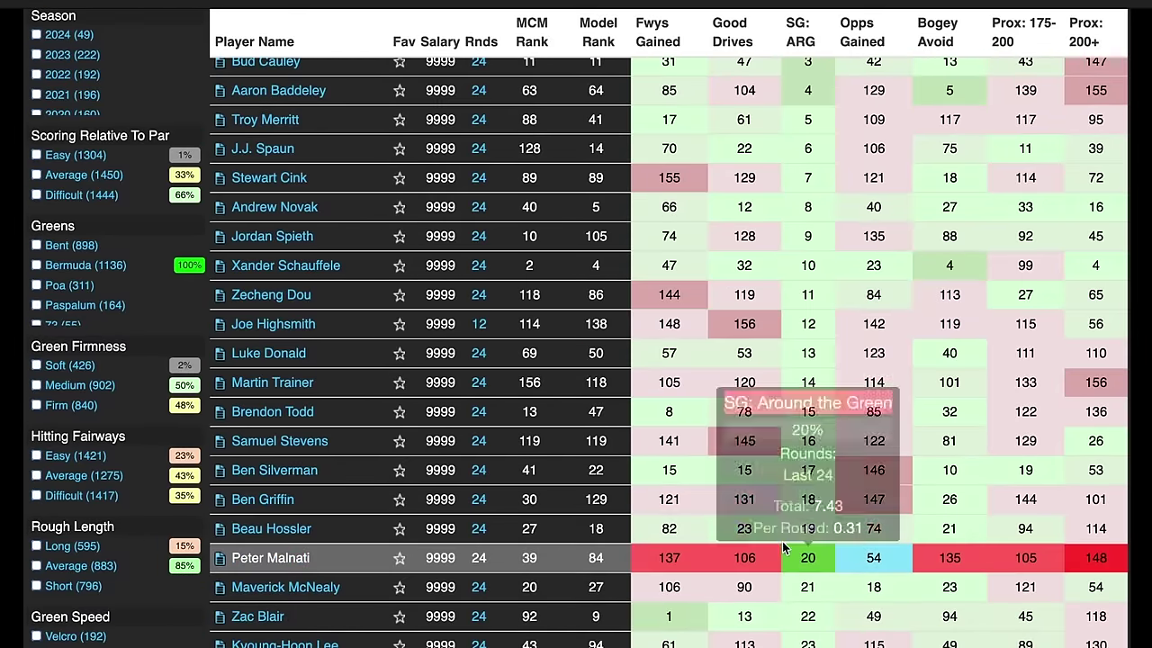
mouse_move(747, 529)
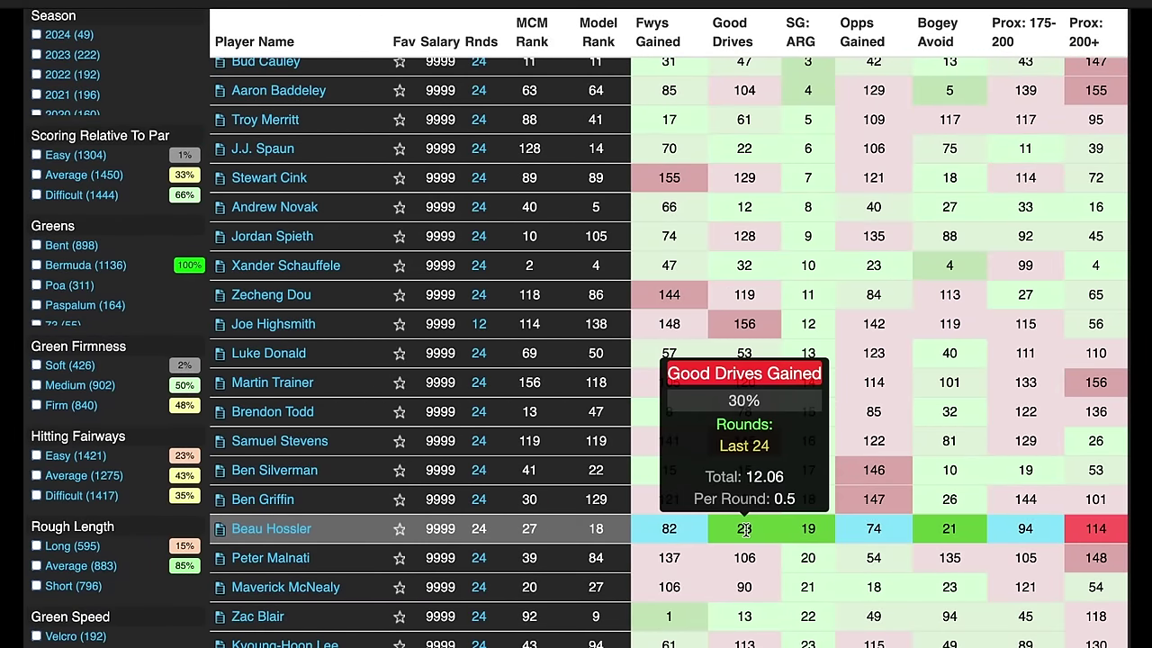
mouse_move(815, 535)
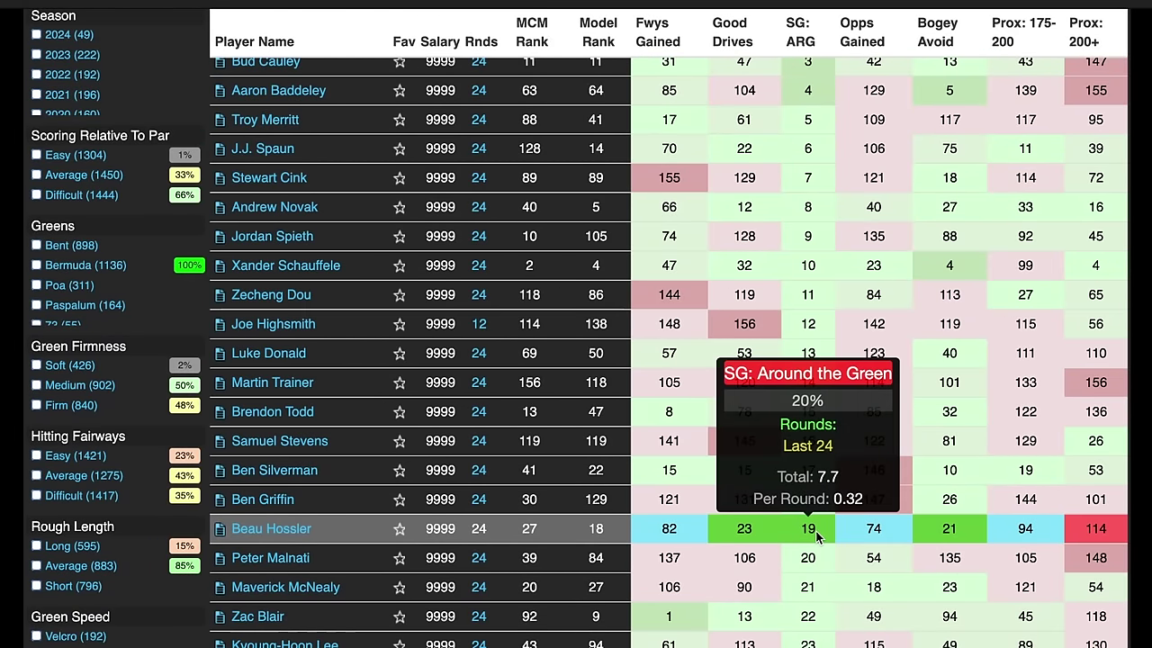
mouse_move(970, 529)
scroll(964, 526, "down", 1)
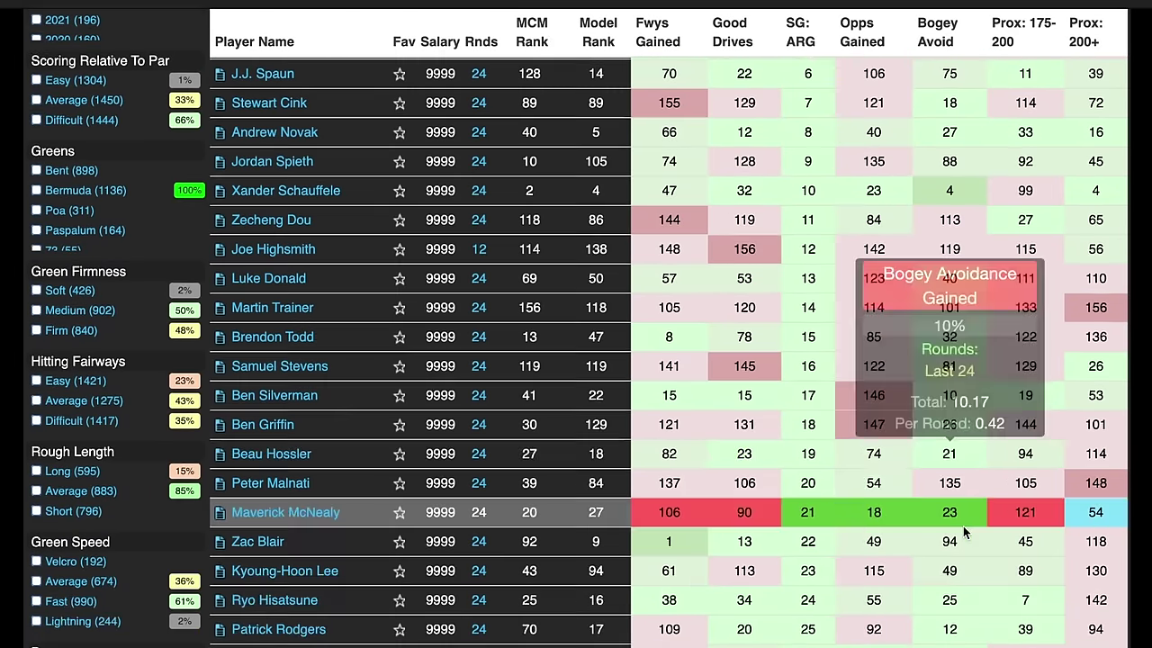
left_click(285, 457)
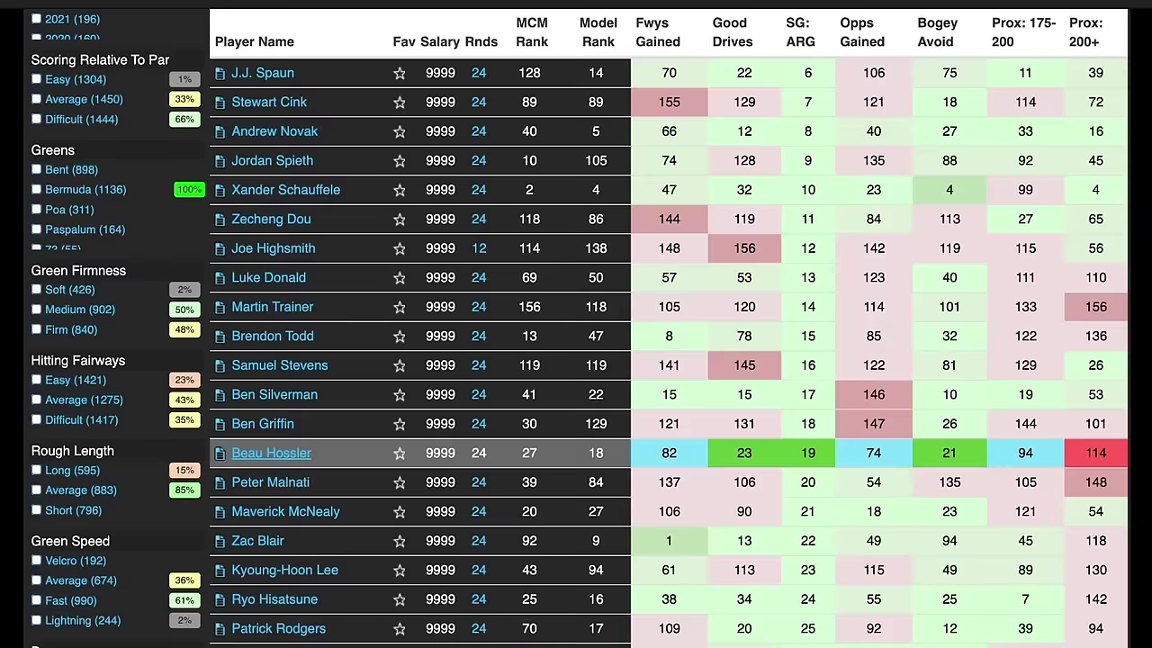
scroll(324, 401, "down", 2)
left_click(327, 400)
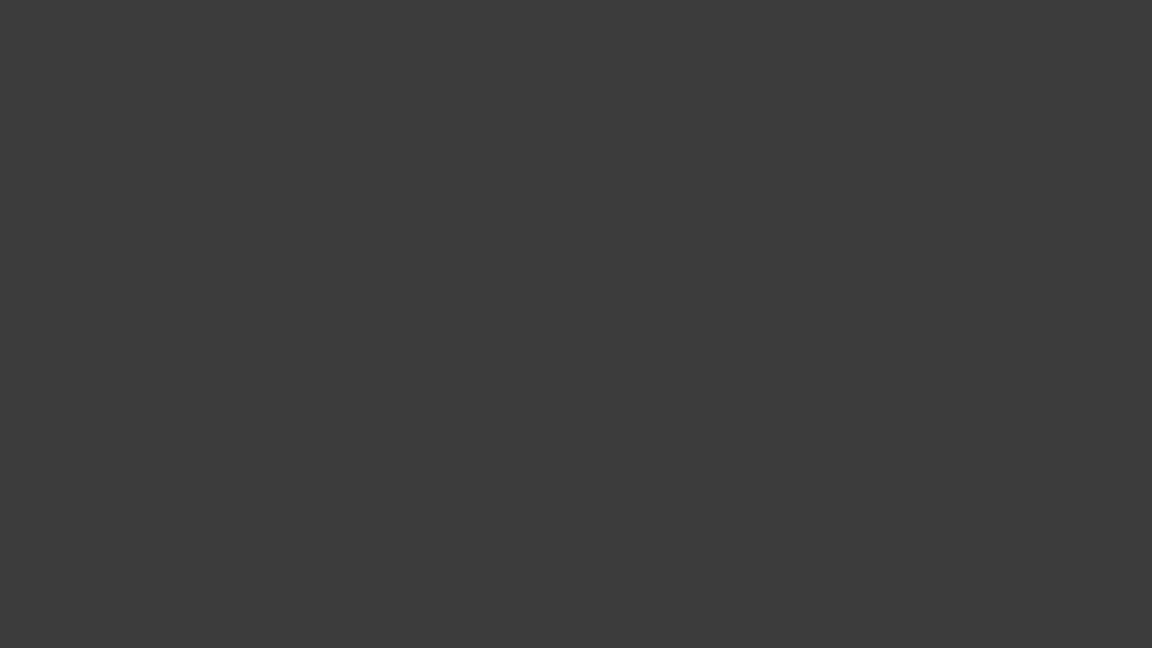
scroll(416, 148, "down", 10)
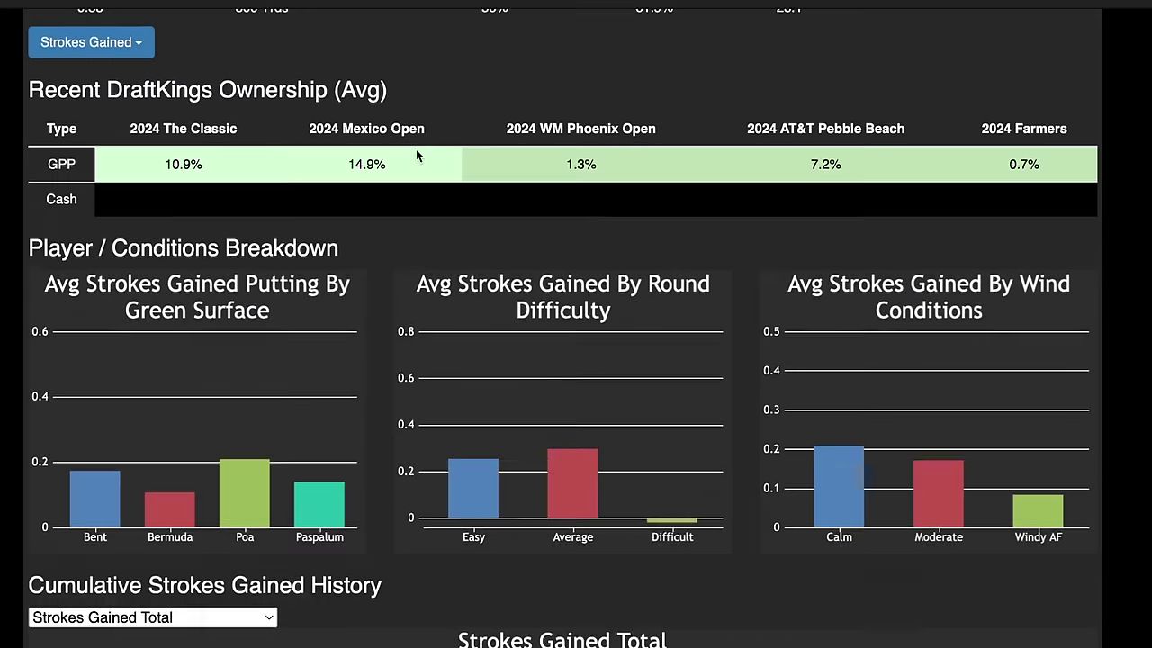
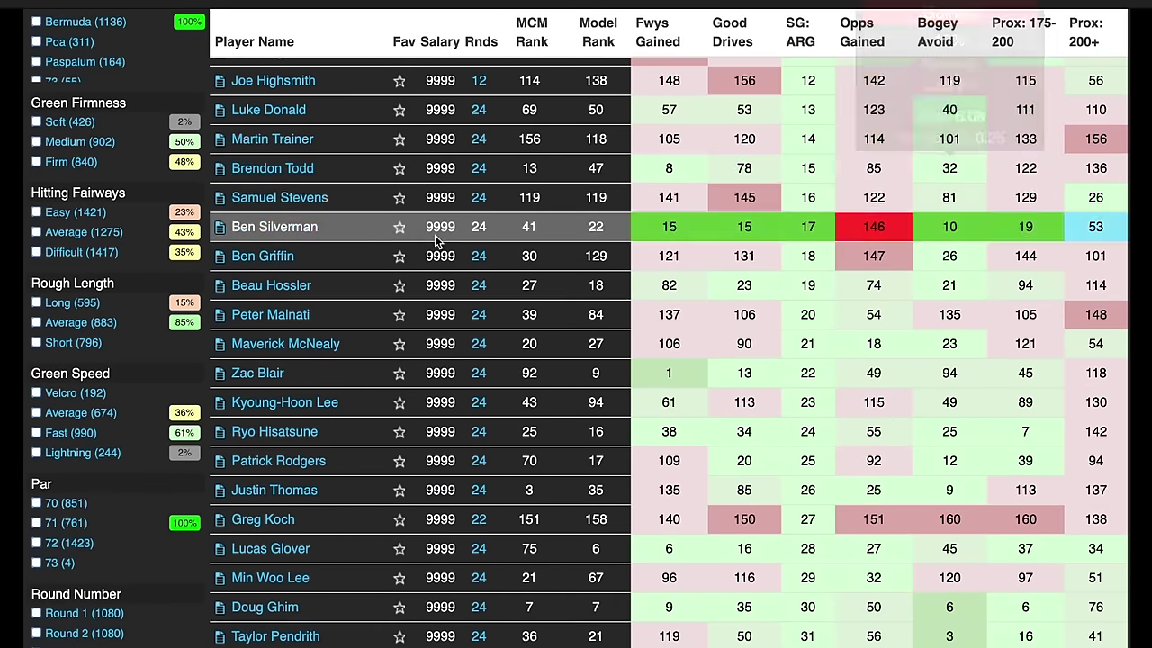
scroll(630, 225, "down", 3)
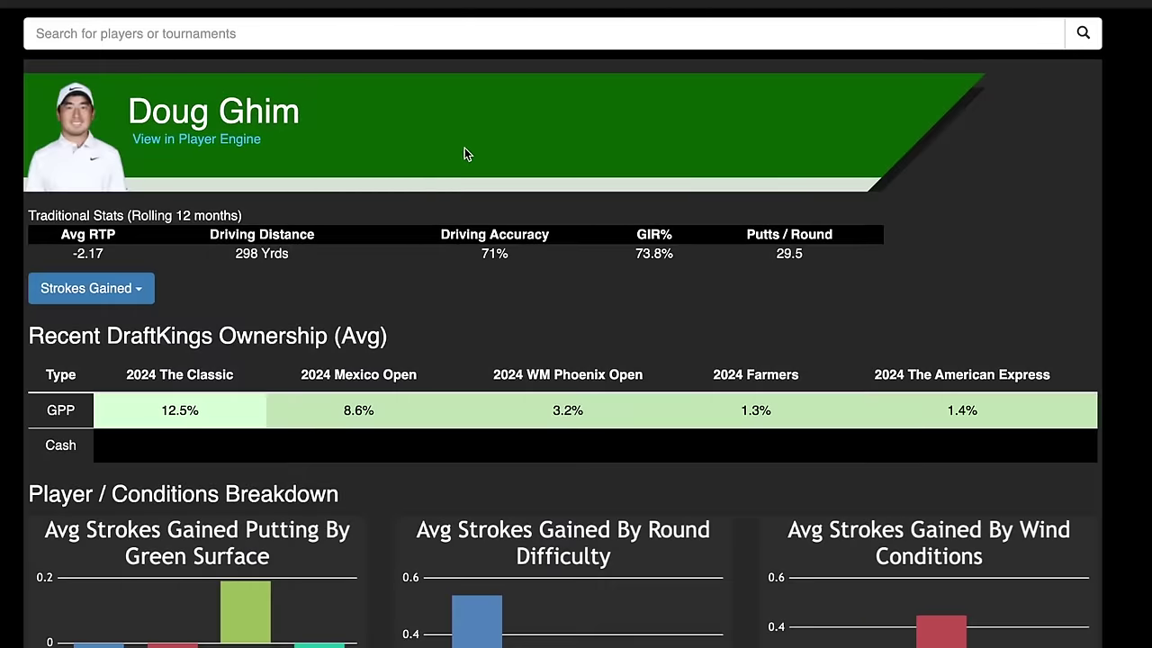
scroll(890, 195, "down", 5)
scroll(313, 112, "down", 2)
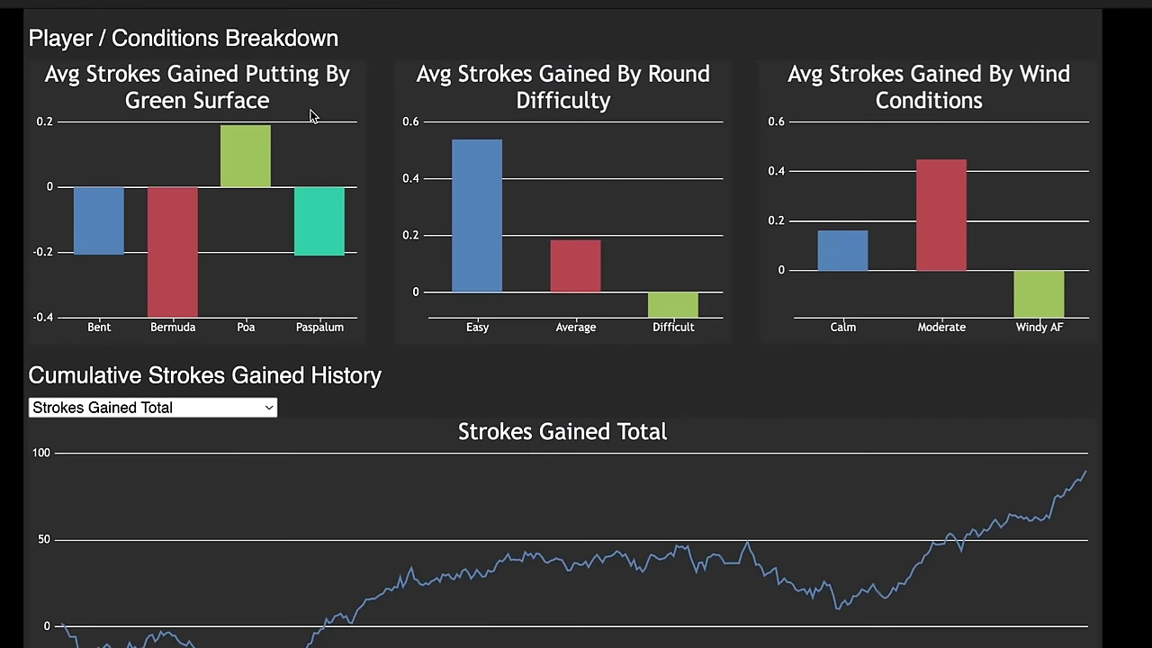
scroll(312, 112, "up", 5)
scroll(312, 112, "down", 2)
scroll(315, 116, "down", 10)
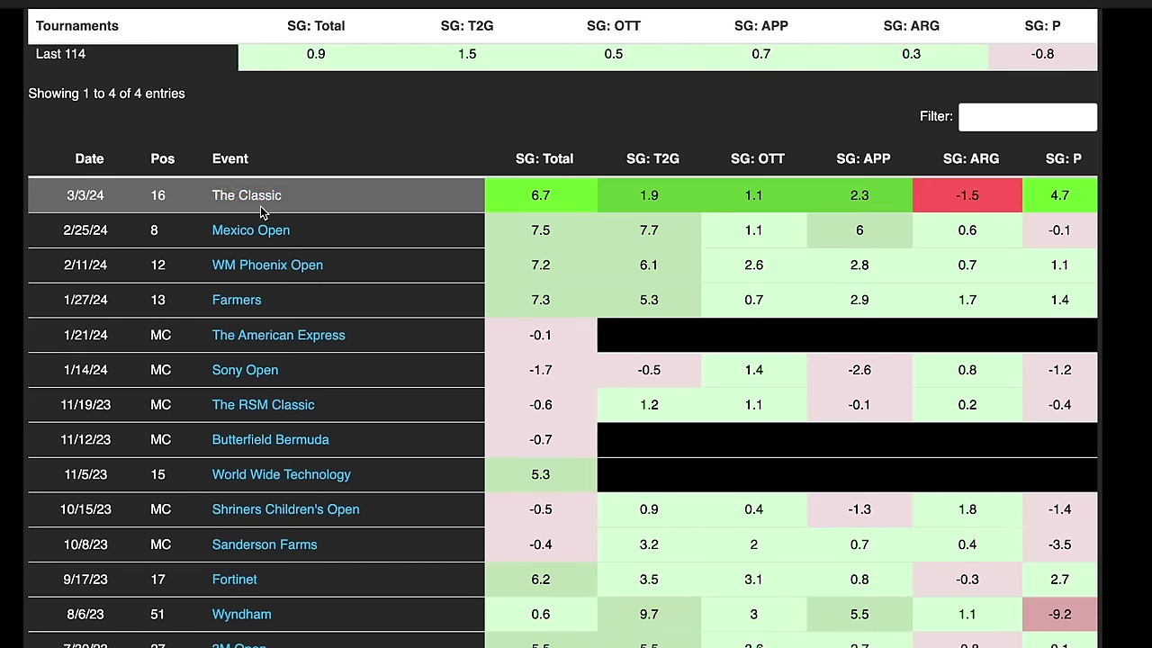
Filter Doug Ghim's event history by "val", then clear the filter and look through his recent results.
left_click(974, 116)
type("val")
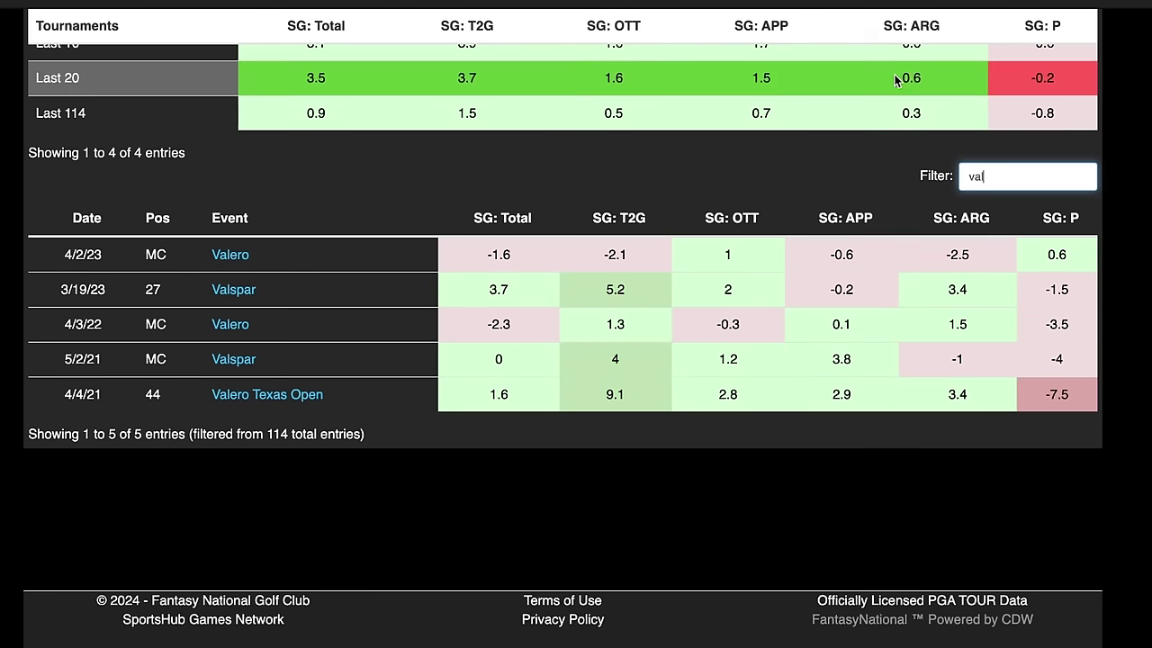
key("BackSpace")
key("BackSpace")
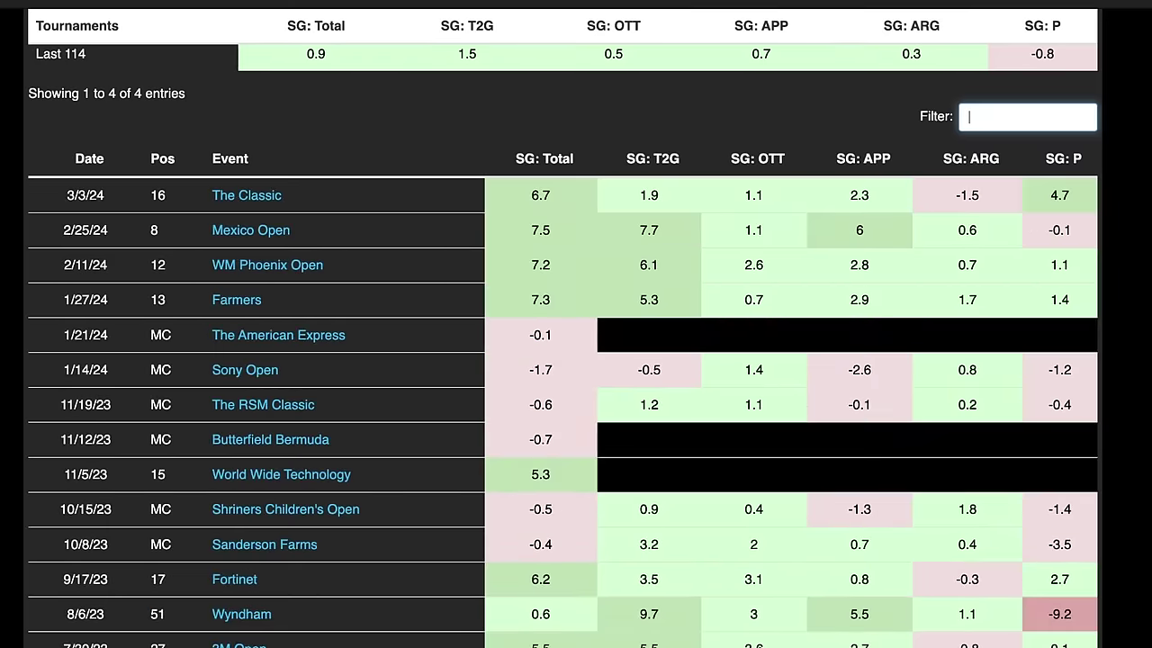
scroll(1044, 261, "down", 3)
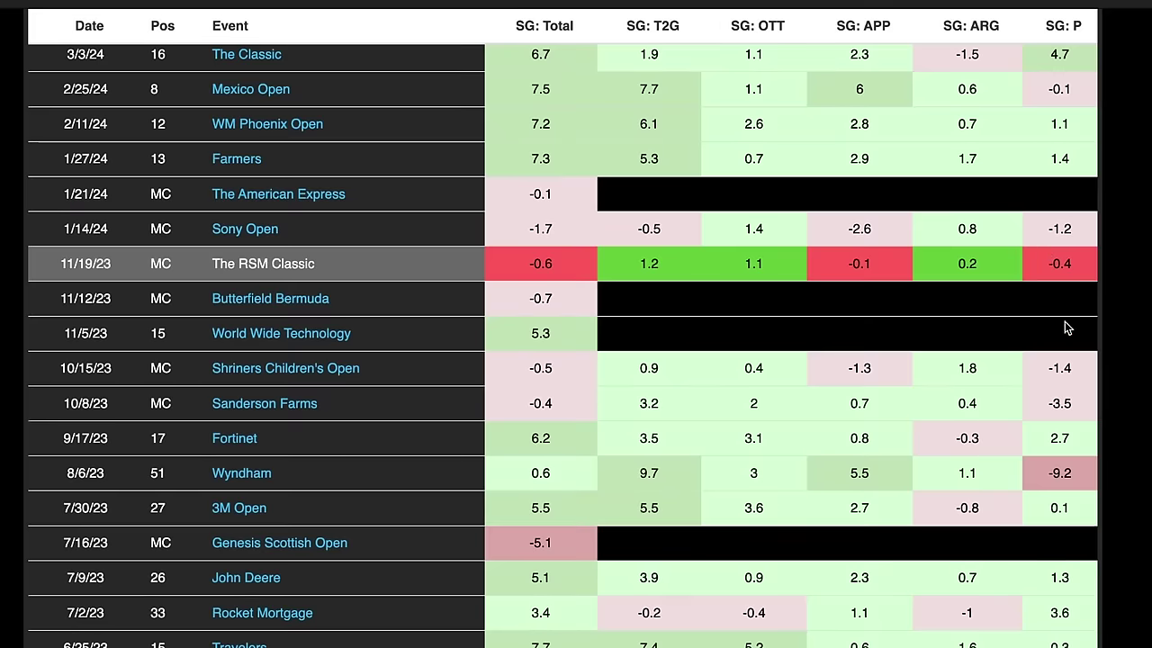
Review Doug Ghim's strokes gained per event across 2023 and 2024 and his conditions breakdown.
scroll(1048, 445, "down", 5)
scroll(1077, 491, "up", 15)
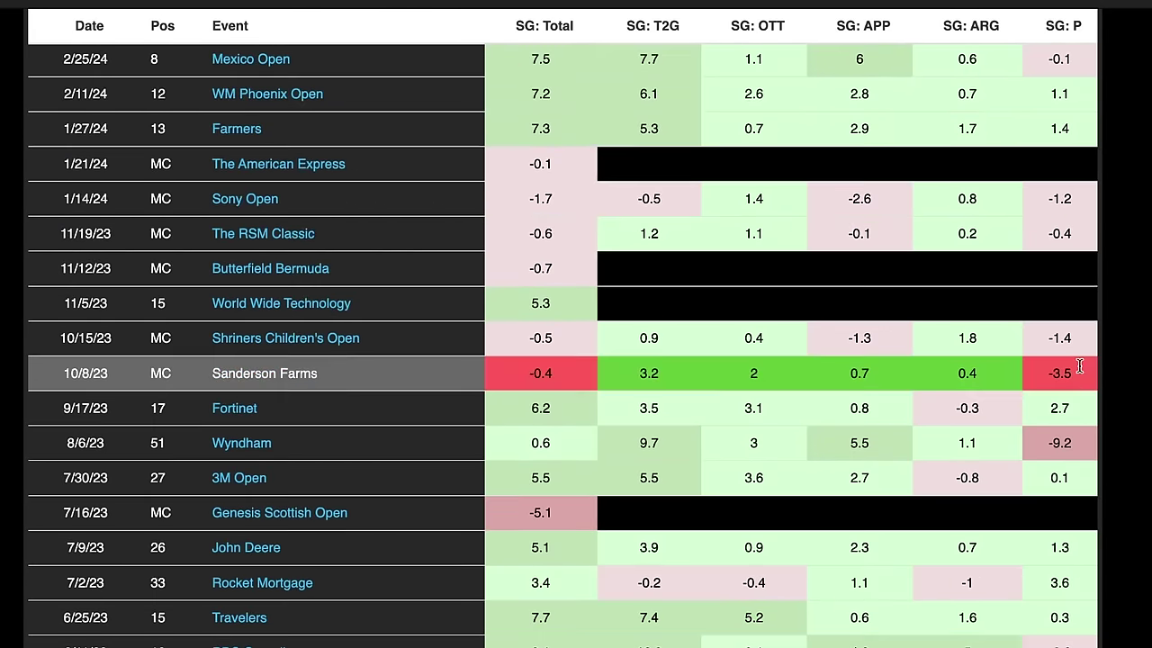
scroll(1076, 362, "down", 3)
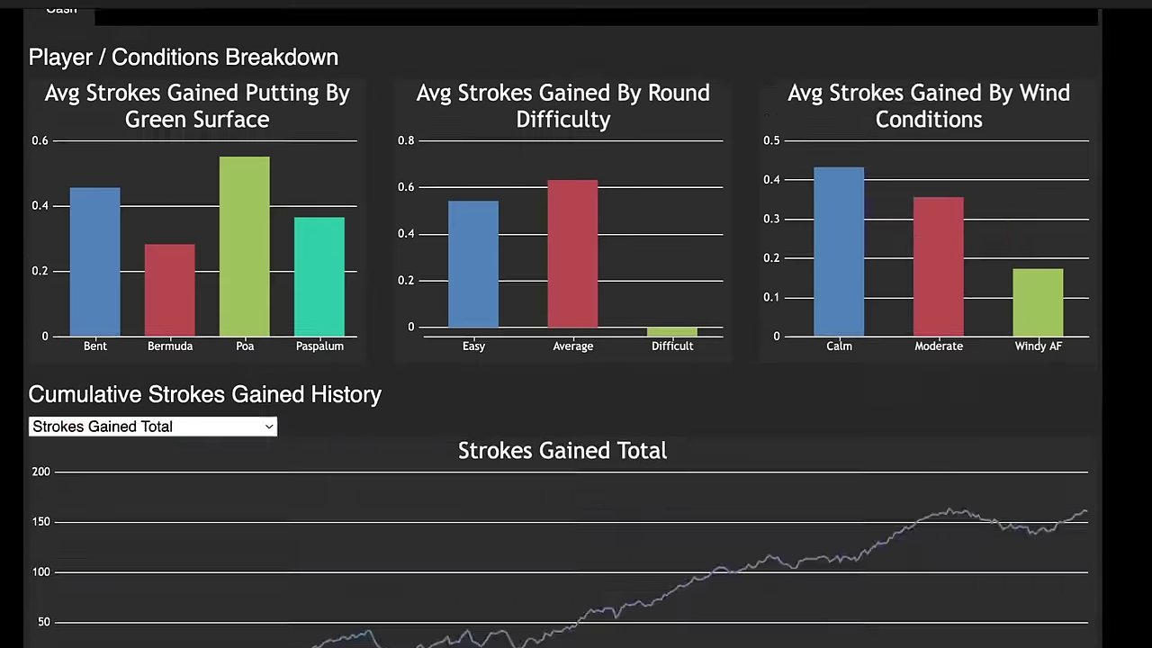
scroll(576, 360, "up", 5)
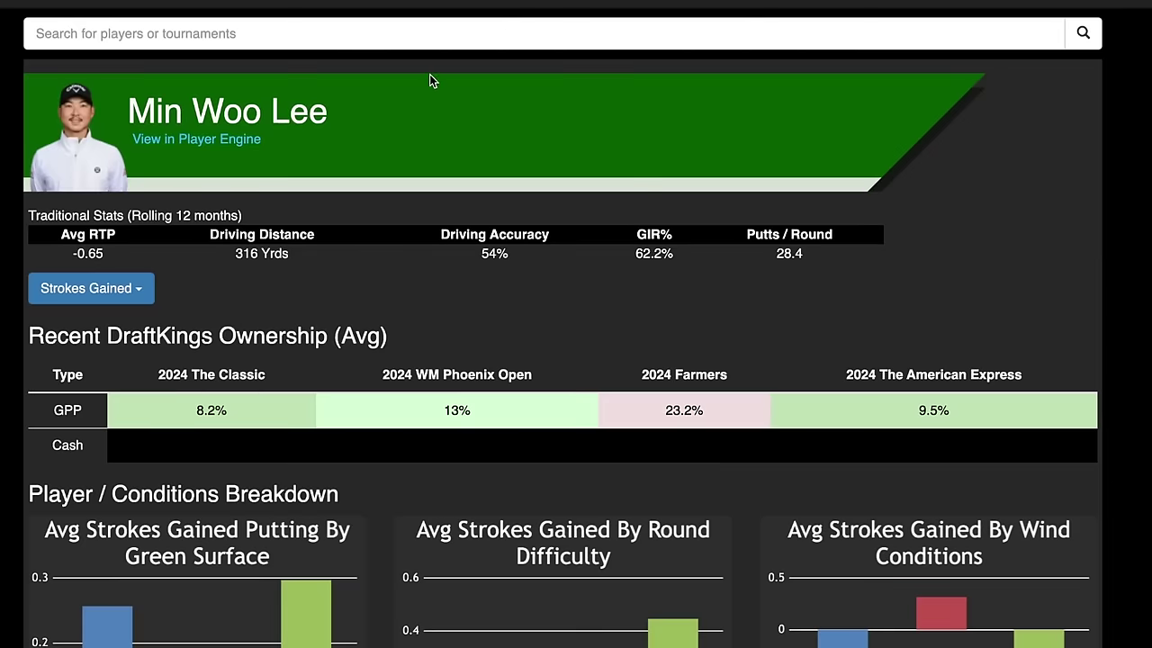
scroll(428, 72, "down", 8)
scroll(427, 72, "down", 3)
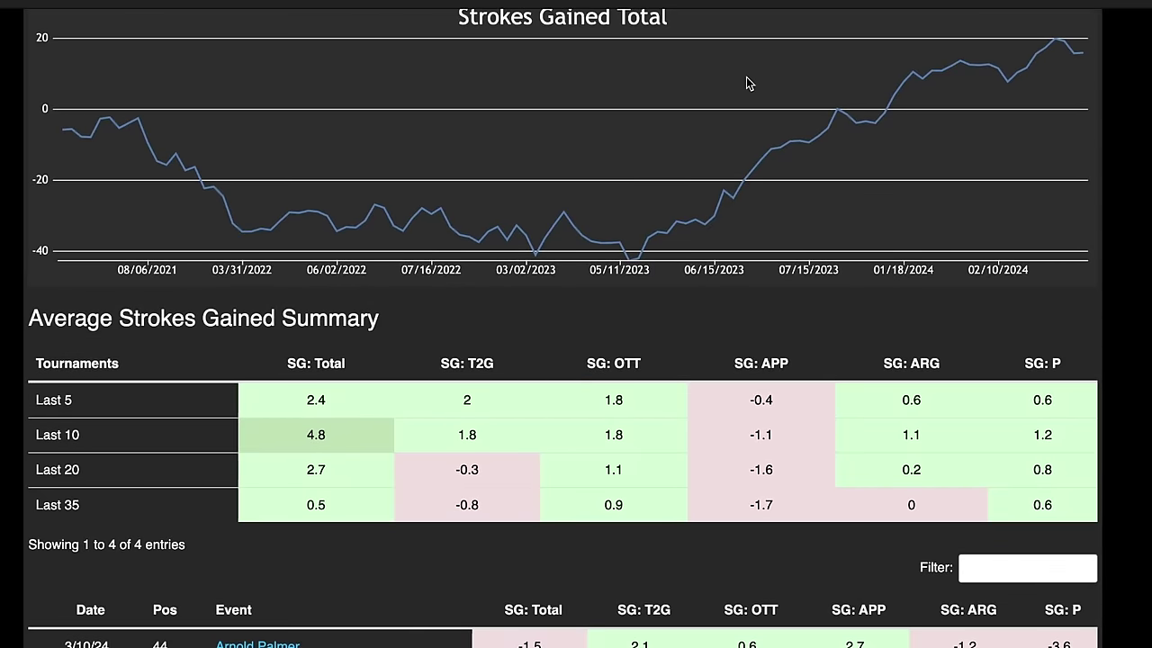
scroll(723, 141, "down", 6)
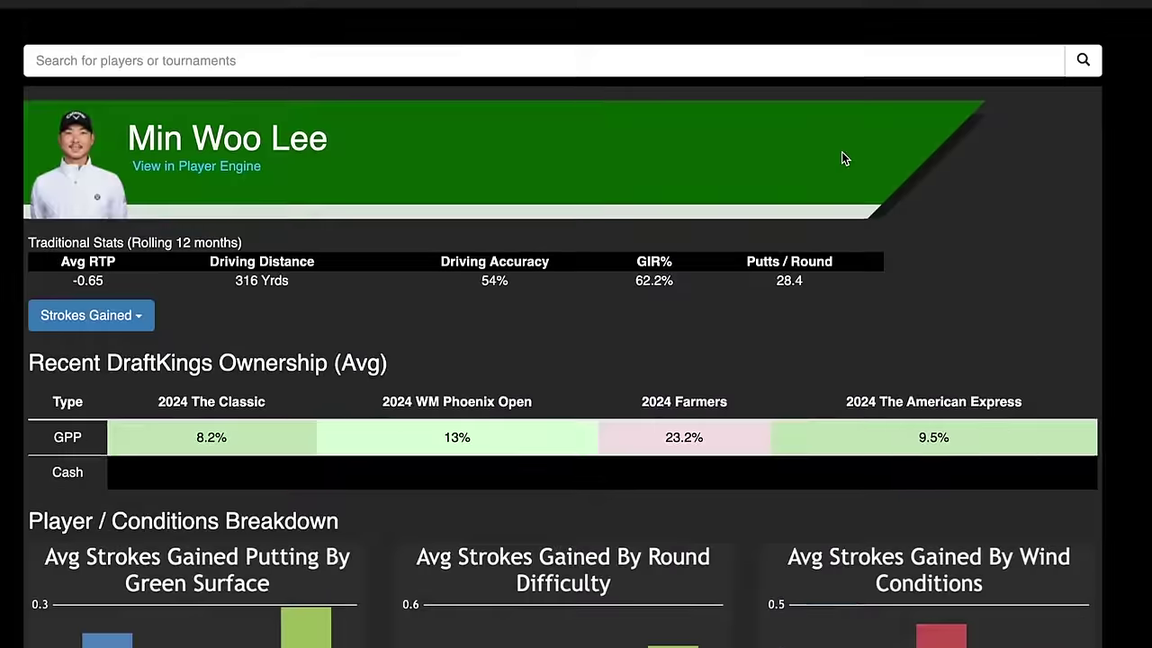
scroll(841, 151, "down", 15)
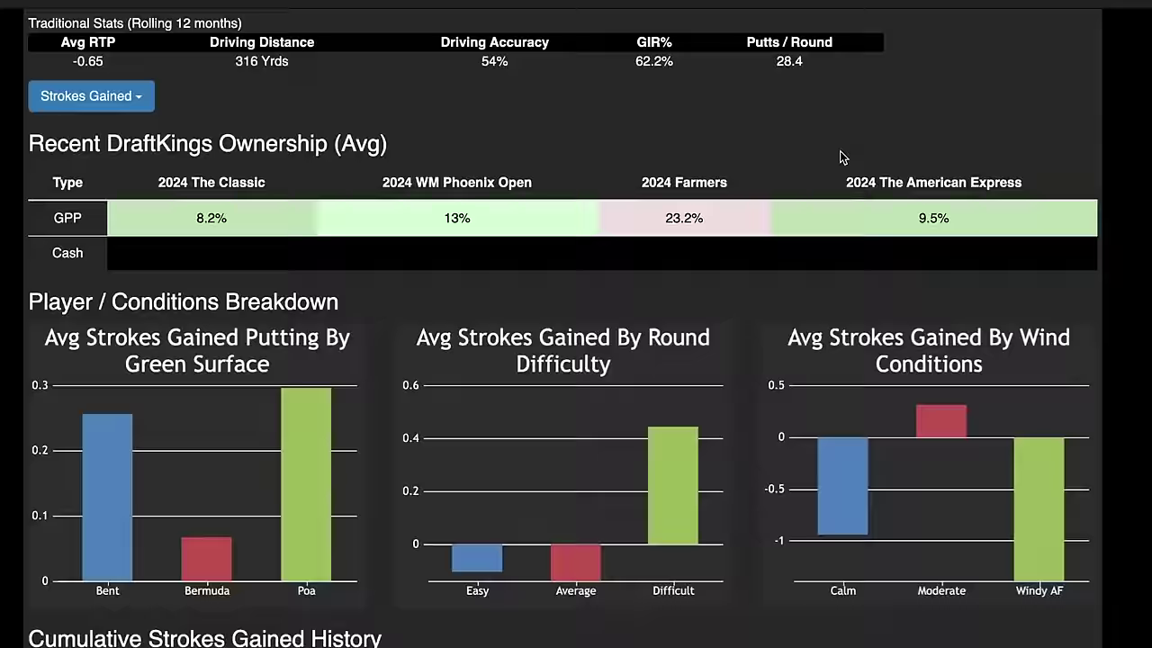
scroll(867, 90, "up", 3)
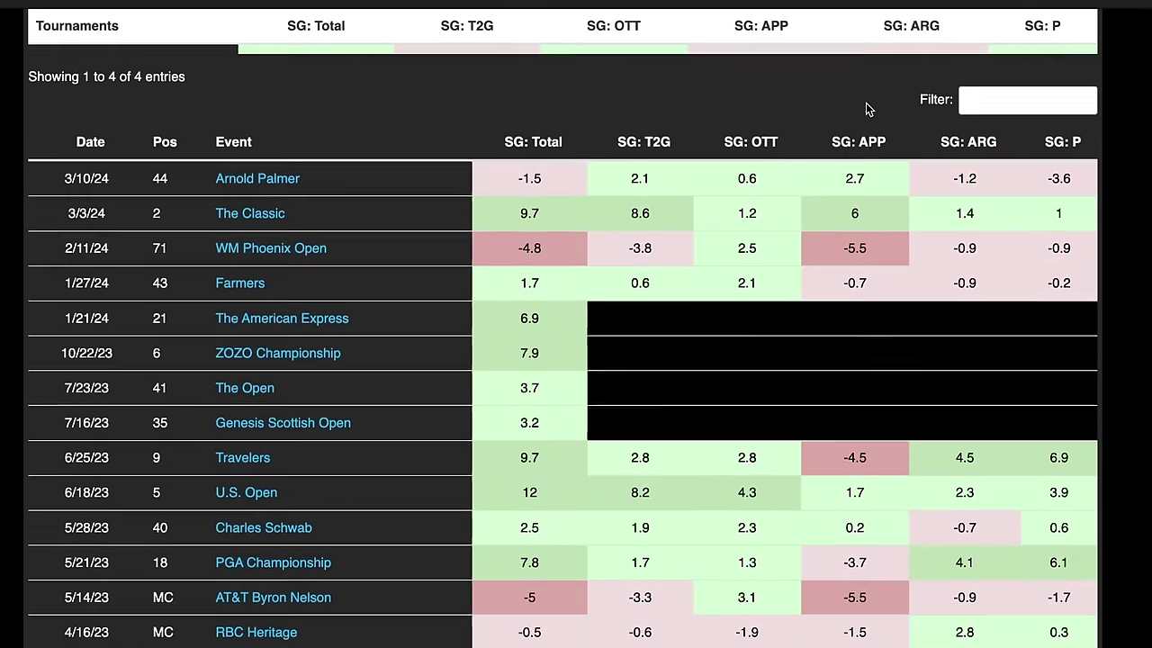
Compare Min Woo Lee's strokes gained by event, from the 2024 Arnold Palmer back through 2023, with his summary averages.
mouse_move(997, 247)
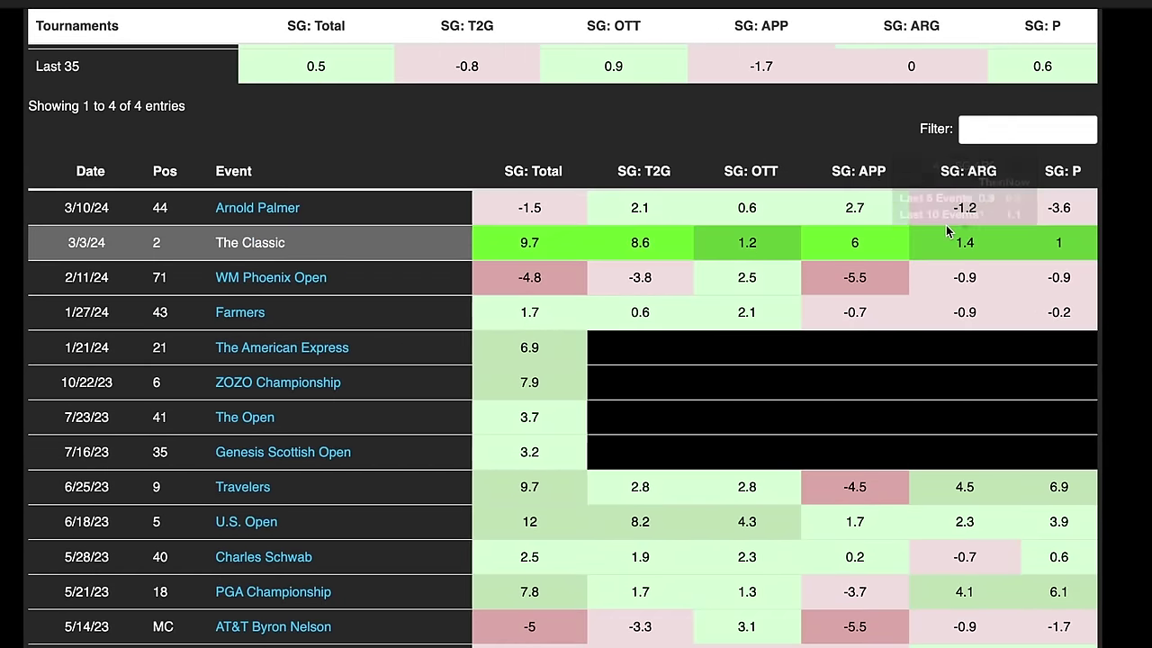
scroll(989, 243, "down", 8)
scroll(955, 235, "up", 6)
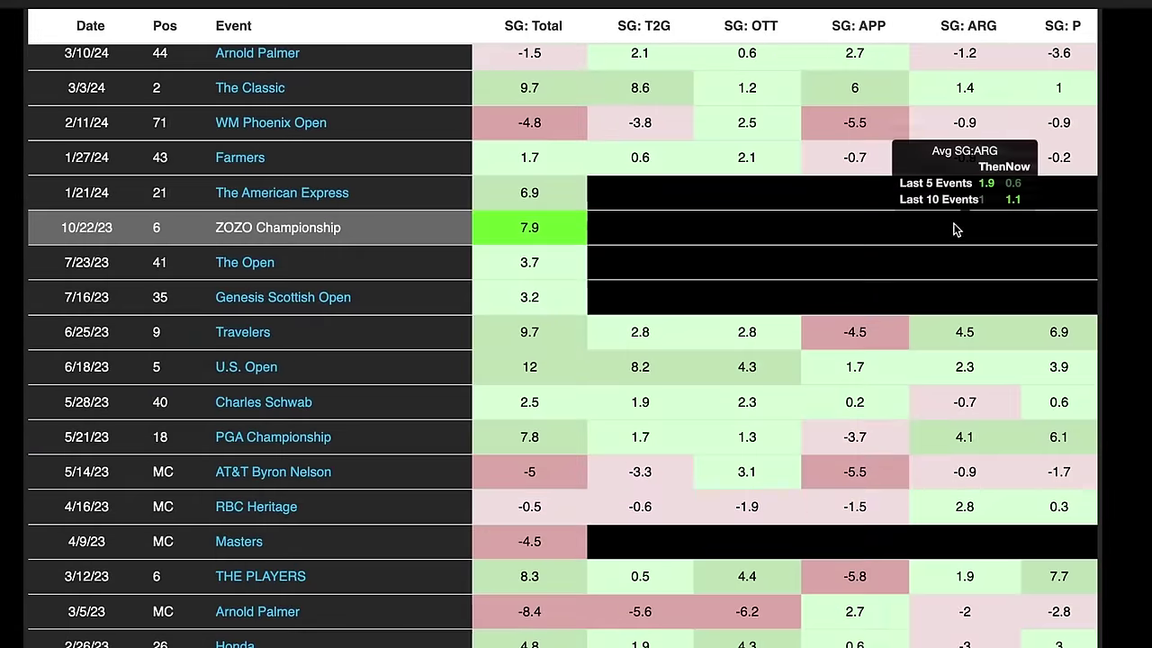
scroll(956, 236, "up", 2)
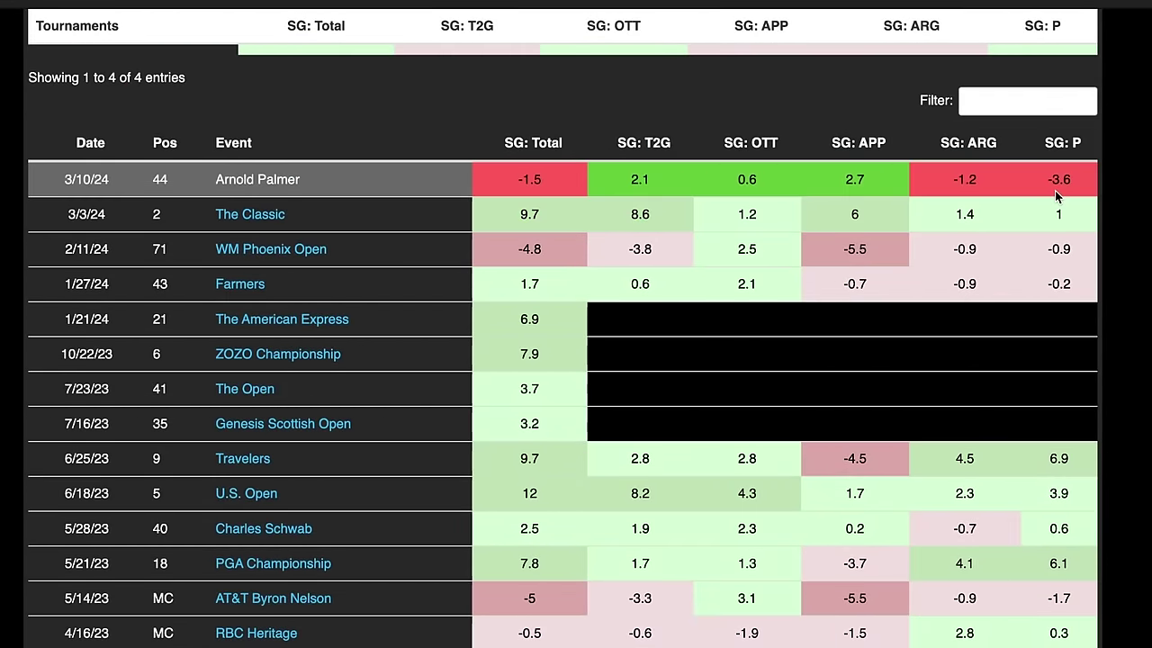
scroll(1089, 423, "down", 1)
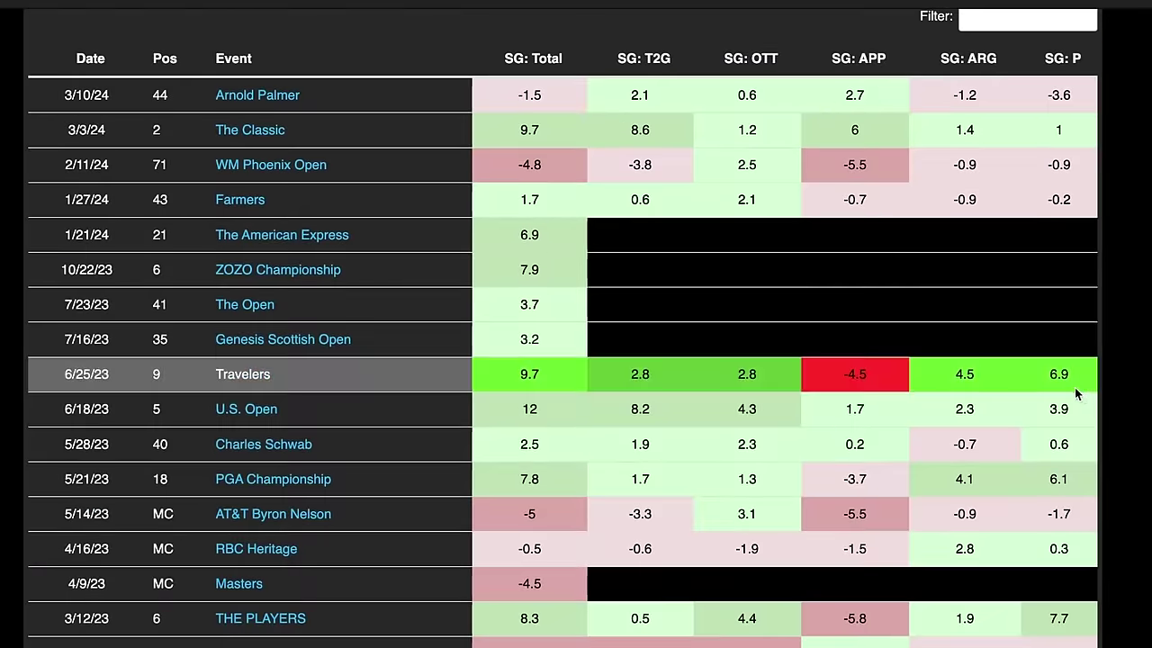
scroll(1075, 387, "down", 1)
scroll(1109, 408, "up", 2)
scroll(1106, 405, "up", 3)
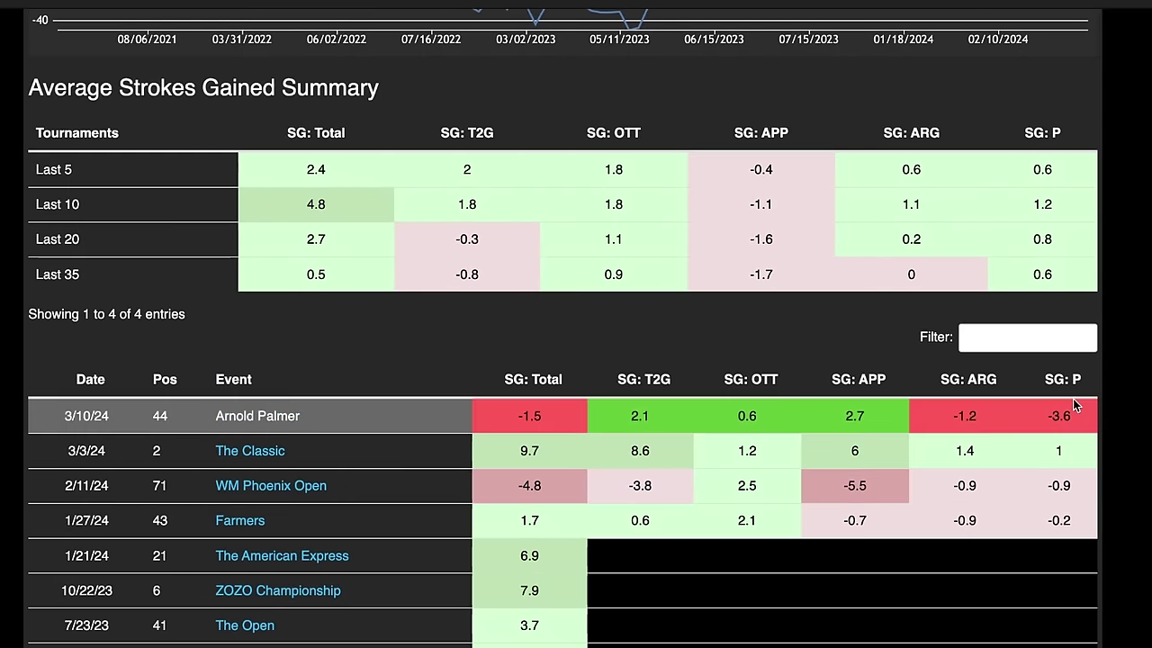
scroll(1058, 386, "down", 1)
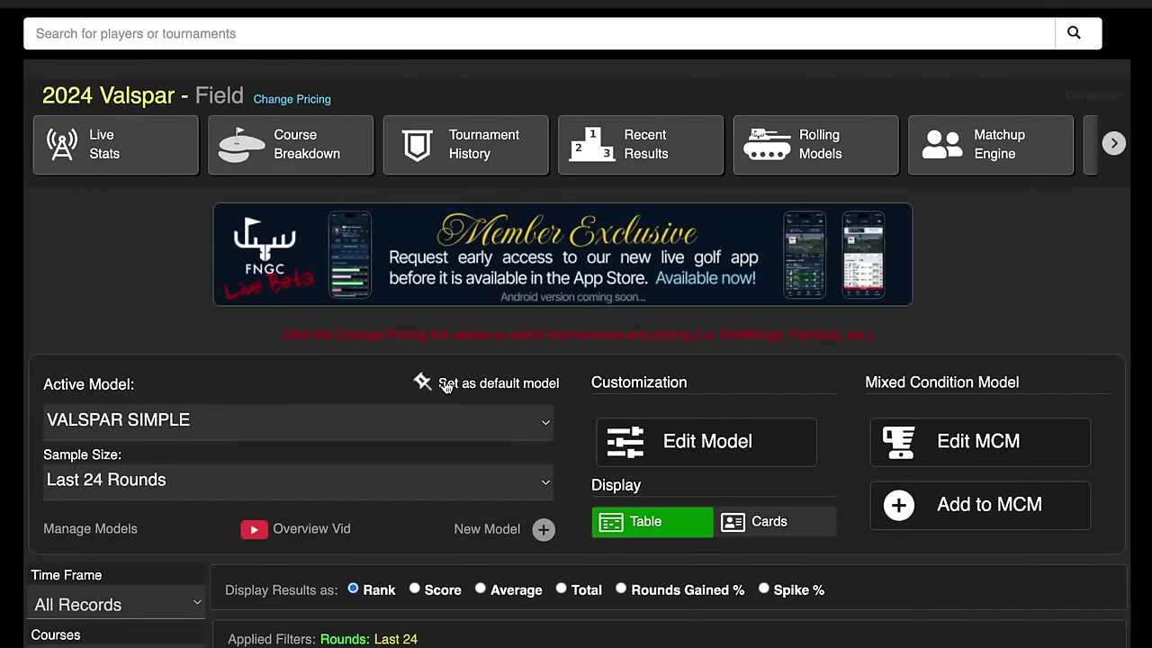
Switch the tournament pricing to 2024 THE PLAYERS MGM Odds and open its live stats leaderboard.
left_click(291, 100)
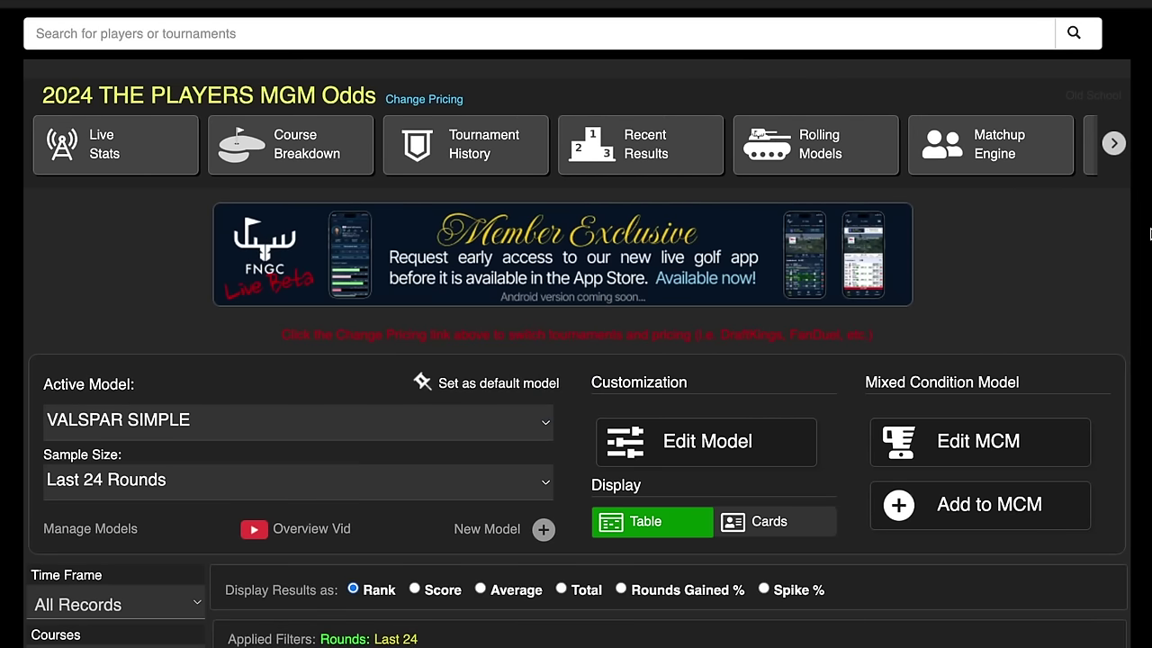
scroll(1098, 225, "down", 5)
scroll(1098, 226, "up", 5)
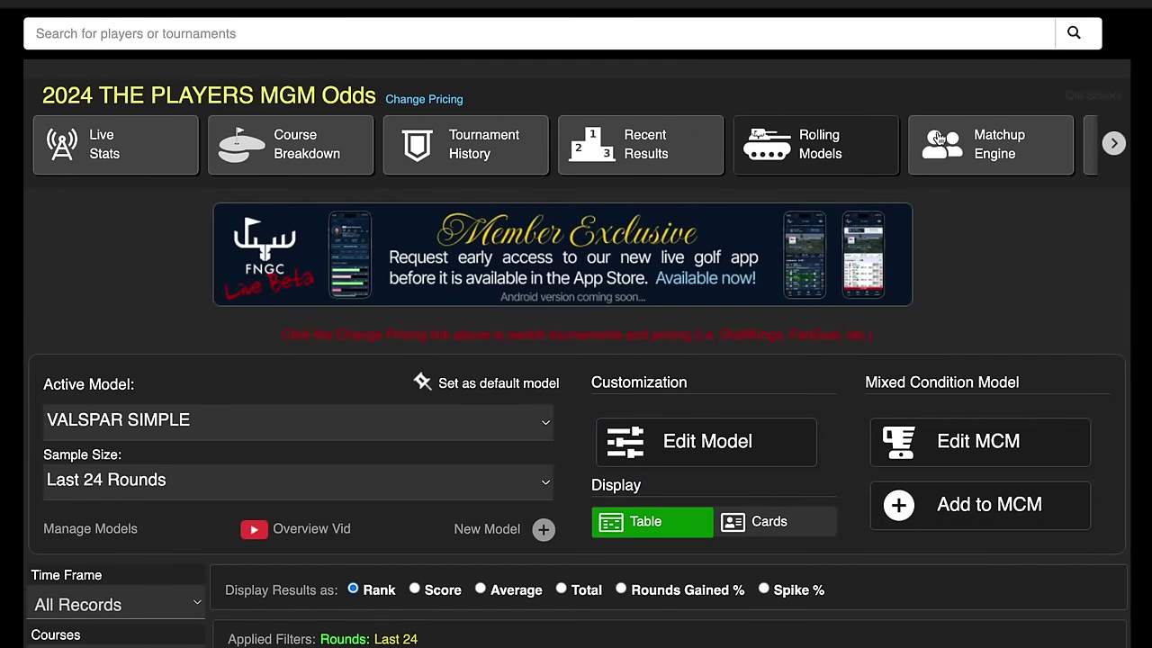
left_click(117, 149)
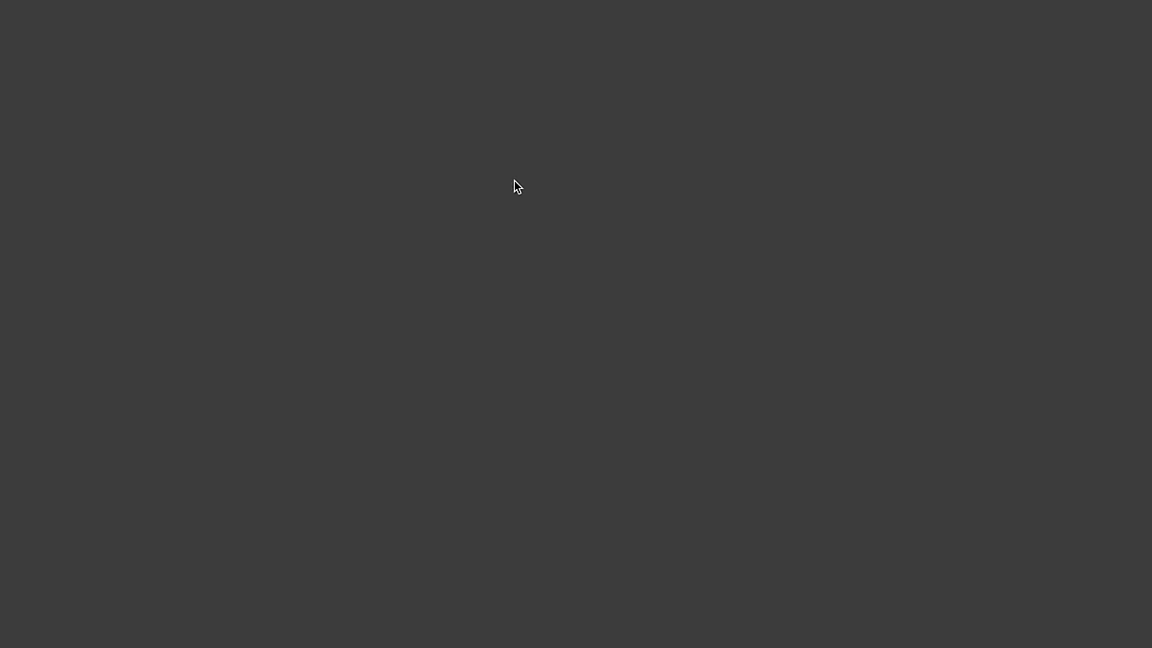
scroll(162, 170, "down", 2)
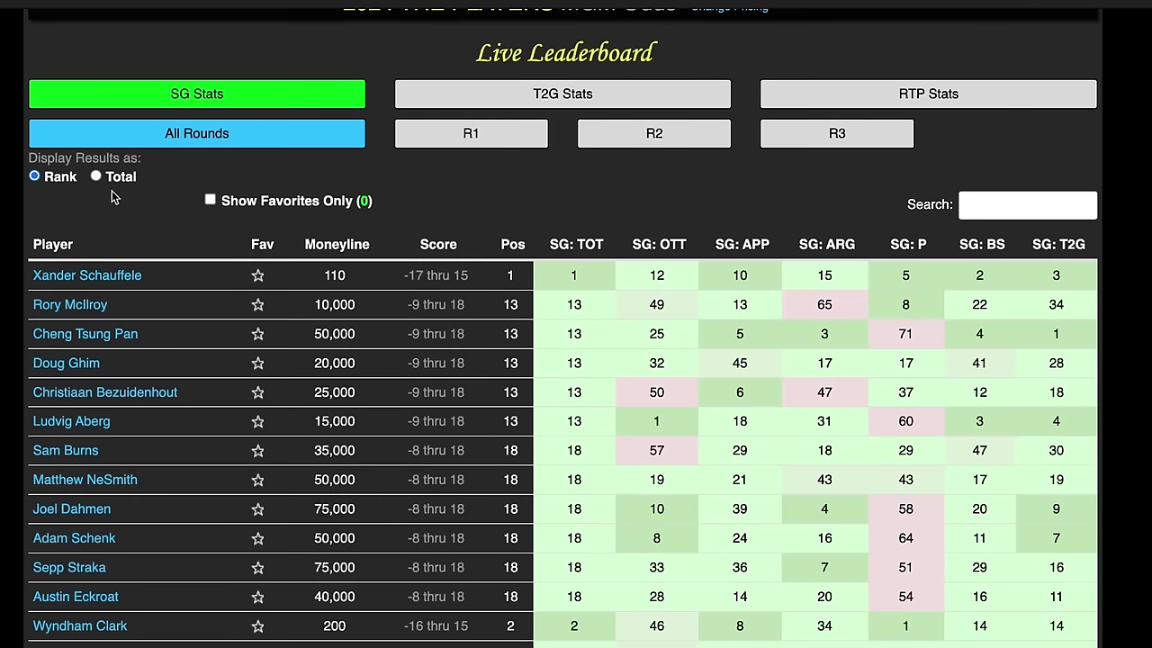
Display the live leaderboard results as totals and search for "min" to see Min Woo Lee's all-rounds stats.
left_click(97, 177)
left_click(1063, 212)
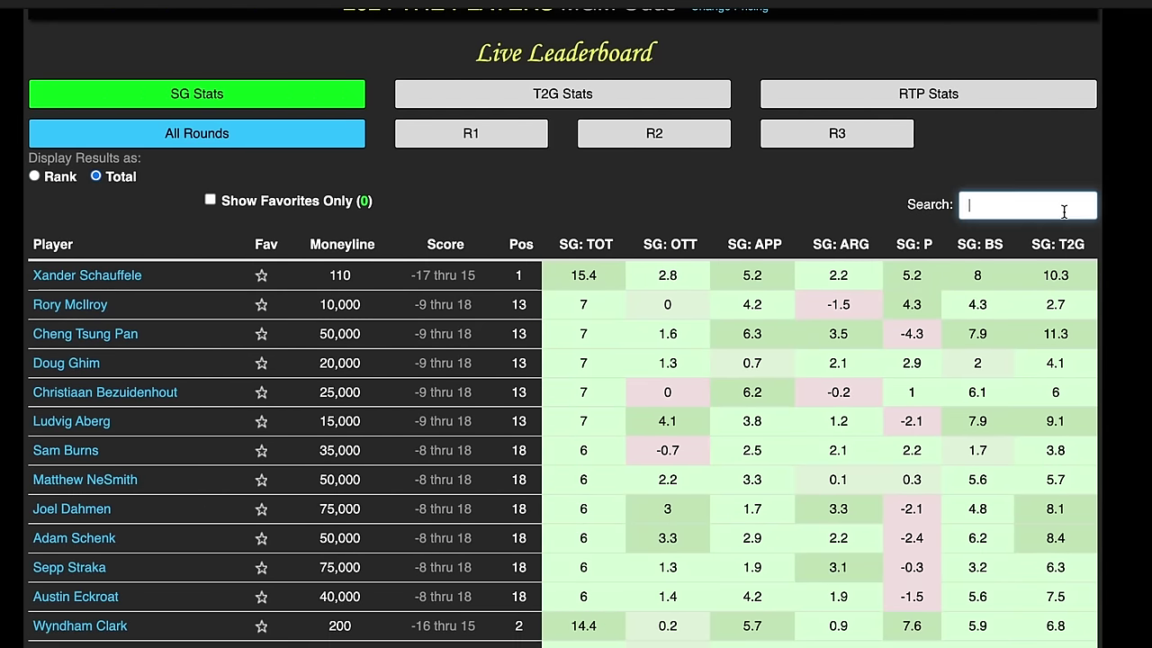
type("min")
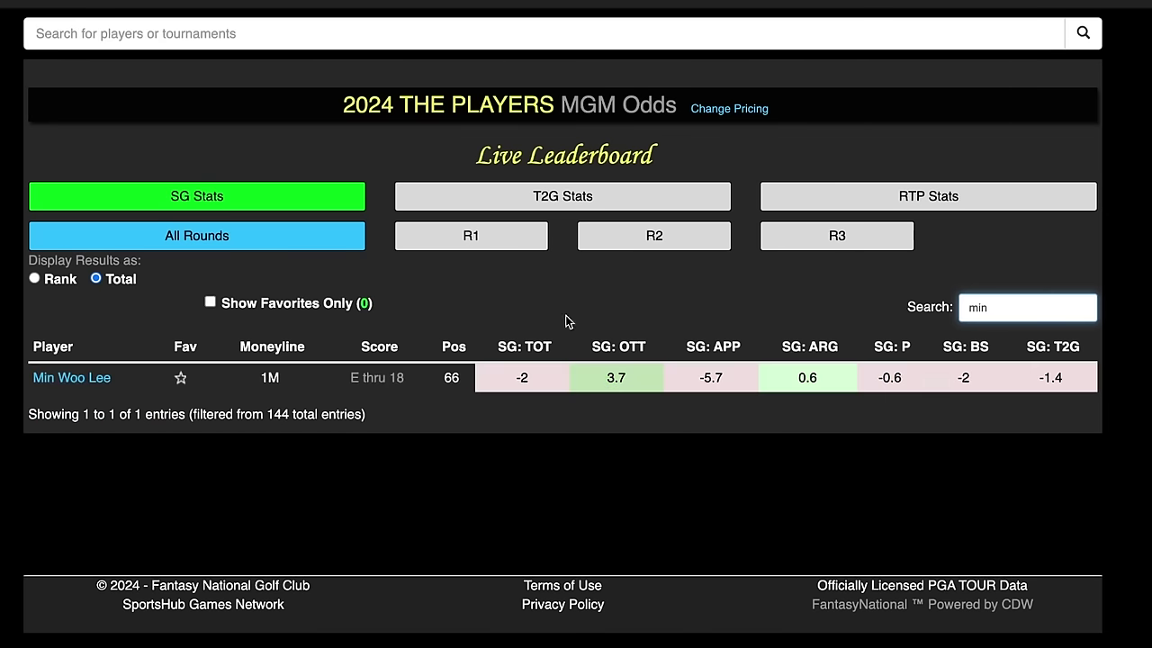
Show the round 2 stats, search for "min" to check Min Woo Lee's round, and clear the search.
left_click(675, 248)
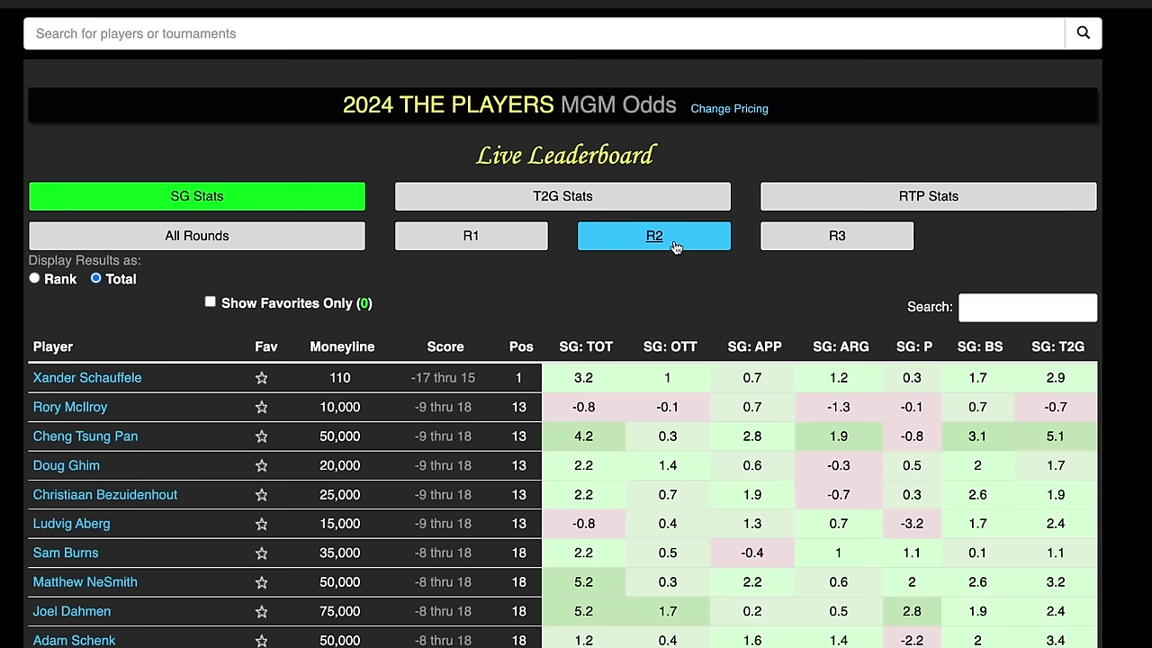
left_click(1029, 307)
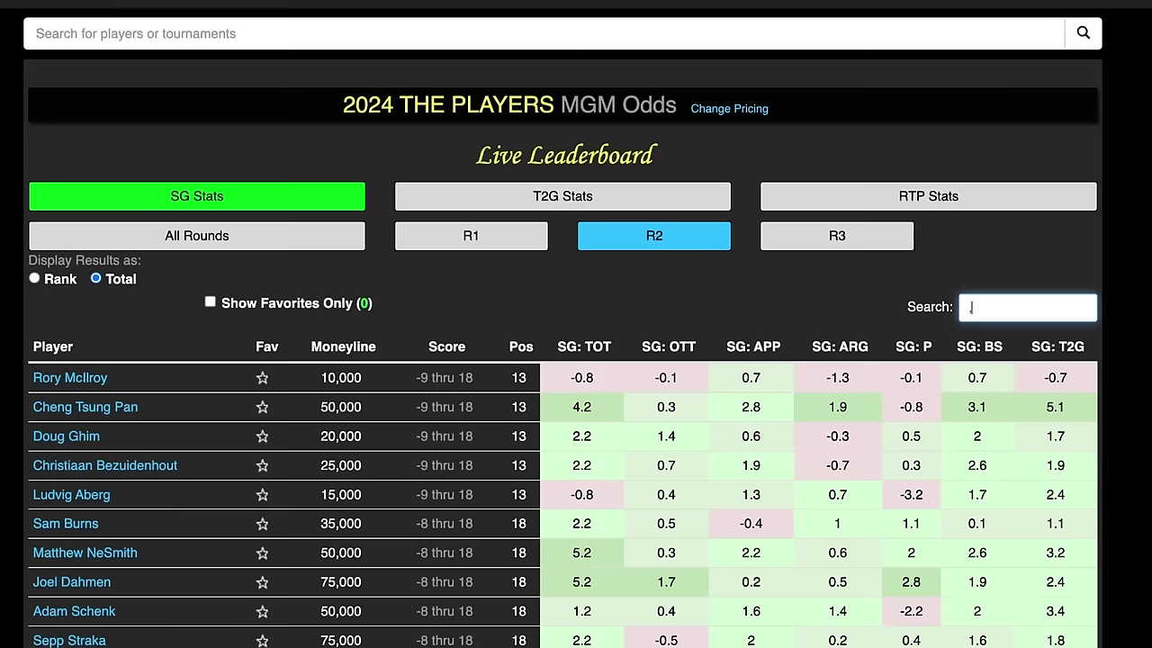
type("min")
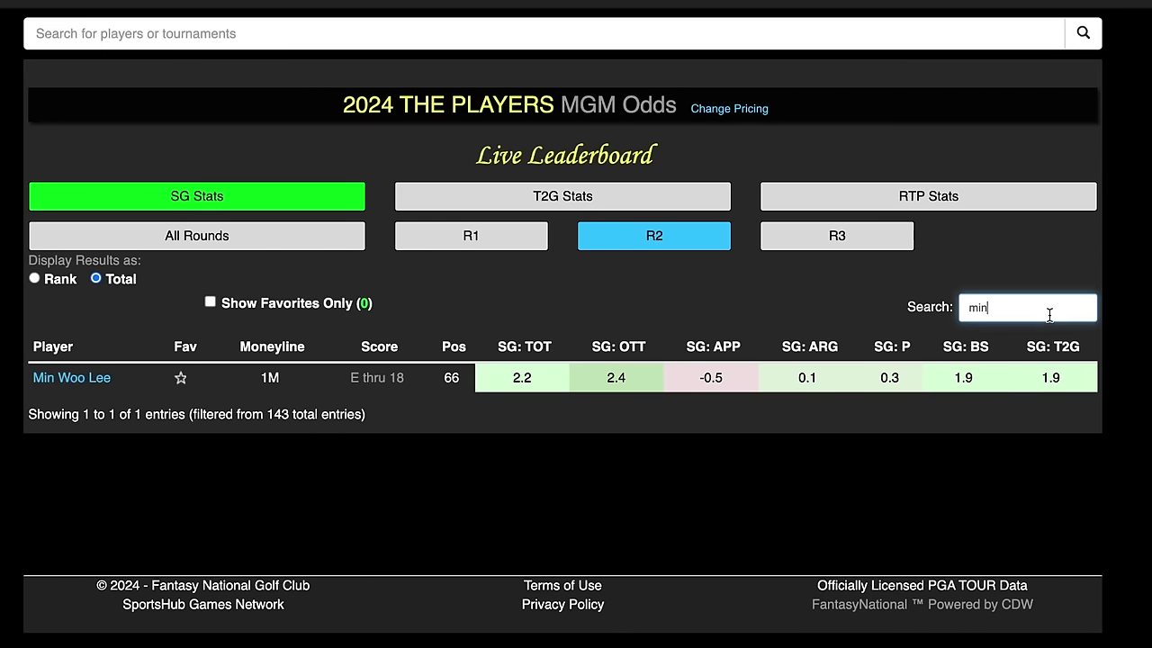
key("BackSpace")
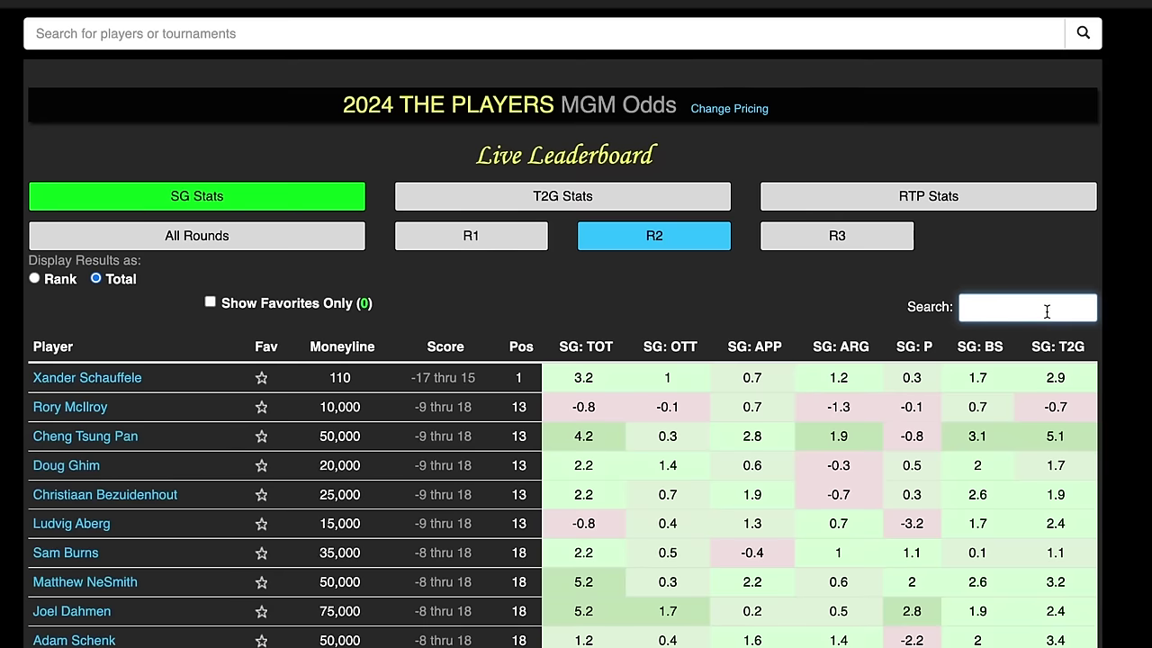
Return the leaderboard to all rounds, look up "min" again for Min Woo Lee's totals, and clear the search.
left_click(239, 232)
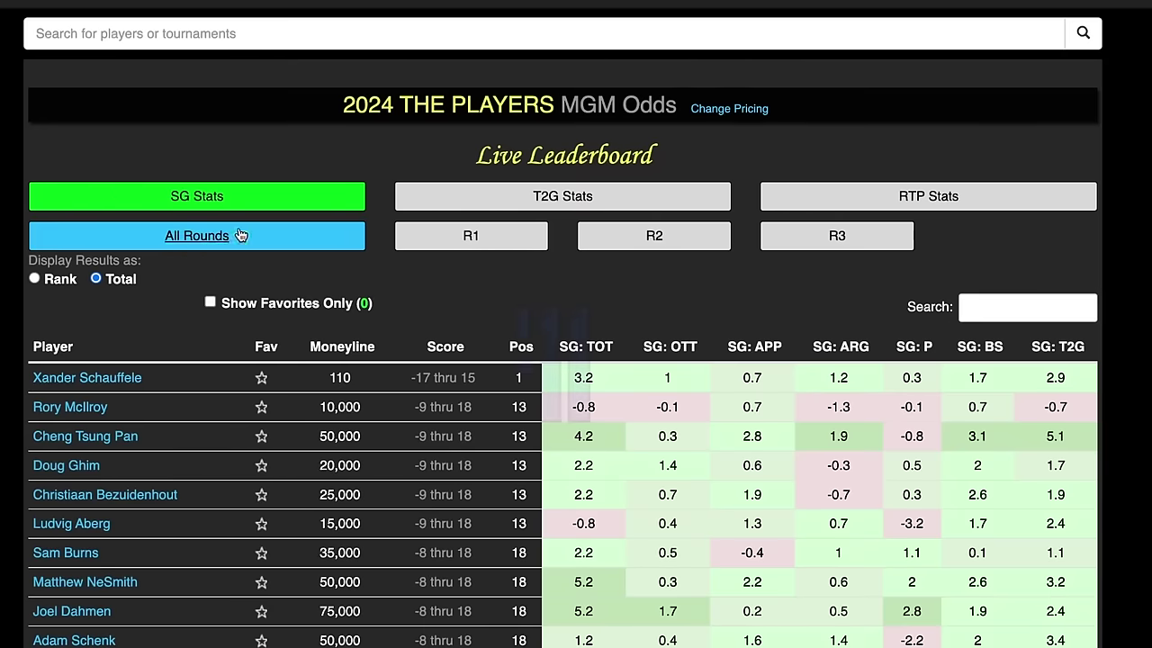
left_click(1023, 312)
type("min")
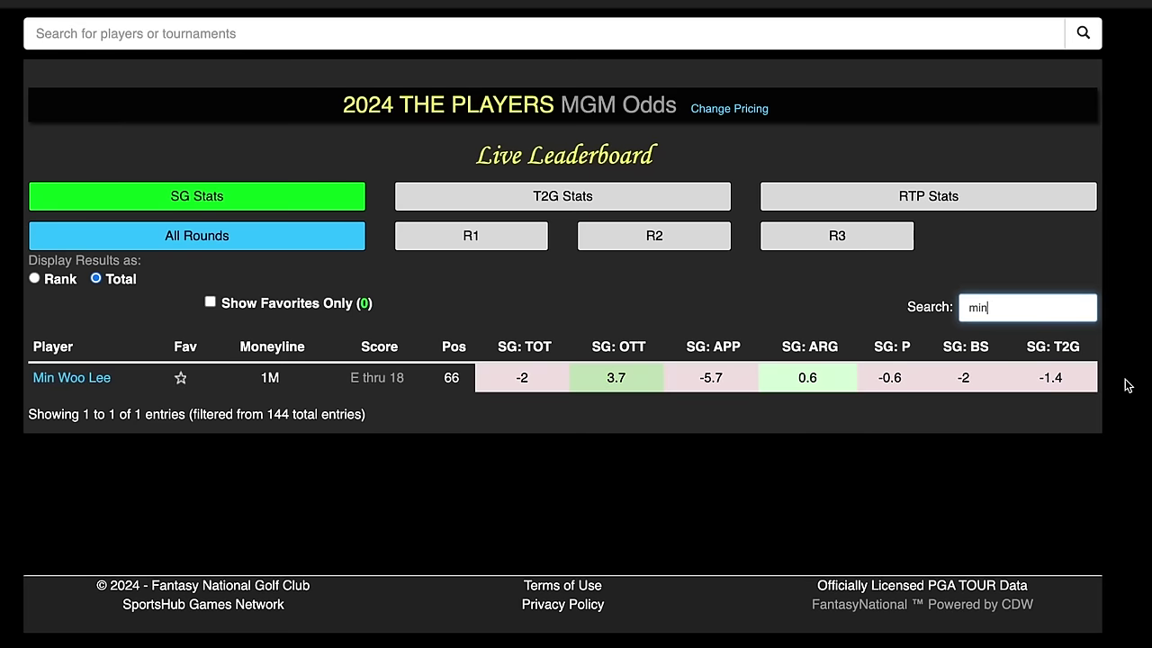
key("BackSpace")
key("BackSpace")
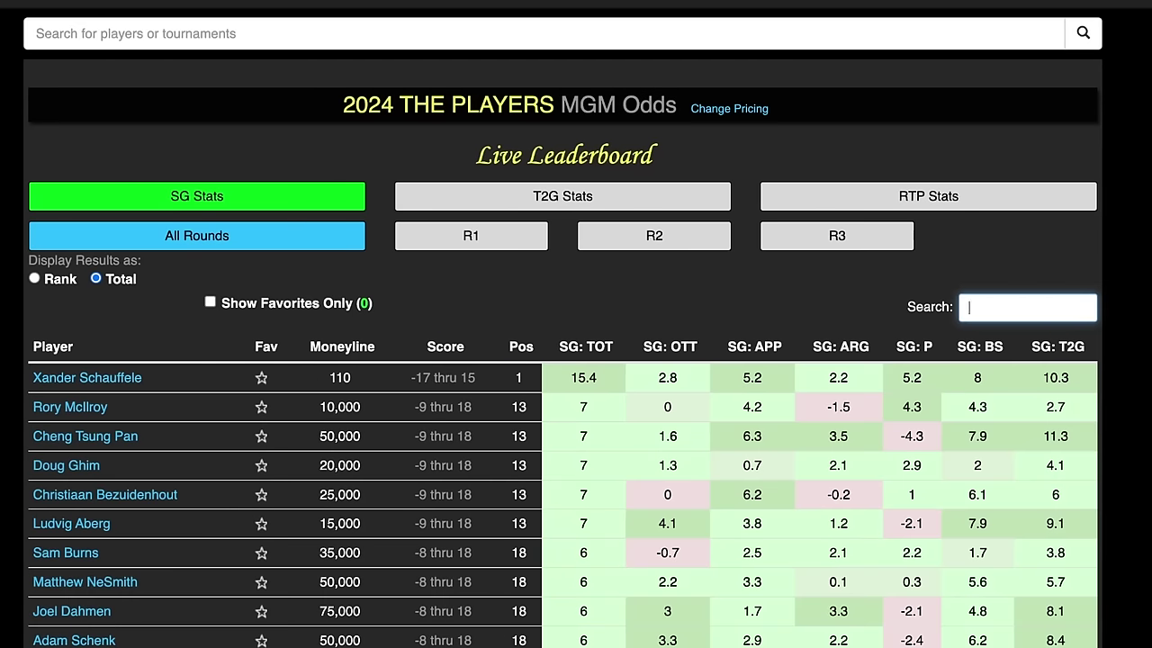
Sort the live leaderboard by SG: APP and compare the top approach players' totals in the other categories.
scroll(496, 204, "down", 1)
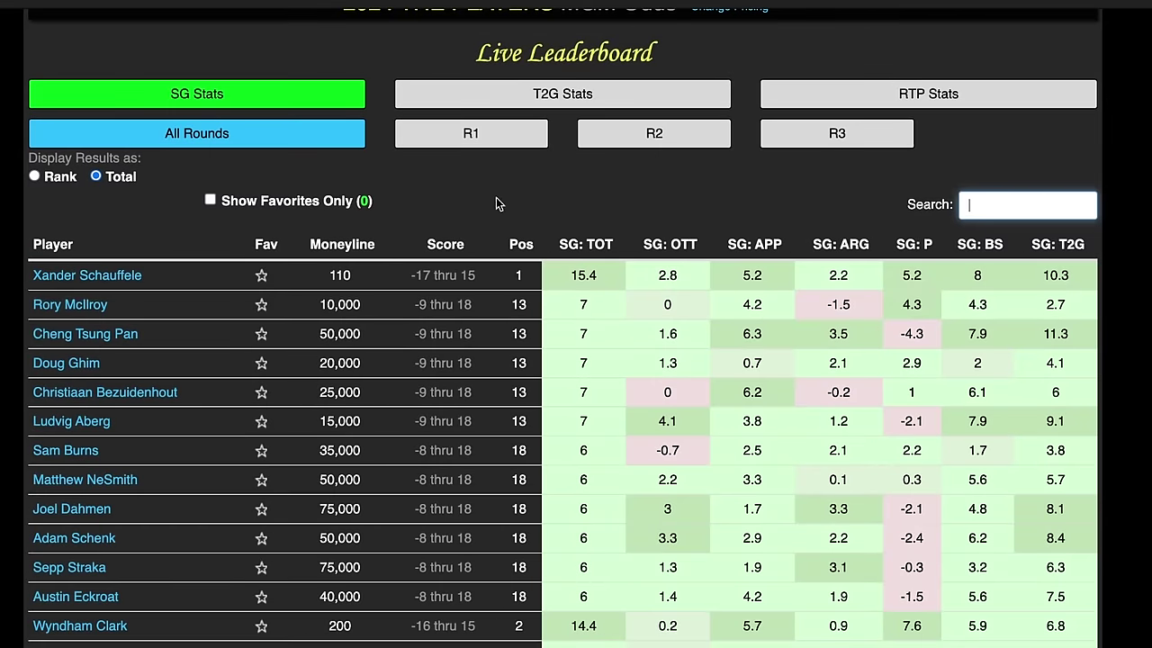
left_click(754, 245)
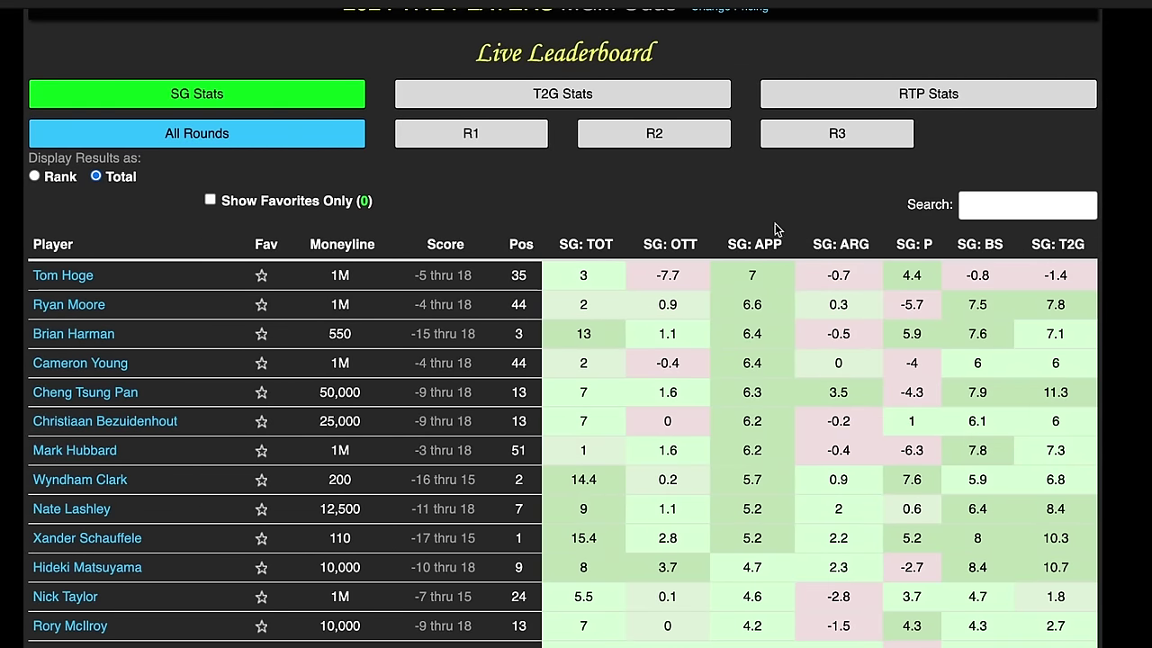
scroll(880, 216, "down", 1)
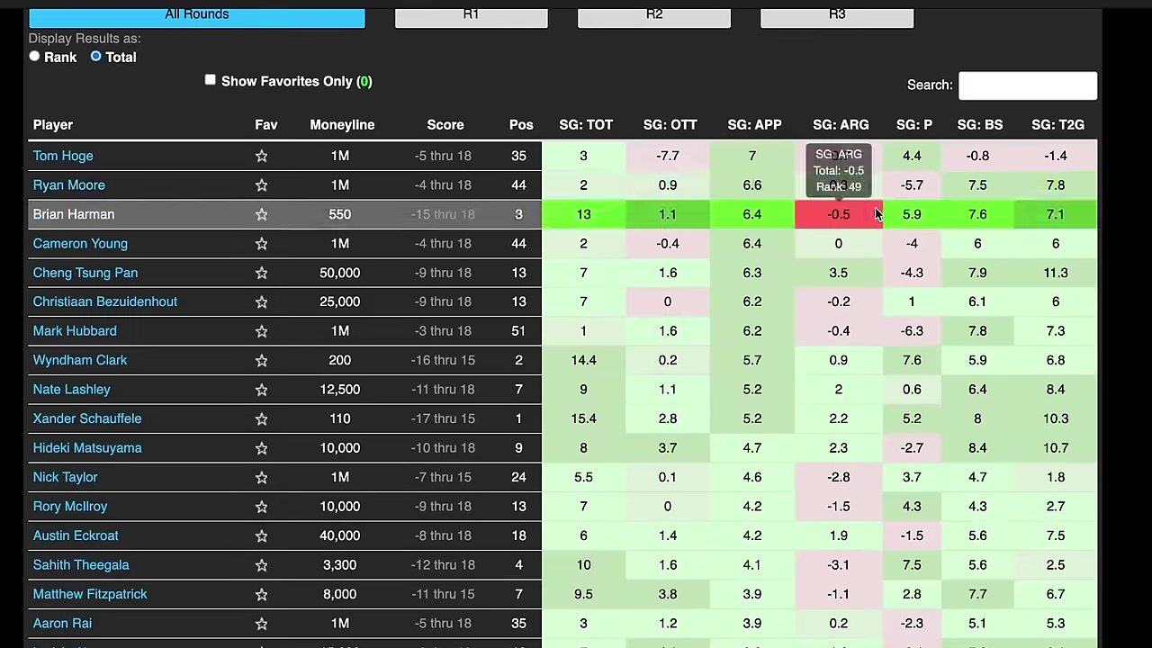
scroll(990, 180, "down", 1)
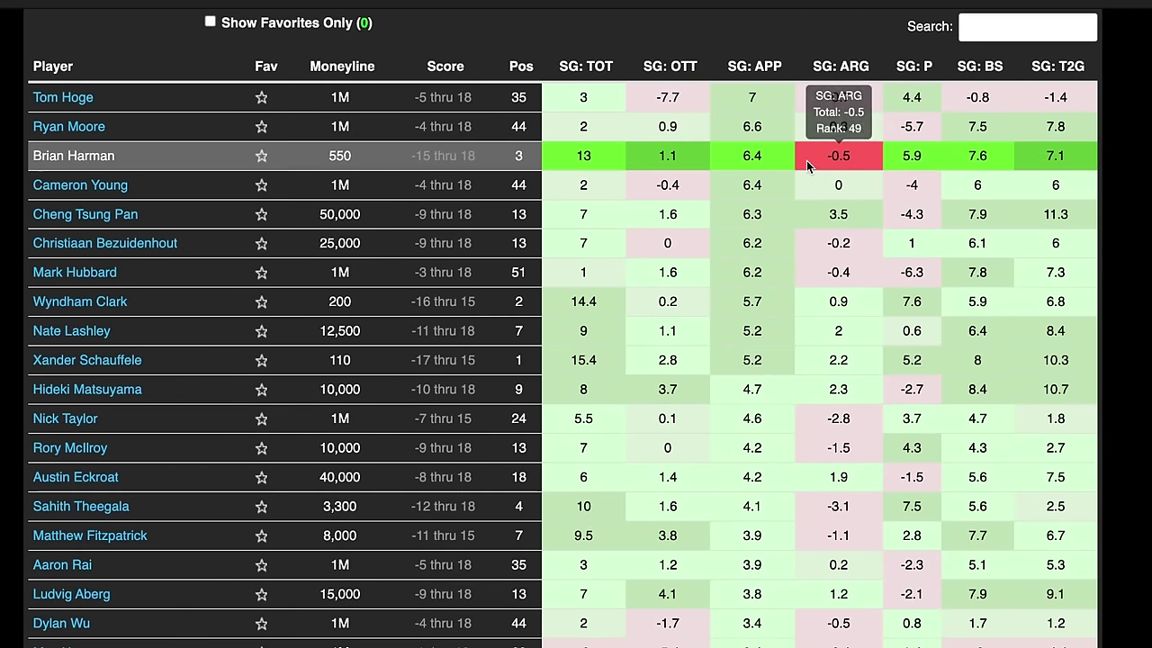
scroll(783, 63, "down", 1)
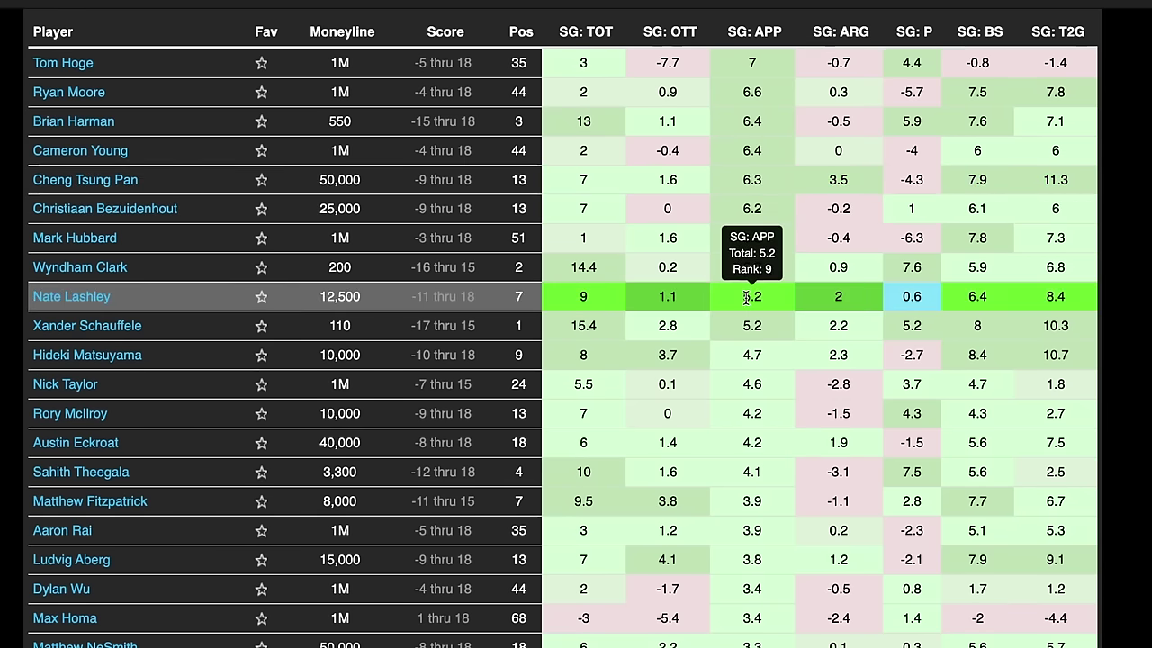
scroll(746, 298, "down", 1)
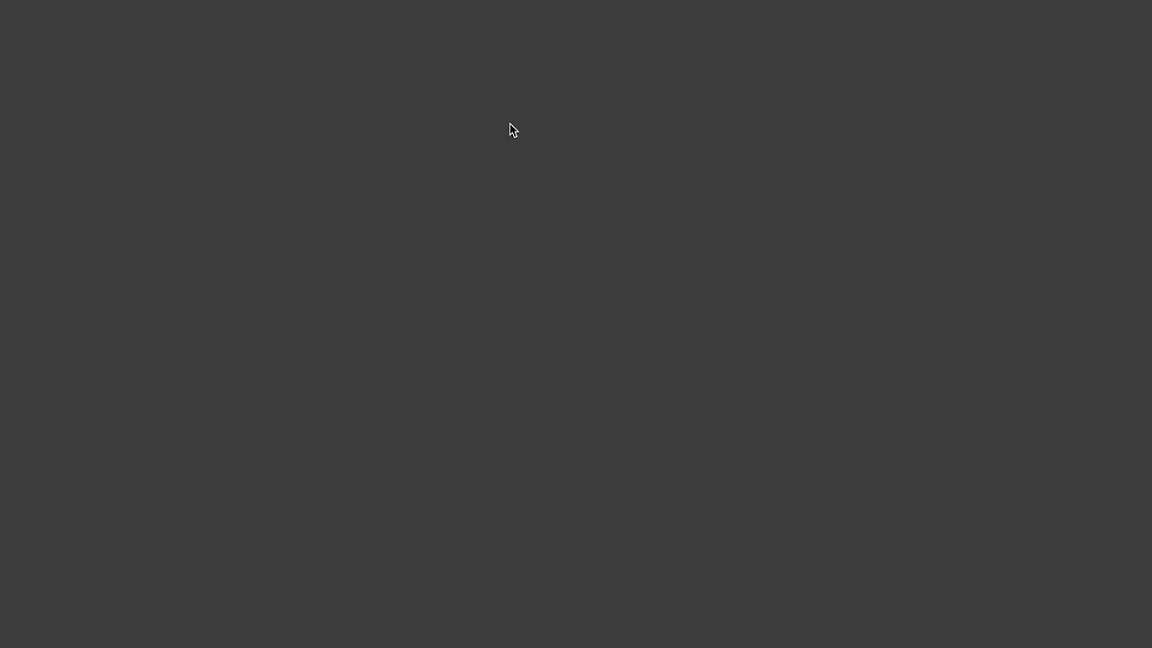
Filter the opened golfer's event history by "vals" to review the past Valspar results.
scroll(481, 135, "down", 10)
scroll(483, 144, "down", 4)
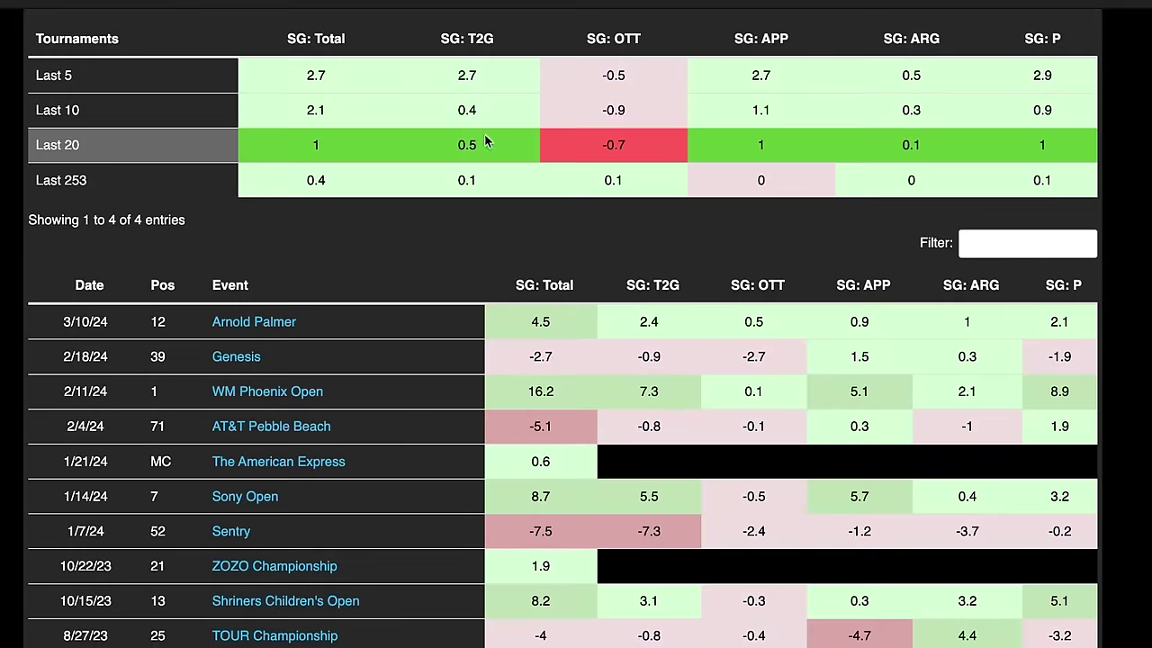
left_click(1045, 243)
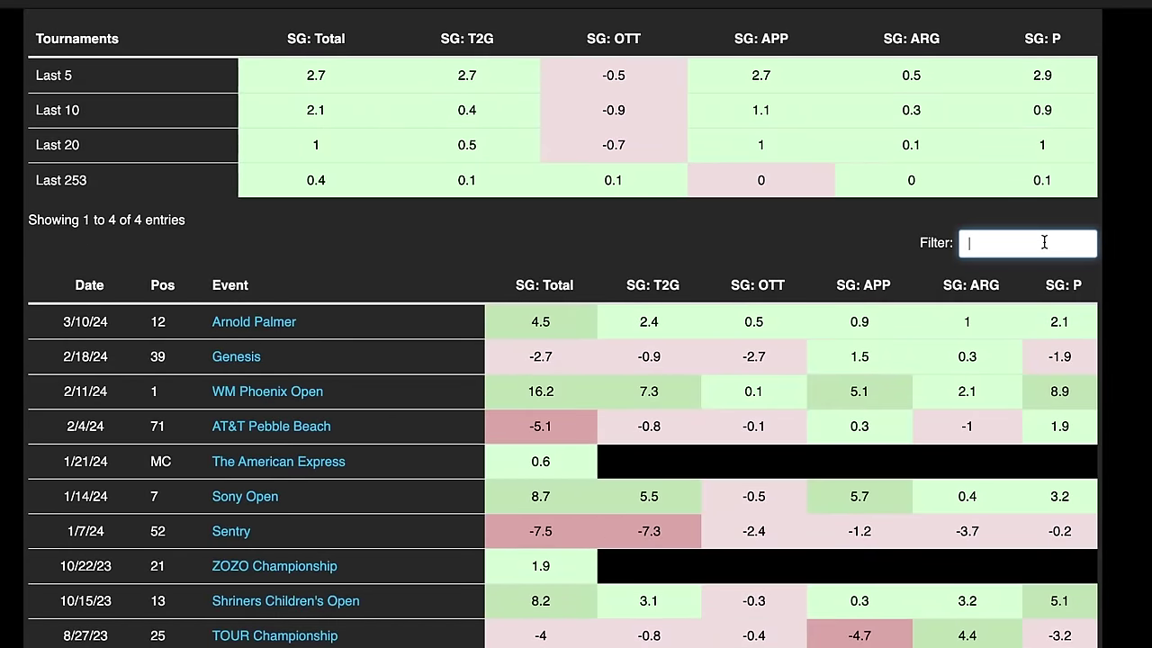
type("vals")
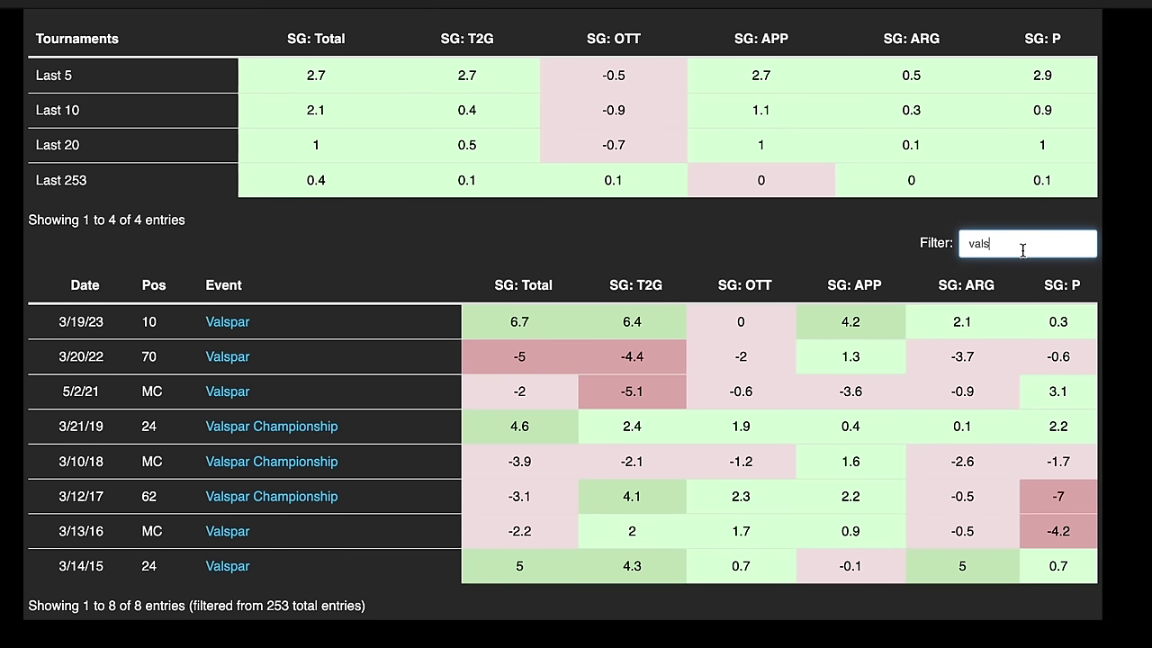
Clear the event history filter and review the golfer's recent tournament results with their strokes gained.
key("BackSpace")
key("BackSpace")
key("BackSpace")
key("BackSpace")
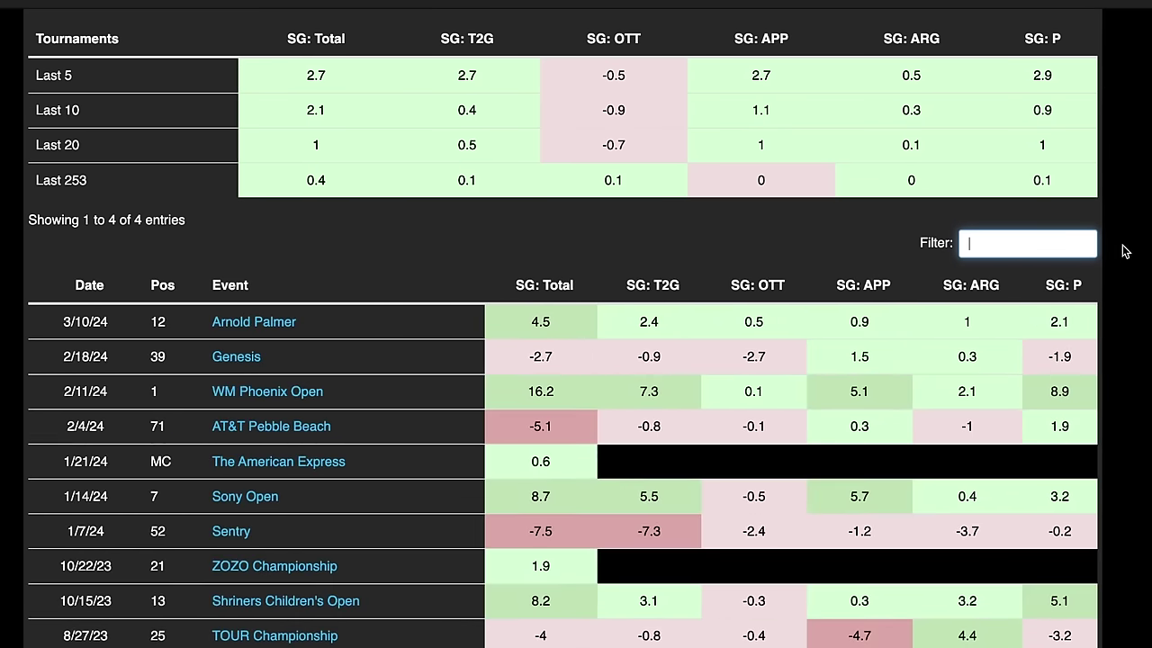
scroll(1122, 252, "down", 1)
scroll(1121, 252, "down", 1)
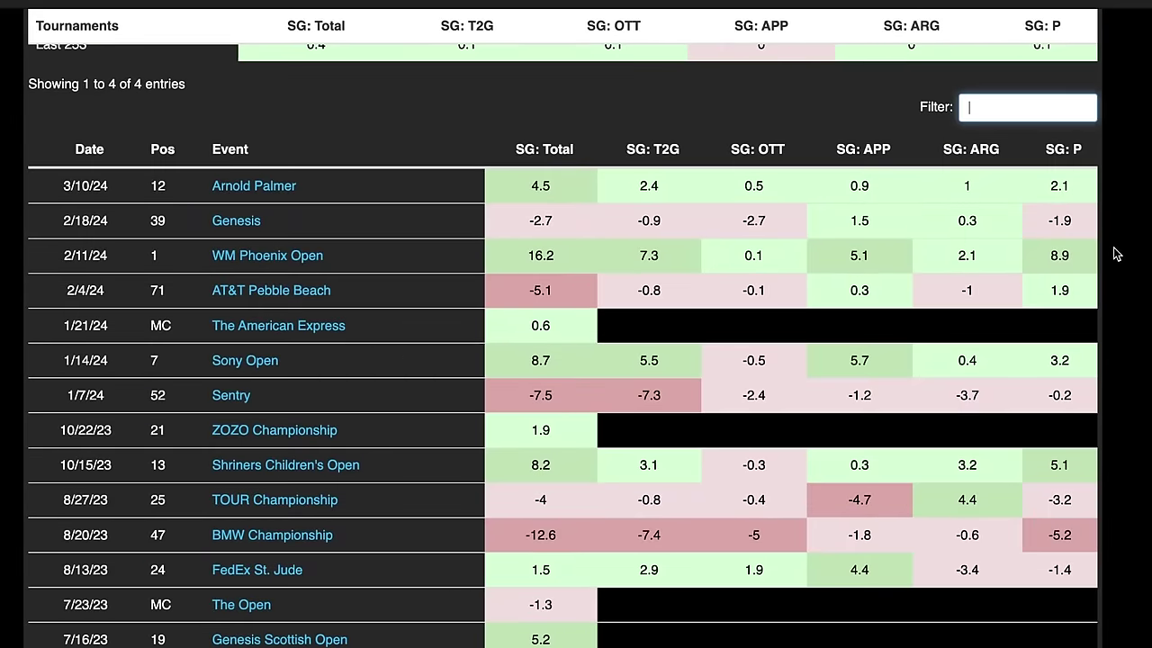
scroll(1113, 226, "up", 4)
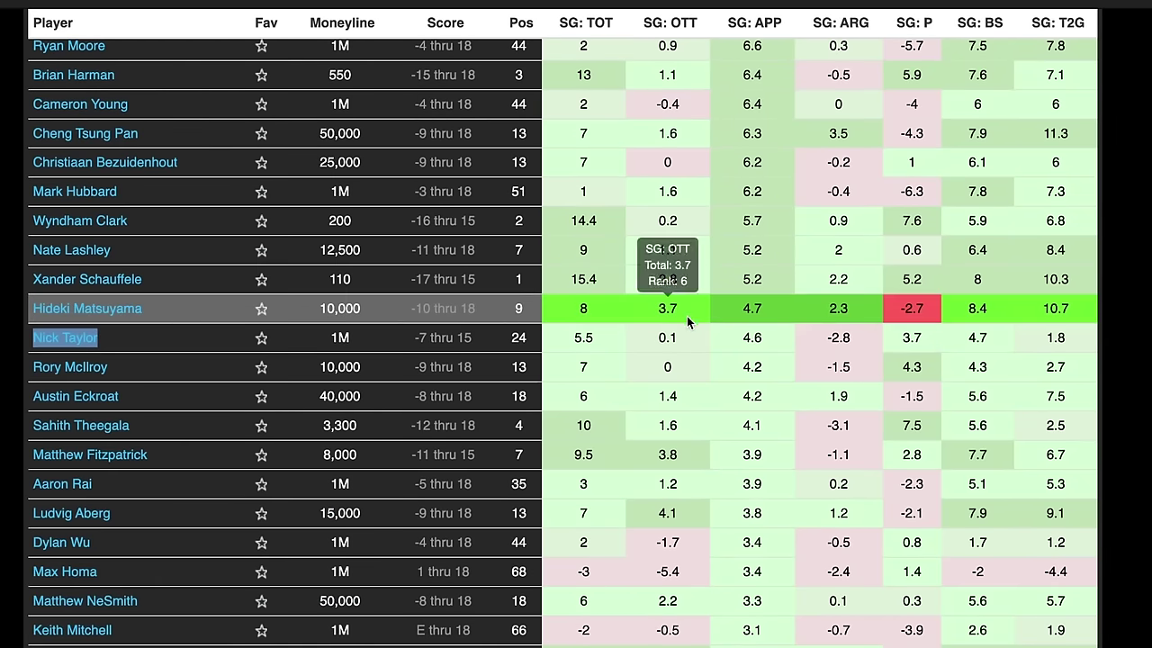
Compare the next players on the live leaderboard sorted by SG: APP, from Hideki Matsuyama down to Zac Blair.
scroll(697, 413, "down", 1)
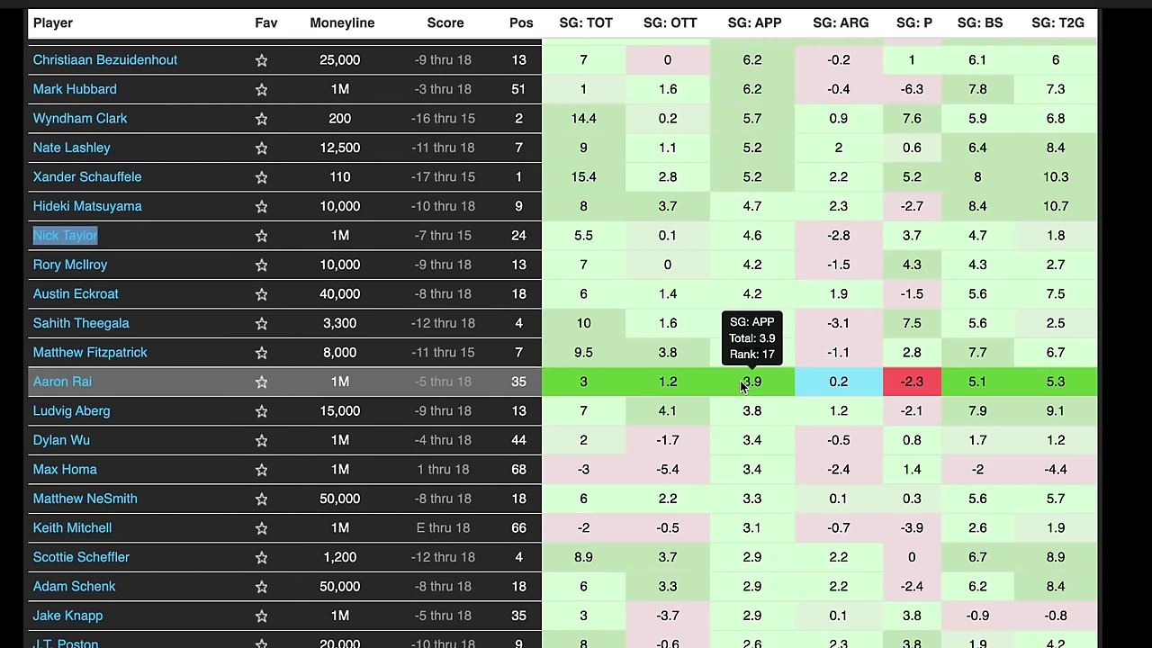
scroll(747, 387, "down", 1)
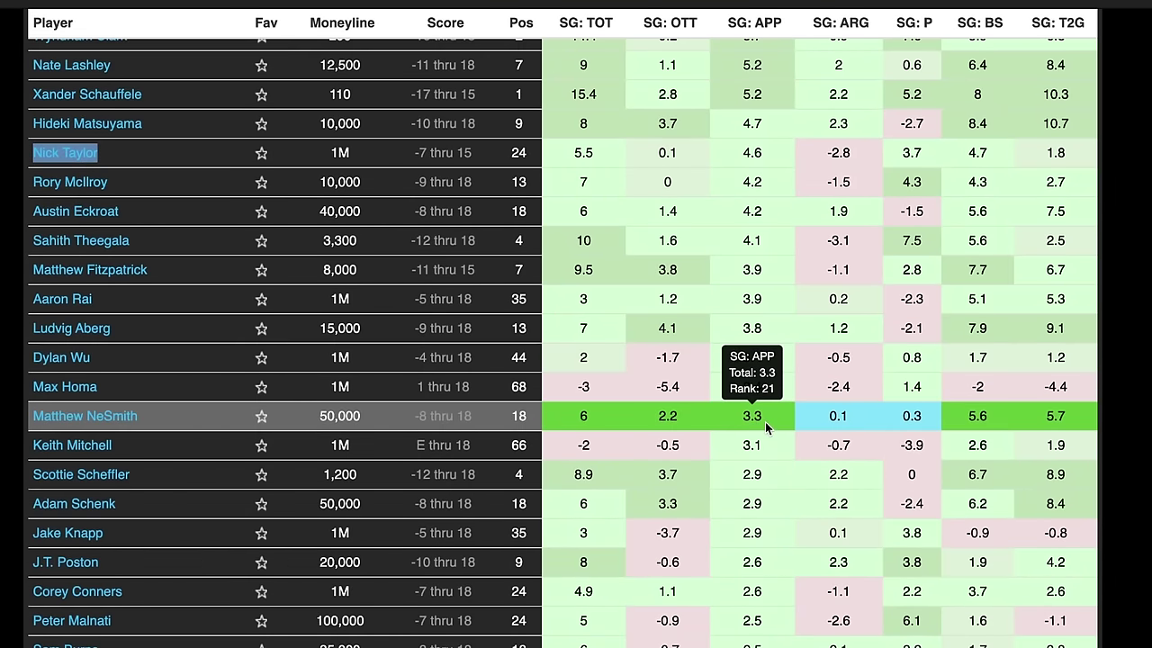
scroll(726, 355, "down", 3)
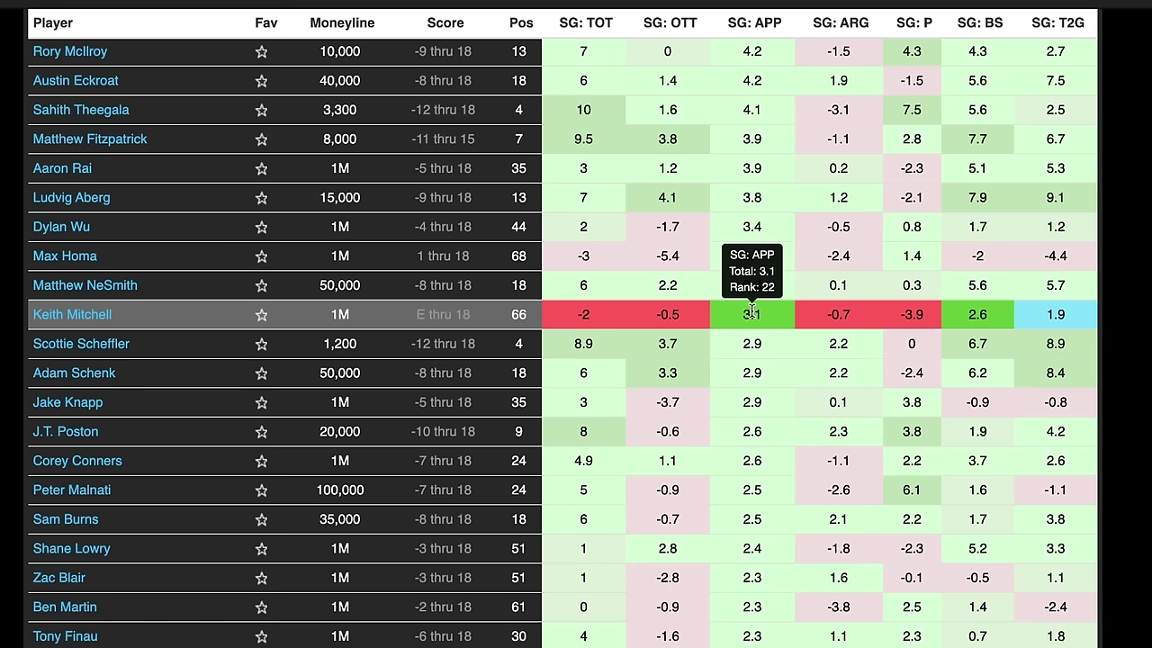
scroll(752, 311, "down", 3)
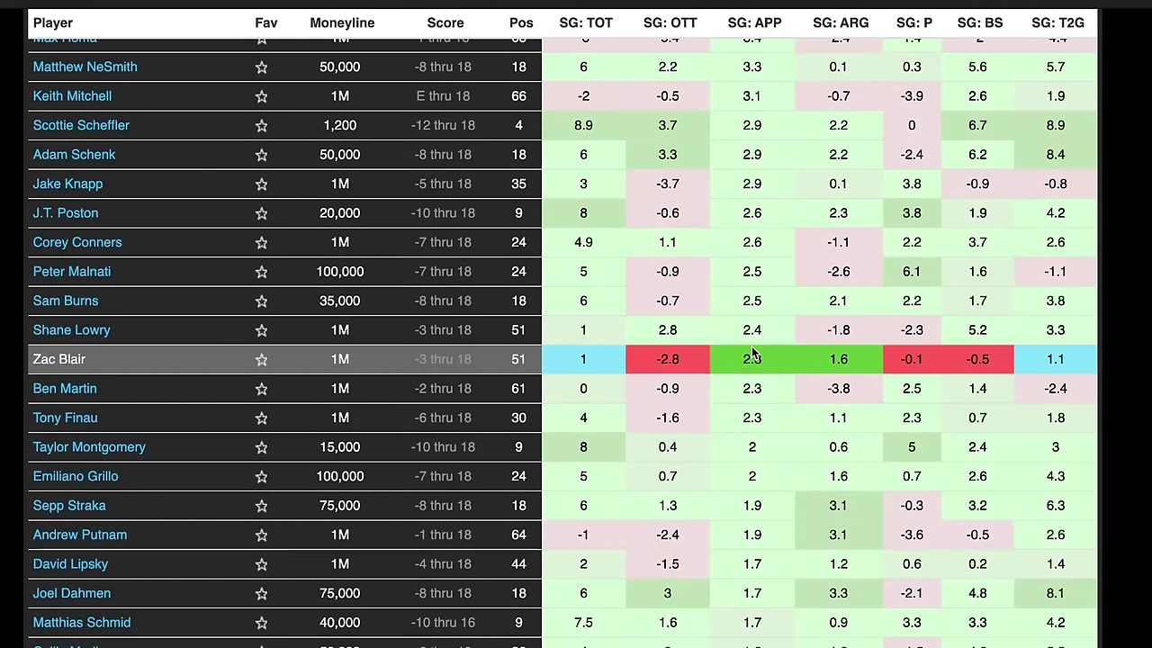
Open Zac Blair's player profile, filter his event history by "vals" to review past Valspar results, and clear the filter.
scroll(752, 349, "down", 1)
left_click_drag(34, 328, 115, 326)
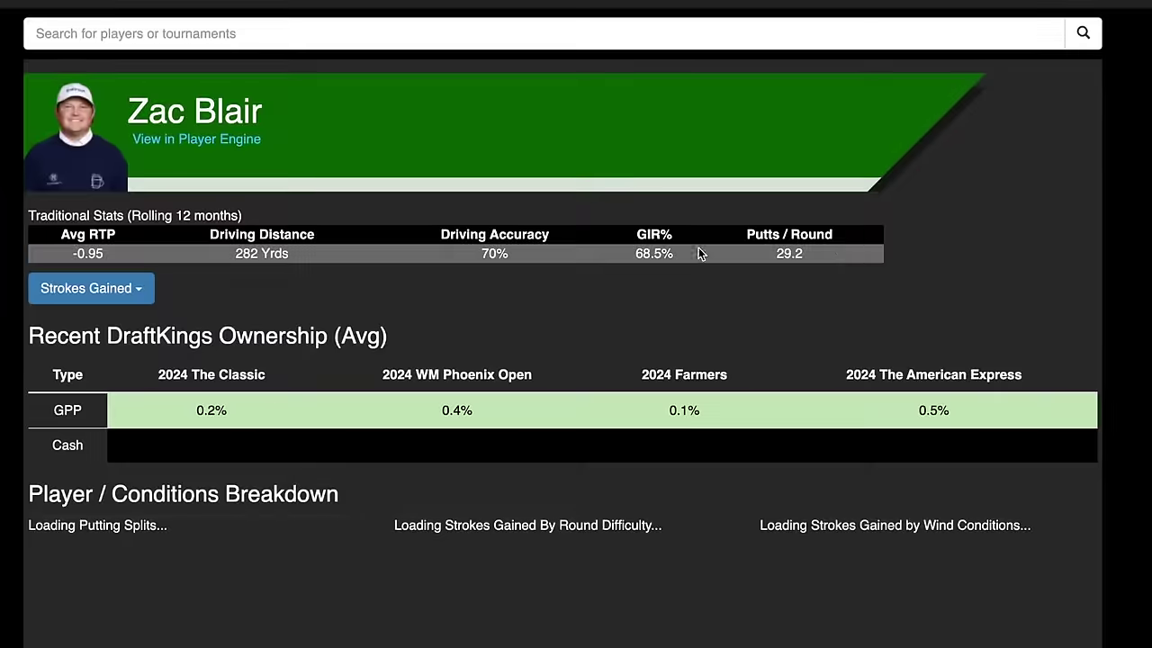
scroll(792, 252, "down", 12)
scroll(855, 256, "down", 1)
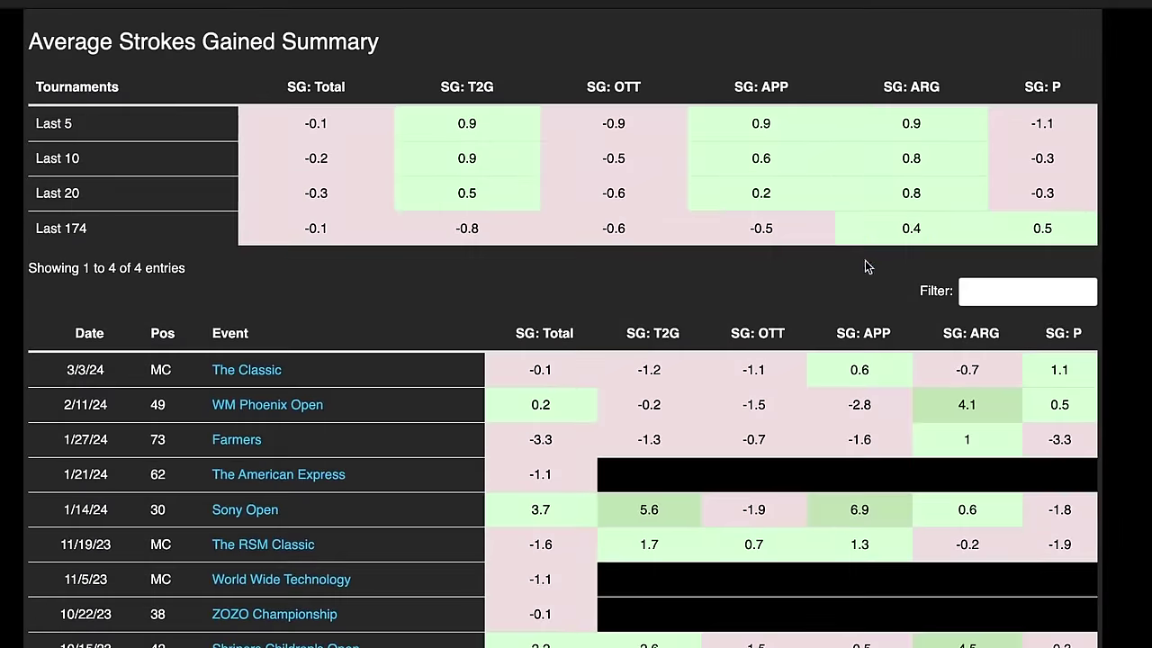
left_click(1020, 282)
type("vals")
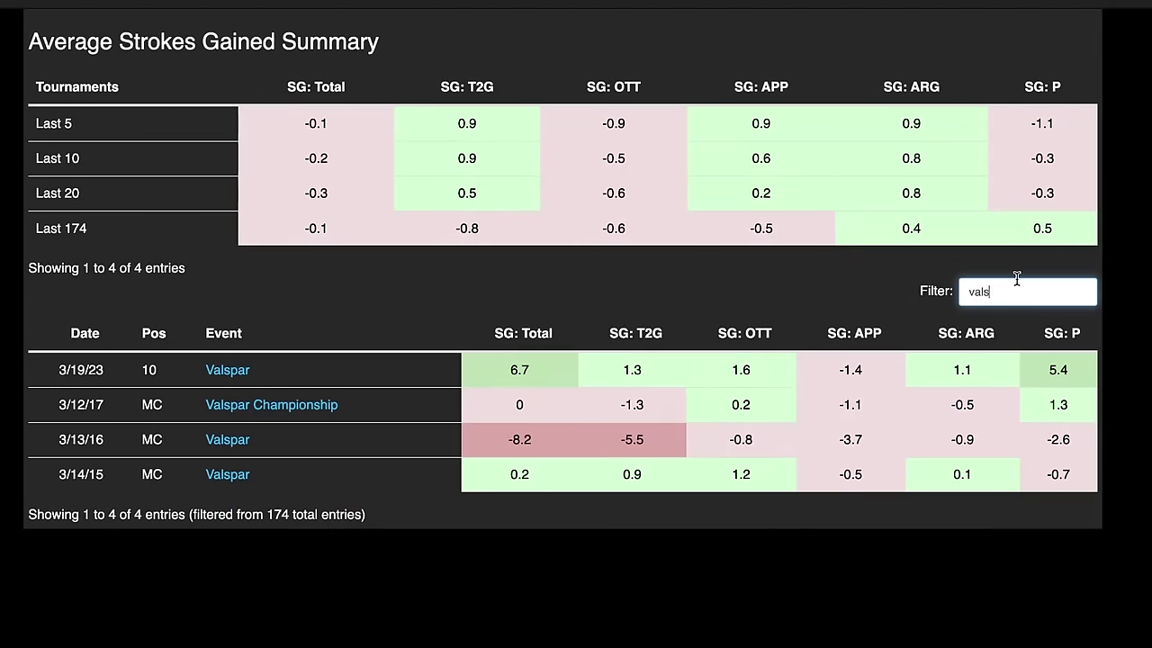
key("BackSpace")
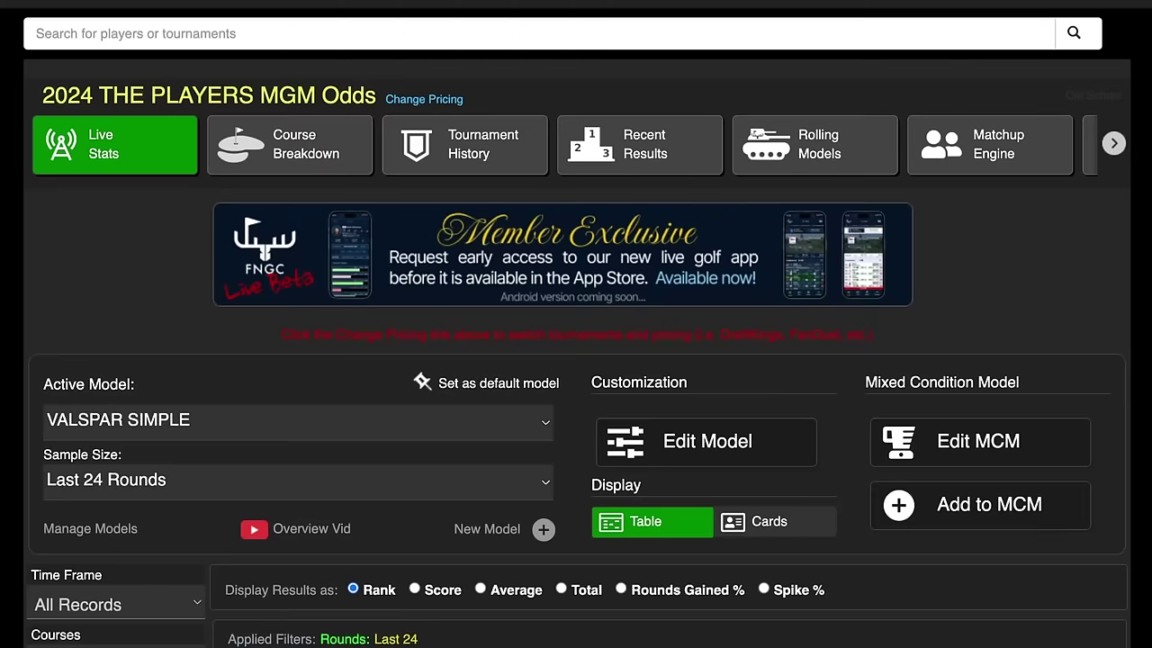
Glance over the VALSPAR SIMPLE model rankings for 2024 THE PLAYERS and return to the live leaderboard.
scroll(723, 113, "down", 8)
scroll(687, 119, "up", 6)
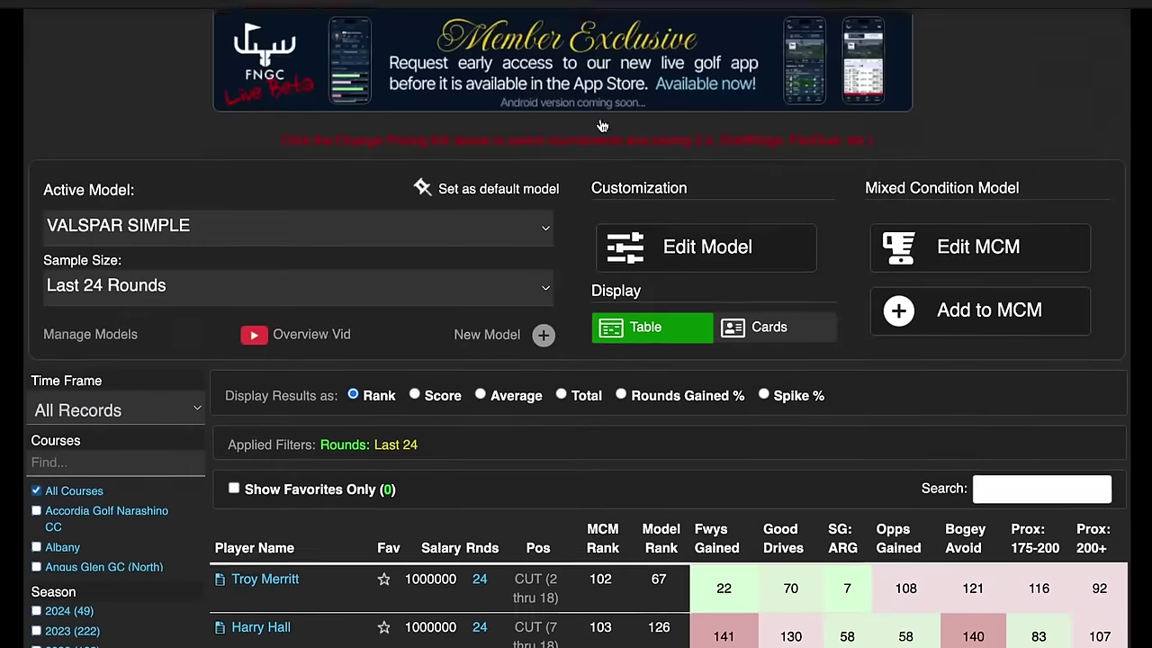
left_click(405, 20)
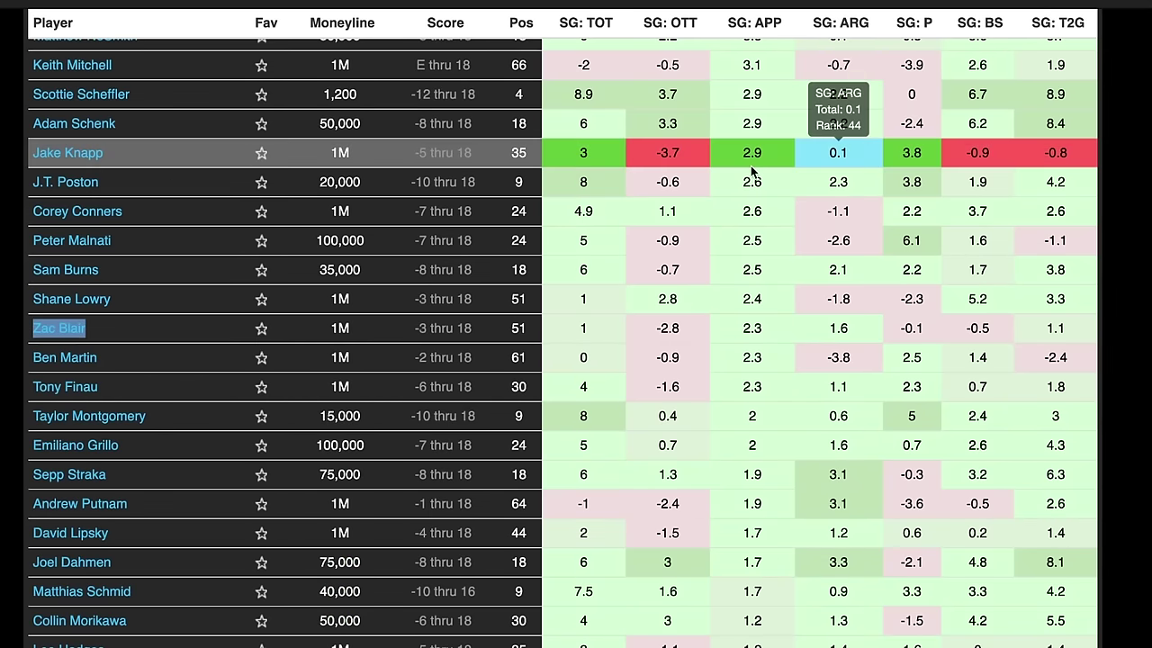
Examine the rest of the live leaderboard, comparing the strokes gained of lower-ranked approach players and those who missed the cut.
scroll(653, 226, "down", 10)
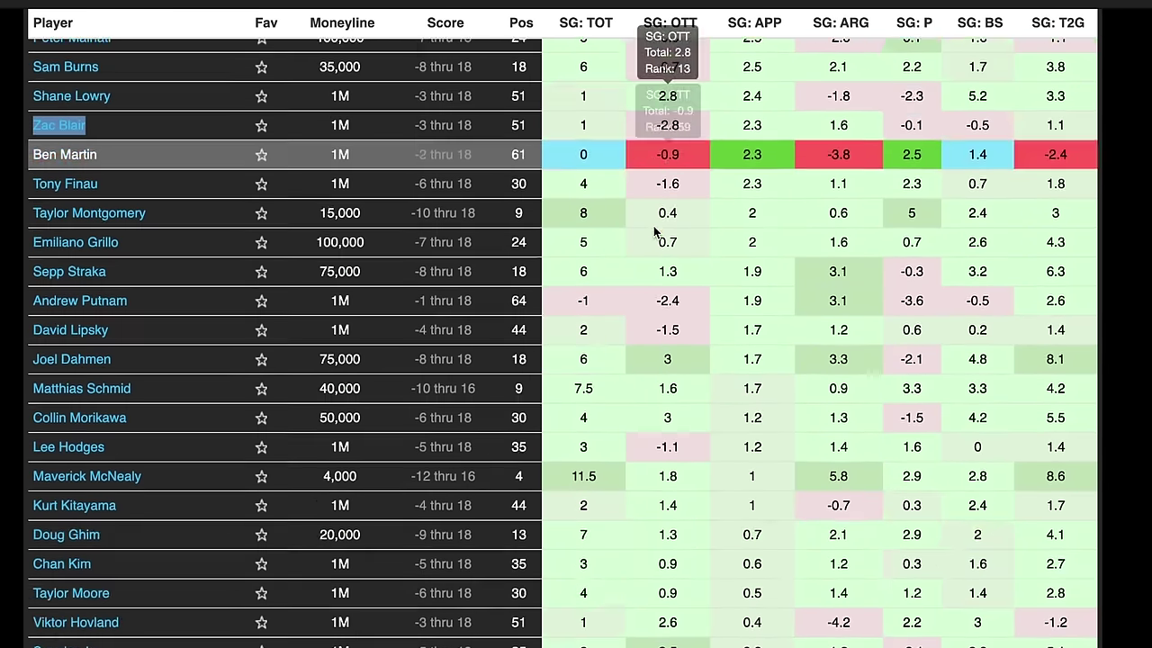
scroll(642, 222, "down", 7)
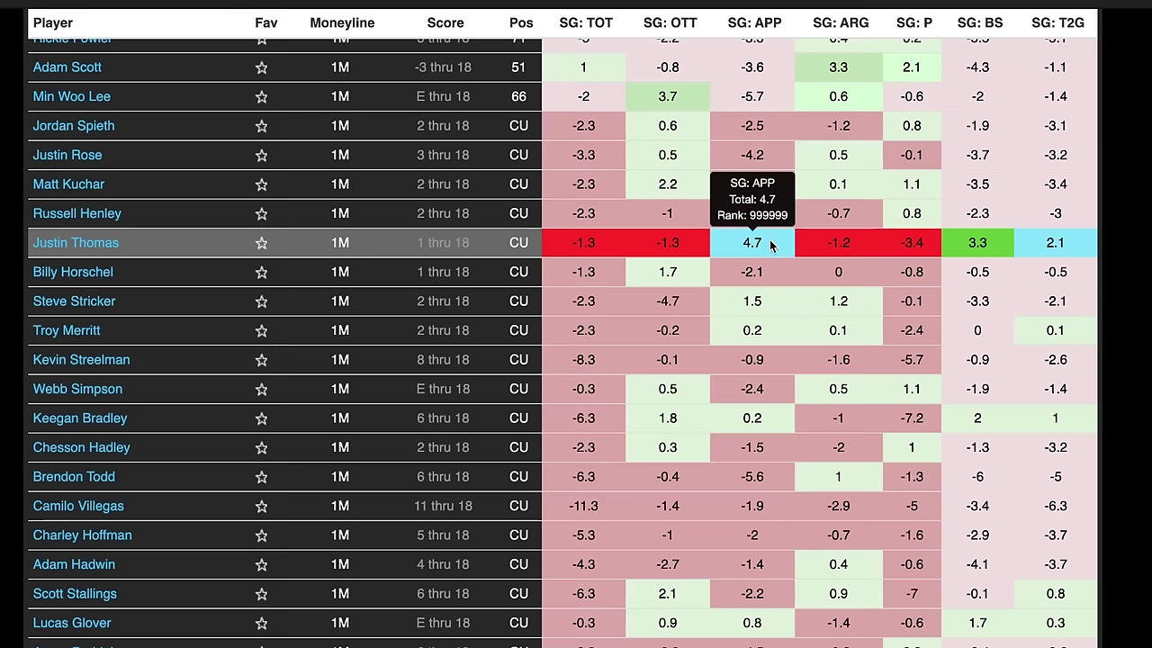
scroll(770, 241, "down", 5)
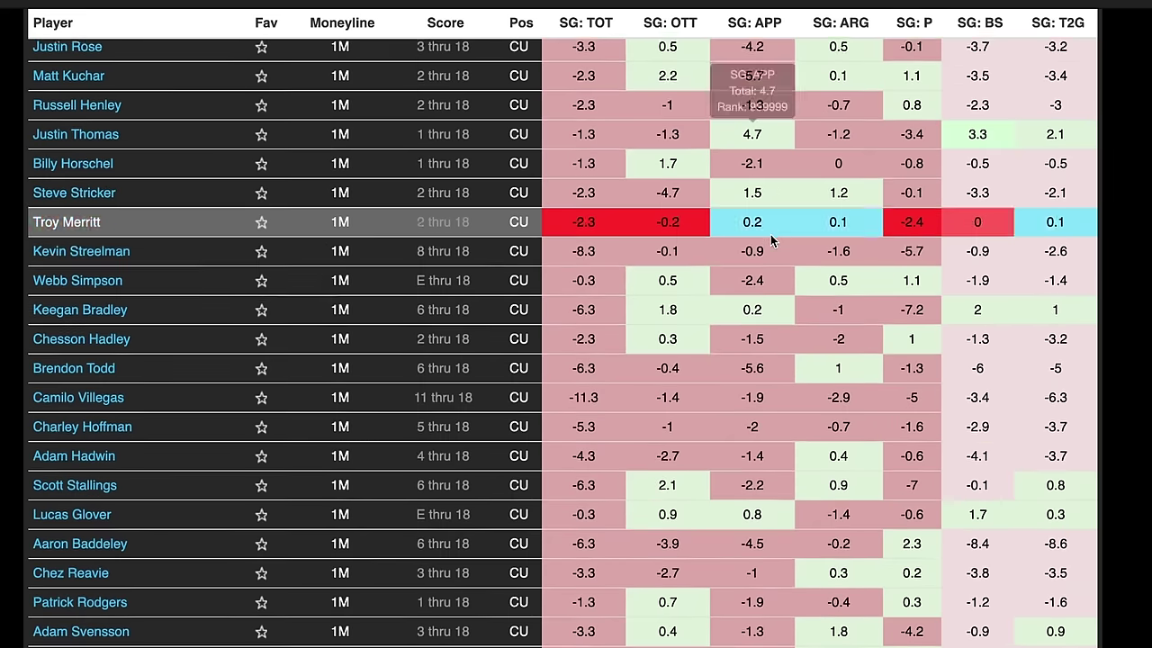
scroll(770, 234, "down", 5)
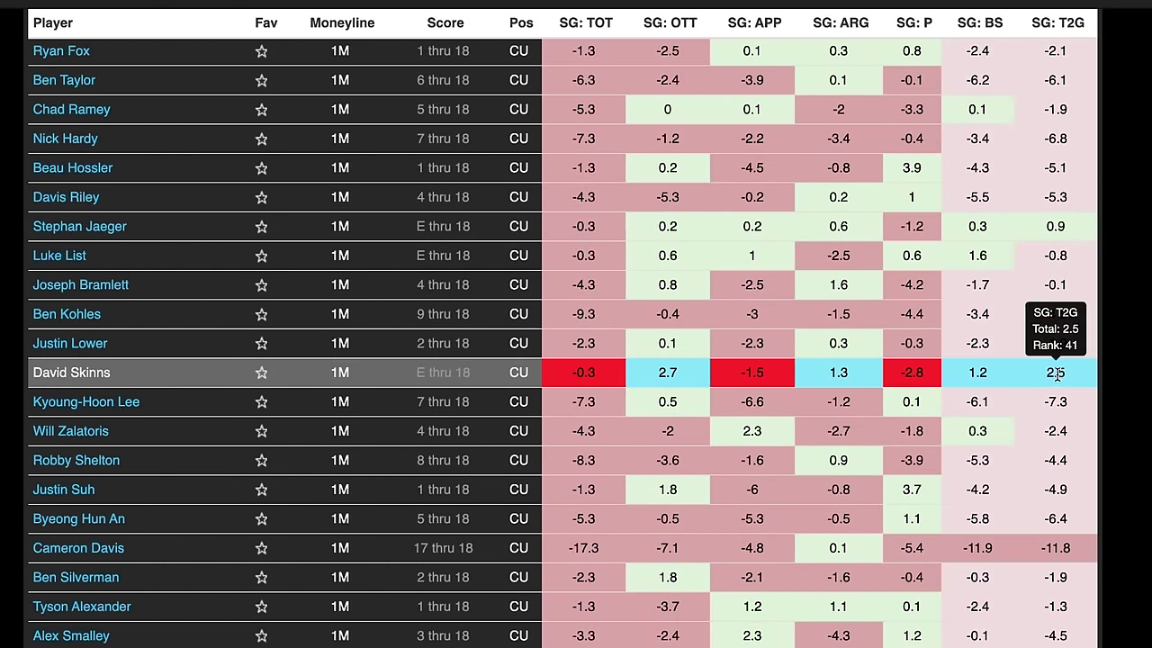
scroll(728, 349, "down", 2)
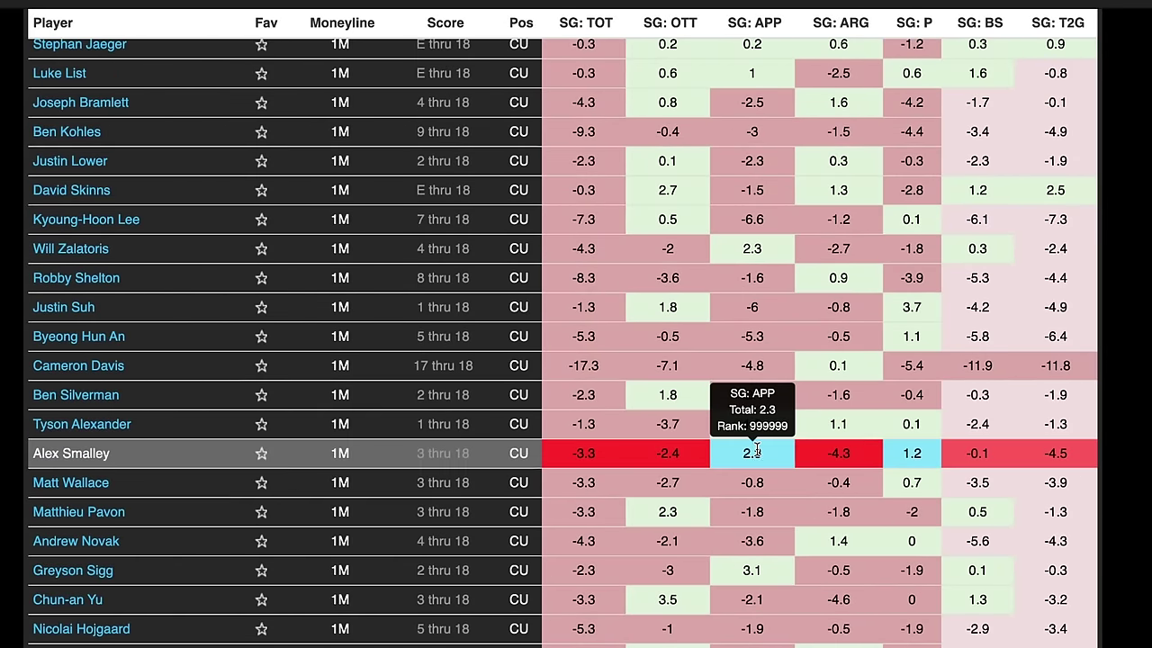
scroll(756, 450, "down", 1)
scroll(766, 490, "down", 1)
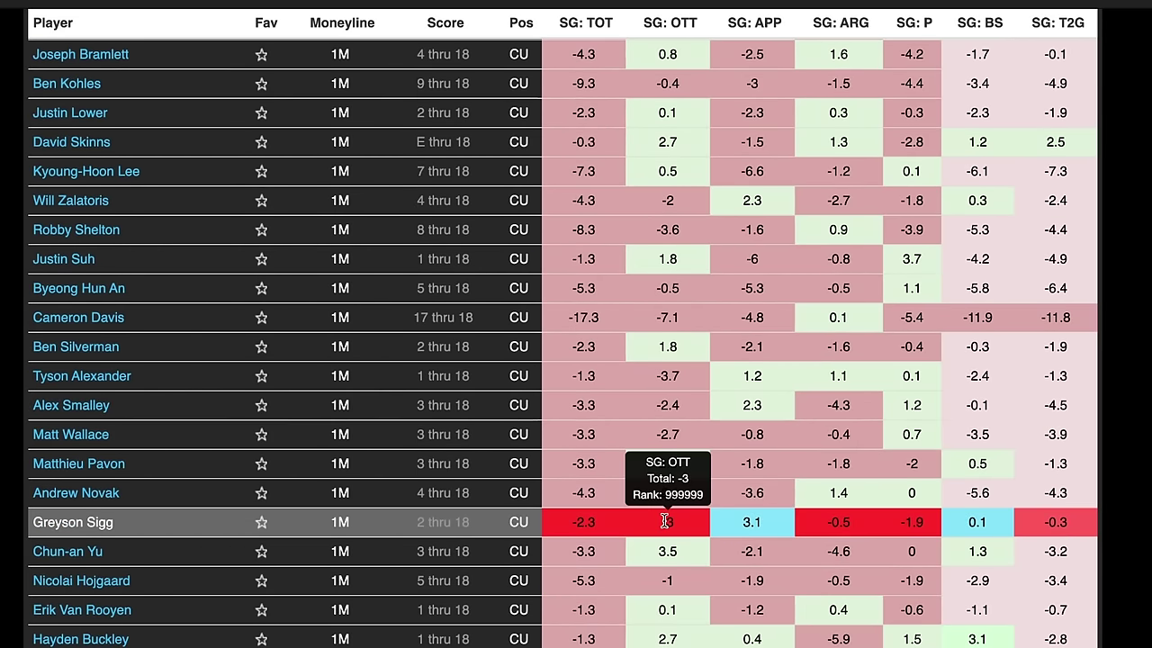
scroll(770, 482, "down", 4)
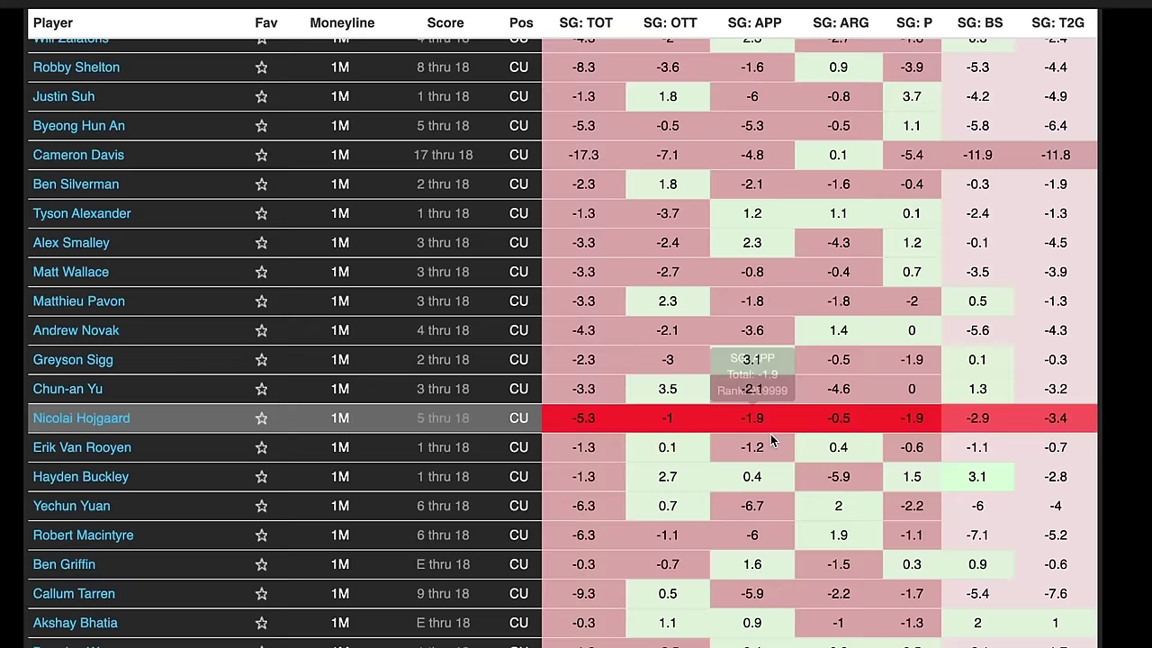
scroll(763, 352, "down", 3)
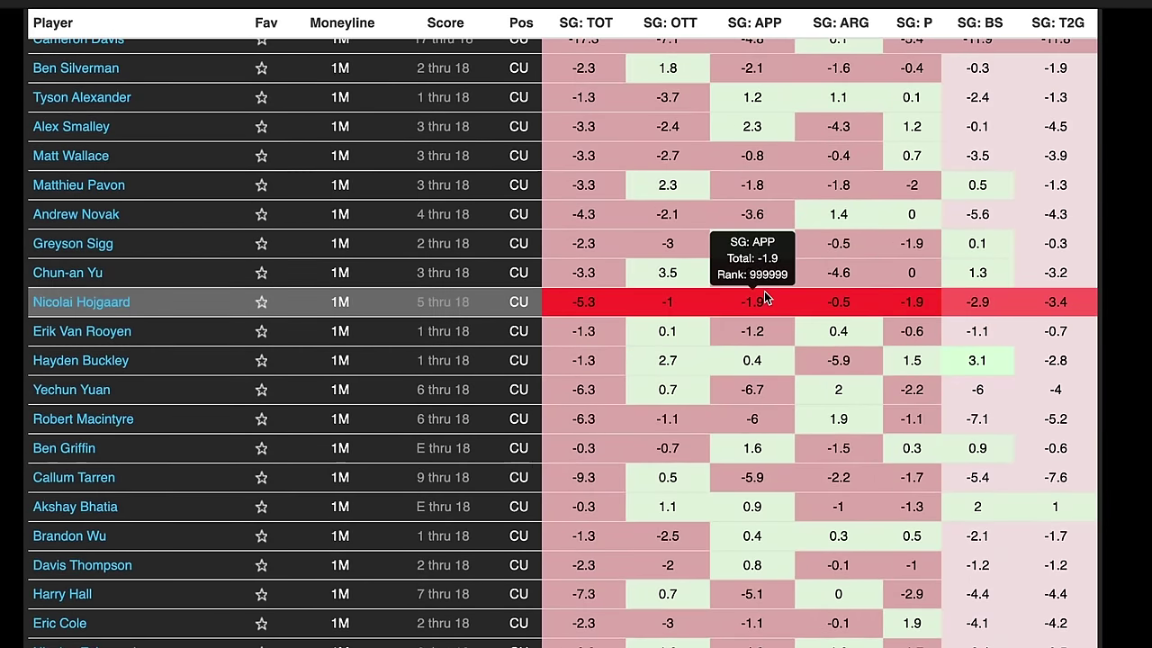
scroll(762, 291, "down", 1)
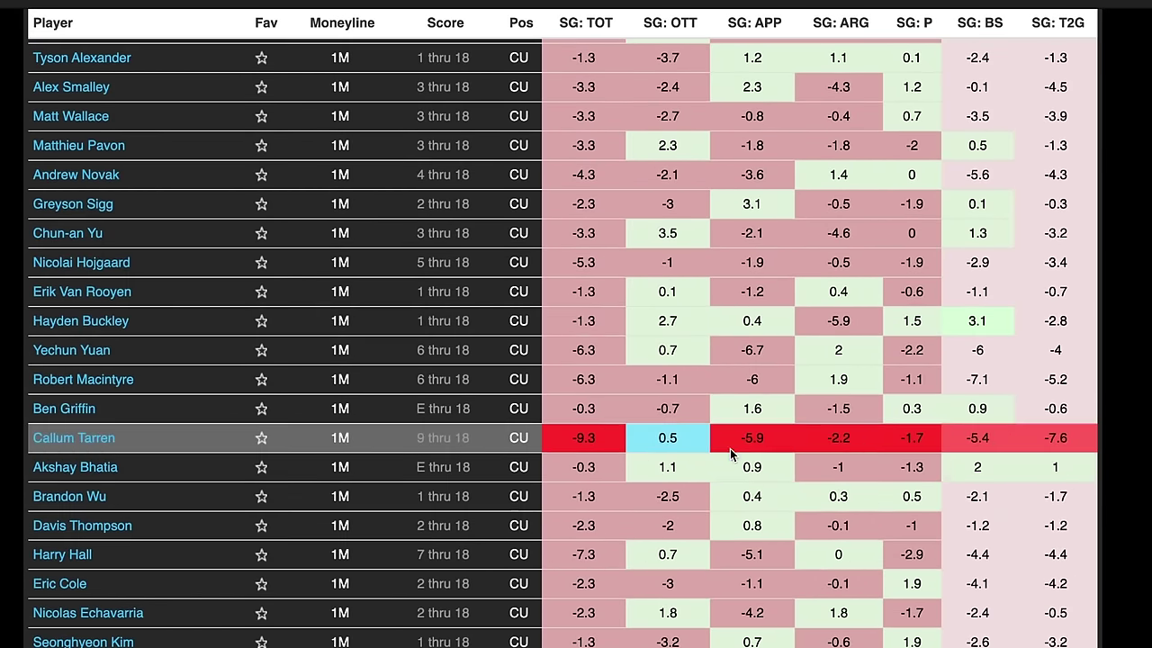
scroll(759, 457, "down", 1)
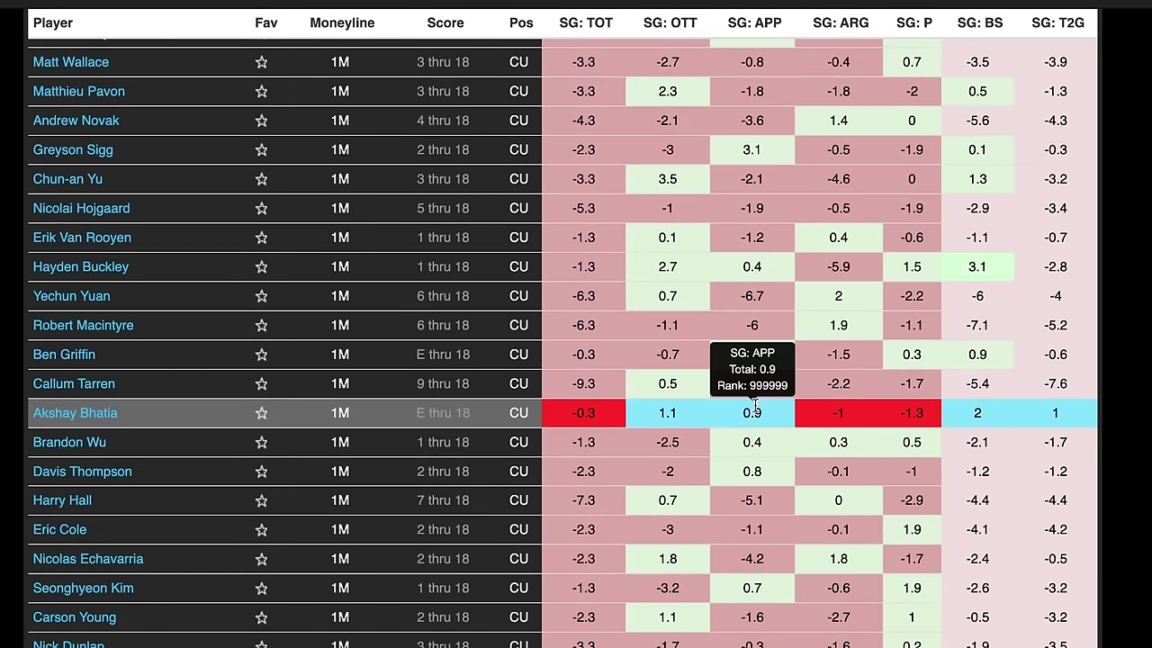
scroll(754, 404, "down", 5)
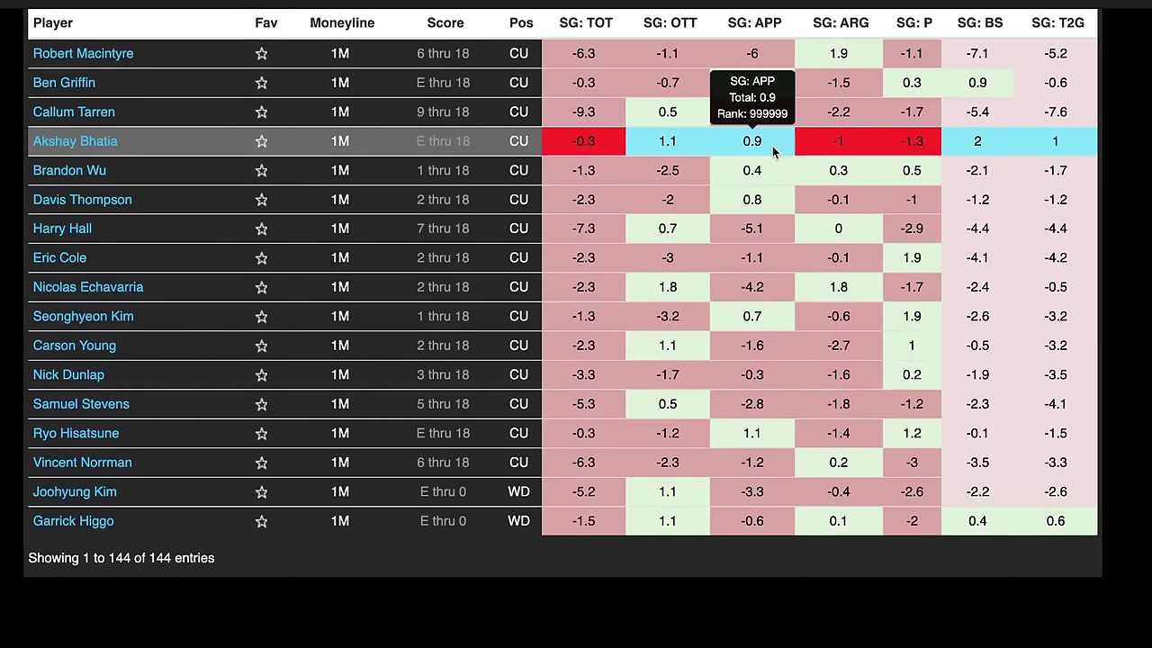
Go back up through the live leaderboard to review the top SG: APP players again.
scroll(772, 146, "up", 1)
scroll(771, 146, "up", 3)
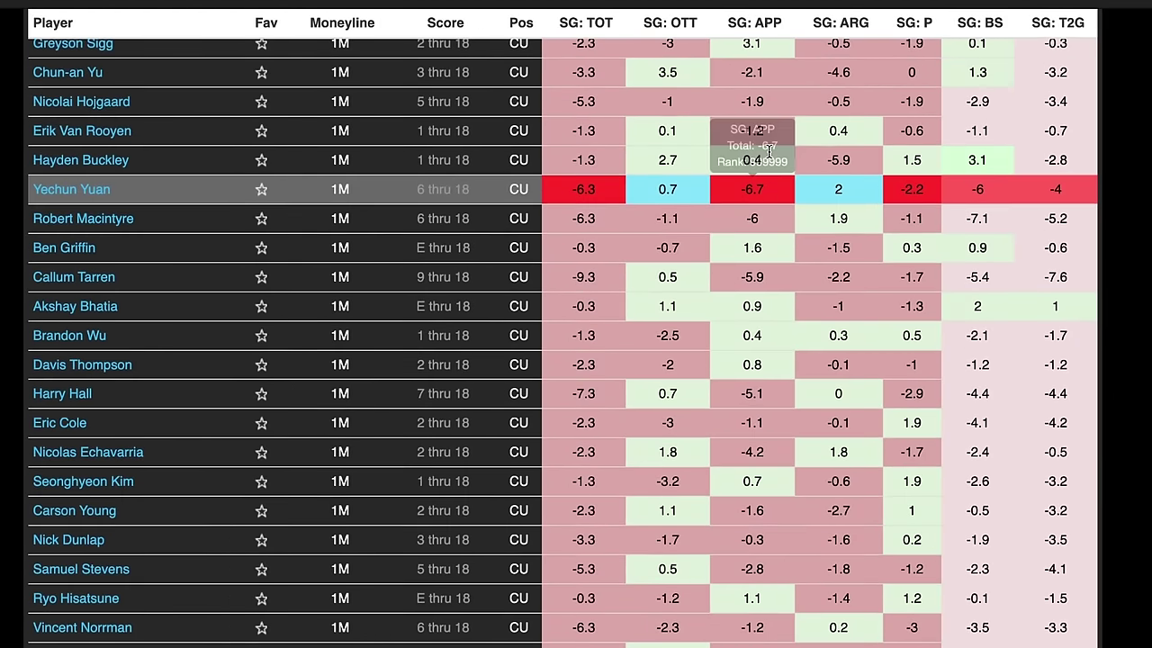
scroll(770, 158, "up", 10)
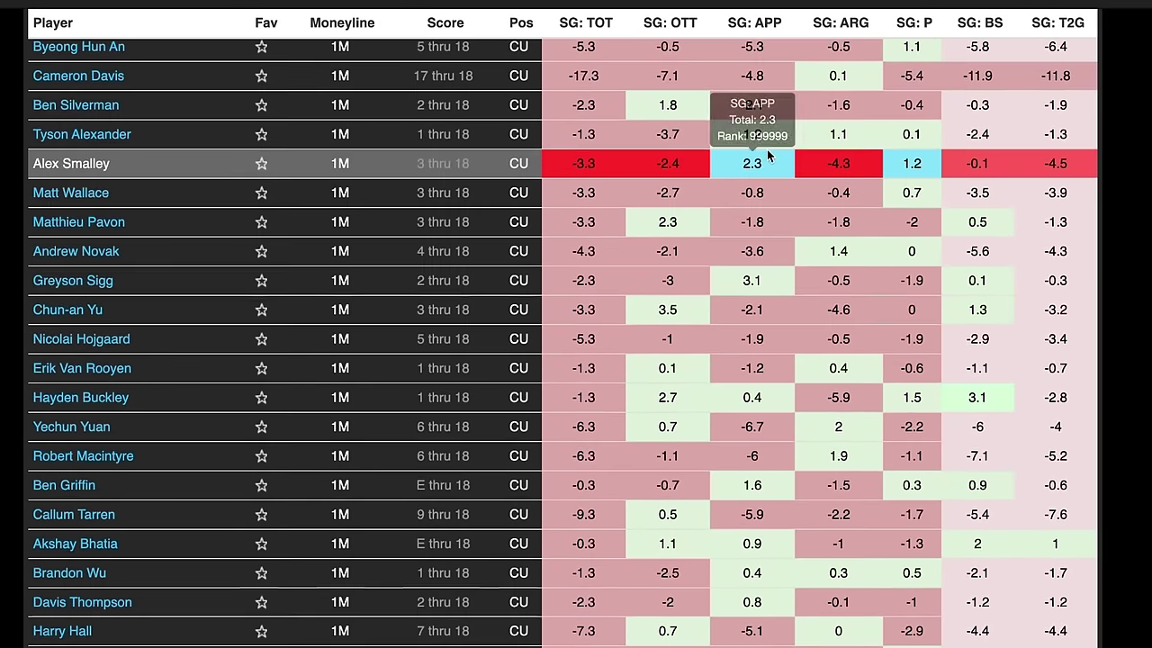
scroll(770, 167, "up", 15)
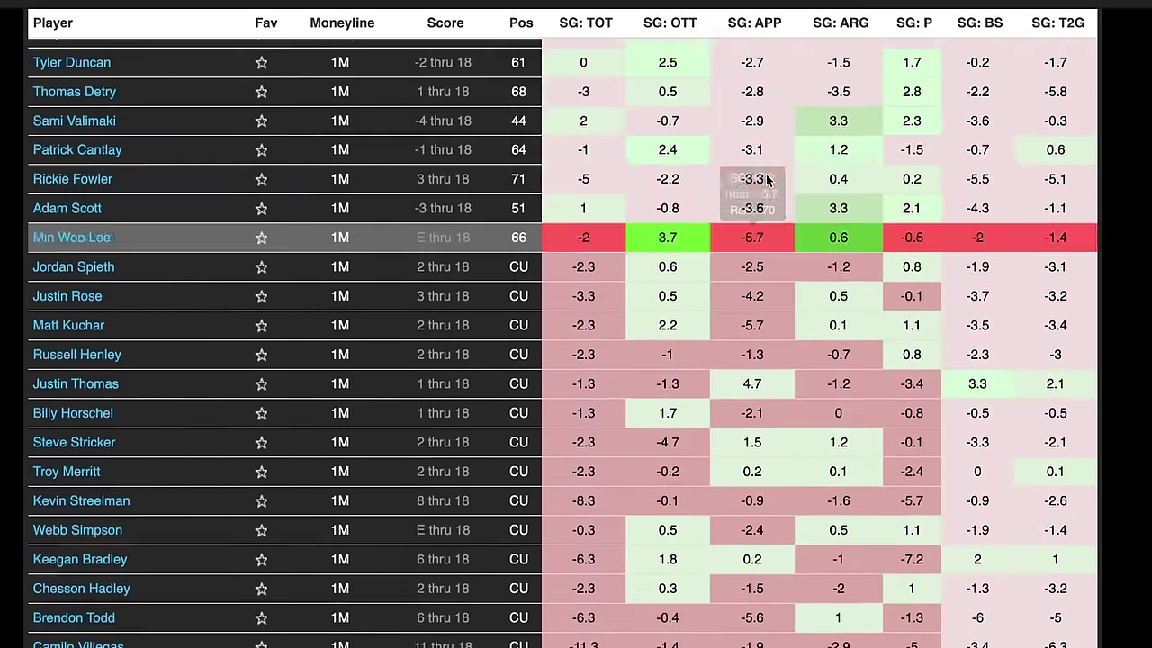
scroll(853, 436, "up", 3)
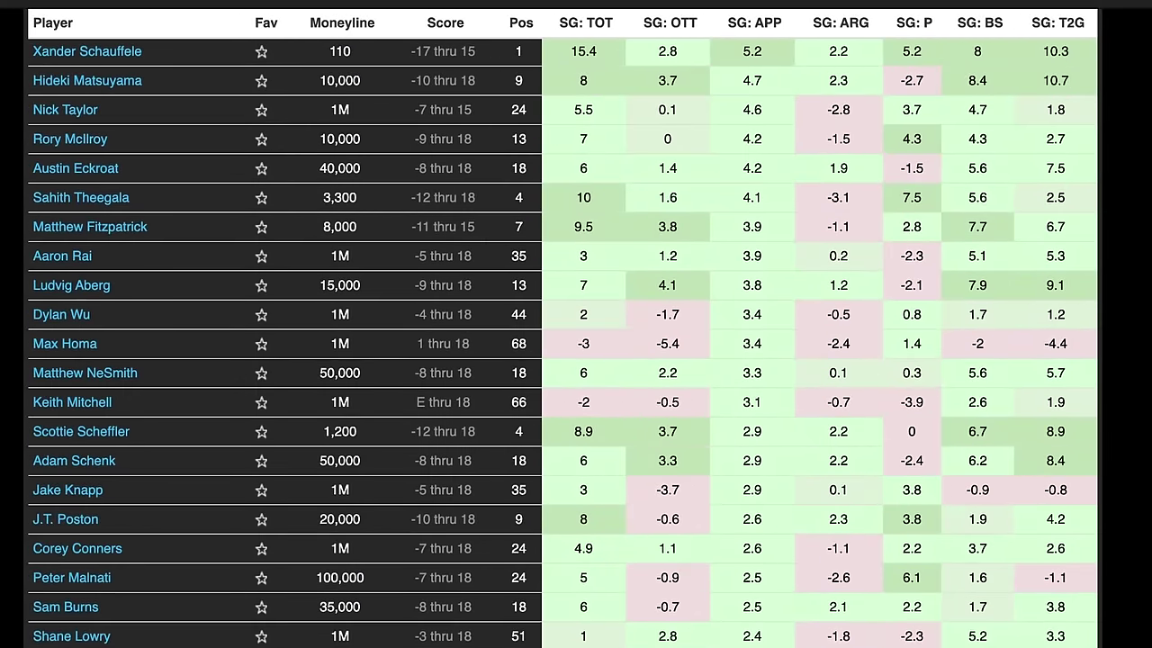
Switch to the 2024 Valspar Field model table and search for "dyl" to check Dylan Wu's model ranks.
scroll(853, 435, "up", 2)
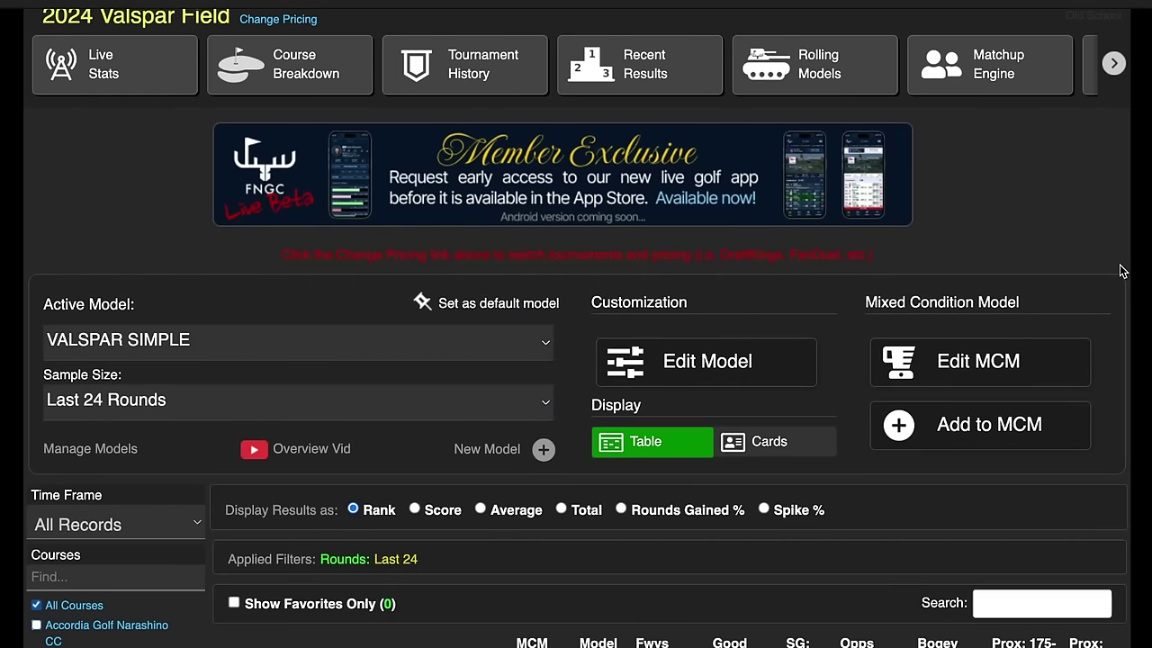
scroll(1121, 270, "down", 5)
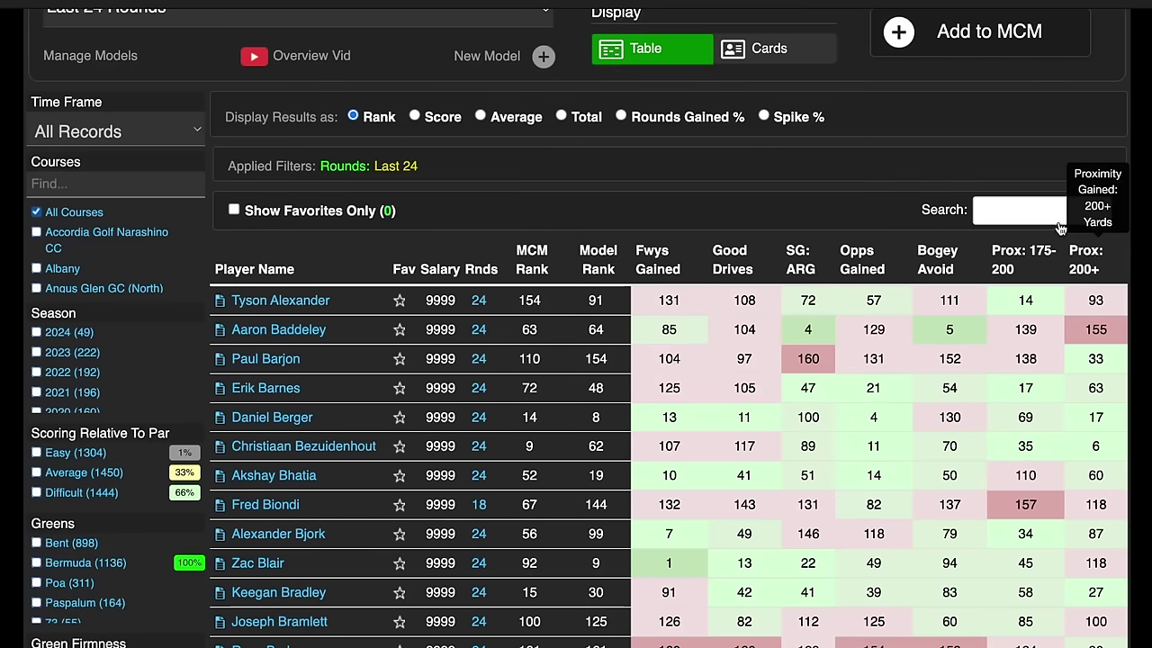
left_click(1034, 209)
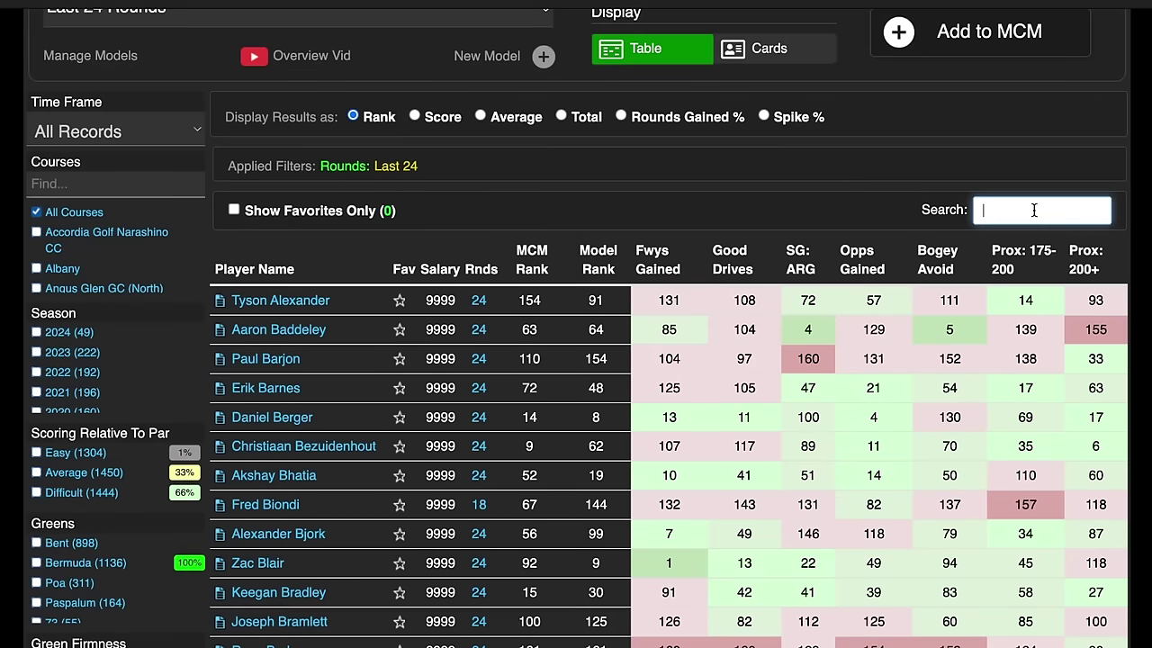
type("dyl")
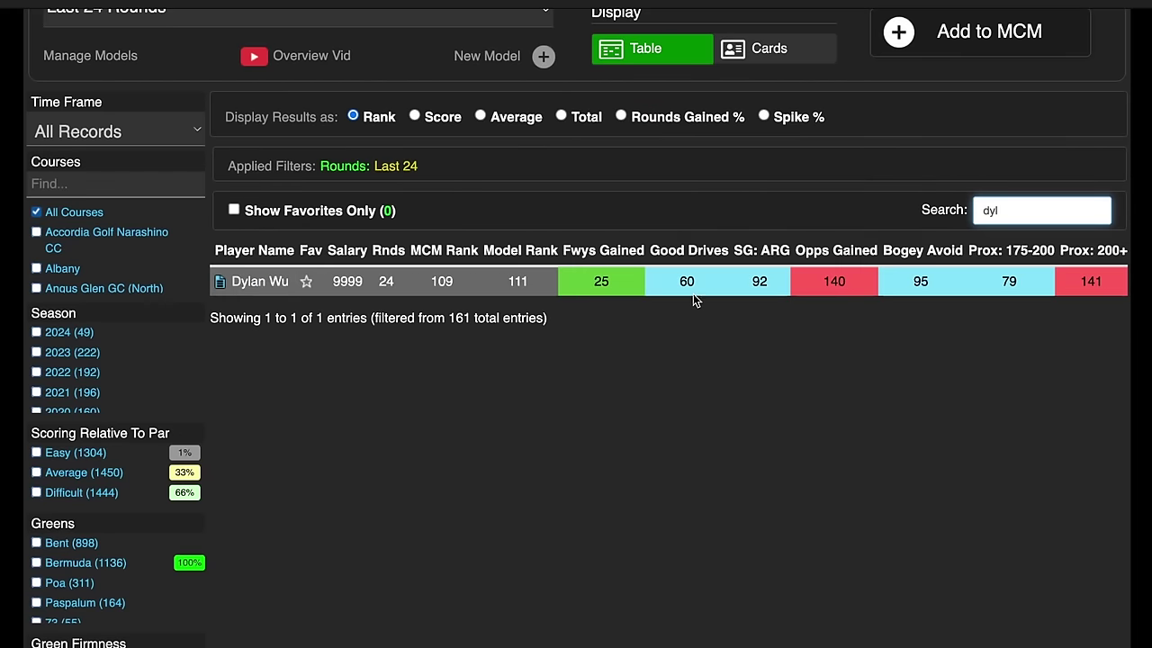
Open Dylan Wu's player profile and review his strokes gained summary and recent event results.
left_click(269, 285)
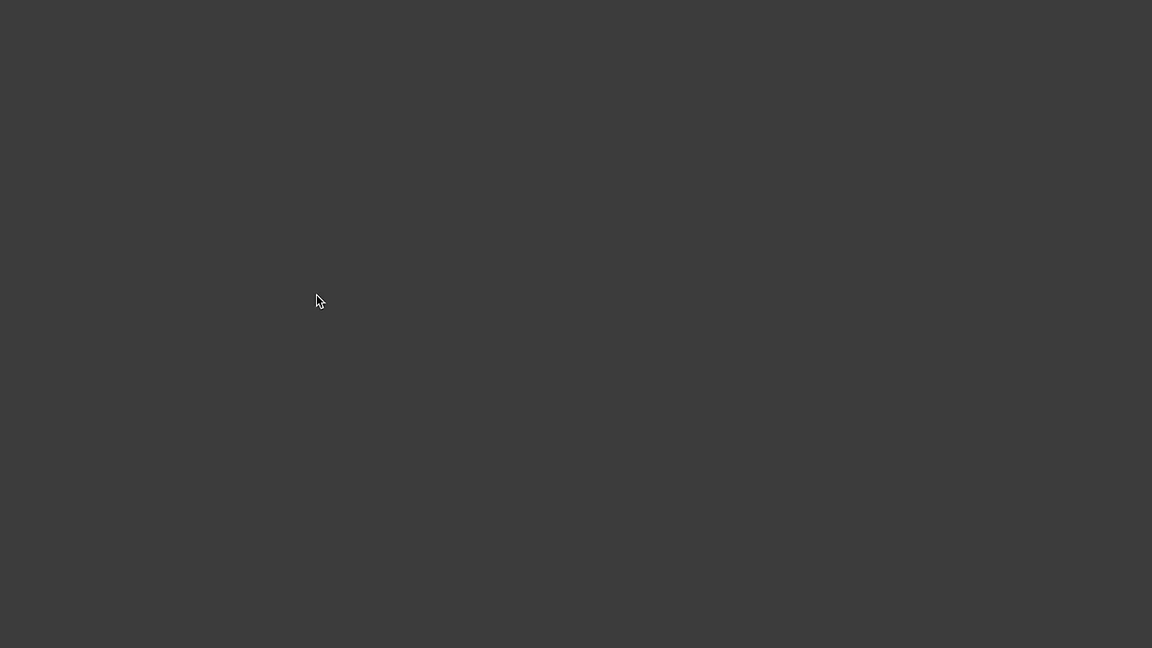
scroll(641, 338, "down", 15)
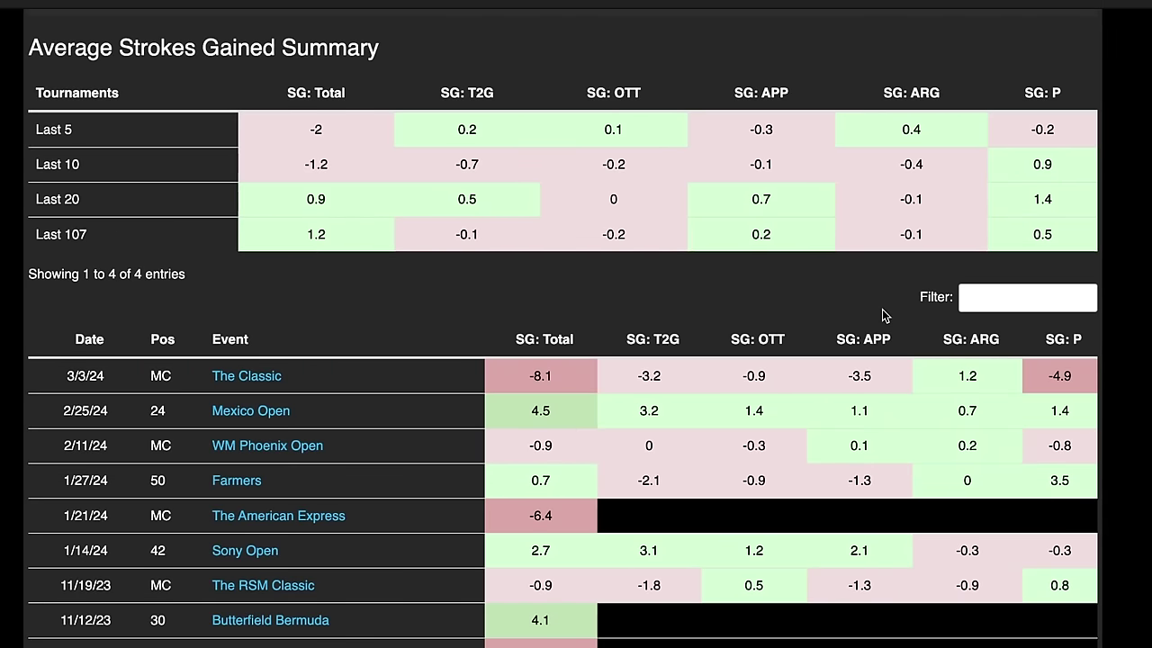
scroll(881, 315, "down", 2)
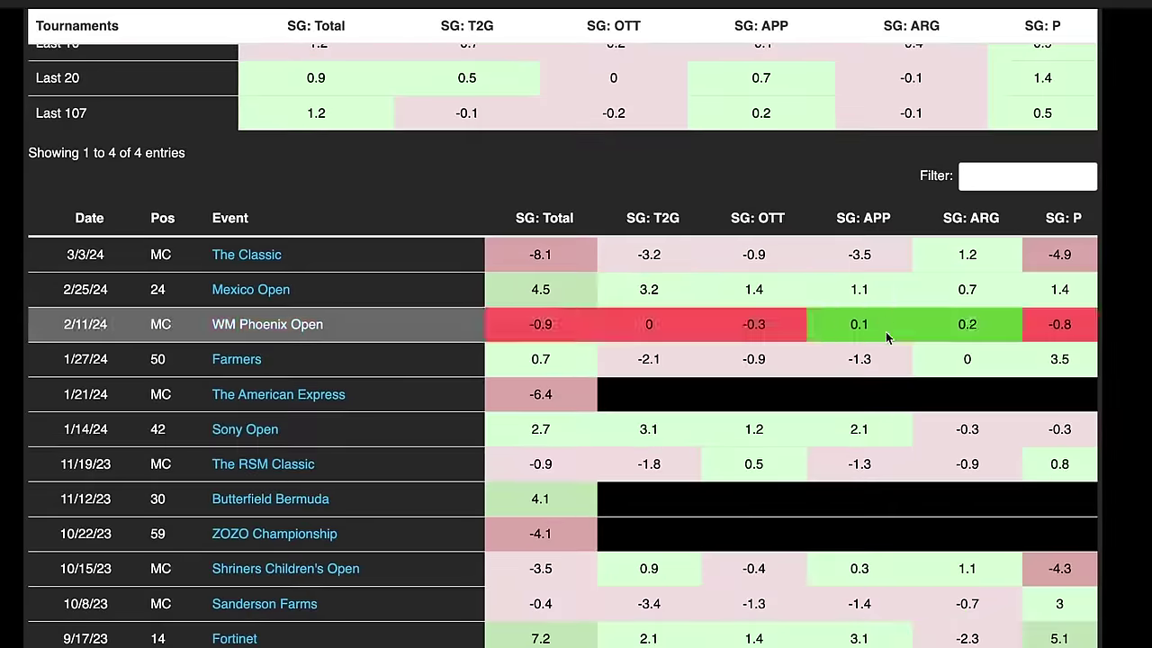
Examine Dylan Wu's older event results back through early 2023 and close his player profile.
scroll(857, 315, "down", 8)
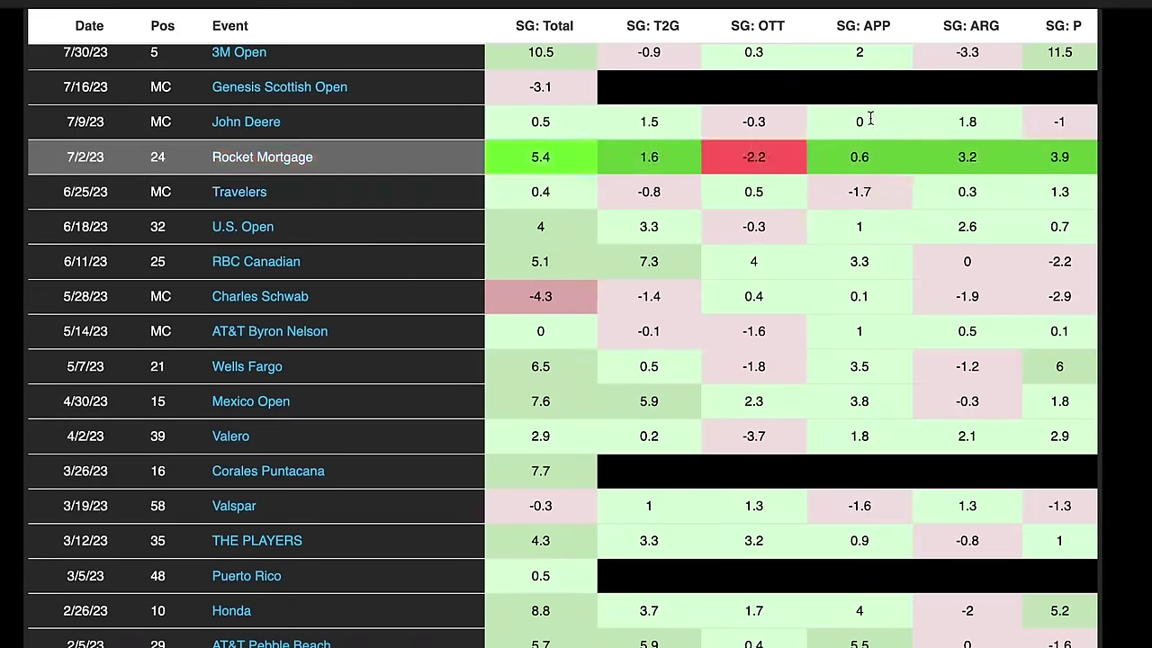
mouse_move(862, 441)
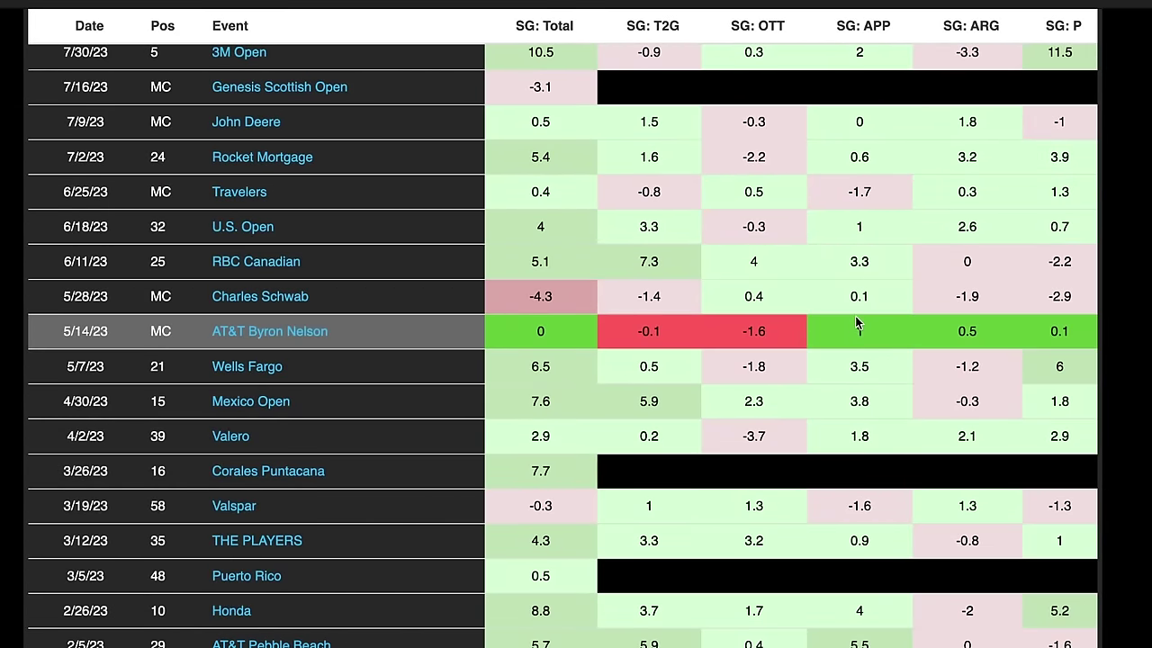
scroll(855, 316, "down", 1)
scroll(862, 312, "down", 2)
scroll(862, 312, "up", 14)
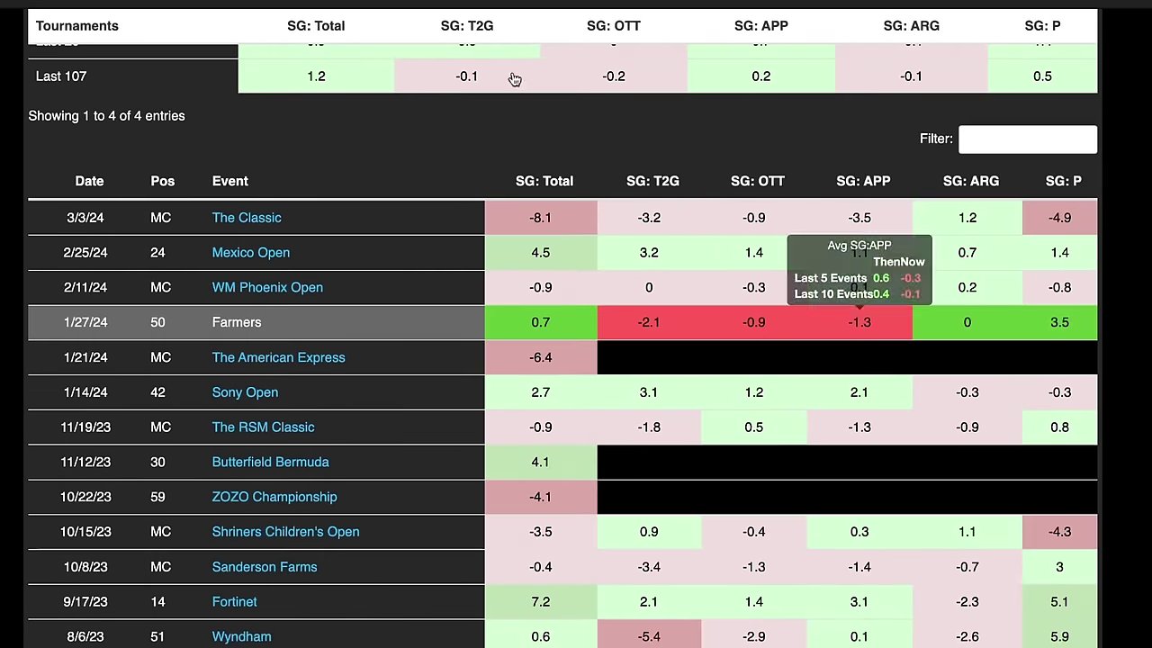
key("Escape")
Search the field model table for "pan", "che" and "chu" to check the matching golfers' ranks.
double_click(1025, 214)
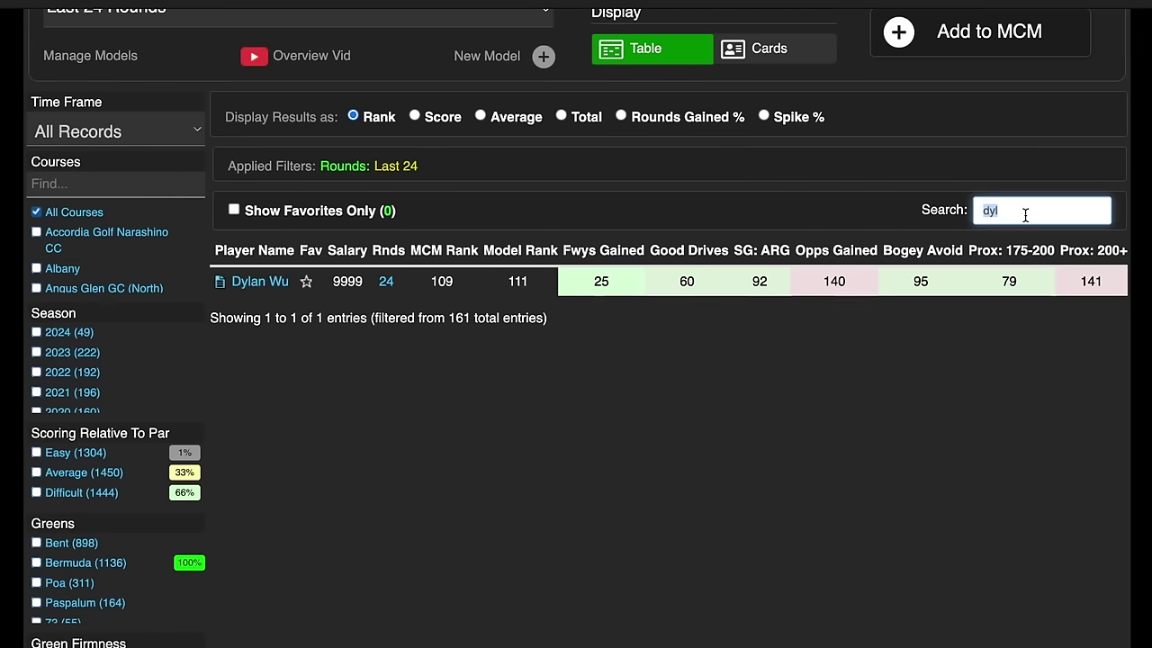
type("pan")
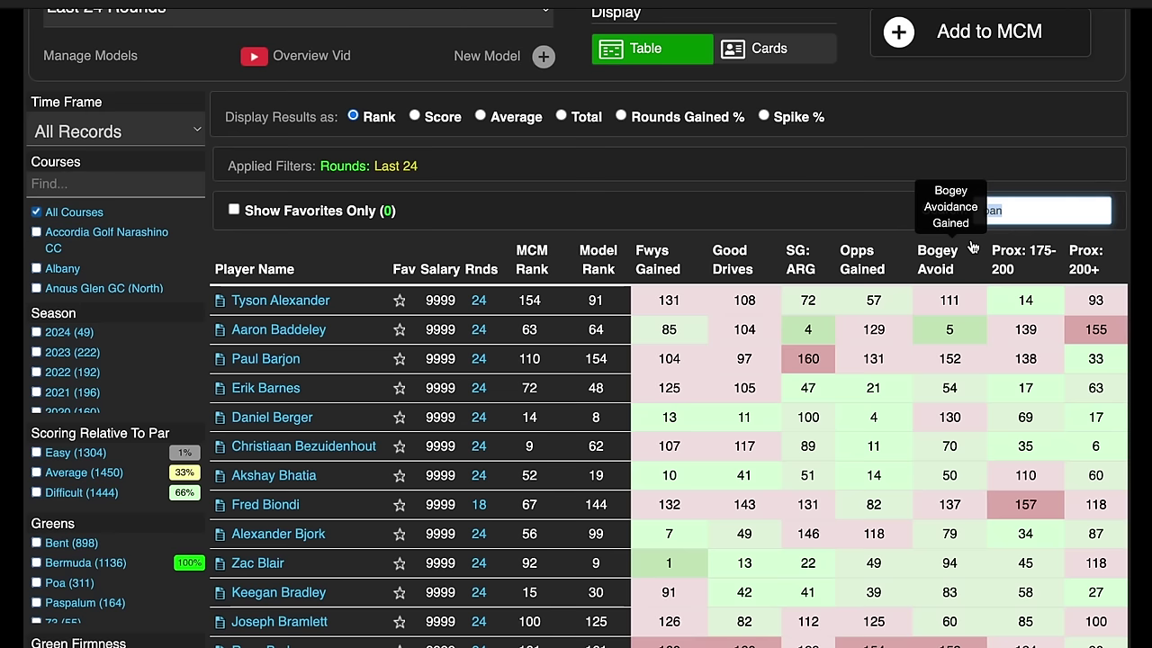
type("che")
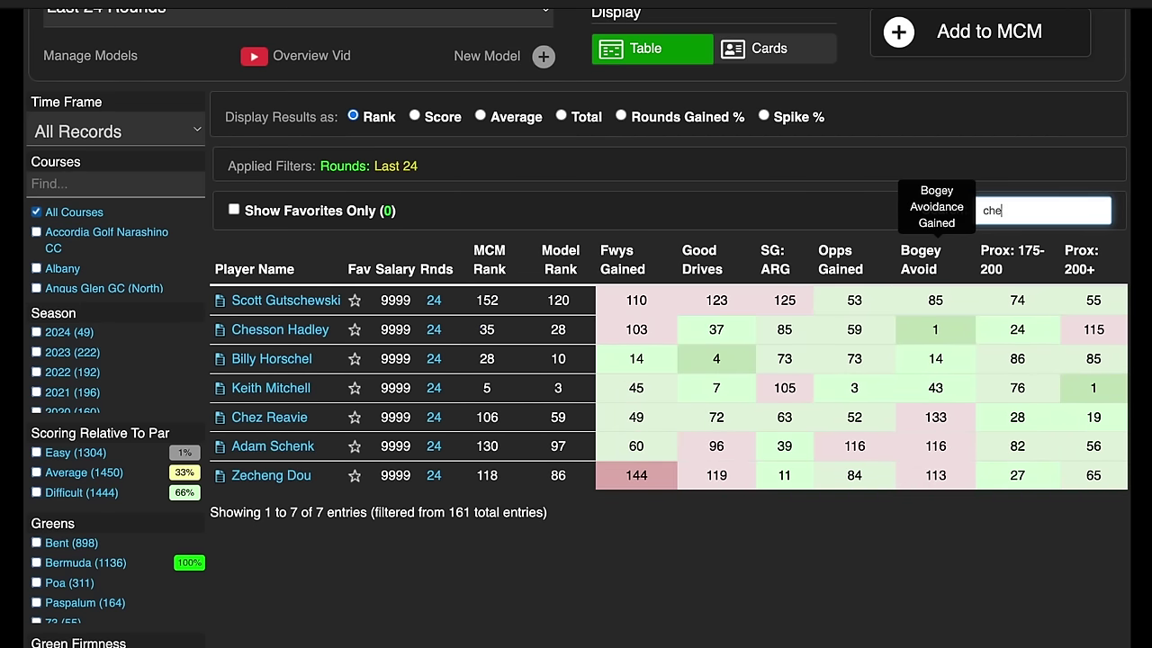
key("BackSpace")
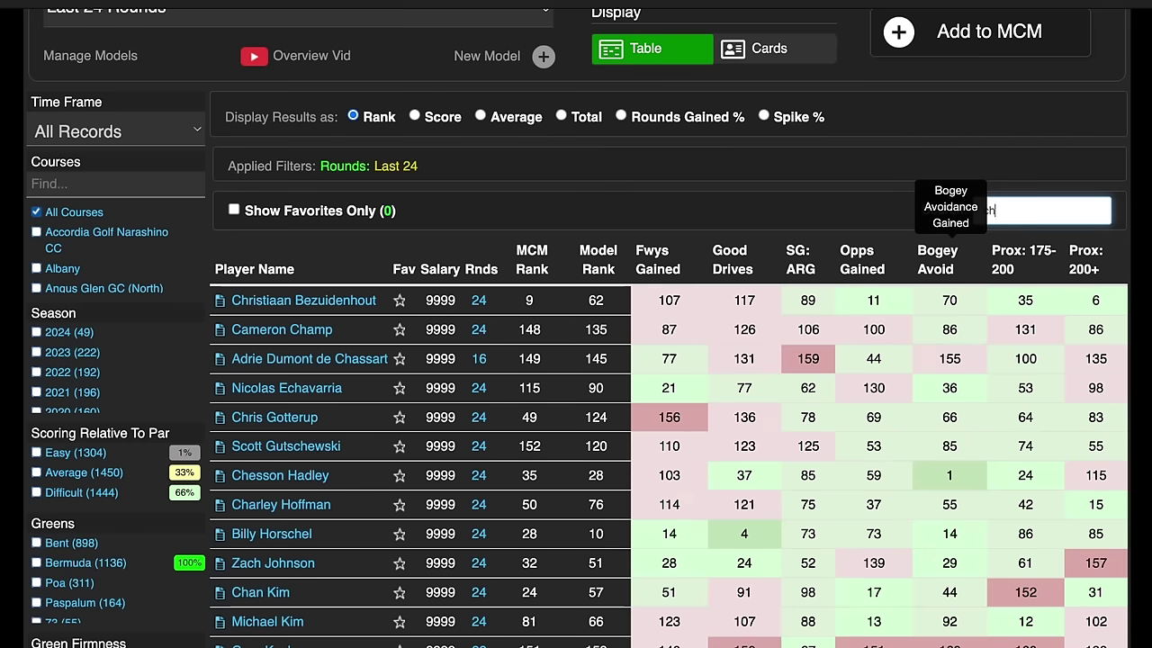
type("u")
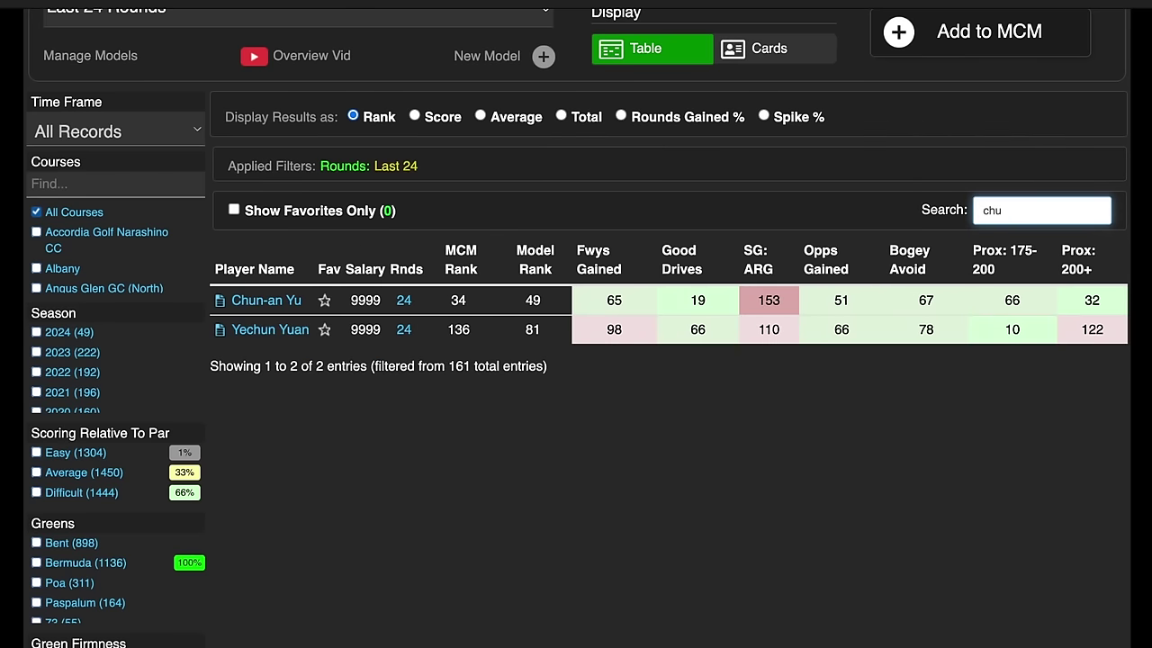
Clear the player search and look through the full alphabetical field, comparing golfers' MCM, model and stat ranks.
key("BackSpace")
scroll(690, 285, "down", 3)
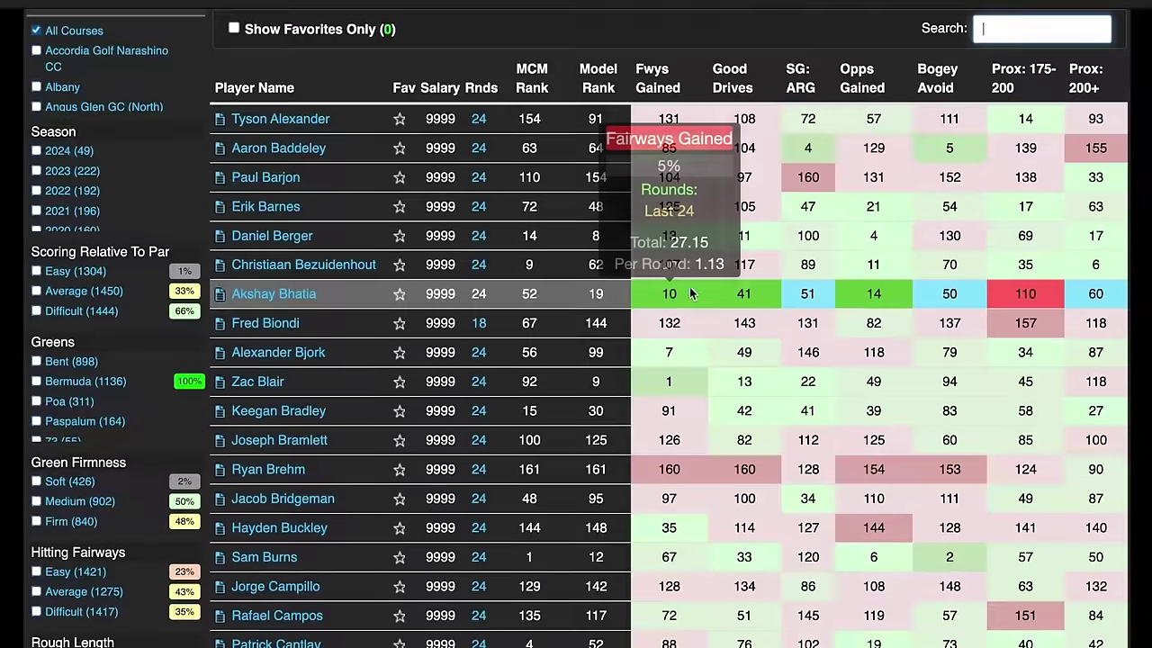
scroll(690, 286, "down", 20)
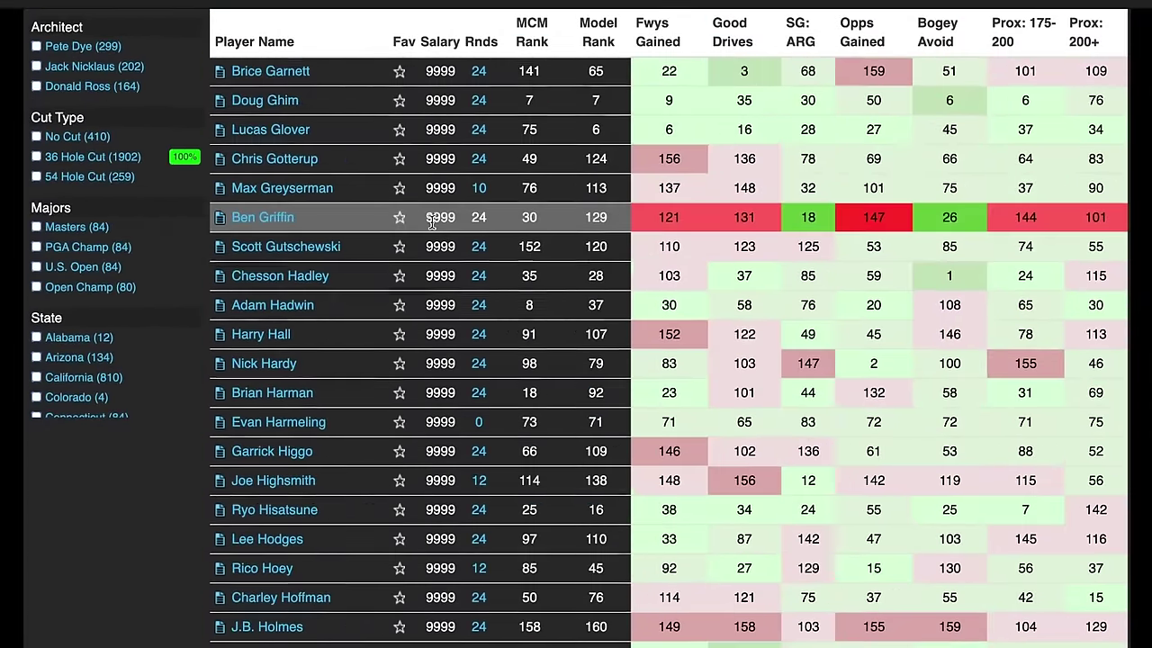
scroll(428, 222, "down", 6)
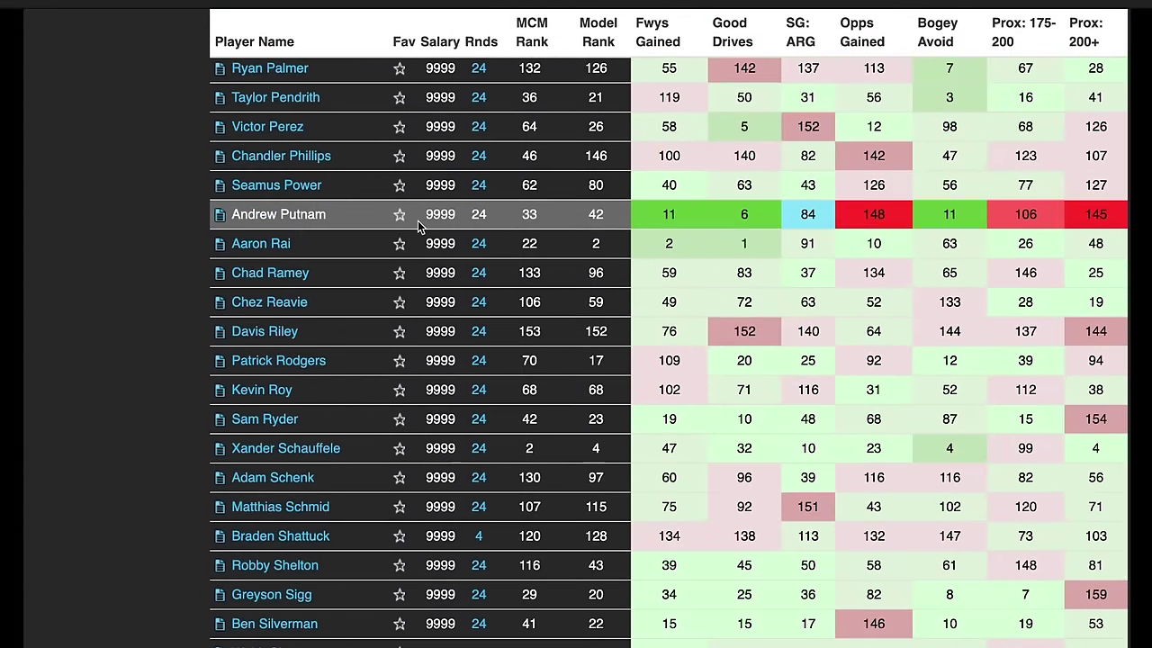
scroll(351, 209, "up", 3)
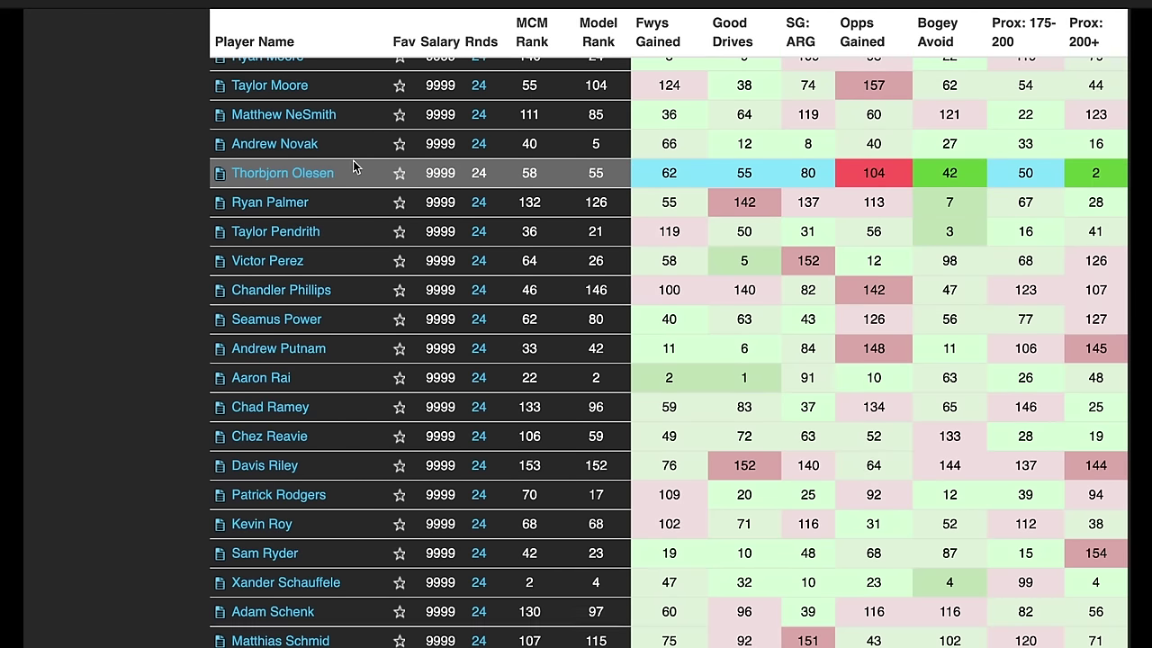
scroll(347, 159, "down", 2)
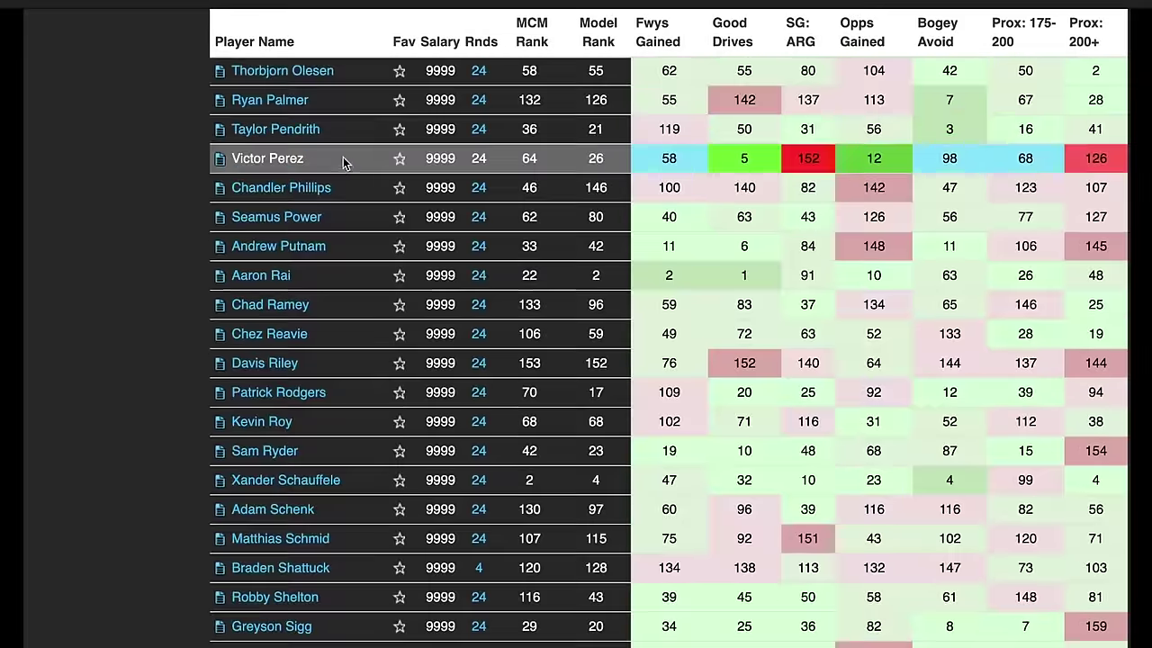
scroll(344, 156, "down", 2)
scroll(343, 158, "down", 1)
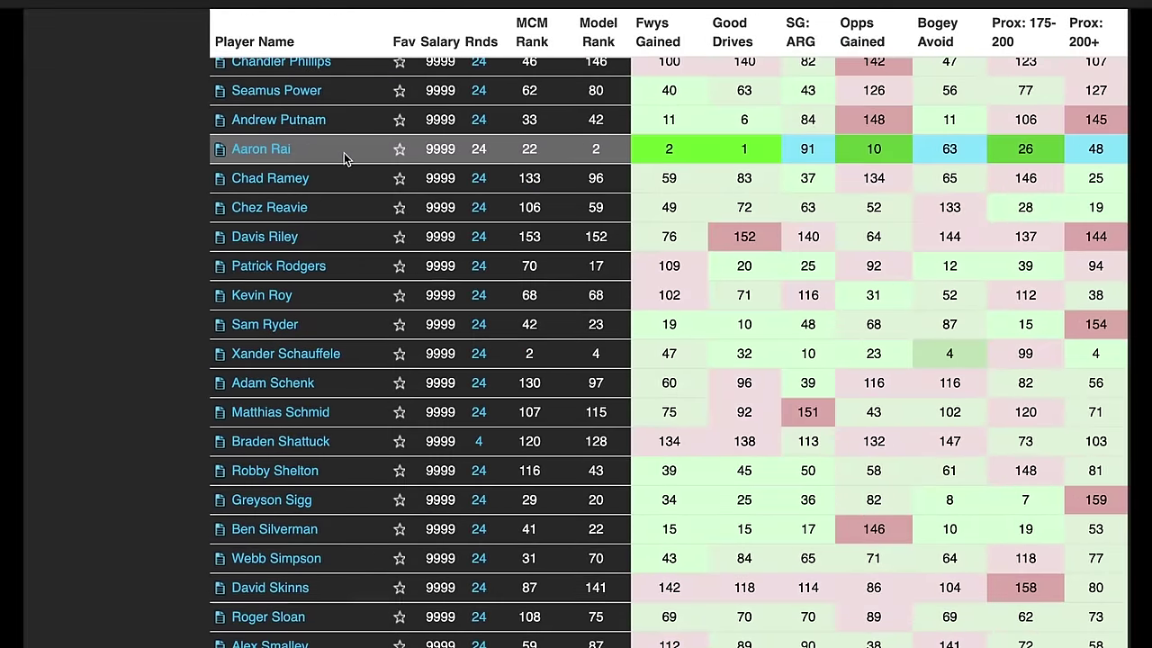
scroll(360, 155, "down", 5)
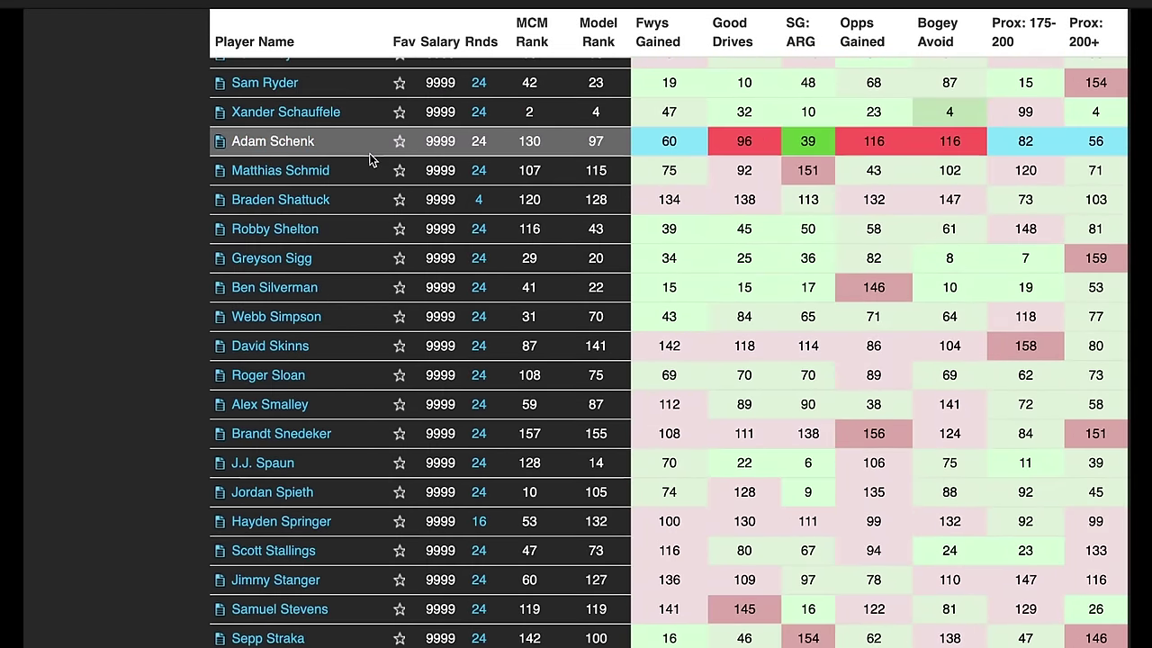
Sort the field model table by SG: ARG, best rank first, and compare the leading around-the-green players' other ranks.
scroll(372, 159, "up", 20)
scroll(376, 176, "down", 10)
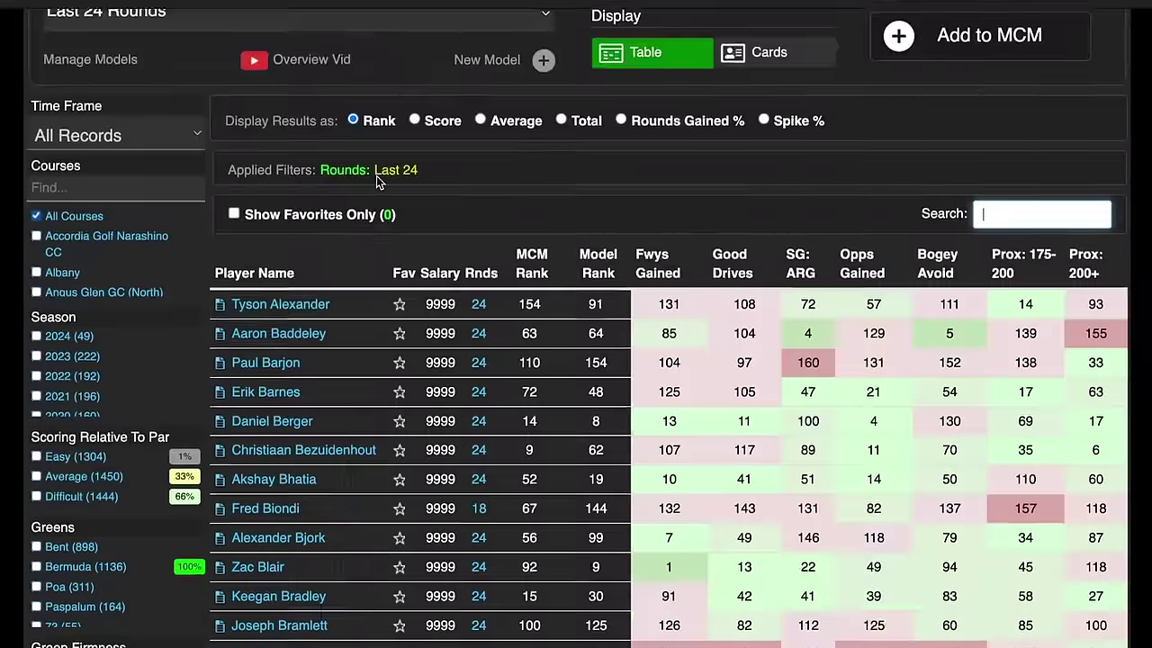
left_click(800, 214)
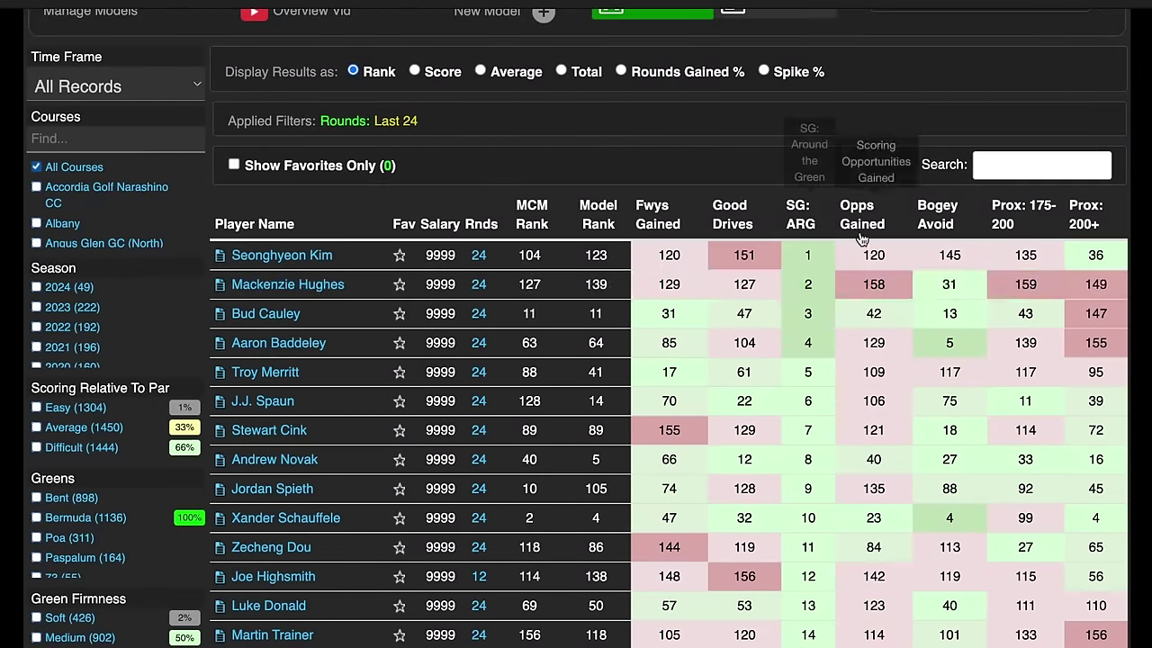
scroll(808, 271, "down", 1)
scroll(810, 279, "down", 7)
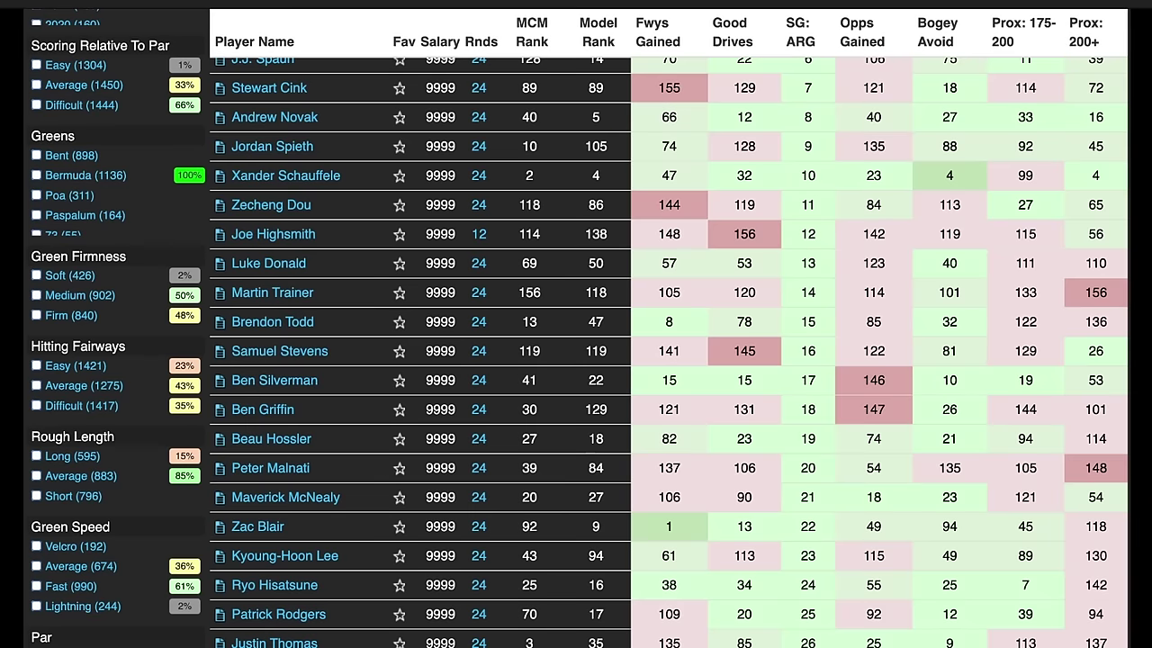
scroll(576, 360, "down", 2)
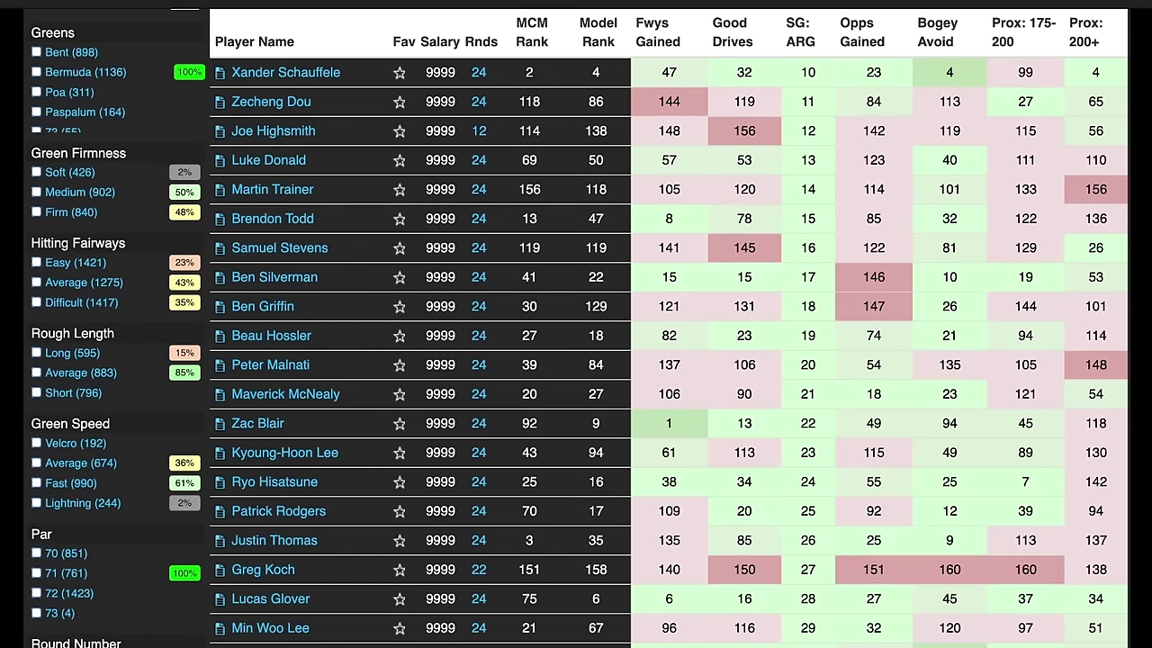
scroll(576, 360, "down", 2)
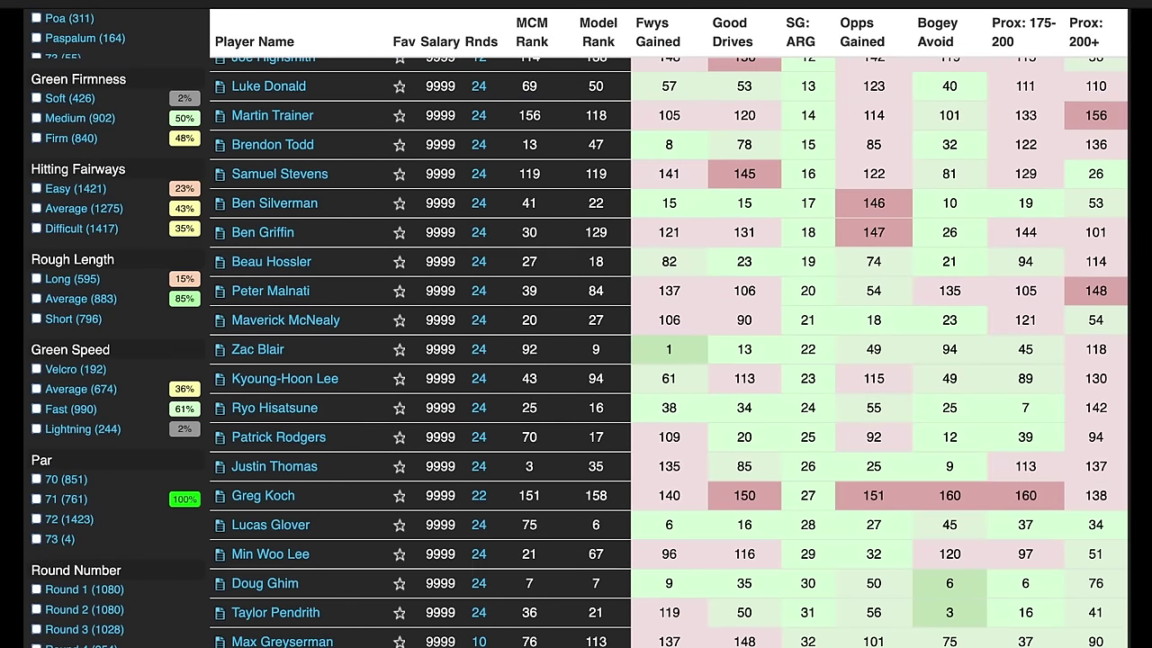
scroll(1141, 239, "down", 2)
scroll(1140, 239, "down", 1)
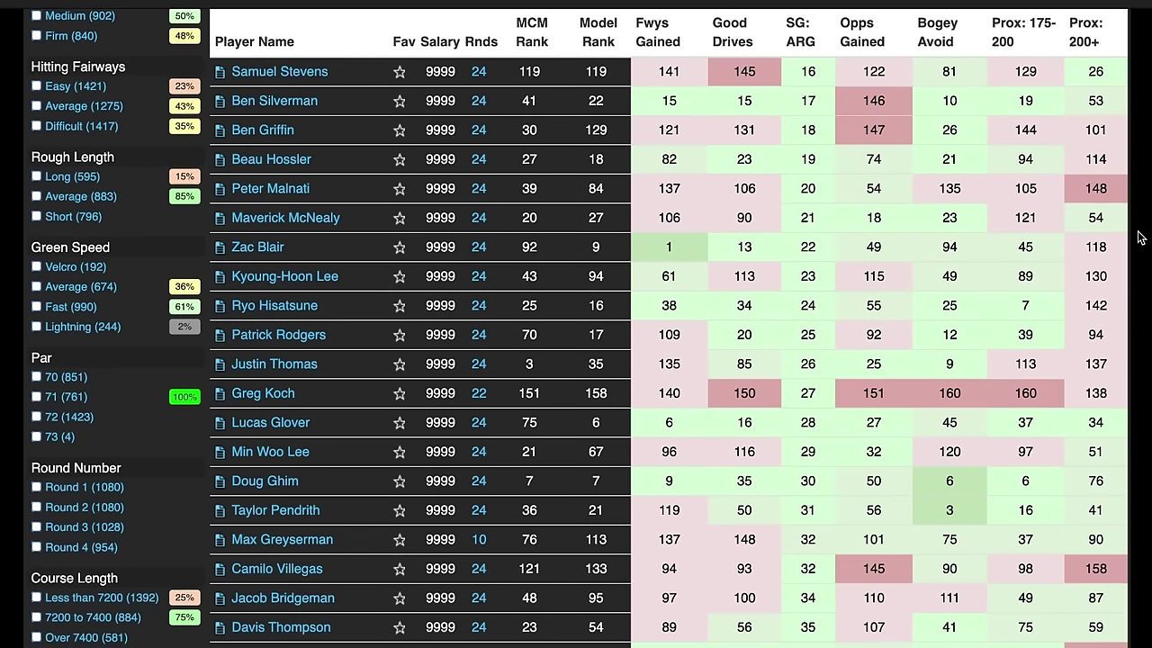
scroll(1140, 236, "down", 1)
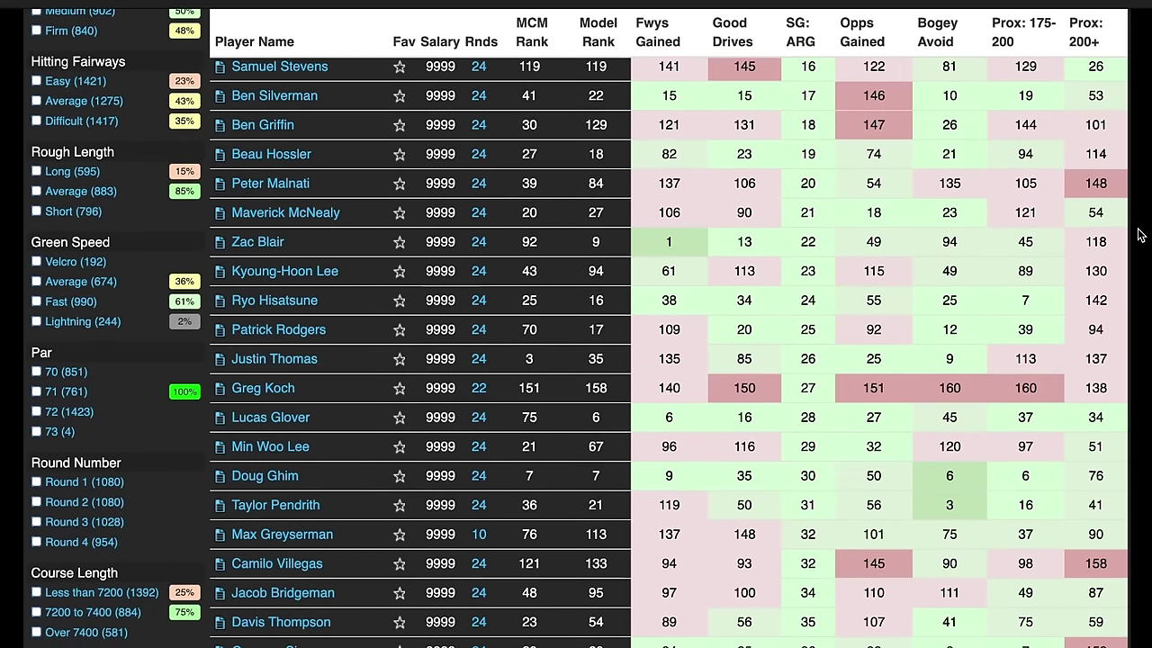
scroll(1140, 234, "down", 1)
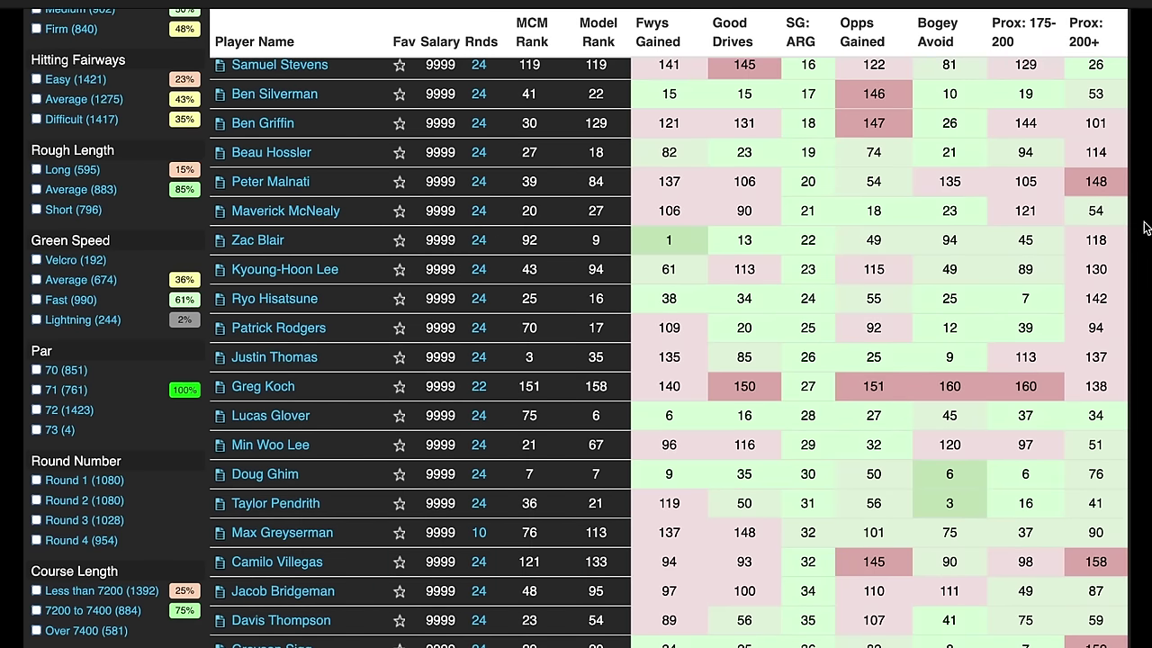
scroll(1145, 227, "up", 1)
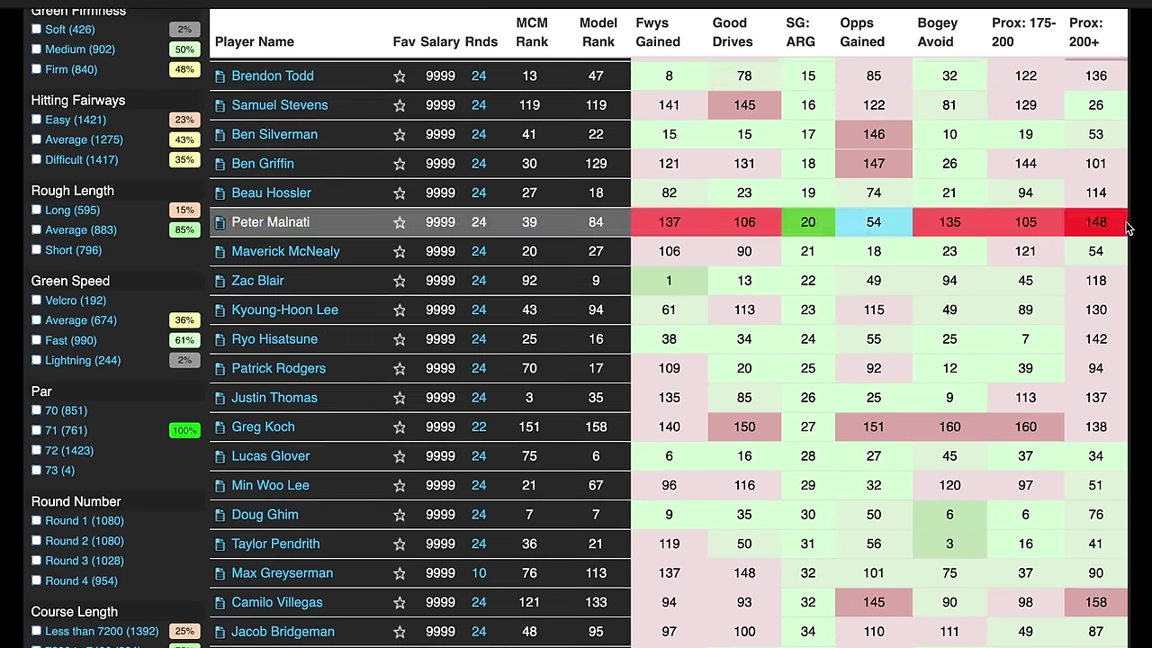
scroll(1136, 223, "down", 4)
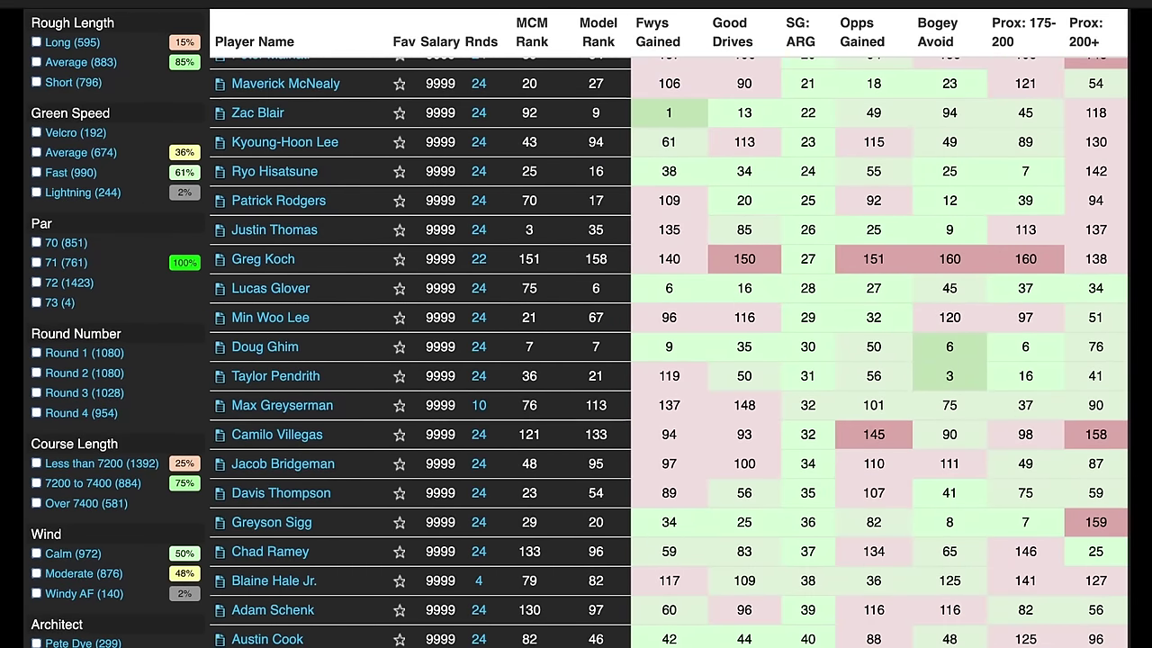